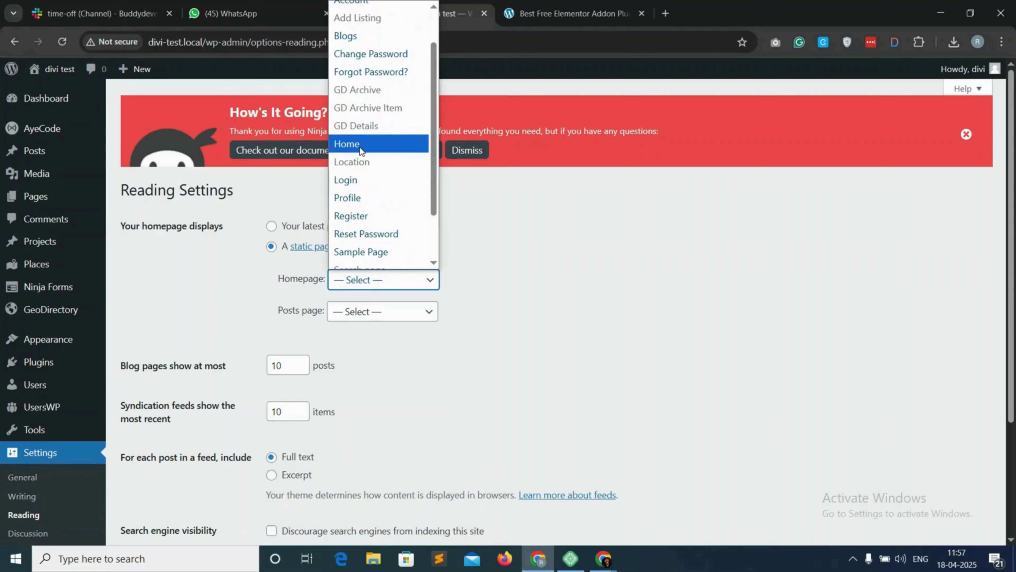
Step: Set the static homepage to the Home page and save the reading settings
{"action": "left_click", "coordinate": [360, 145]}
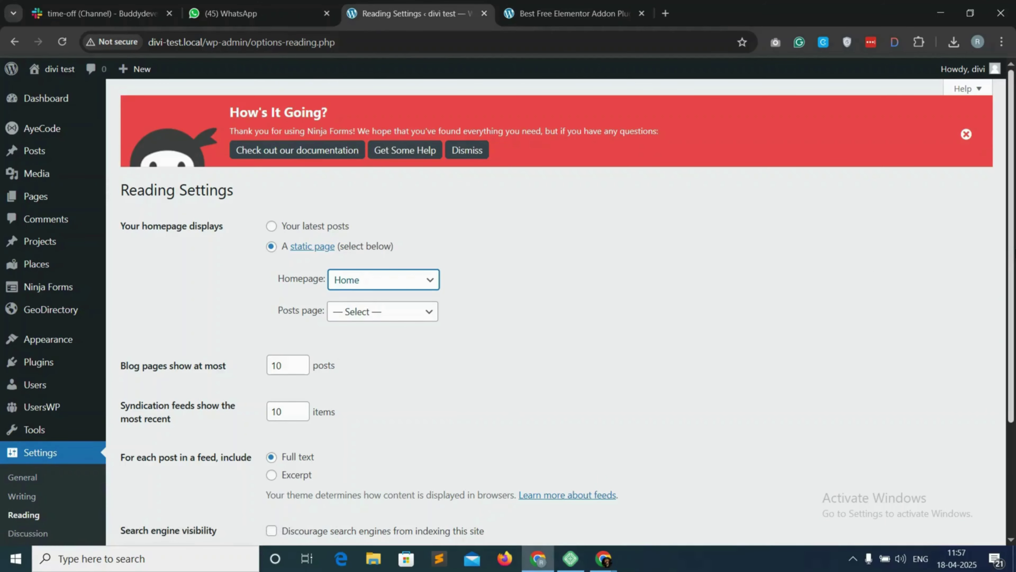
{"action": "scroll", "coordinate": [225, 365], "scroll_direction": "down", "scroll_amount": 4}
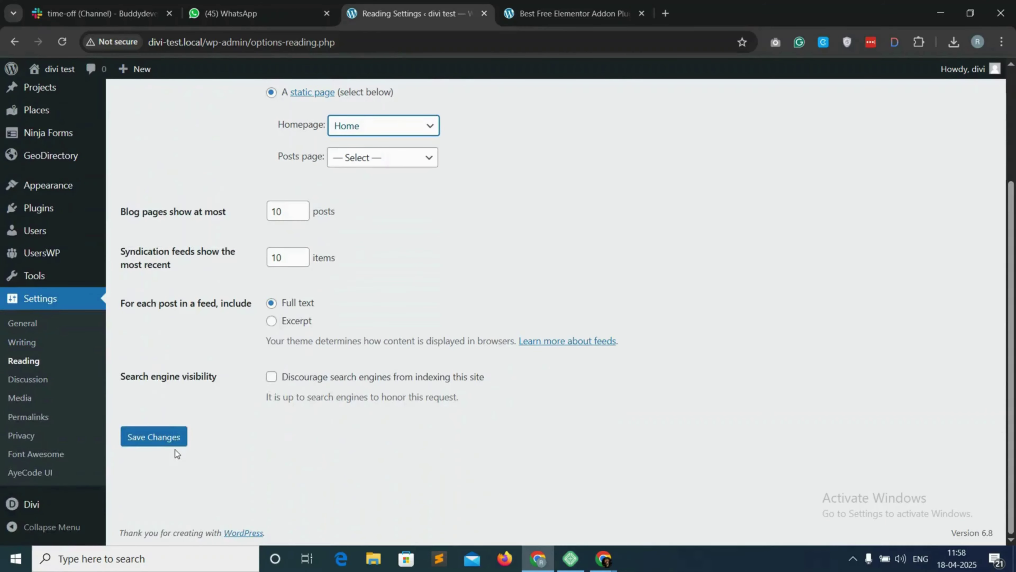
{"action": "left_click", "coordinate": [160, 438]}
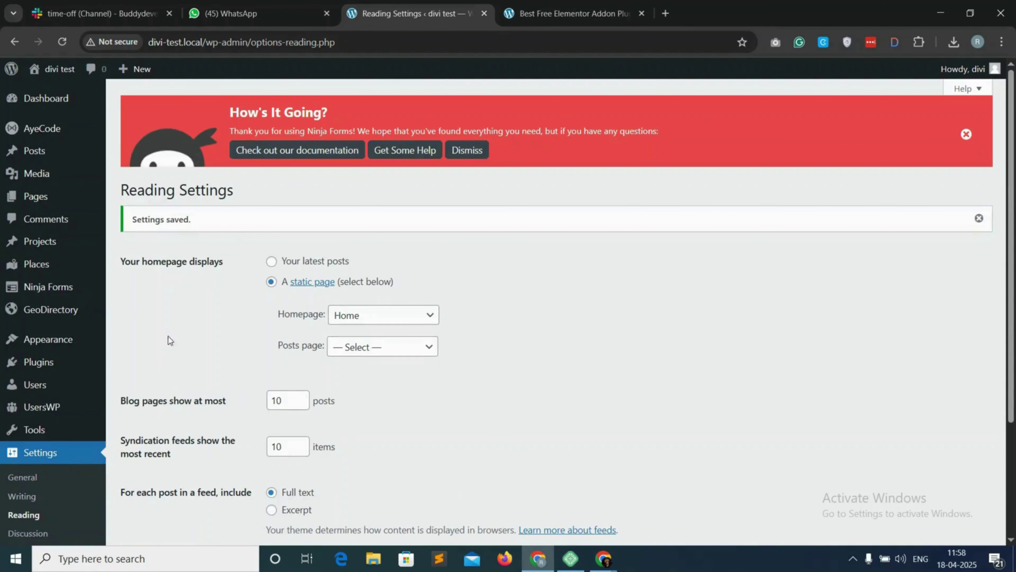
Step: Open the Home page for editing with Divi in a new tab and start building it from scratch
{"action": "mouse_move", "coordinate": [54, 201]}
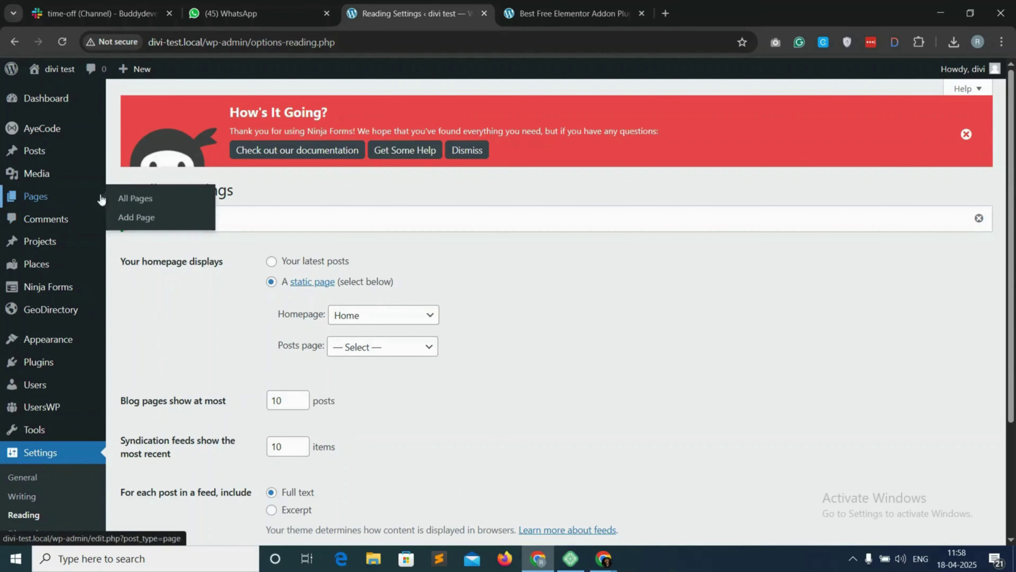
{"action": "left_click", "coordinate": [149, 201]}
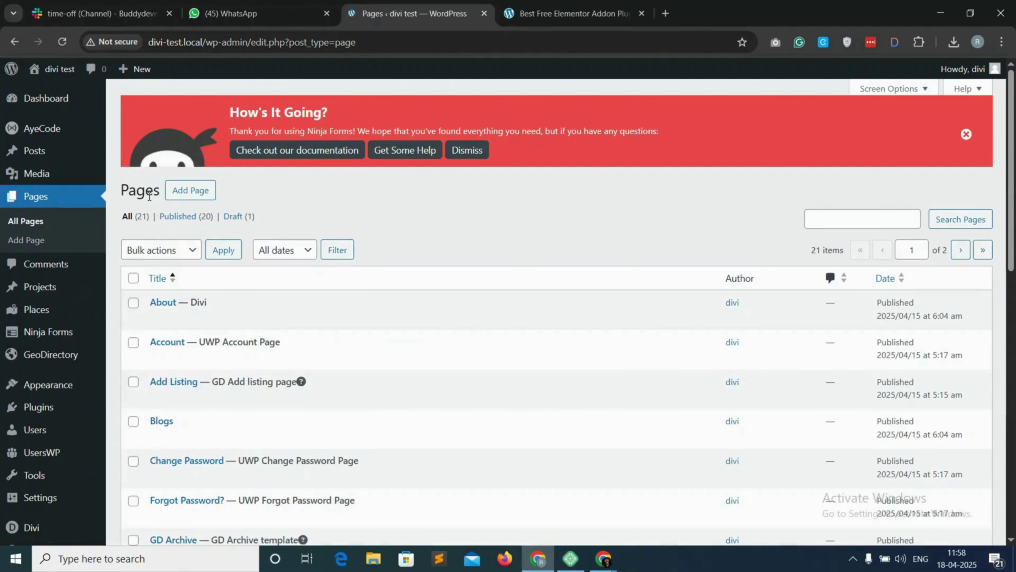
{"action": "scroll", "coordinate": [205, 398], "scroll_direction": "down", "scroll_amount": 7}
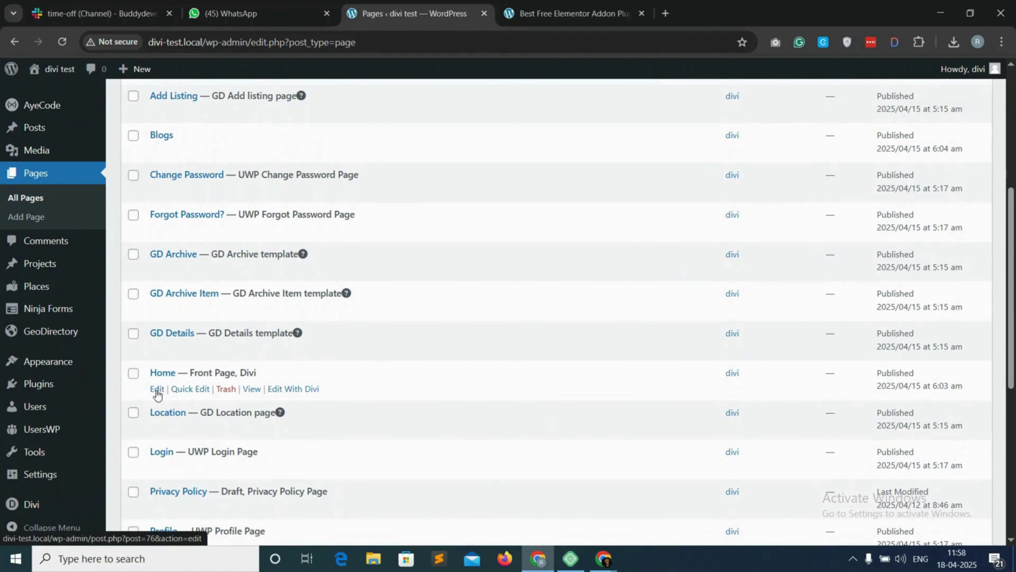
{"action": "right_click", "coordinate": [296, 394]}
{"action": "left_click", "coordinate": [384, 206]}
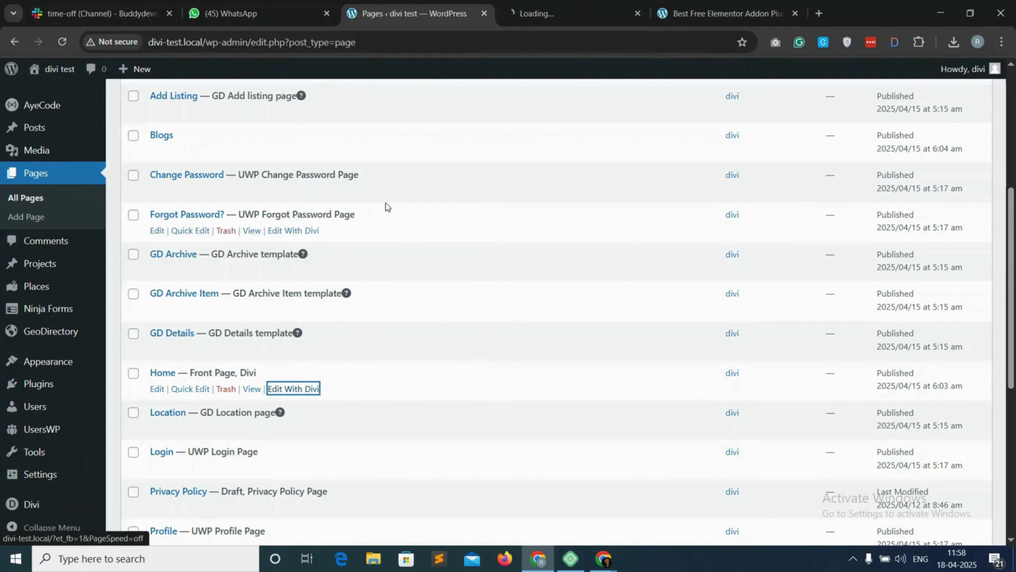
{"action": "left_click", "coordinate": [577, 5]}
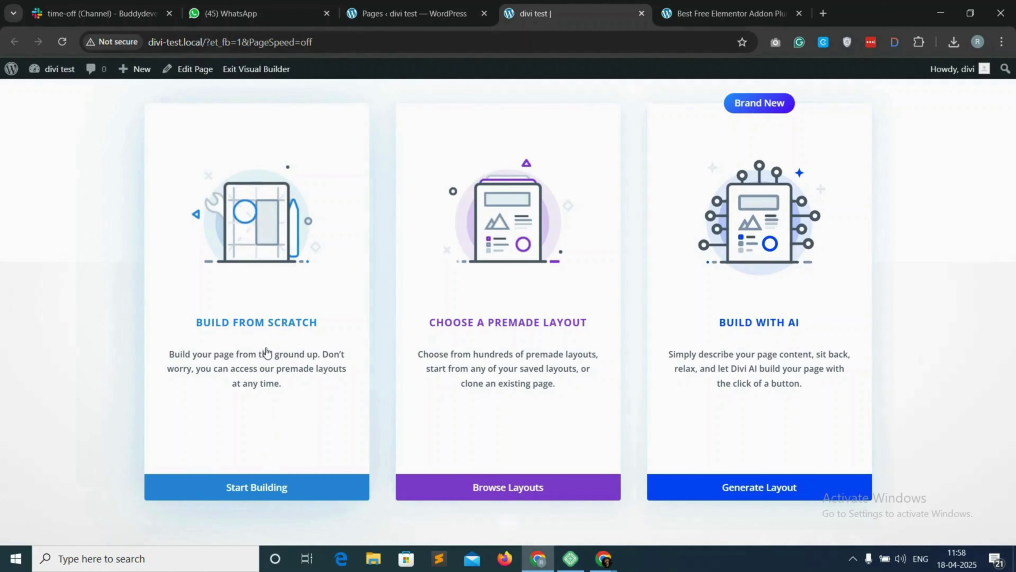
{"action": "left_click", "coordinate": [279, 494]}
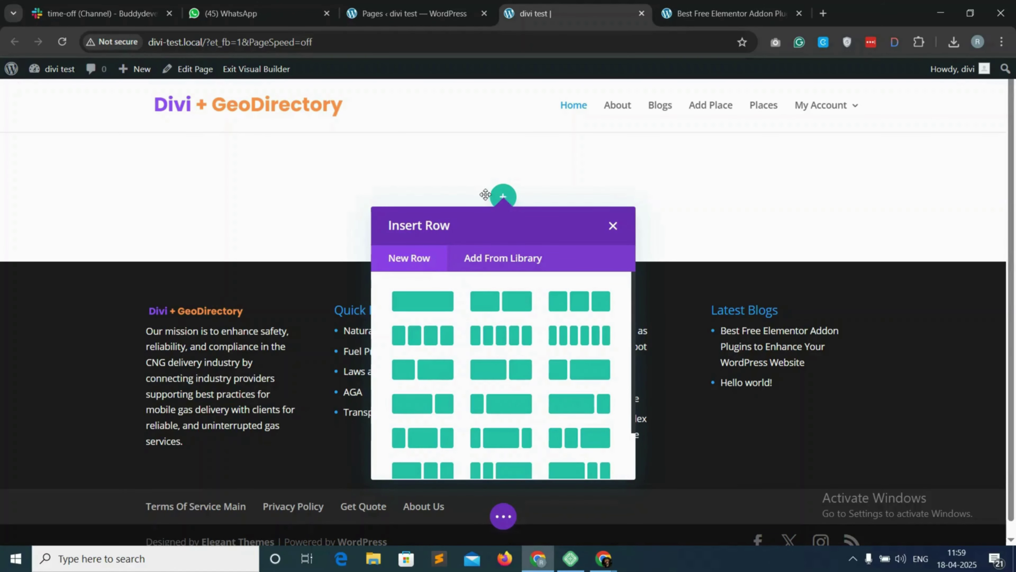
Step: Insert a single-column row containing a Heading module with the text "Search a best property"
{"action": "left_click", "coordinate": [420, 309]}
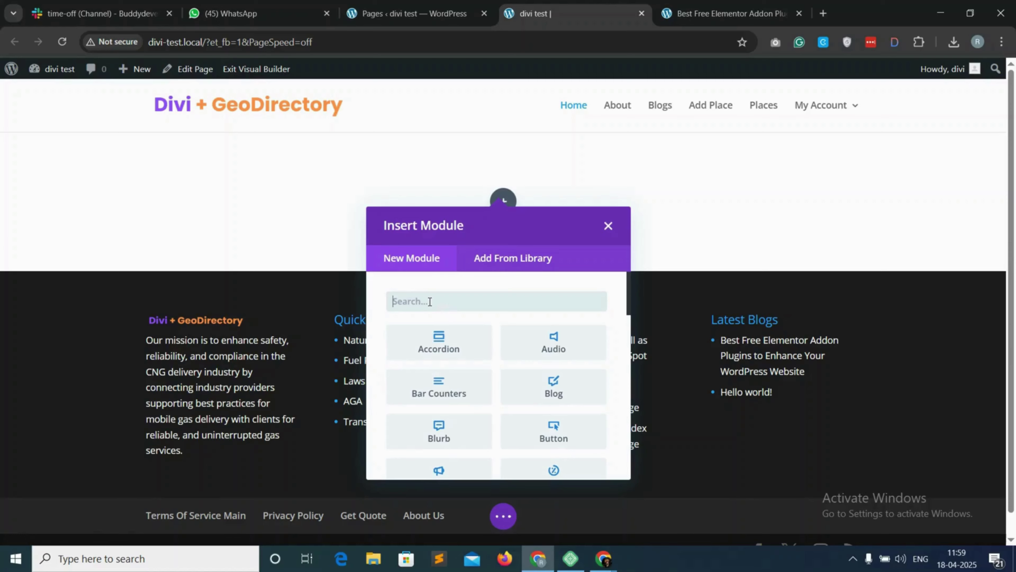
{"action": "type", "text": "head"}
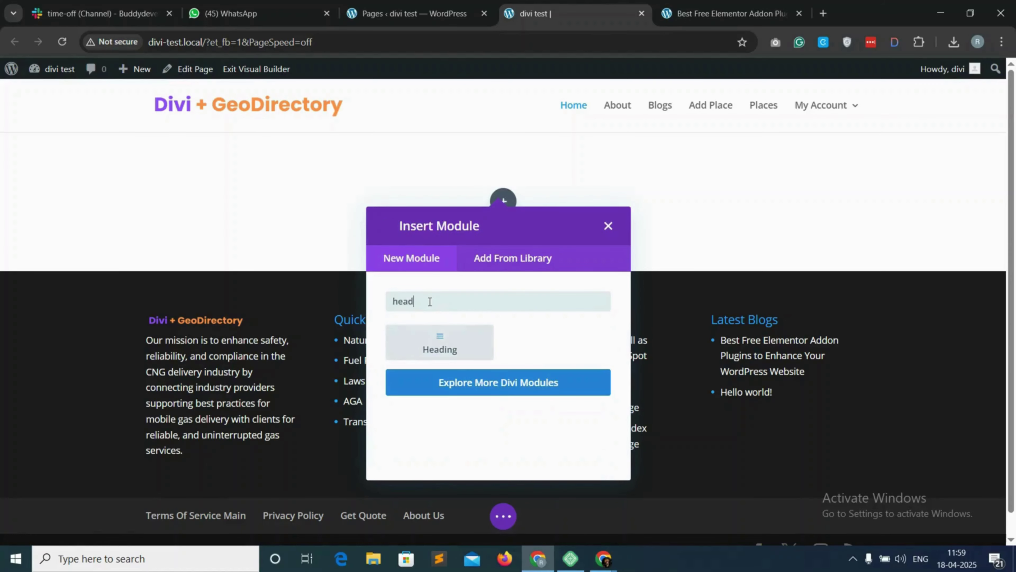
{"action": "left_click", "coordinate": [450, 345]}
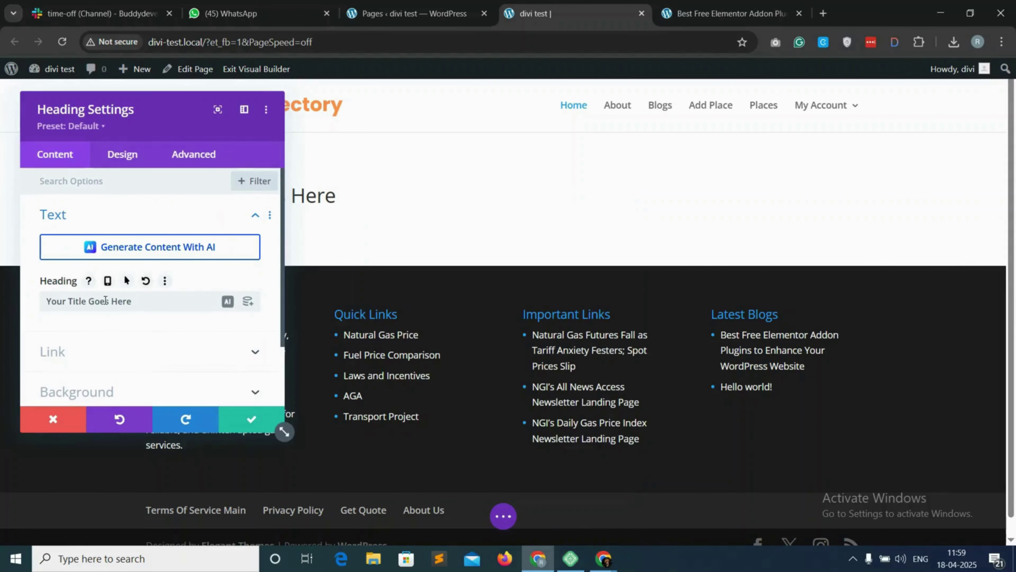
{"action": "triple_click", "coordinate": [106, 301]}
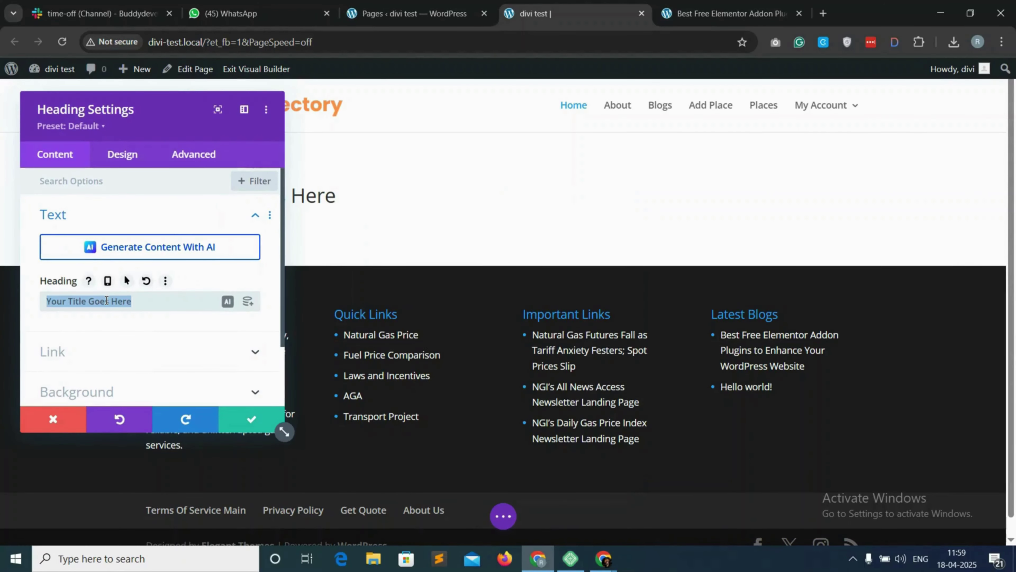
{"action": "type", "text": "Search a best property"}
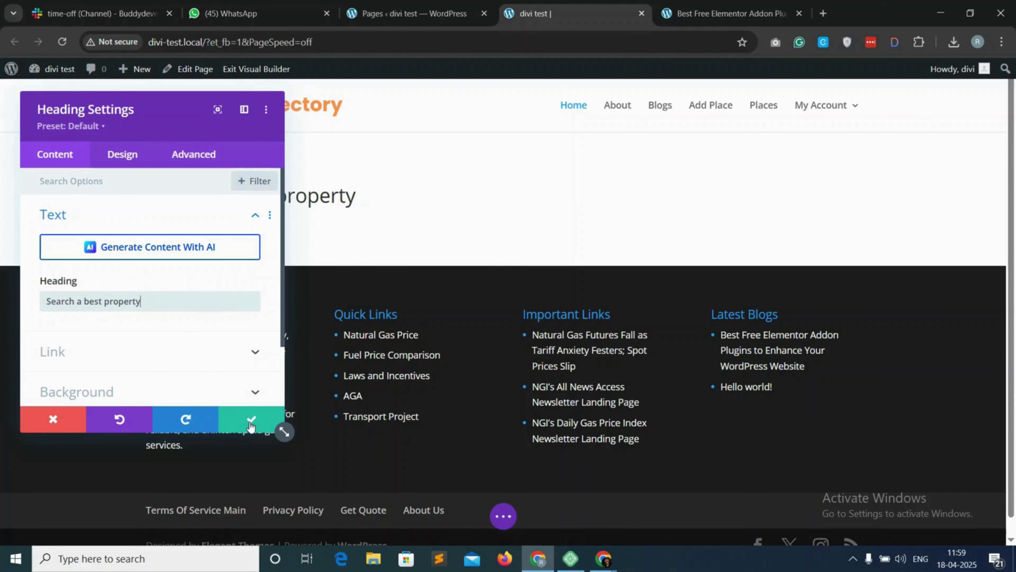
Step: Set the heading's font weight to Semi Bold and centre its text
{"action": "left_click", "coordinate": [131, 157]}
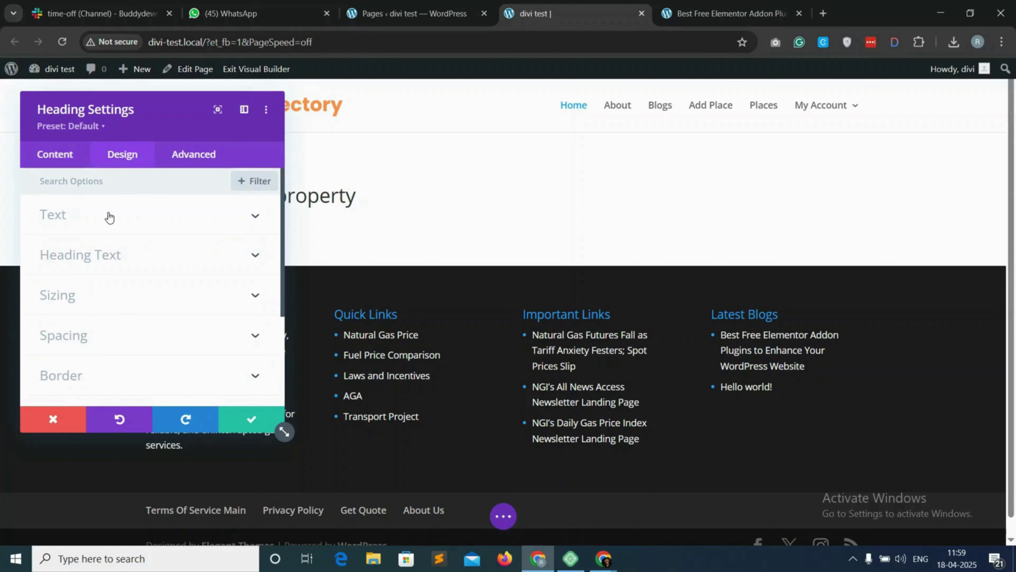
{"action": "left_click", "coordinate": [170, 258]}
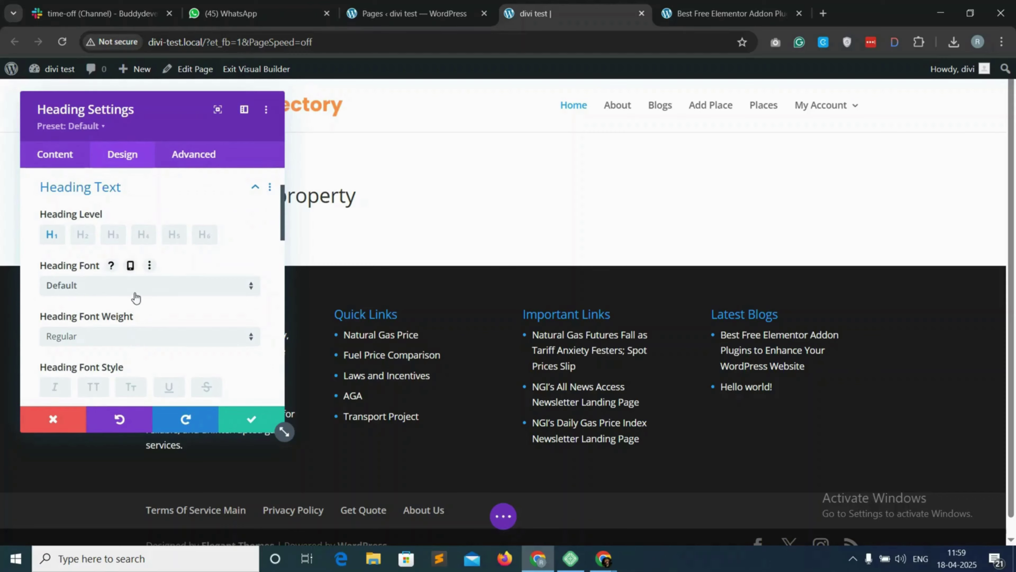
{"action": "scroll", "coordinate": [100, 276], "scroll_direction": "down", "scroll_amount": 2}
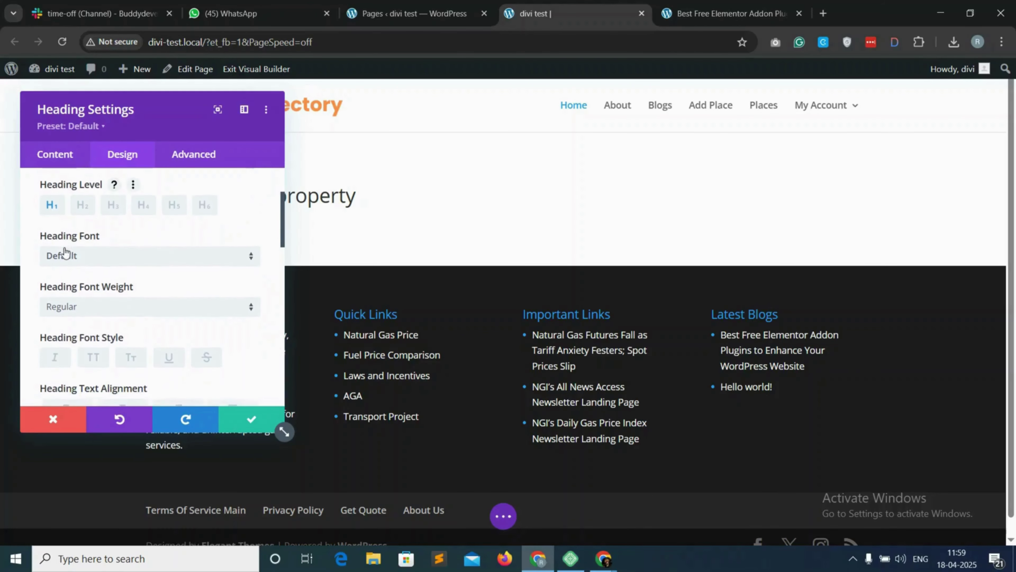
{"action": "scroll", "coordinate": [66, 251], "scroll_direction": "down", "scroll_amount": 1}
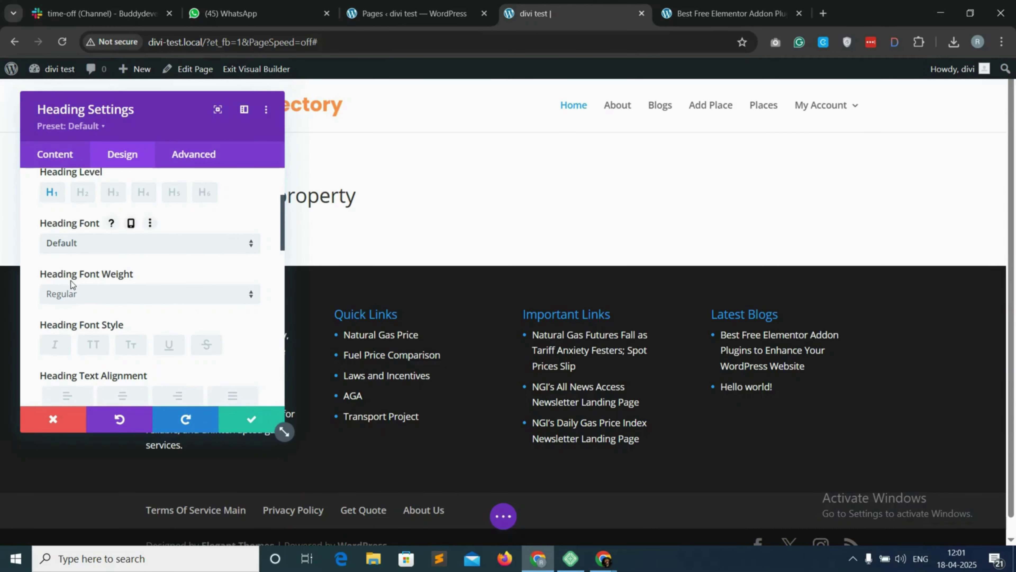
{"action": "left_click", "coordinate": [125, 295]}
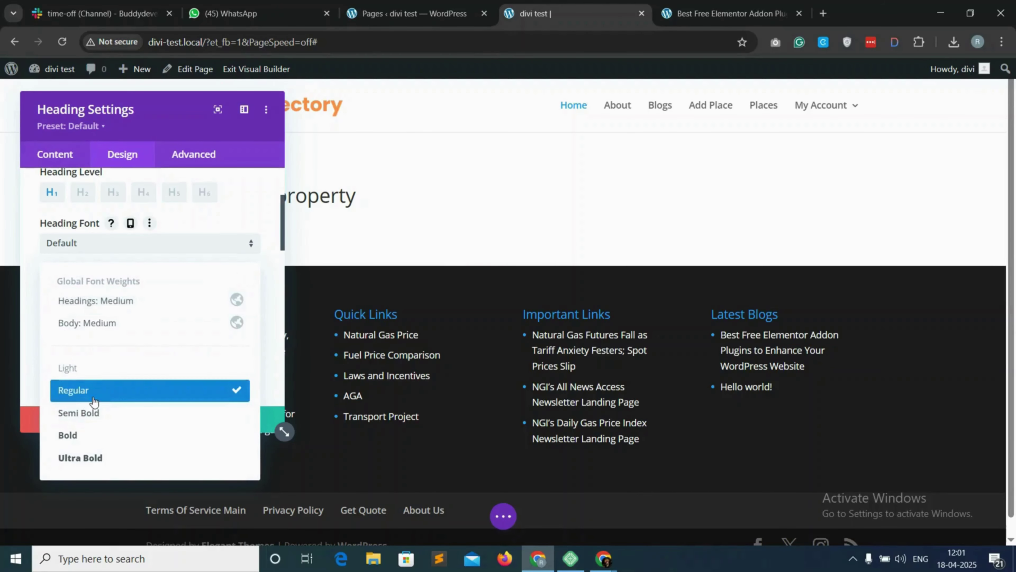
{"action": "left_click", "coordinate": [104, 415]}
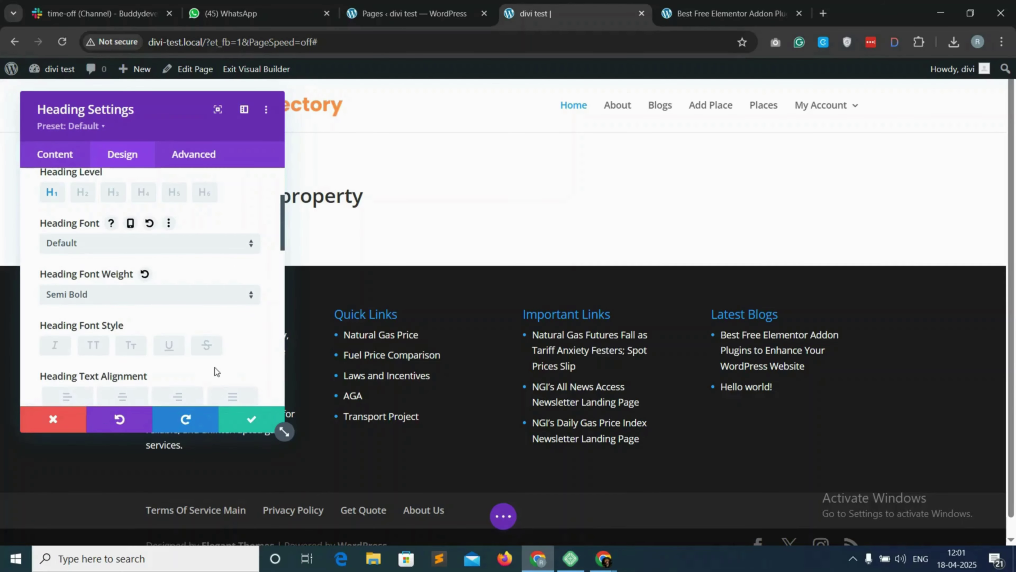
{"action": "scroll", "coordinate": [214, 366], "scroll_direction": "down", "scroll_amount": 1}
{"action": "left_click", "coordinate": [123, 358]}
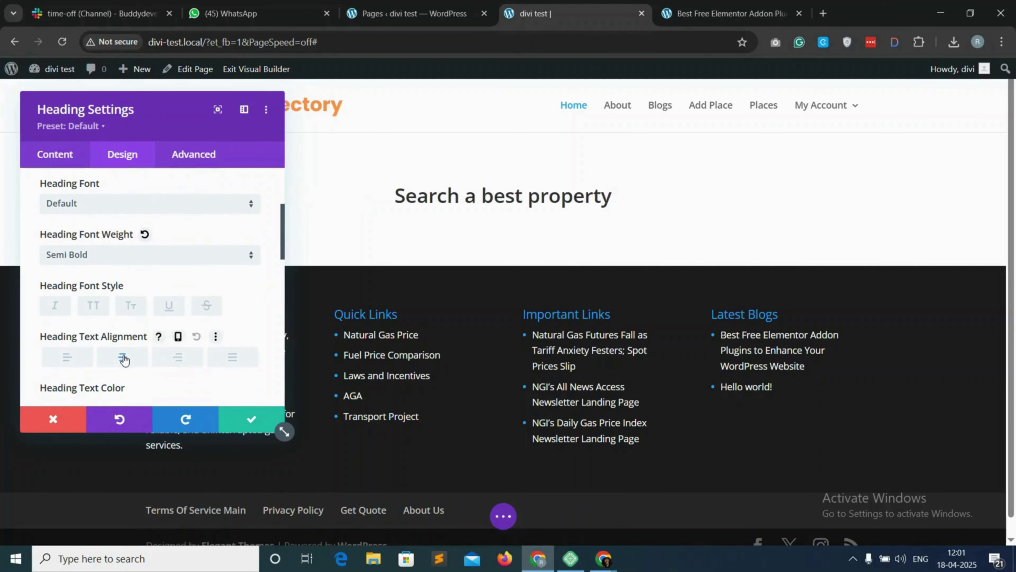
Step: Set the heading's text size to 50px
{"action": "scroll", "coordinate": [124, 356], "scroll_direction": "down", "scroll_amount": 4}
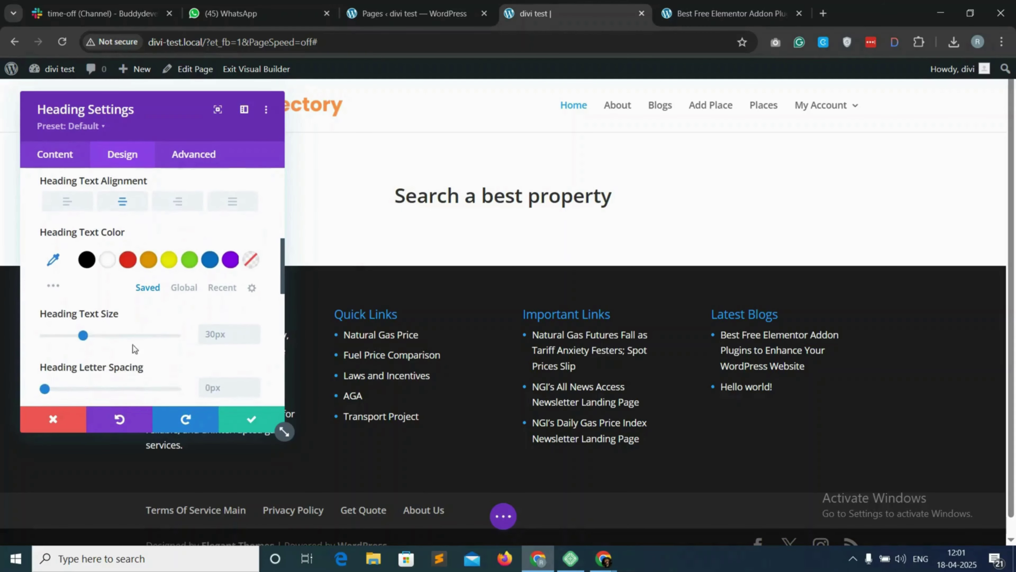
{"action": "scroll", "coordinate": [132, 344], "scroll_direction": "down", "scroll_amount": 1}
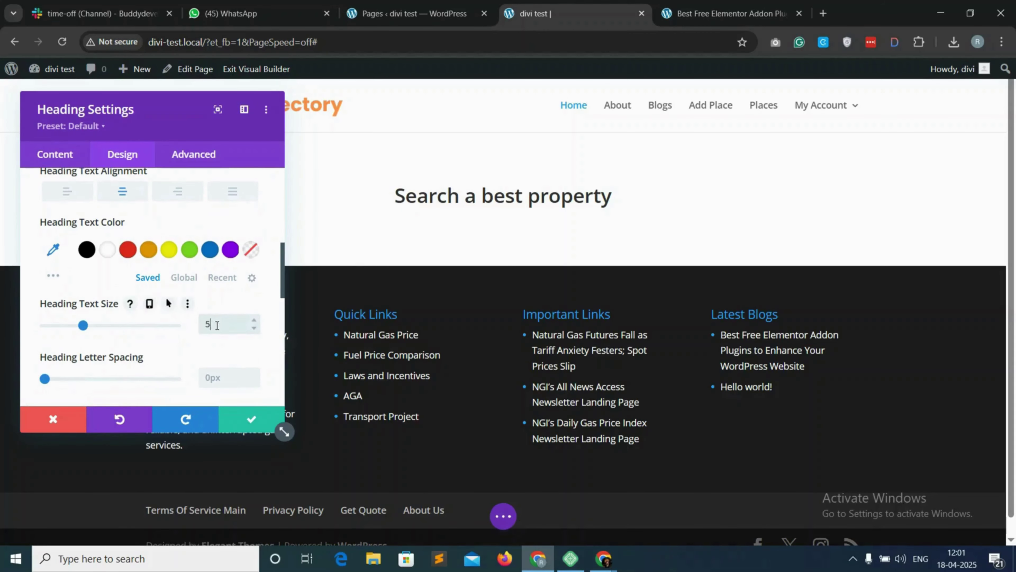
{"action": "type", "text": "px"}
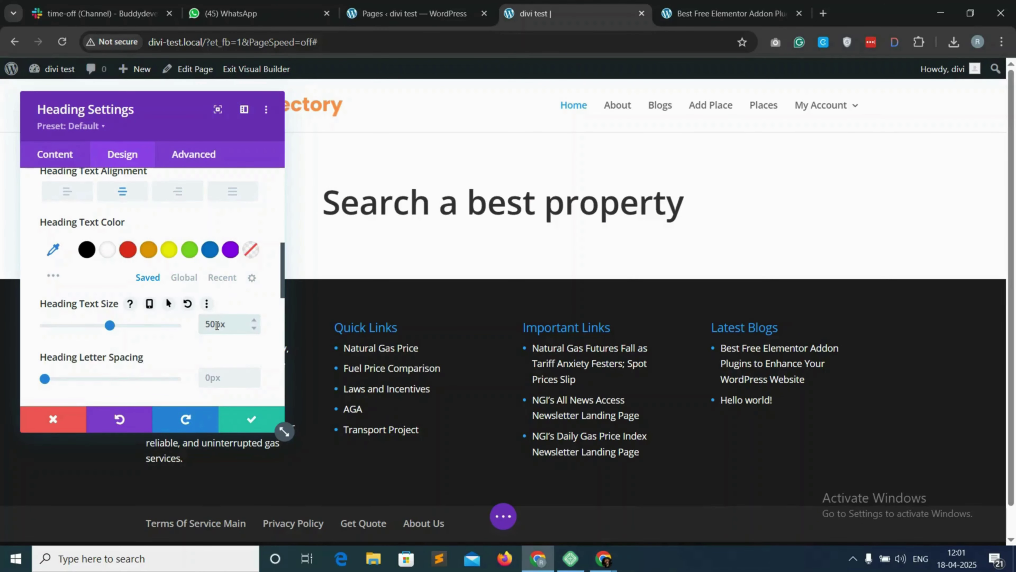
Step: Capitalise the heading text to read "Search a Best Property" and apply the module's settings
{"action": "scroll", "coordinate": [190, 334], "scroll_direction": "down", "scroll_amount": 1}
{"action": "left_click", "coordinate": [60, 157]}
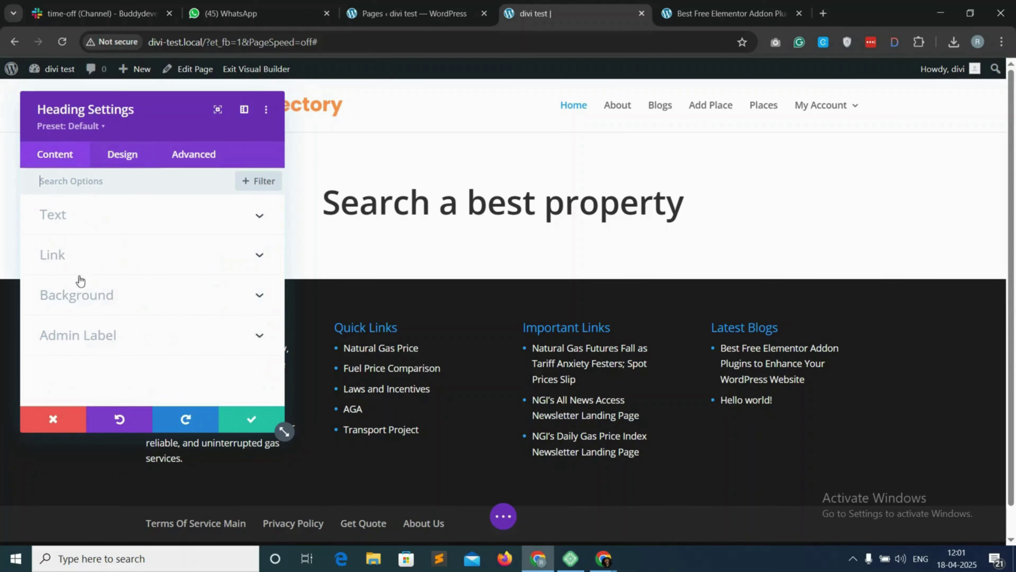
{"action": "left_click", "coordinate": [136, 224]}
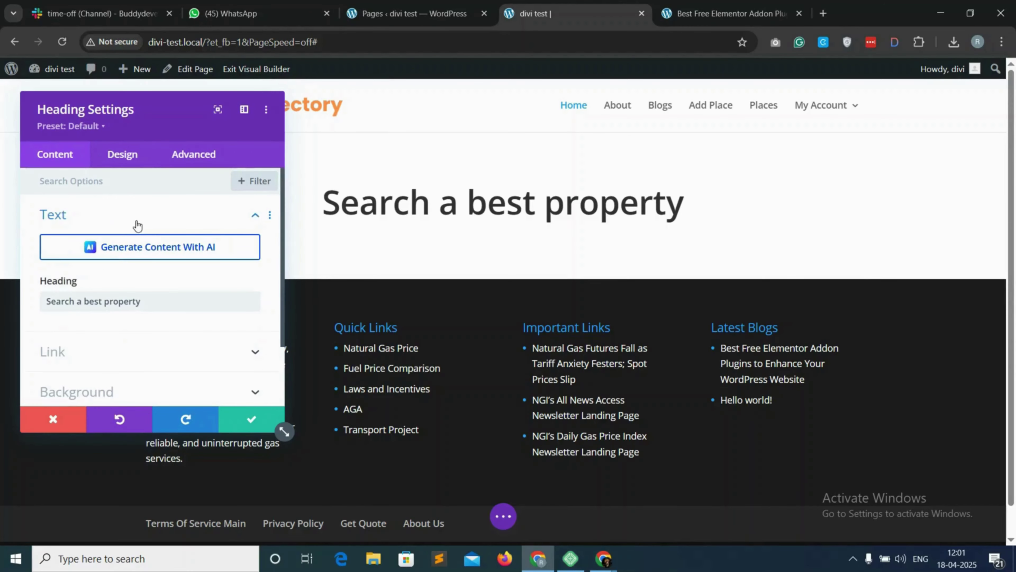
{"action": "left_click", "coordinate": [89, 301]}
{"action": "key", "text": "BackSpace"}
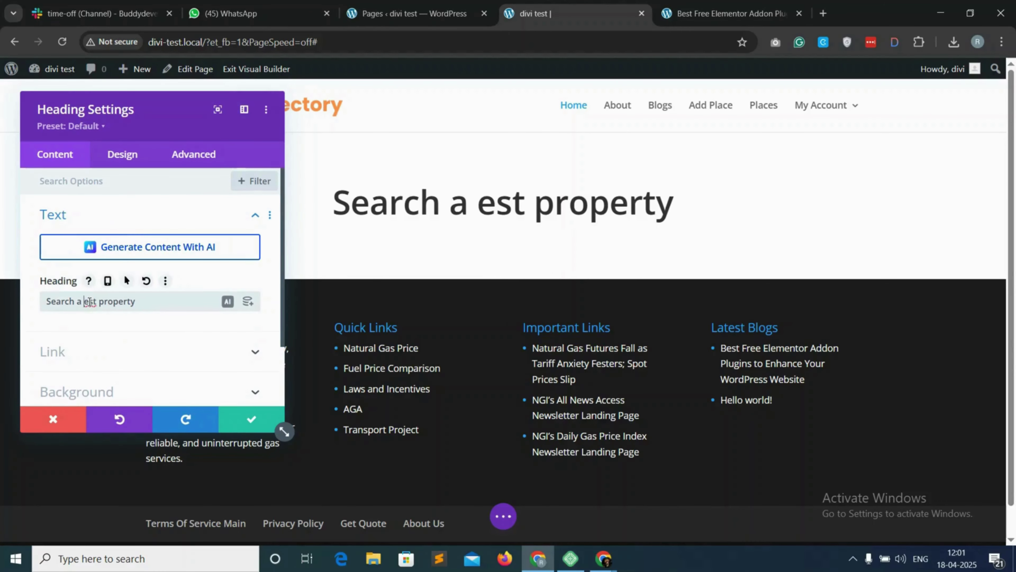
{"action": "type", "text": "B"}
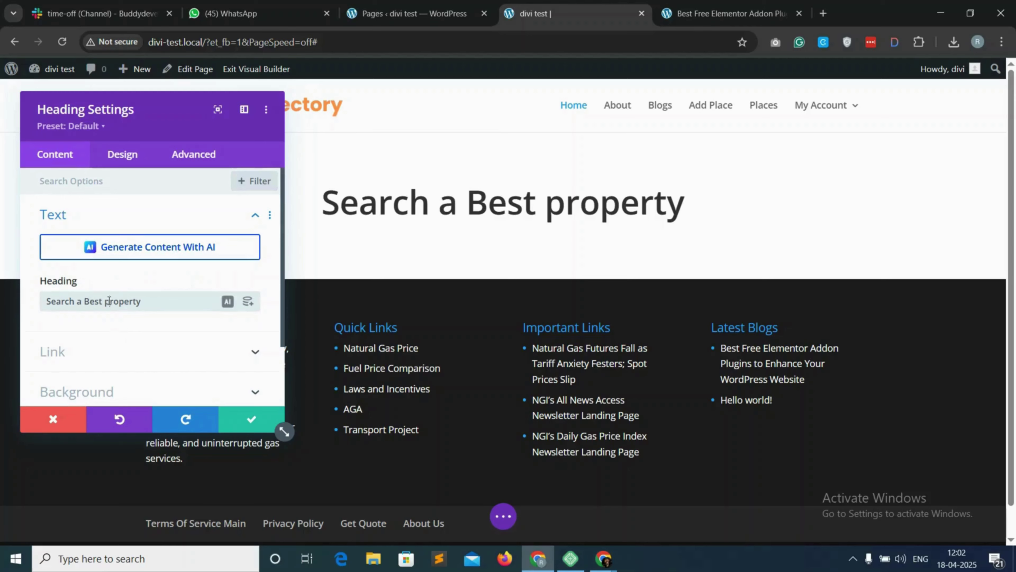
{"action": "left_click", "coordinate": [108, 300]}
{"action": "key", "text": "BackSpace"}
{"action": "type", "text": "P"}
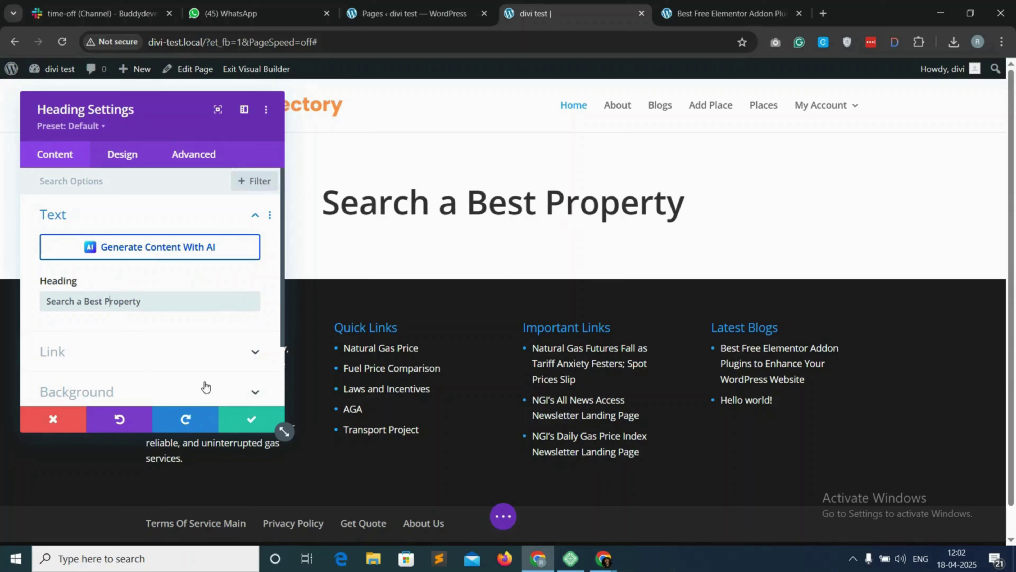
{"action": "left_click", "coordinate": [249, 421]}
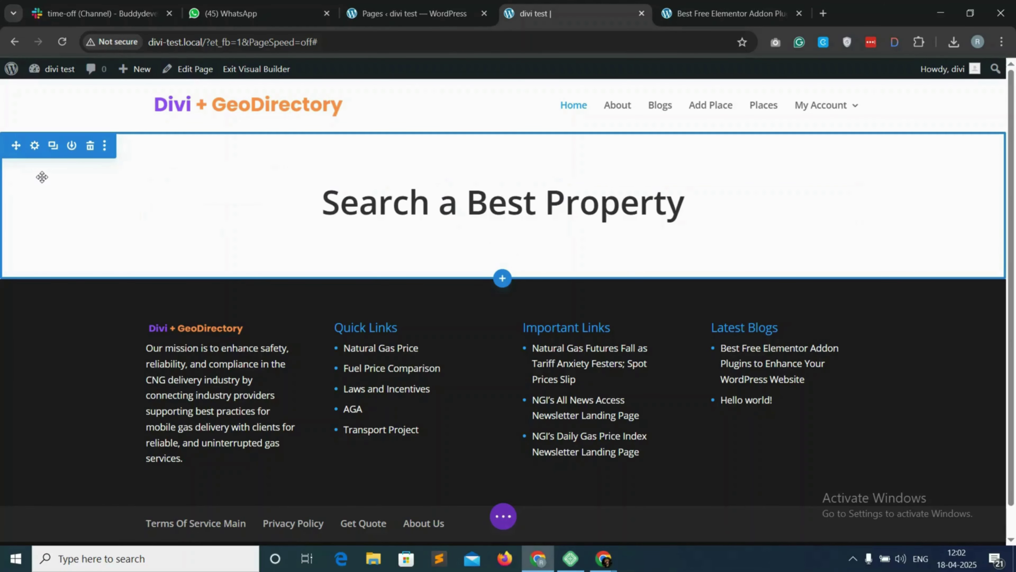
Step: Set home-bg.jpg from the media library as the background image of the section containing the heading
{"action": "left_click", "coordinate": [35, 147]}
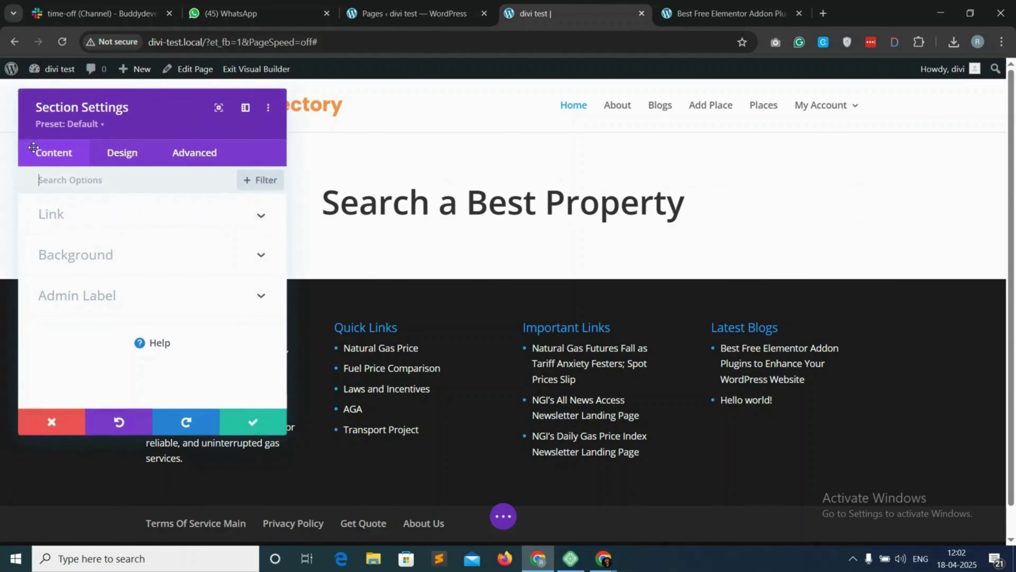
{"action": "left_click_drag", "start_coordinate": [157, 116], "coordinate": [460, 159]}
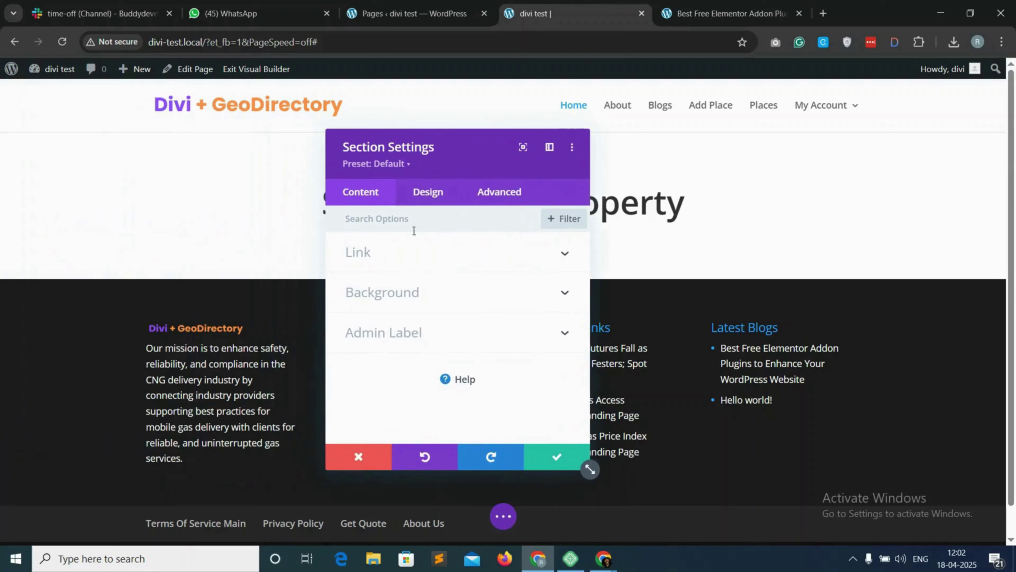
{"action": "left_click", "coordinate": [438, 292]}
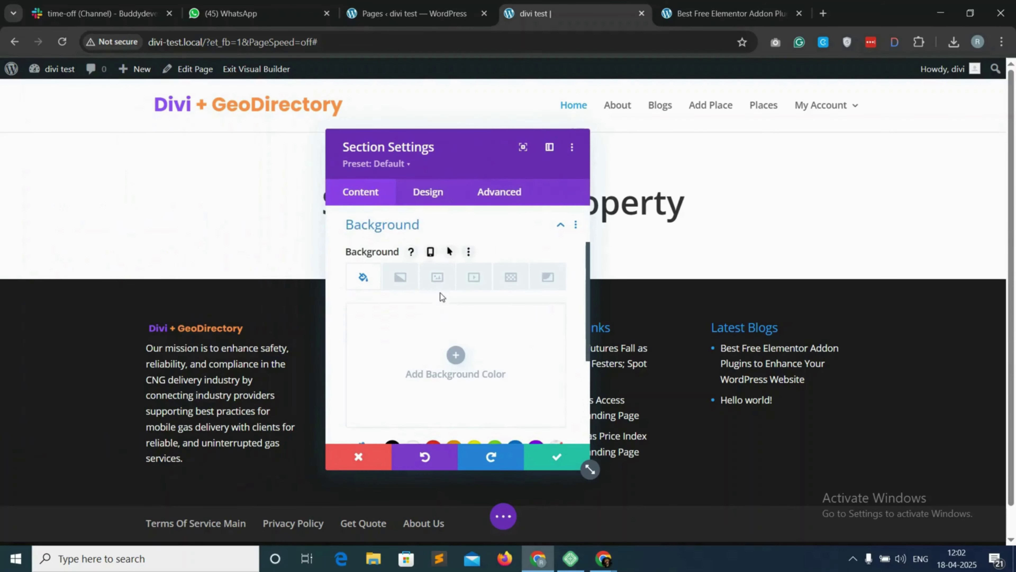
{"action": "left_click", "coordinate": [440, 286]}
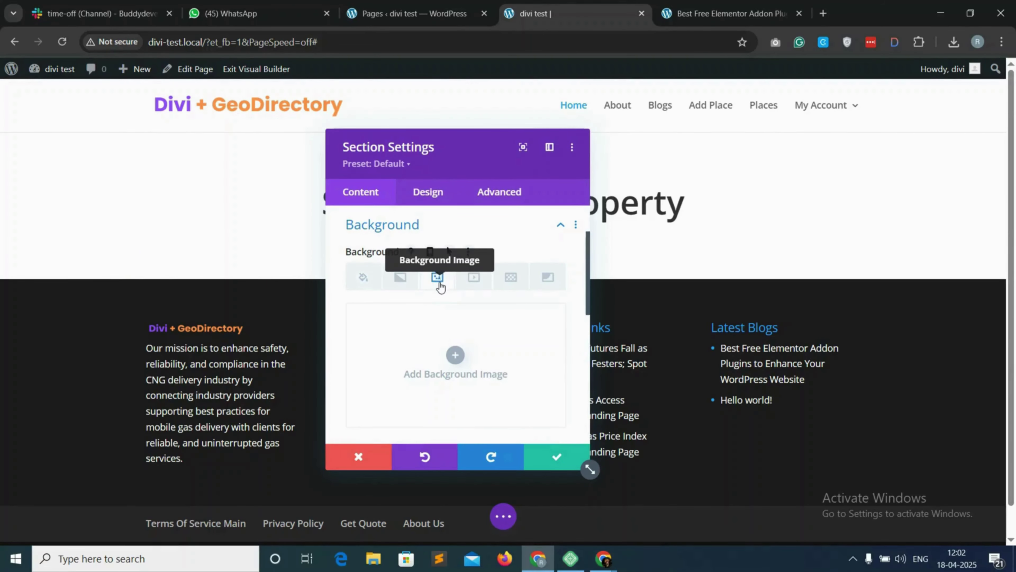
{"action": "left_click", "coordinate": [454, 355]}
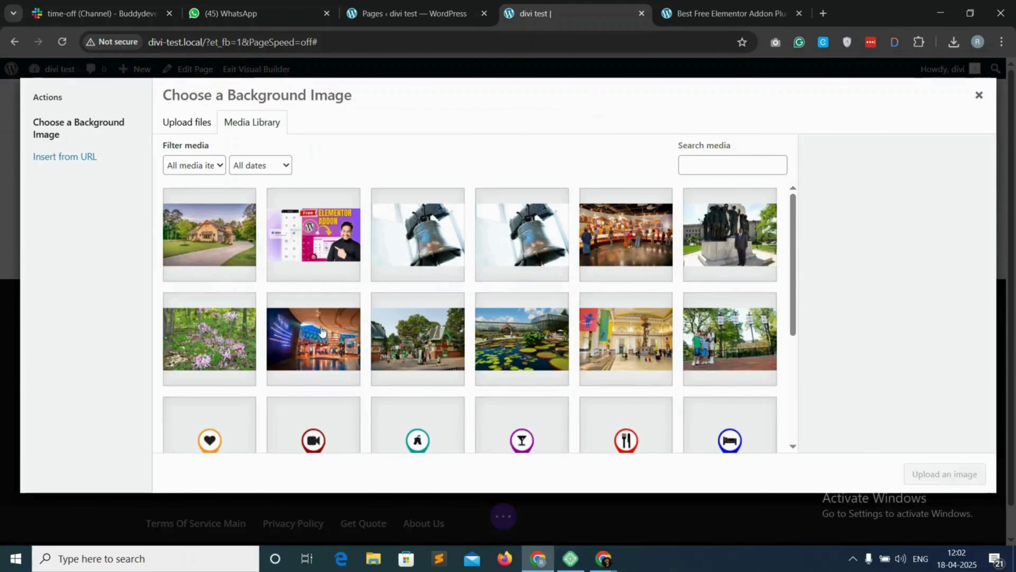
{"action": "left_click", "coordinate": [210, 258]}
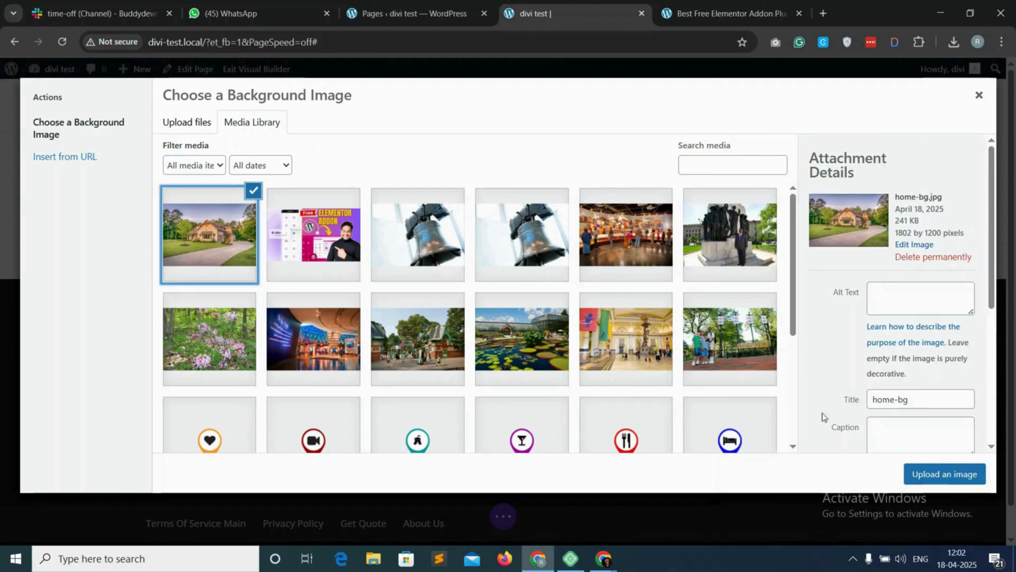
{"action": "left_click", "coordinate": [937, 474]}
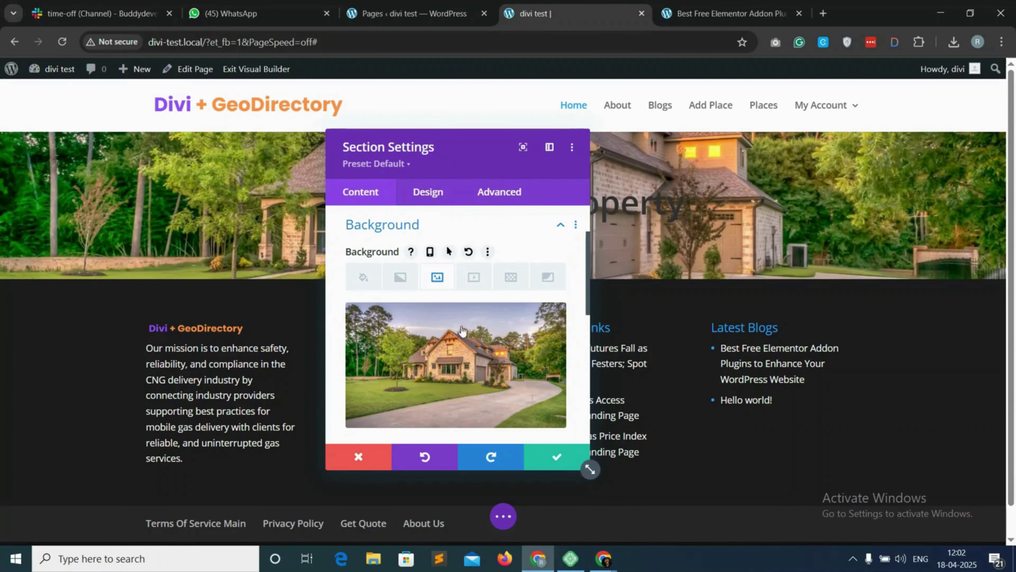
Step: Try the Overlay blend on the section's background image, and settle on Darken
{"action": "scroll", "coordinate": [463, 356], "scroll_direction": "down", "scroll_amount": 5}
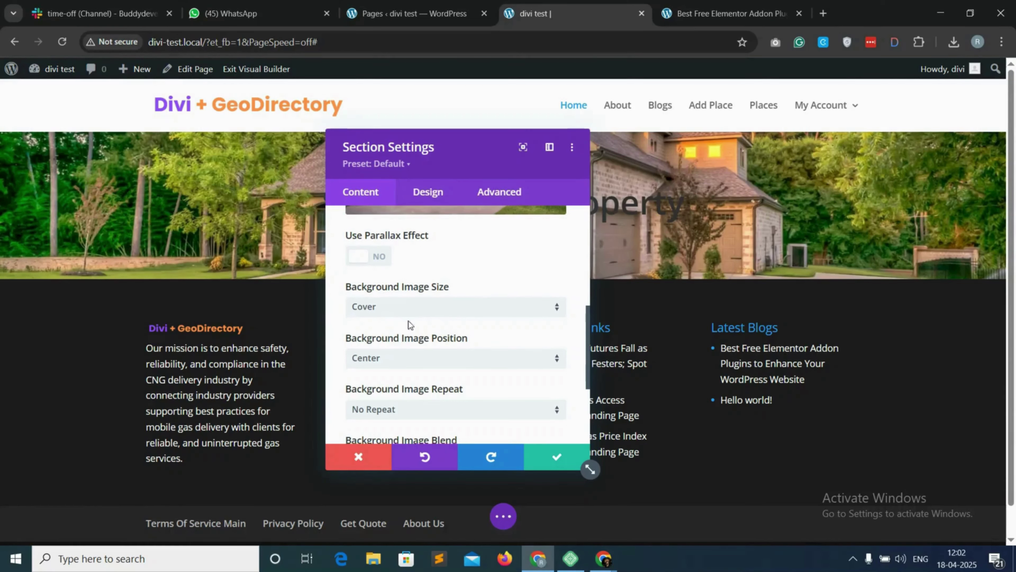
{"action": "scroll", "coordinate": [408, 320], "scroll_direction": "down", "scroll_amount": 1}
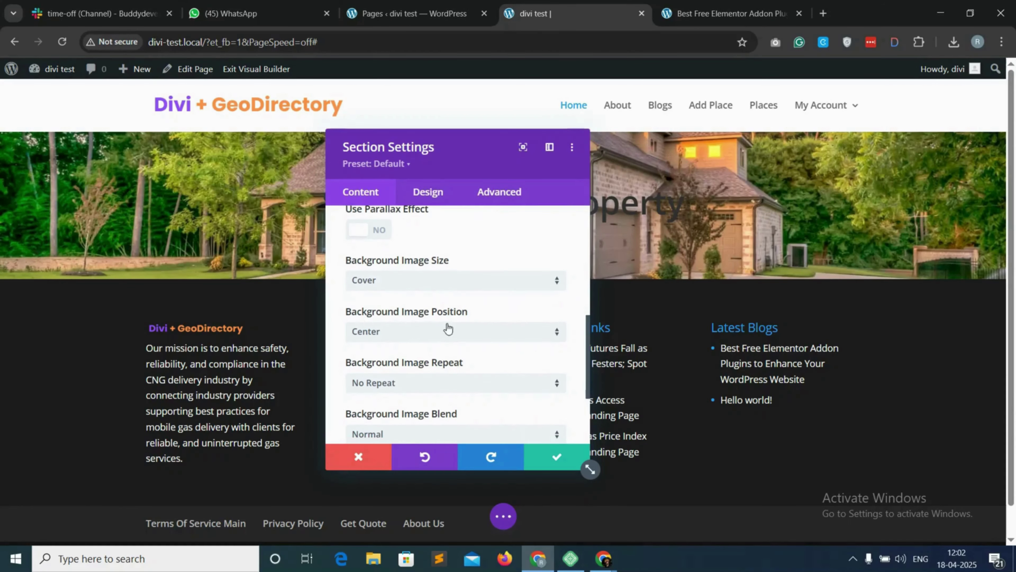
{"action": "scroll", "coordinate": [399, 335], "scroll_direction": "down", "scroll_amount": 3}
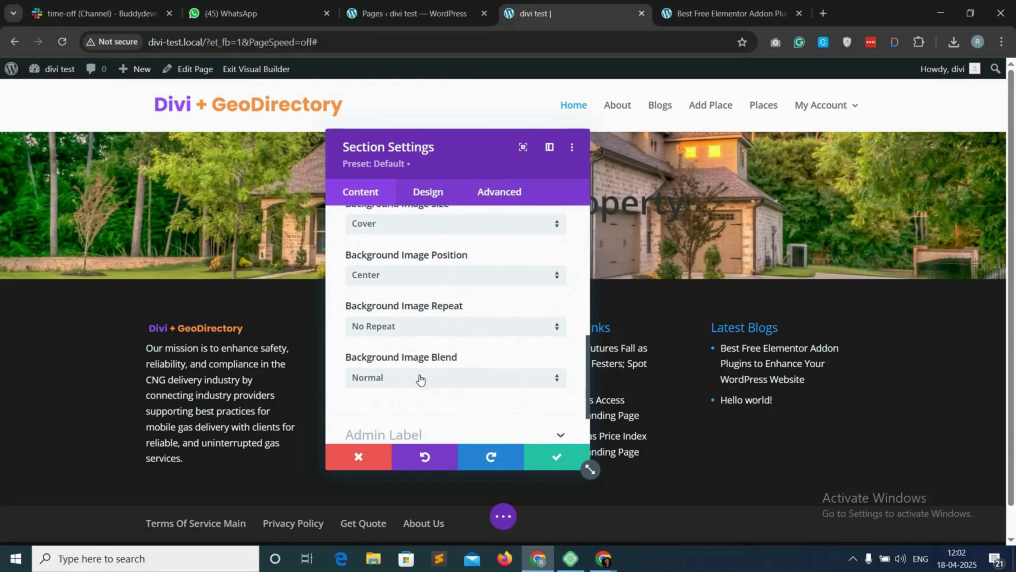
{"action": "scroll", "coordinate": [420, 379], "scroll_direction": "down", "scroll_amount": 1}
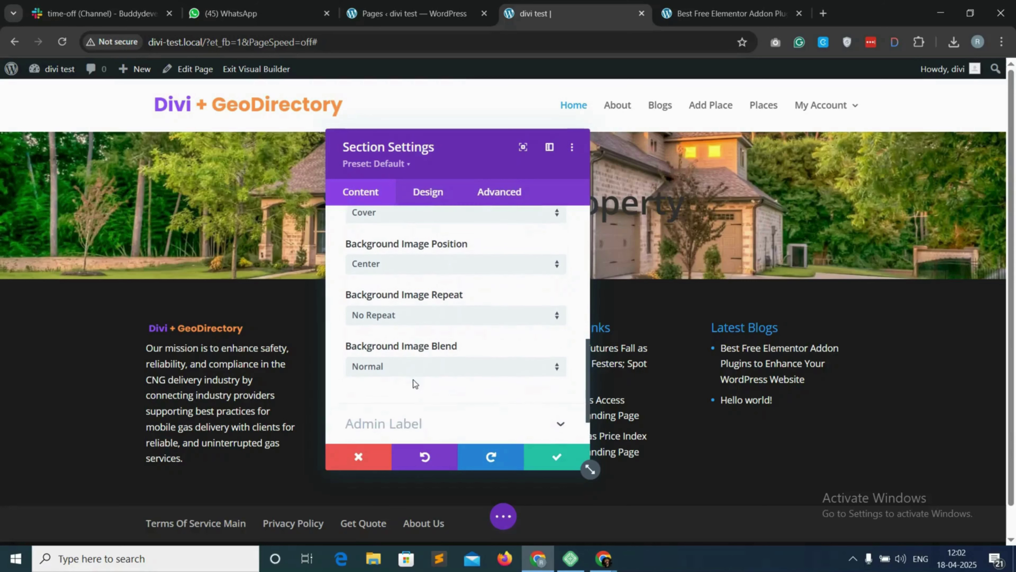
{"action": "left_click", "coordinate": [436, 372]}
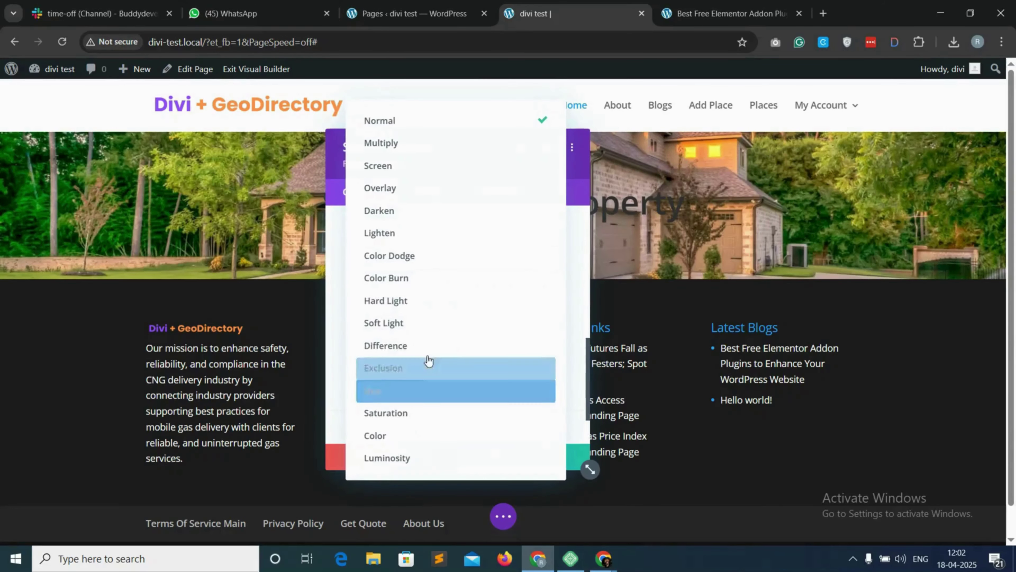
{"action": "left_click", "coordinate": [406, 189]}
{"action": "scroll", "coordinate": [439, 399], "scroll_direction": "down", "scroll_amount": 1}
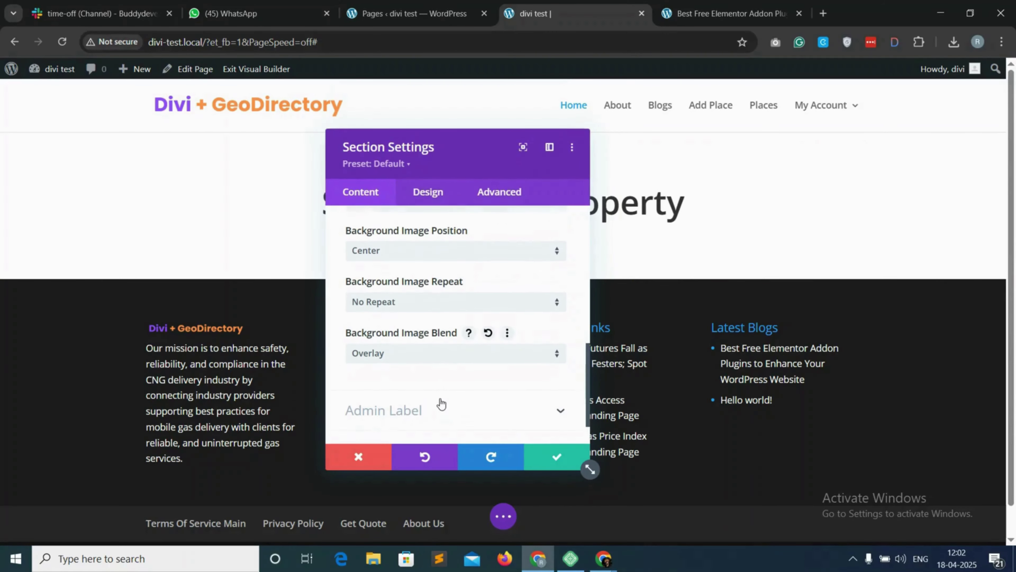
{"action": "left_click", "coordinate": [407, 359]}
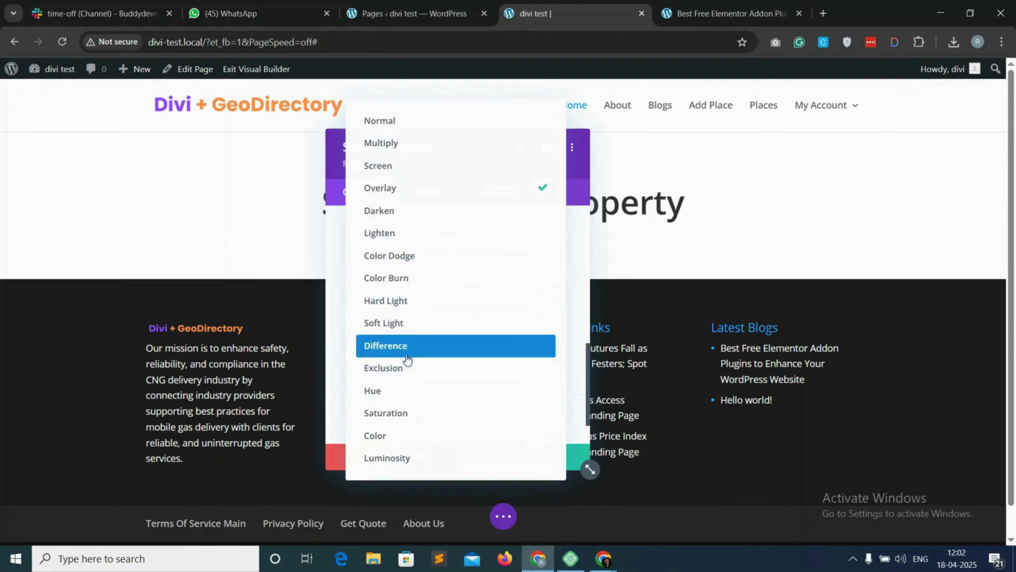
{"action": "left_click", "coordinate": [408, 211]}
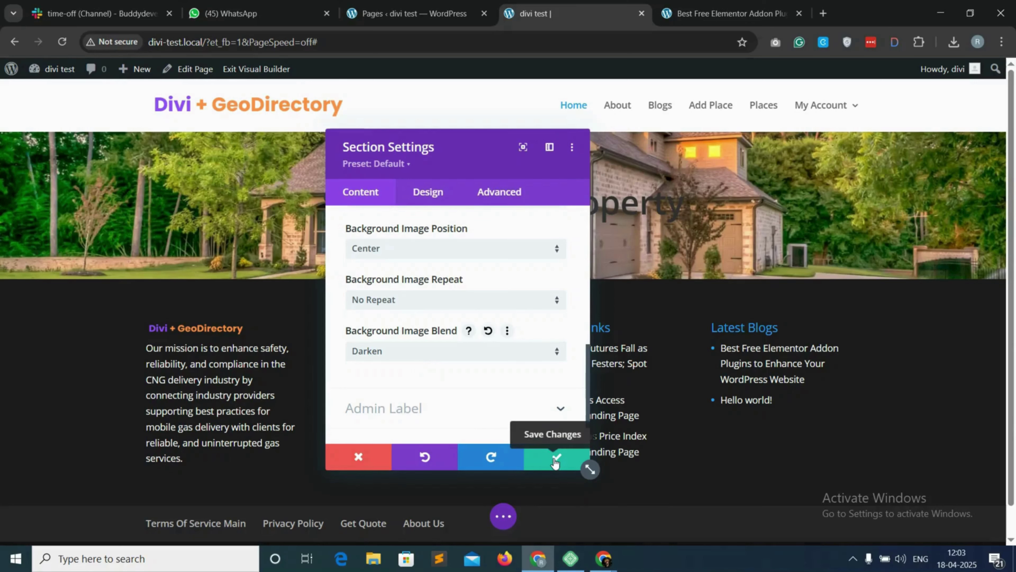
Step: Set the section's top and bottom padding to 100px using linked values, and save the section settings
{"action": "left_click", "coordinate": [431, 193]}
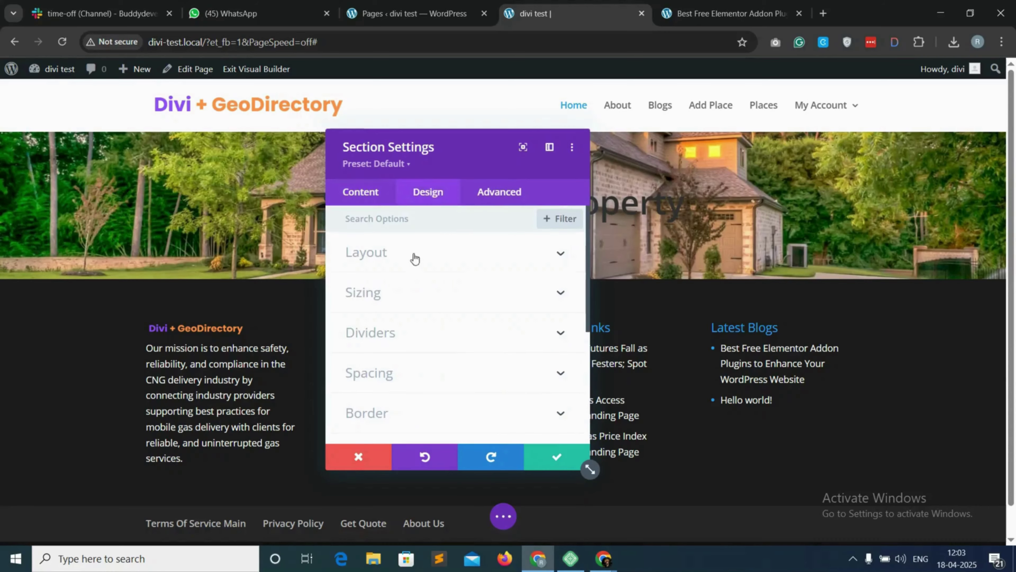
{"action": "scroll", "coordinate": [422, 355], "scroll_direction": "down", "scroll_amount": 1}
{"action": "left_click", "coordinate": [457, 357]}
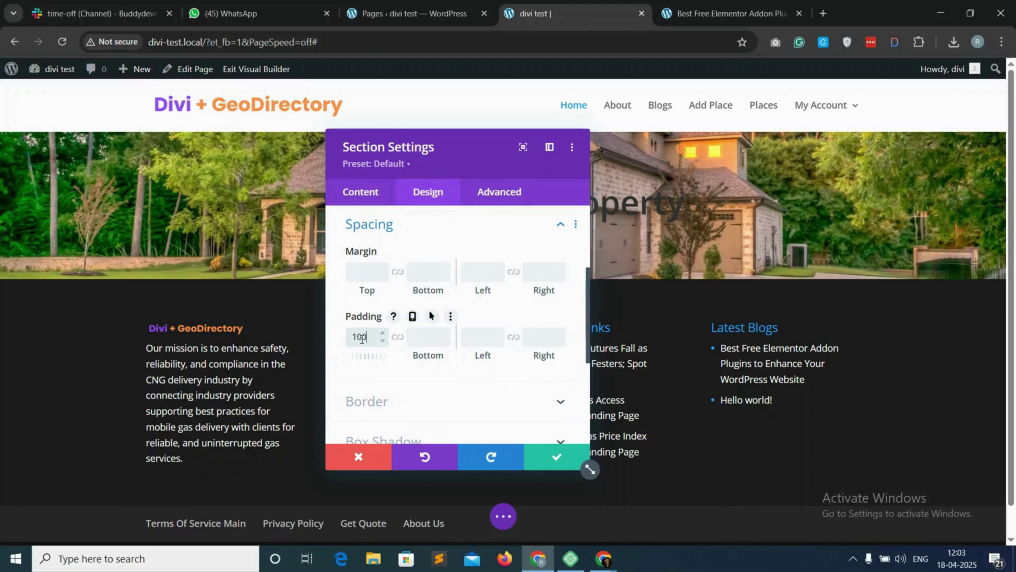
{"action": "left_click", "coordinate": [363, 338]}
{"action": "type", "text": "100"}
{"action": "left_click", "coordinate": [397, 337]}
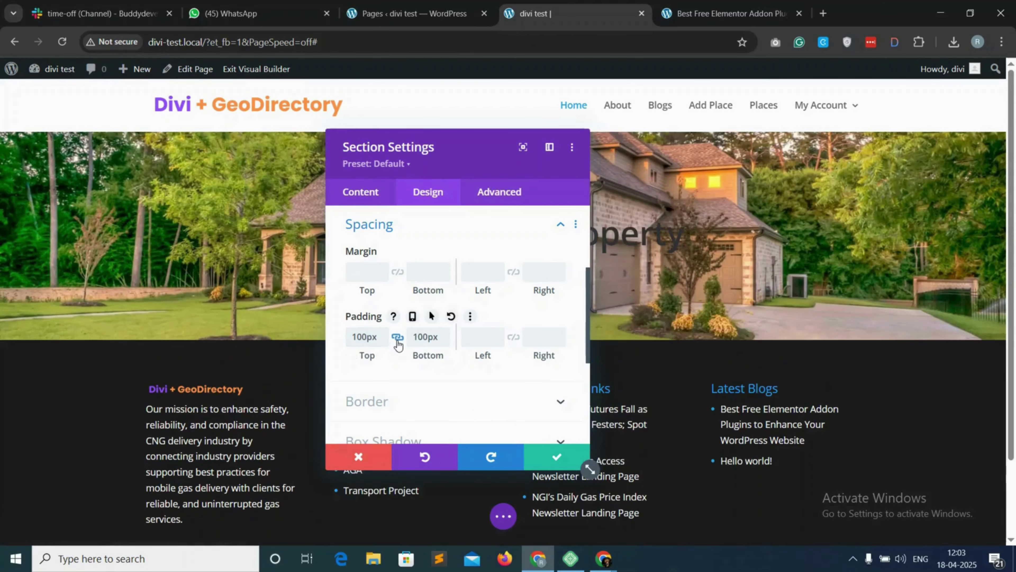
{"action": "left_click", "coordinate": [553, 454]}
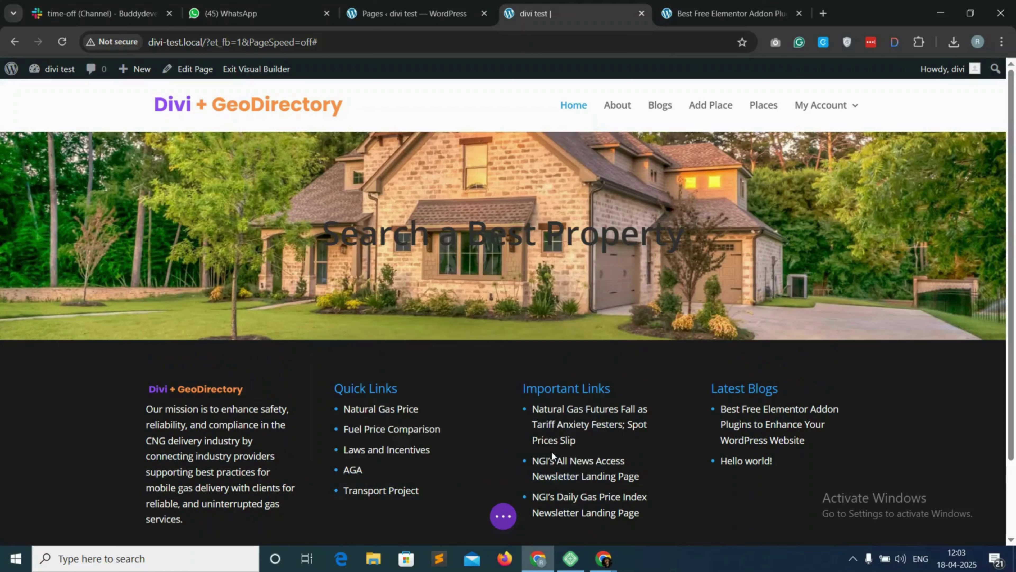
Step: Colour the "Search a Best Property" heading white, apply the first text shadow preset, and save the module's settings
{"action": "mouse_move", "coordinate": [451, 231]}
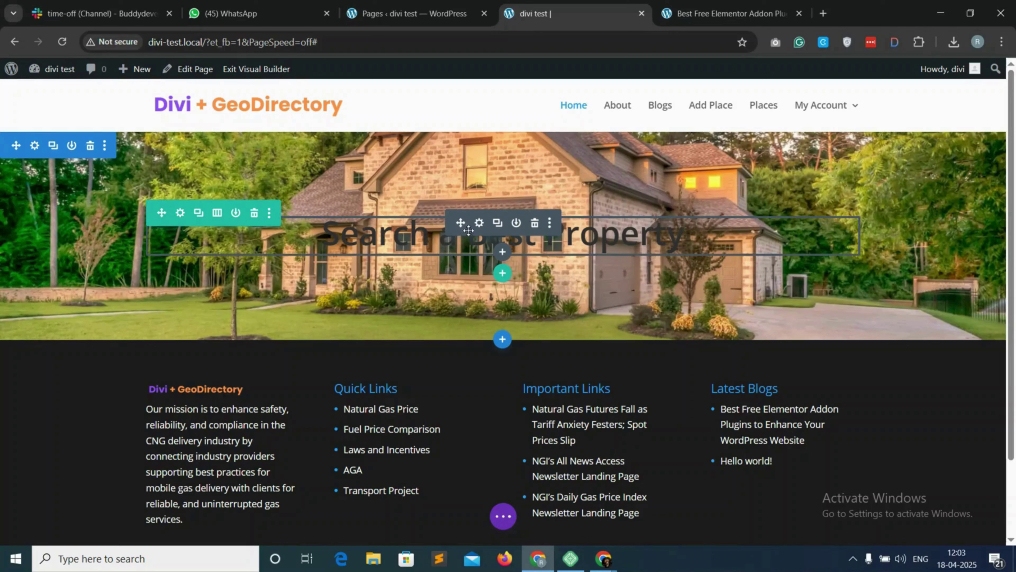
{"action": "left_click", "coordinate": [479, 223]}
{"action": "scroll", "coordinate": [121, 360], "scroll_direction": "down", "scroll_amount": 1}
{"action": "left_click", "coordinate": [104, 352]}
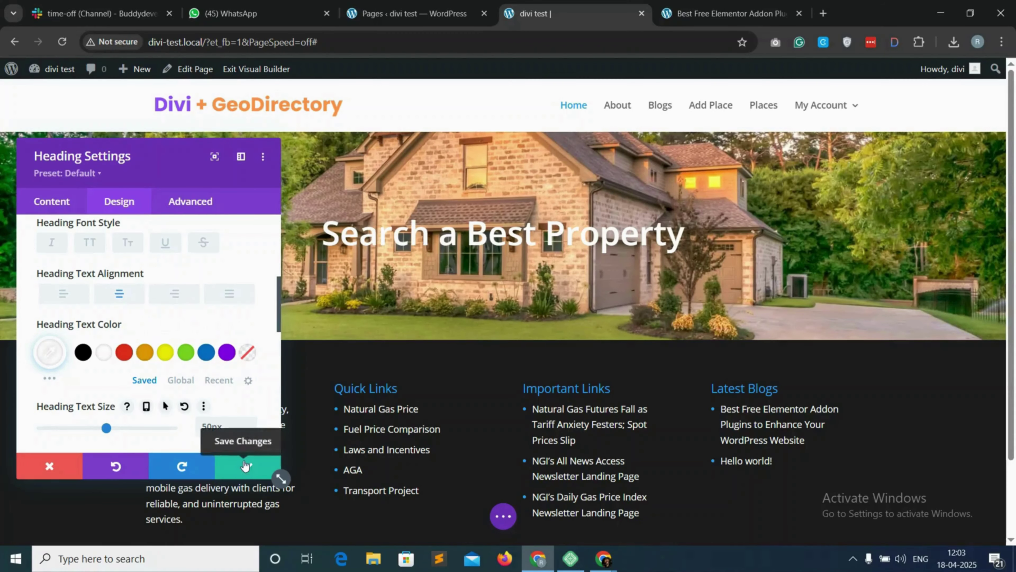
{"action": "scroll", "coordinate": [183, 379], "scroll_direction": "down", "scroll_amount": 5}
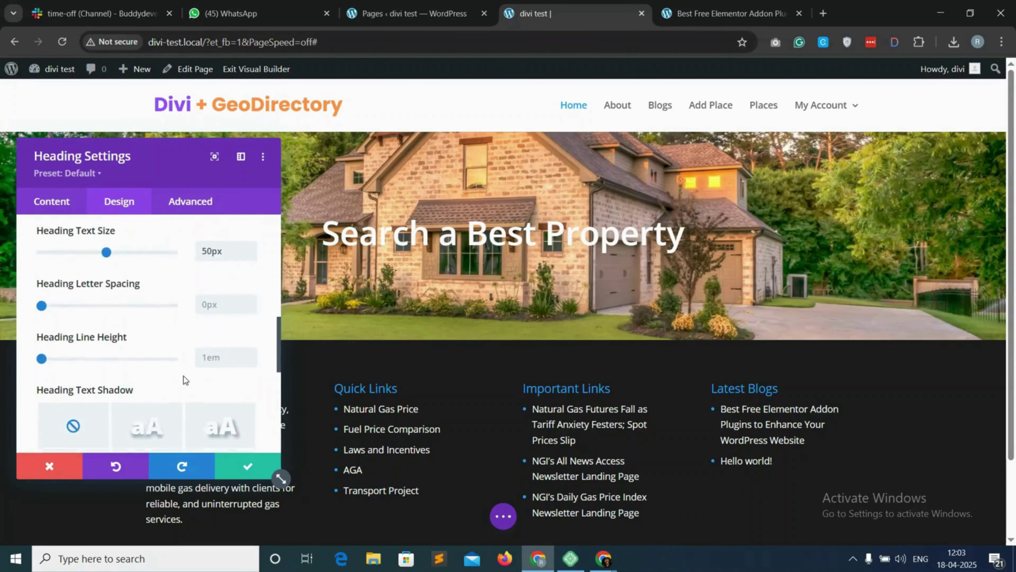
{"action": "left_click", "coordinate": [145, 367]}
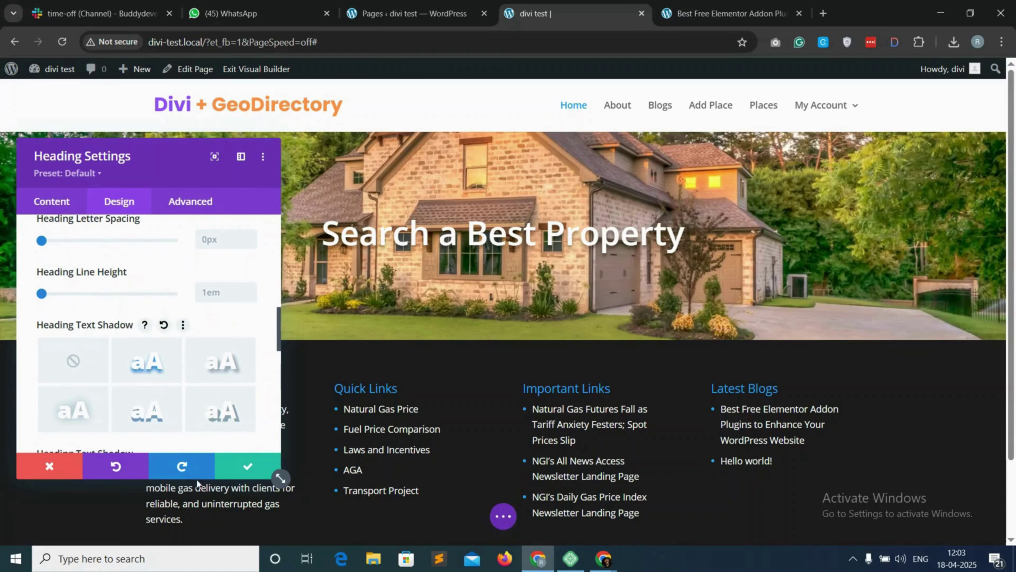
{"action": "left_click", "coordinate": [245, 468]}
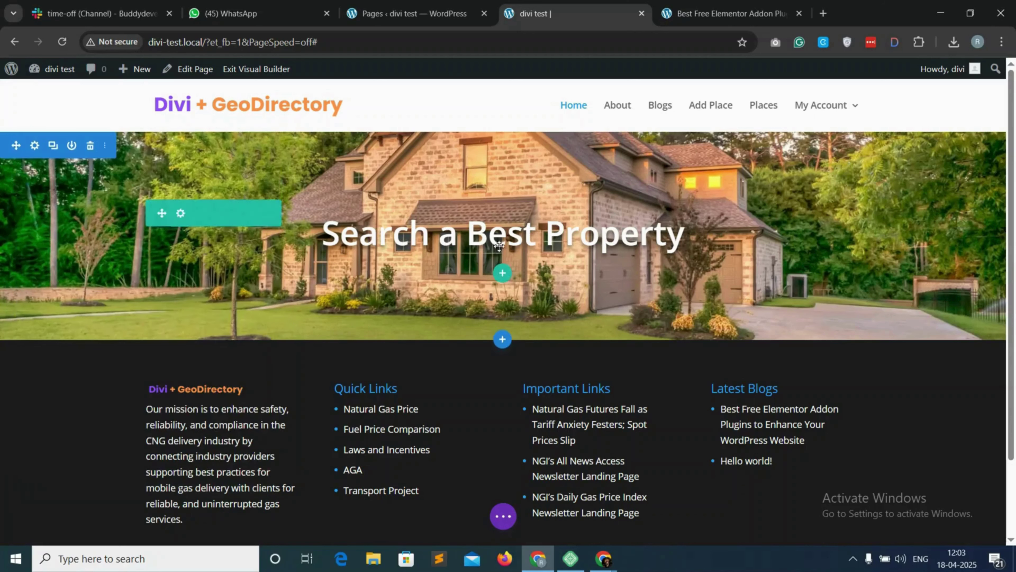
Step: Add a Text module below the heading and clear its placeholder body content in the plain text editor
{"action": "mouse_move", "coordinate": [503, 255]}
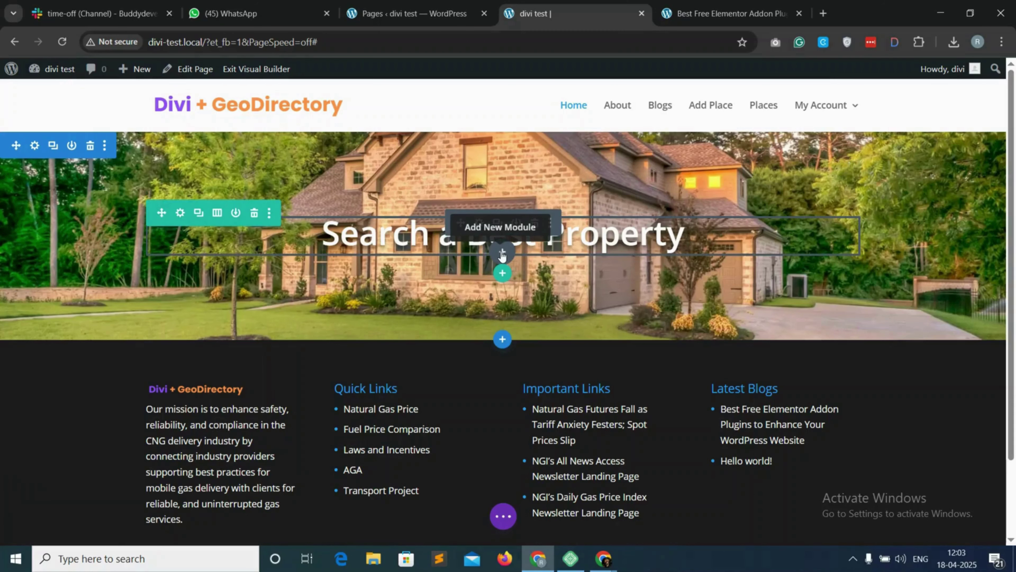
{"action": "left_click", "coordinate": [503, 252]}
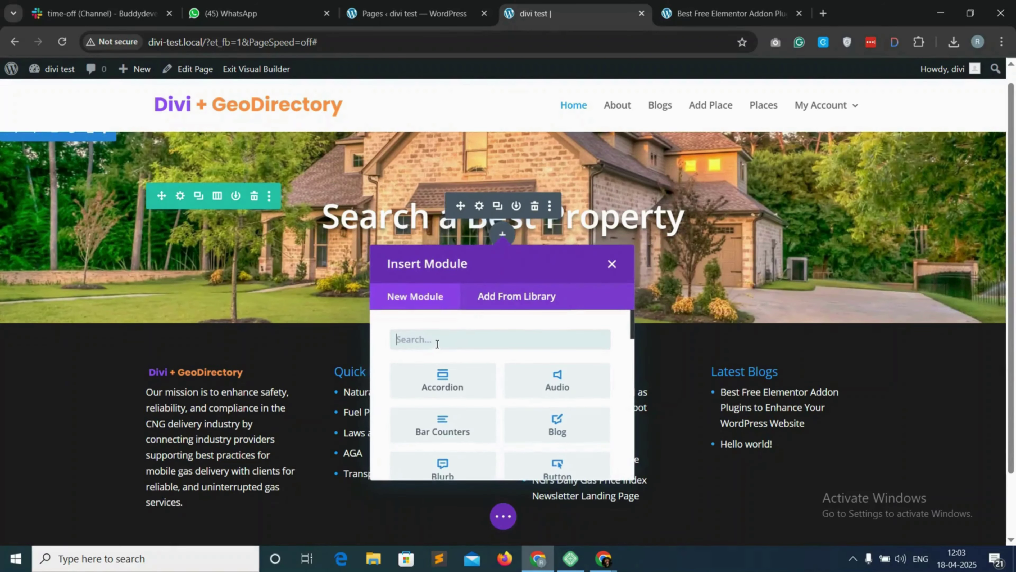
{"action": "type", "text": "text"}
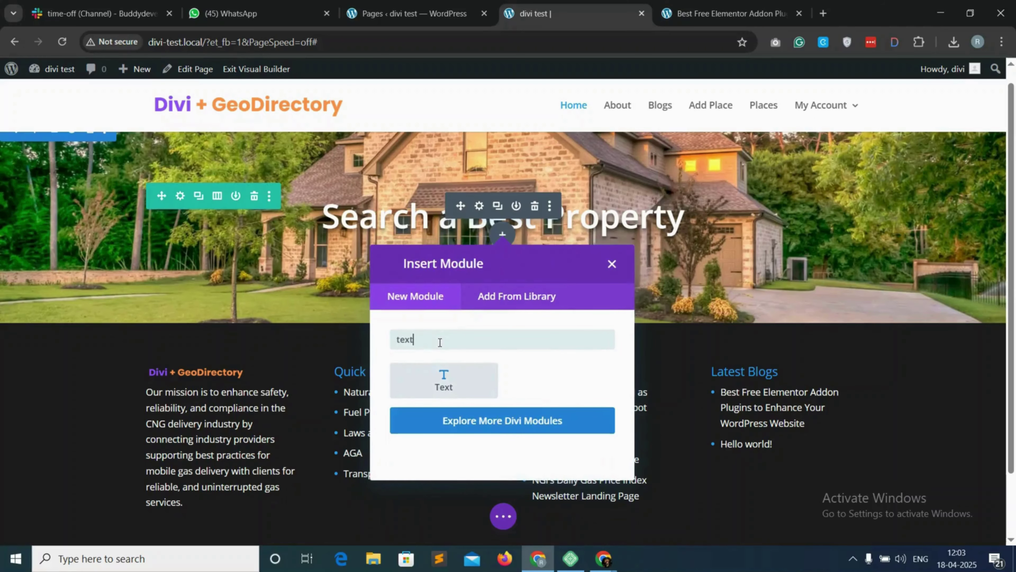
{"action": "left_click", "coordinate": [453, 383]}
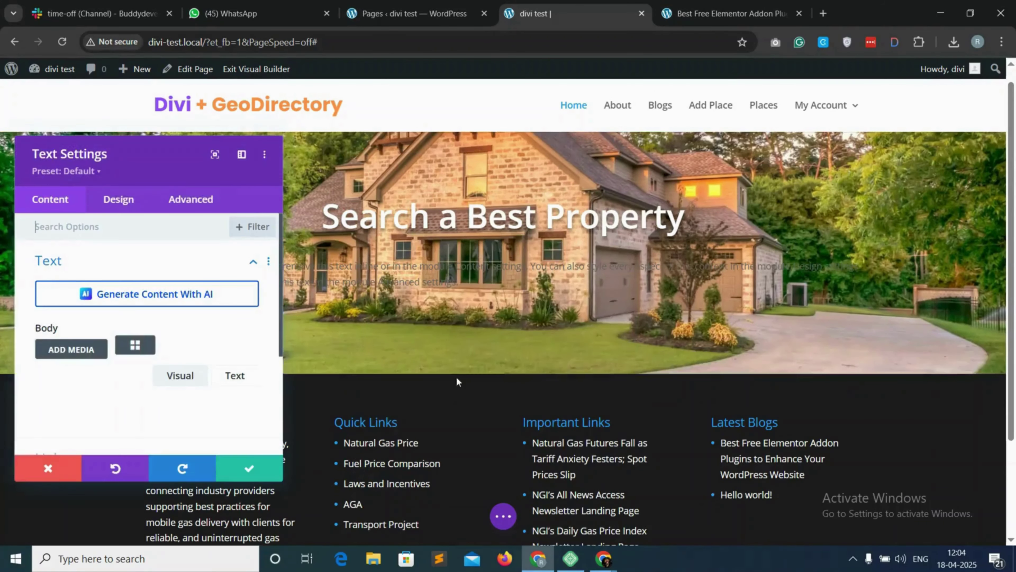
{"action": "left_click", "coordinate": [231, 372]}
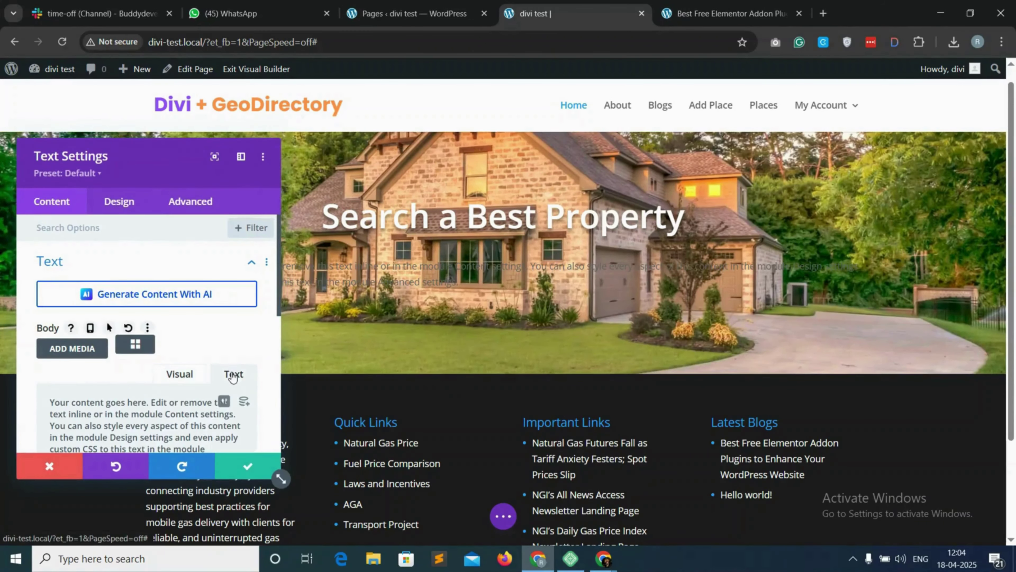
{"action": "scroll", "coordinate": [229, 371], "scroll_direction": "down", "scroll_amount": 1}
{"action": "key", "text": "ctrl+a"}
{"action": "key", "text": "BackSpace"}
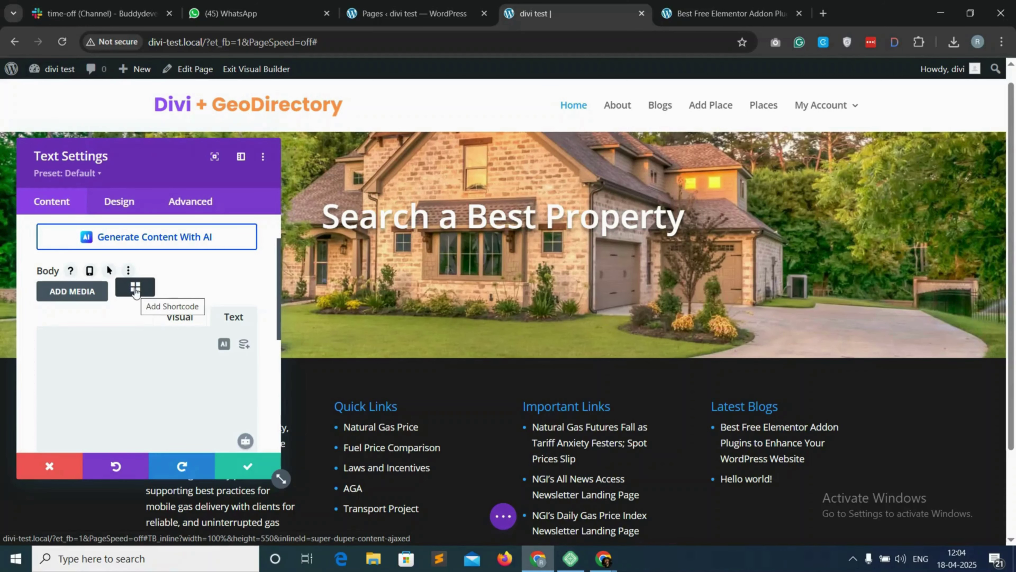
Step: Open the shortcode builder for the Text module's body and choose the gd_search (GD > Search) shortcode
{"action": "left_click", "coordinate": [135, 290]}
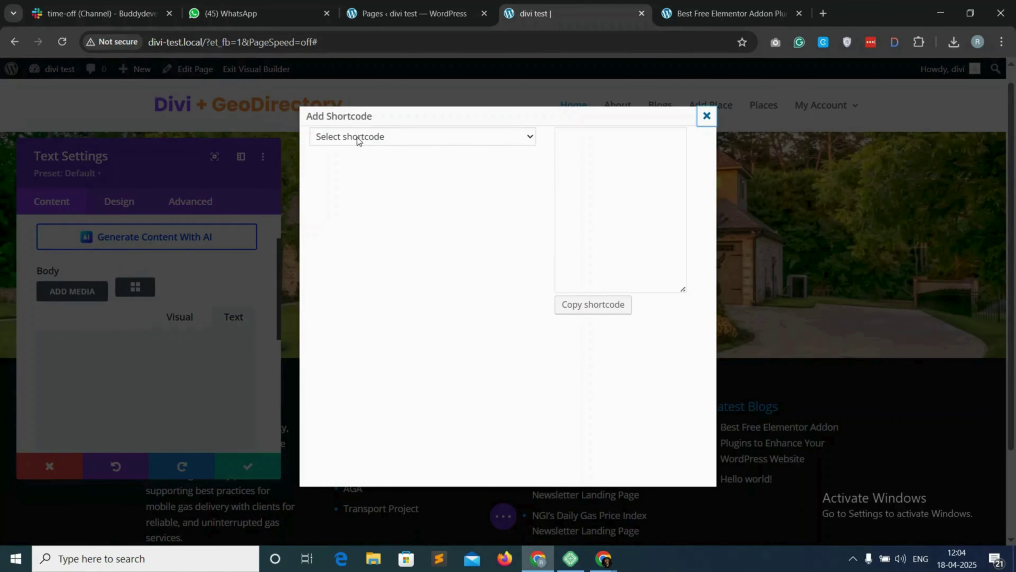
{"action": "left_click", "coordinate": [426, 135]}
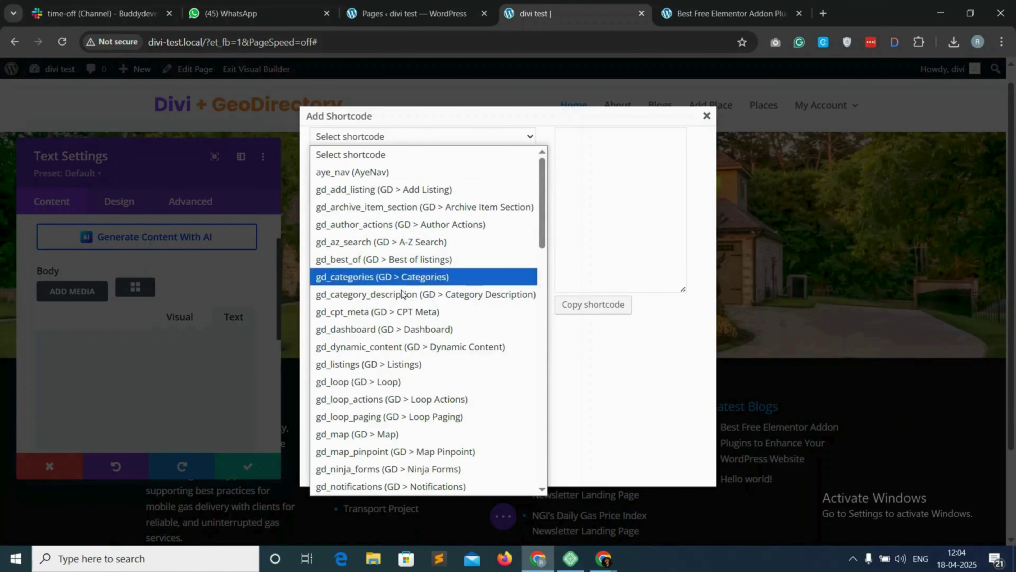
{"action": "scroll", "coordinate": [402, 360], "scroll_direction": "down", "scroll_amount": 6}
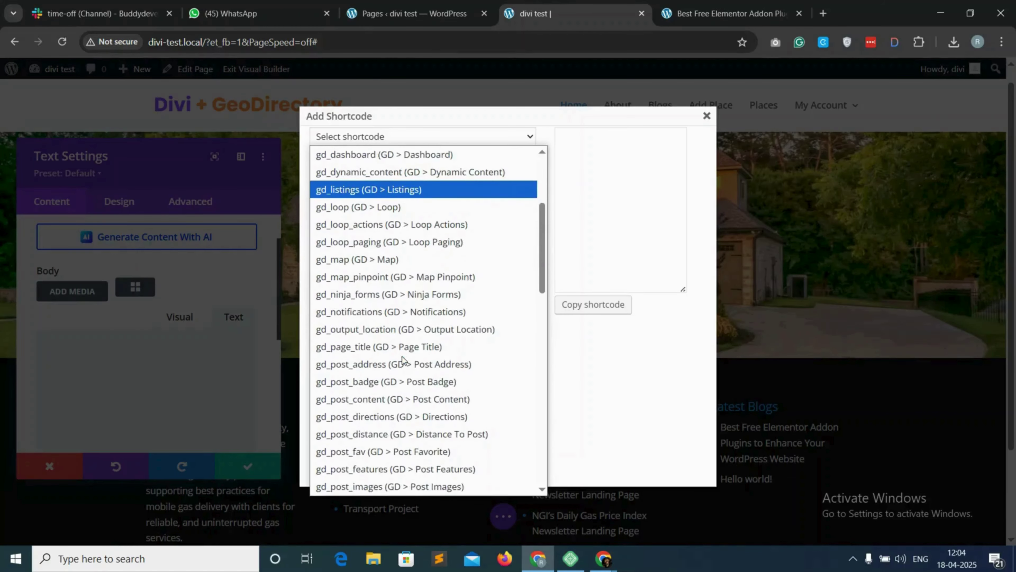
{"action": "scroll", "coordinate": [402, 360], "scroll_direction": "down", "scroll_amount": 3}
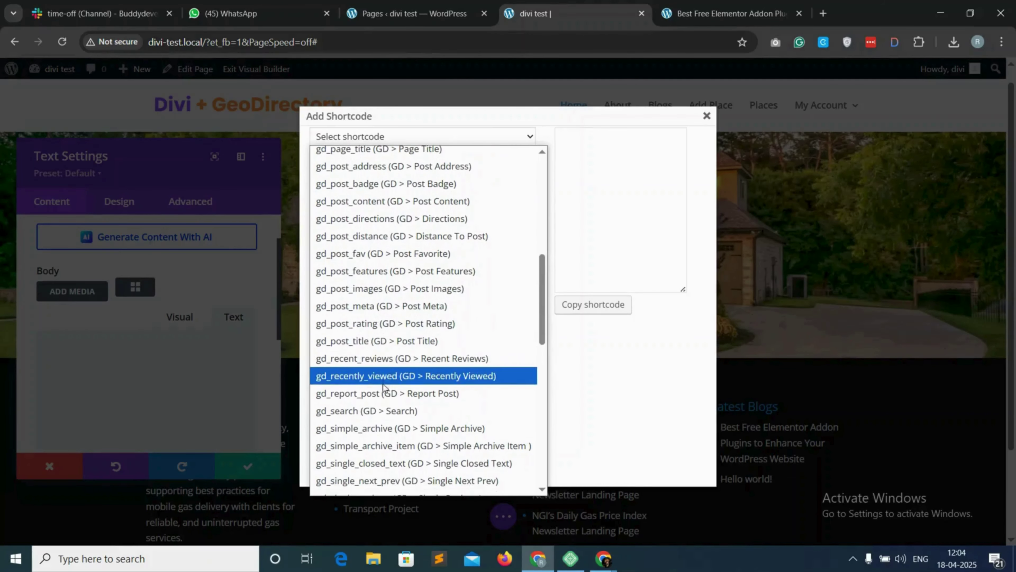
{"action": "left_click", "coordinate": [397, 411]}
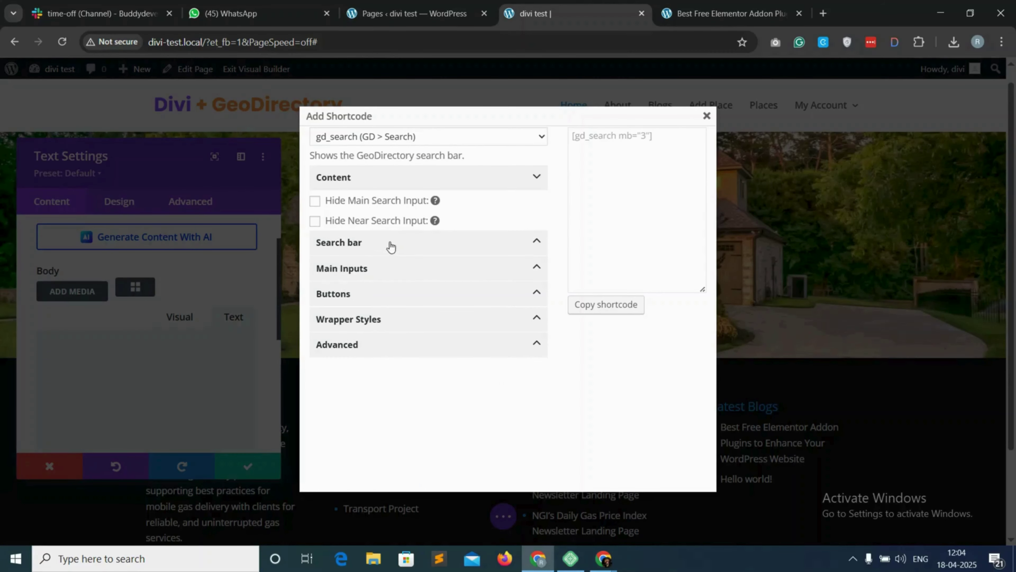
Step: Review the gd_search shortcode's search bar and main input options, and set its button color to Primary
{"action": "left_click", "coordinate": [410, 243]}
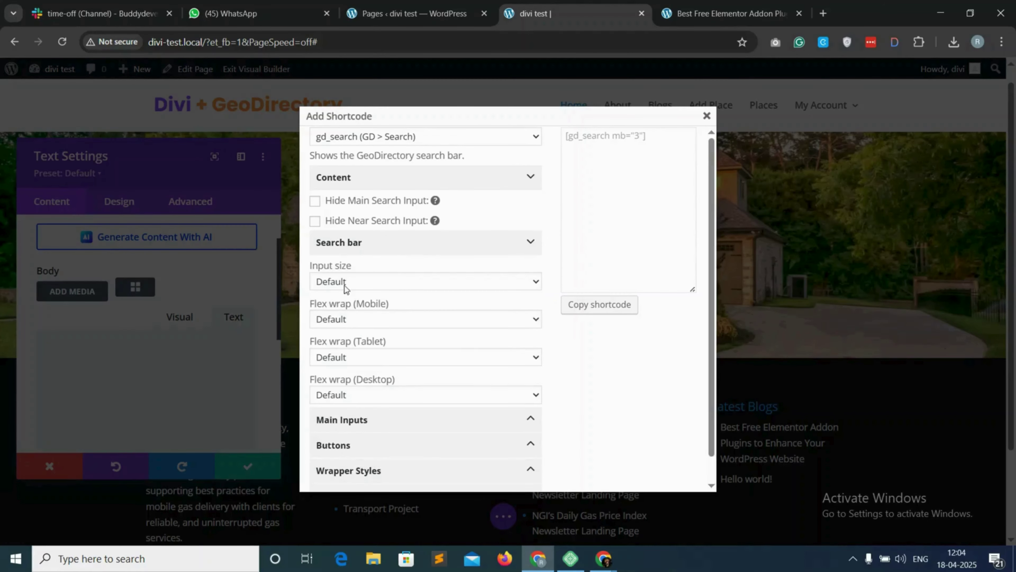
{"action": "left_click", "coordinate": [365, 286]}
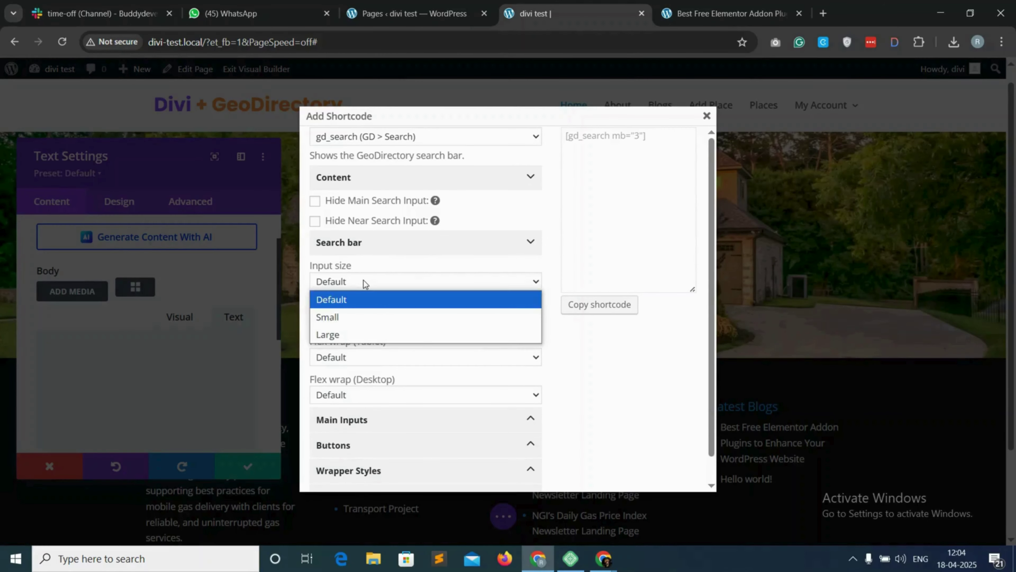
{"action": "left_click", "coordinate": [366, 285]}
{"action": "scroll", "coordinate": [357, 325], "scroll_direction": "down", "scroll_amount": 1}
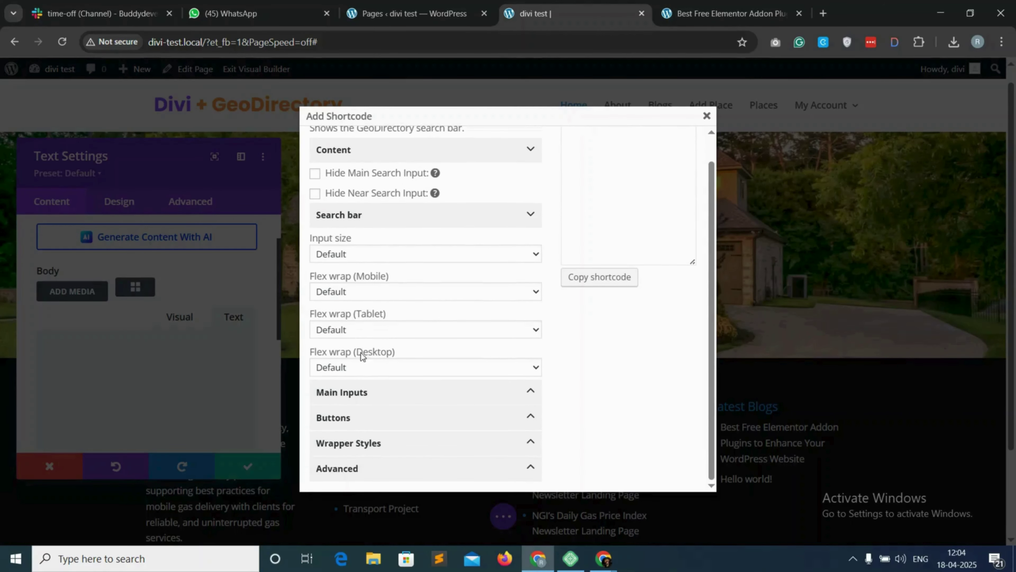
{"action": "left_click", "coordinate": [363, 394]}
{"action": "scroll", "coordinate": [368, 394], "scroll_direction": "down", "scroll_amount": 1}
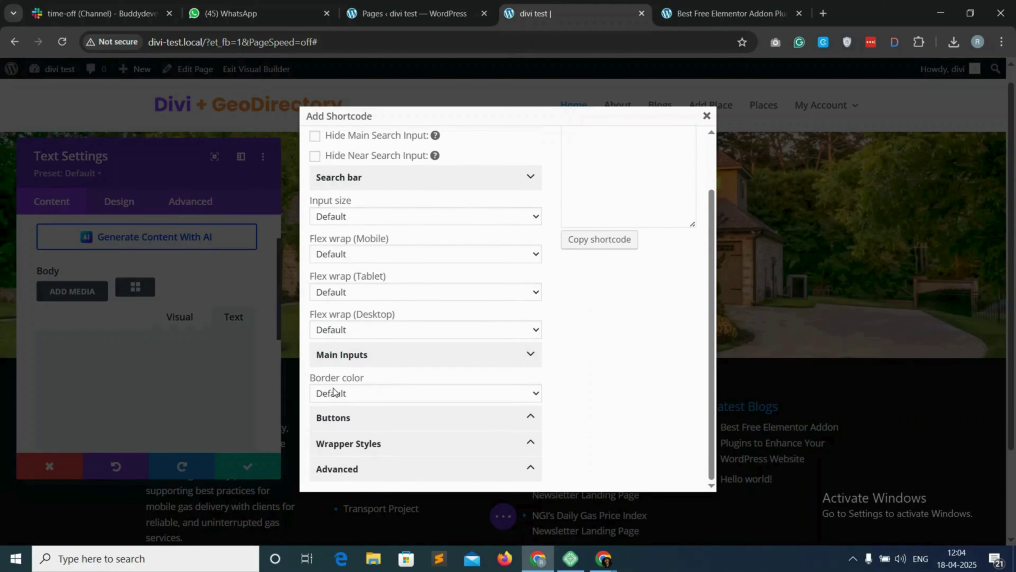
{"action": "left_click", "coordinate": [352, 419]}
{"action": "scroll", "coordinate": [350, 394], "scroll_direction": "down", "scroll_amount": 1}
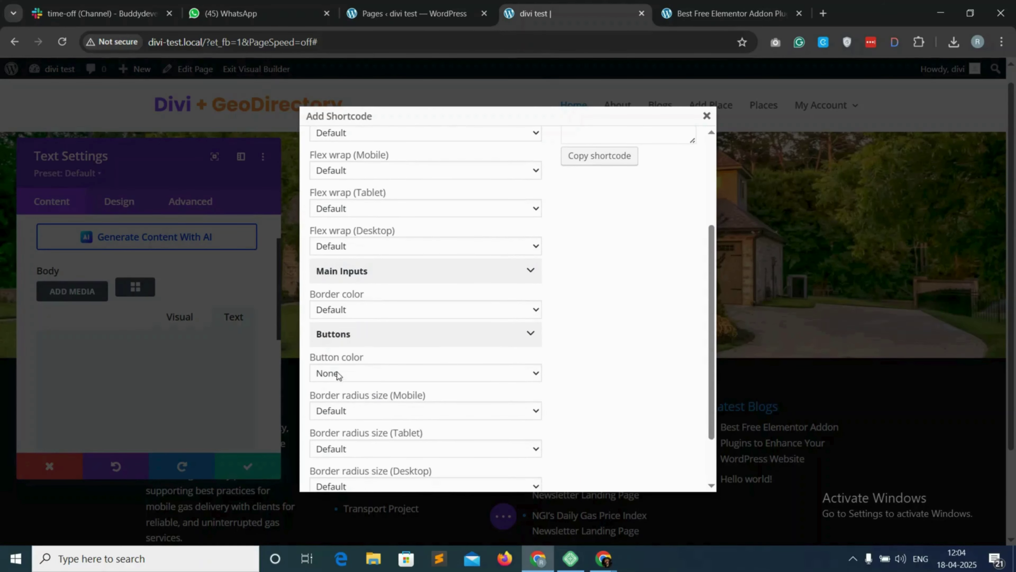
{"action": "left_click", "coordinate": [373, 374]}
{"action": "scroll", "coordinate": [356, 74], "scroll_direction": "down", "scroll_amount": 1}
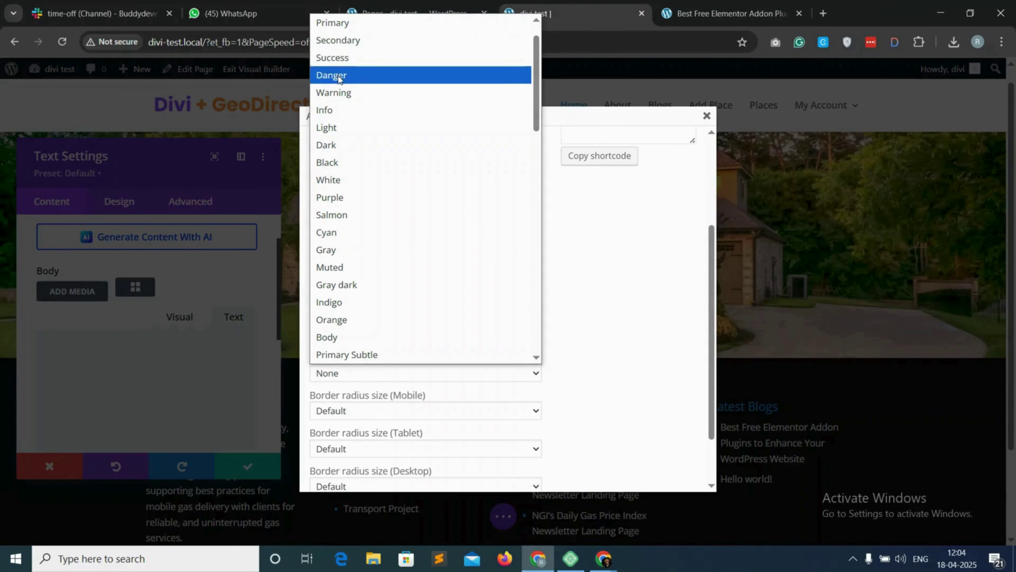
{"action": "left_click", "coordinate": [357, 27]}
Step: Set the bottom margin in the search shortcode's wrapper styles to 0
{"action": "scroll", "coordinate": [398, 365], "scroll_direction": "down", "scroll_amount": 2}
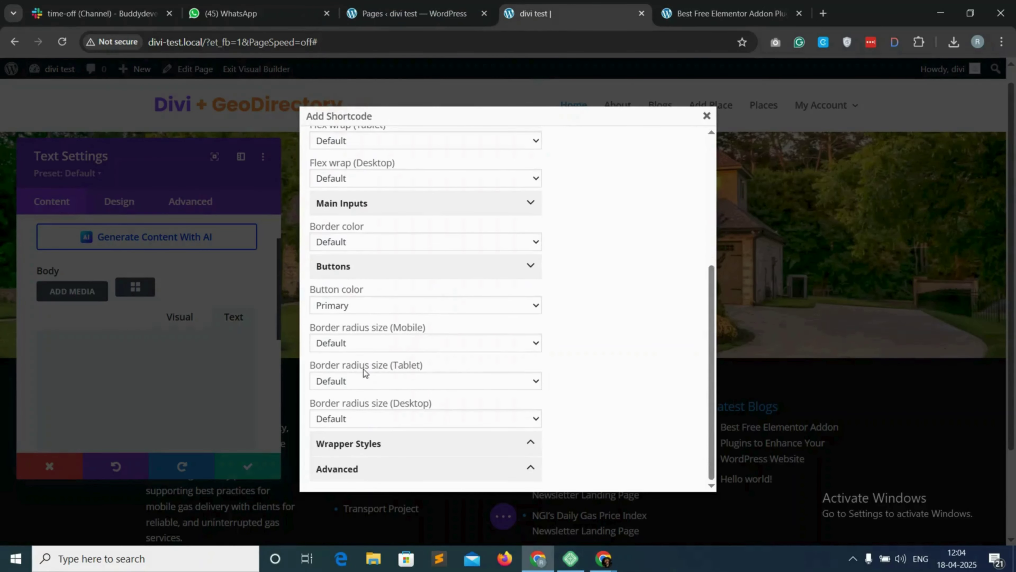
{"action": "left_click", "coordinate": [386, 443]}
{"action": "scroll", "coordinate": [395, 430], "scroll_direction": "down", "scroll_amount": 4}
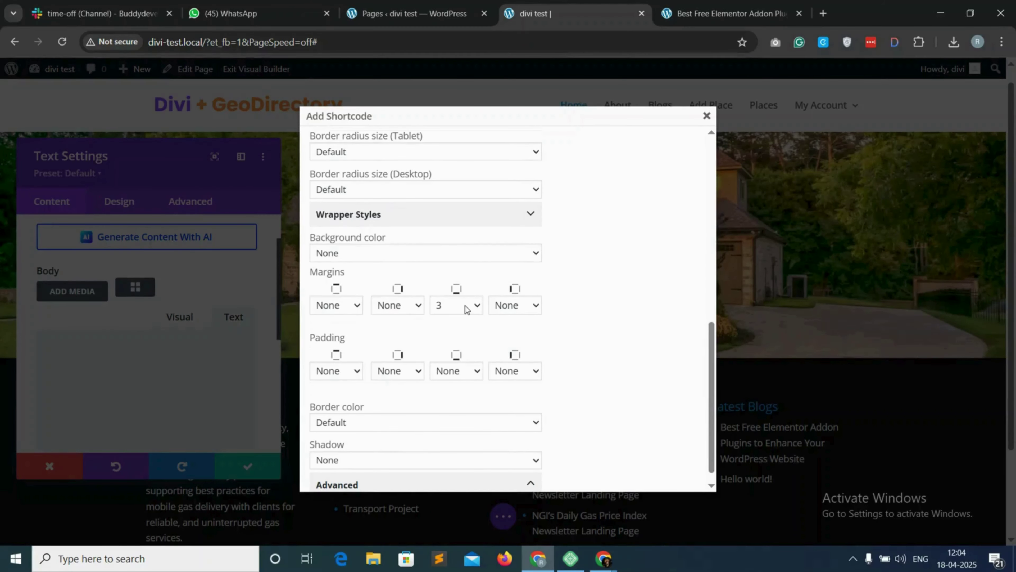
{"action": "left_click", "coordinate": [465, 310]}
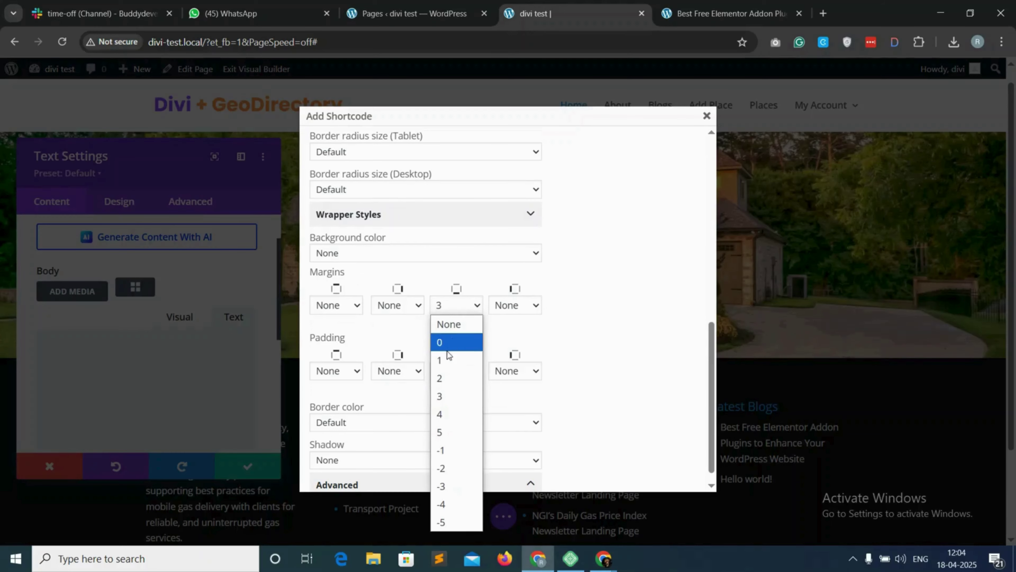
{"action": "left_click", "coordinate": [452, 342]}
{"action": "scroll", "coordinate": [476, 341], "scroll_direction": "down", "scroll_amount": 1}
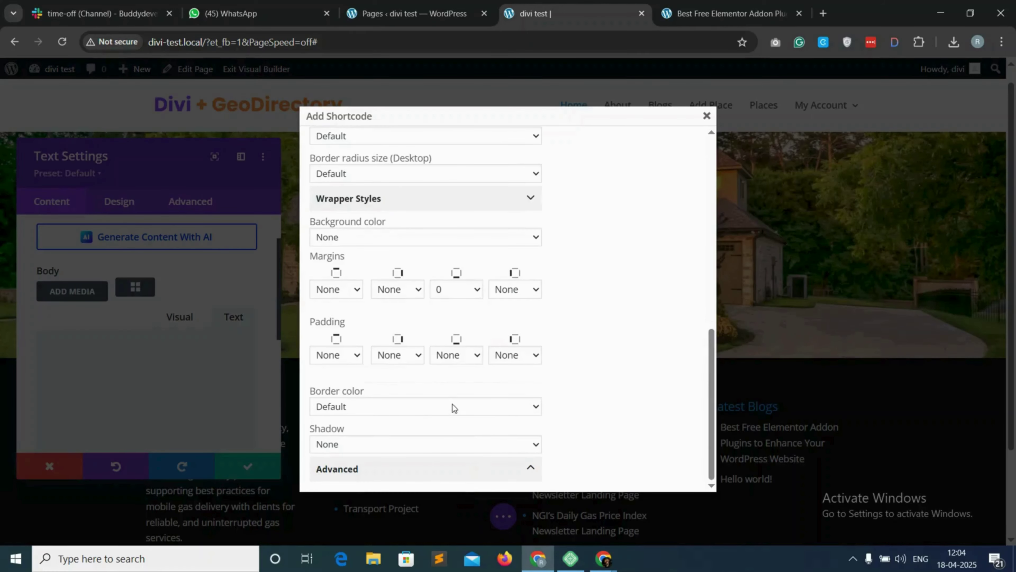
{"action": "scroll", "coordinate": [556, 313], "scroll_direction": "up", "scroll_amount": 8}
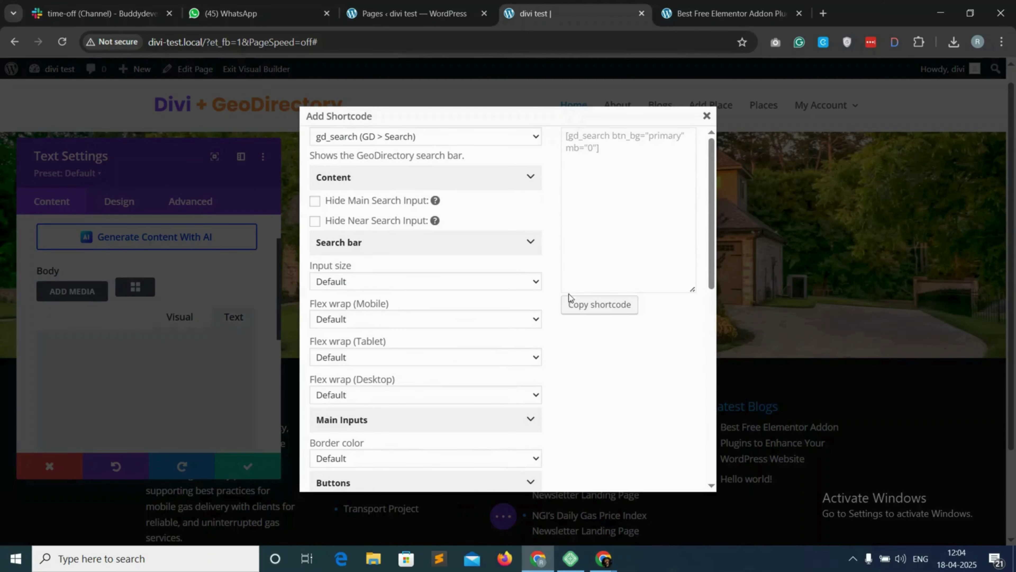
Step: Copy the generated gd_search shortcode into the Text module's empty body and save the module's settings
{"action": "left_click", "coordinate": [599, 305]}
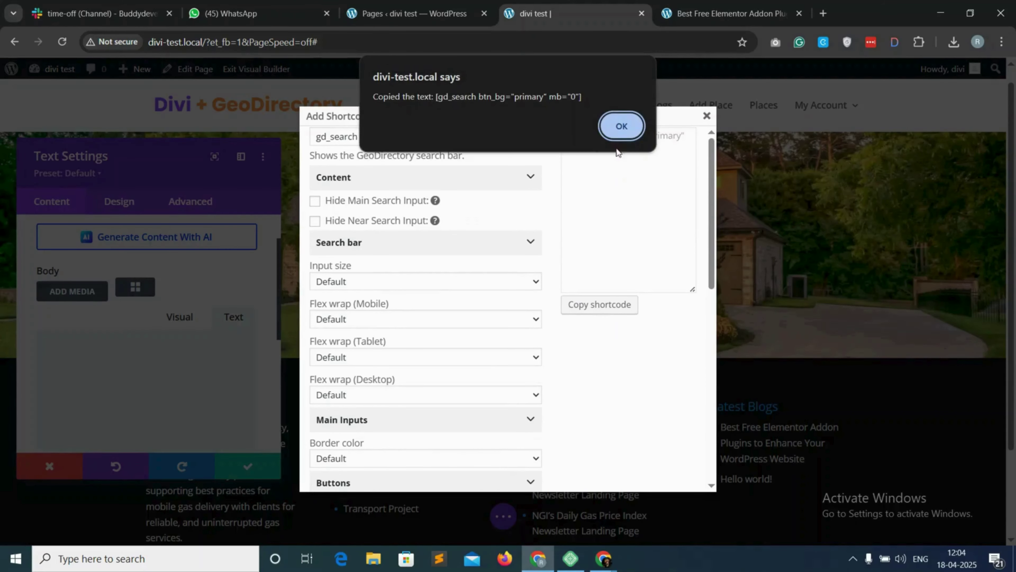
{"action": "left_click", "coordinate": [629, 128]}
{"action": "left_click", "coordinate": [706, 116]}
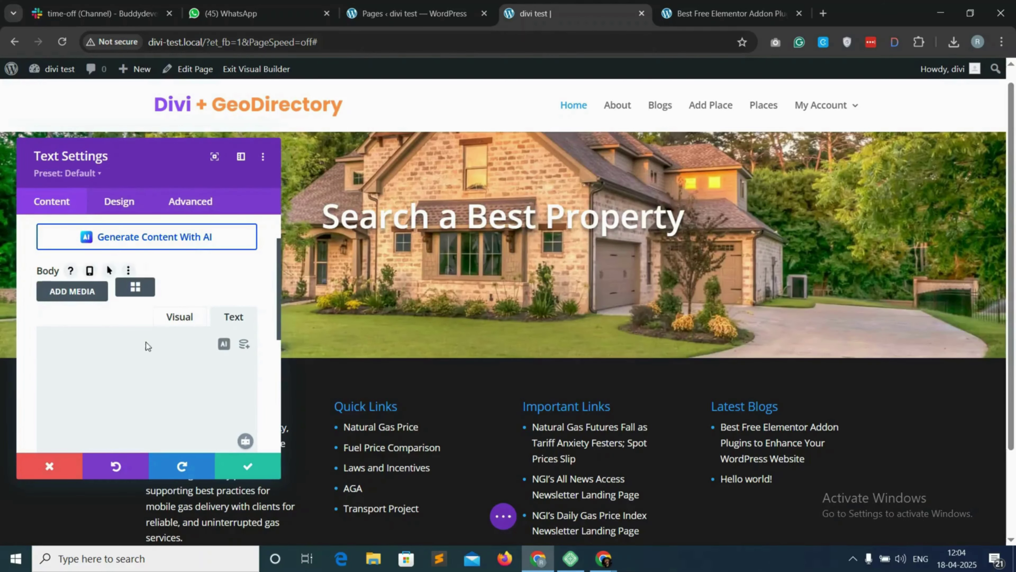
{"action": "left_click", "coordinate": [147, 346]}
{"action": "key", "text": "ctrl+v"}
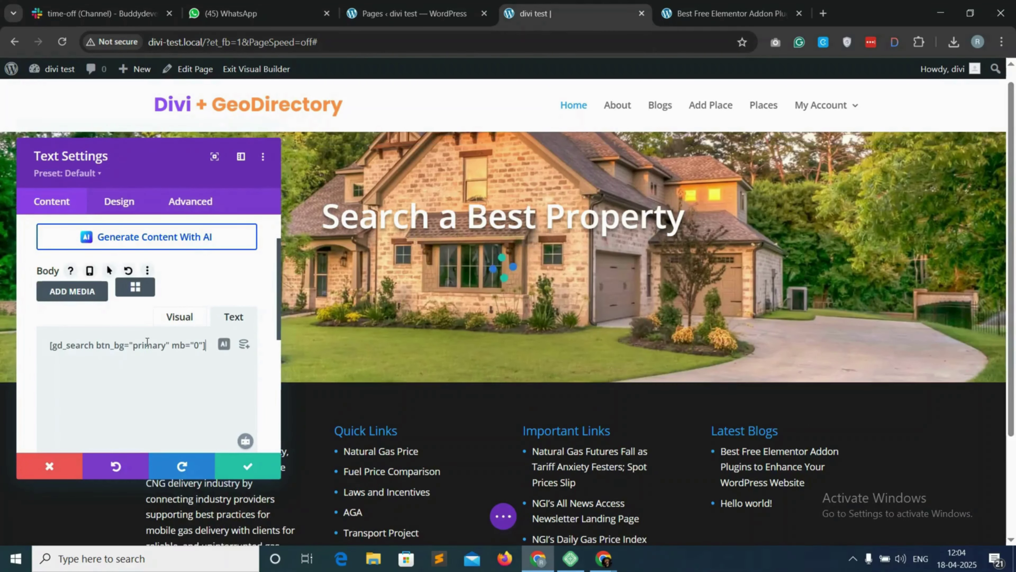
{"action": "left_click", "coordinate": [249, 466]}
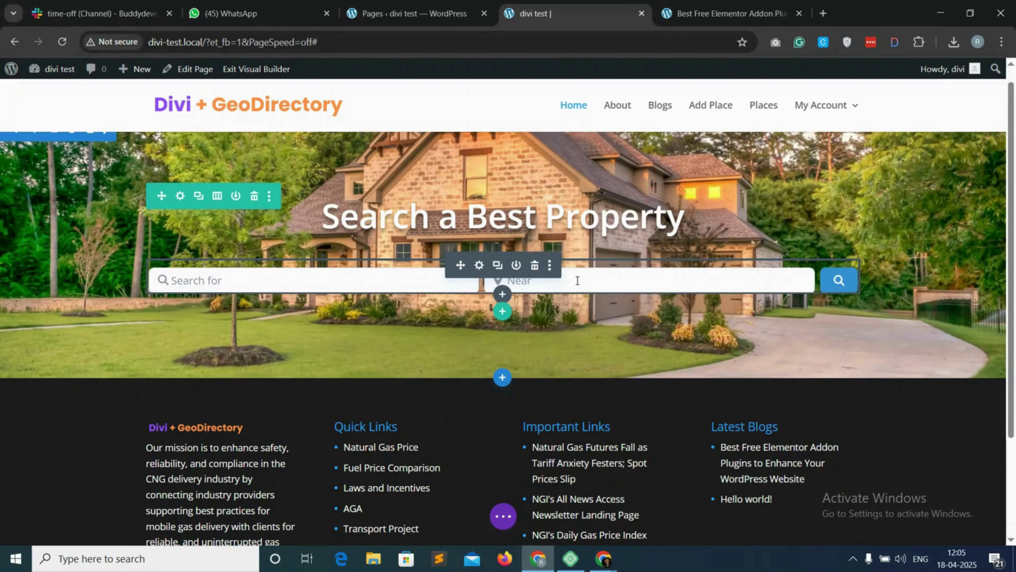
Step: Save the page and open the site's published Home page in the blog post's browser tab to check the hero section
{"action": "left_click", "coordinate": [503, 516]}
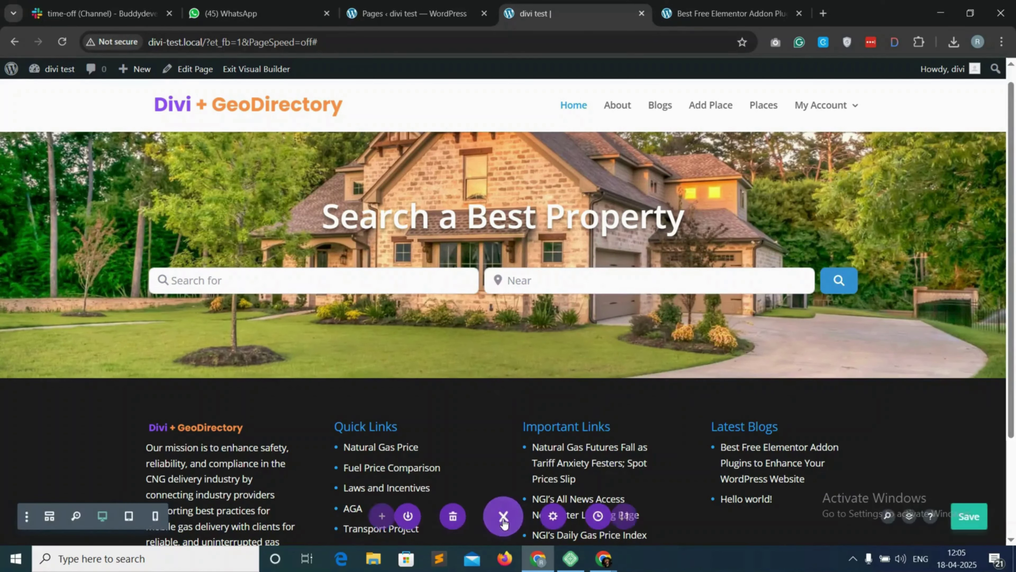
{"action": "left_click", "coordinate": [972, 519]}
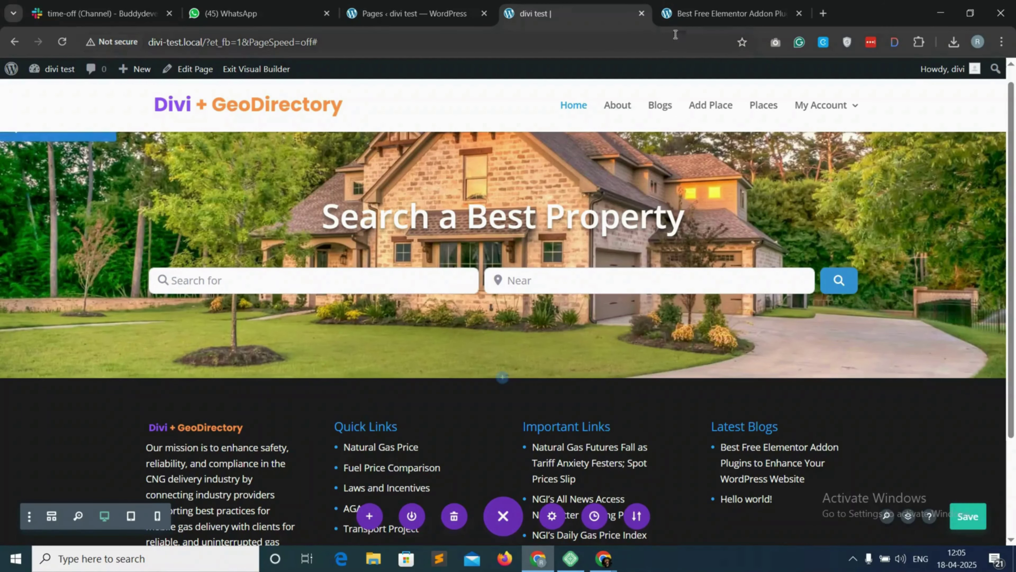
{"action": "left_click", "coordinate": [682, 14]}
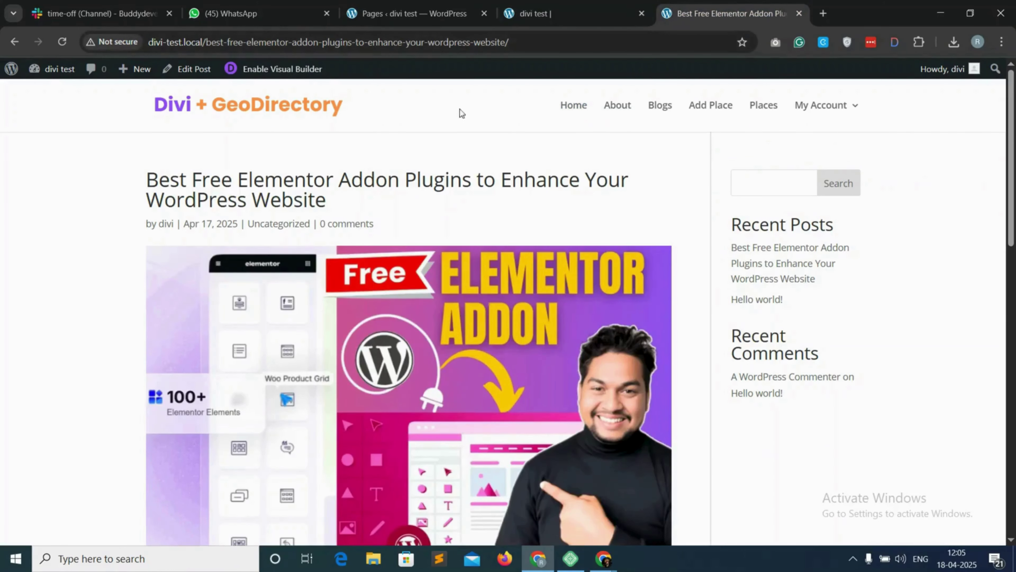
{"action": "left_click", "coordinate": [574, 105]}
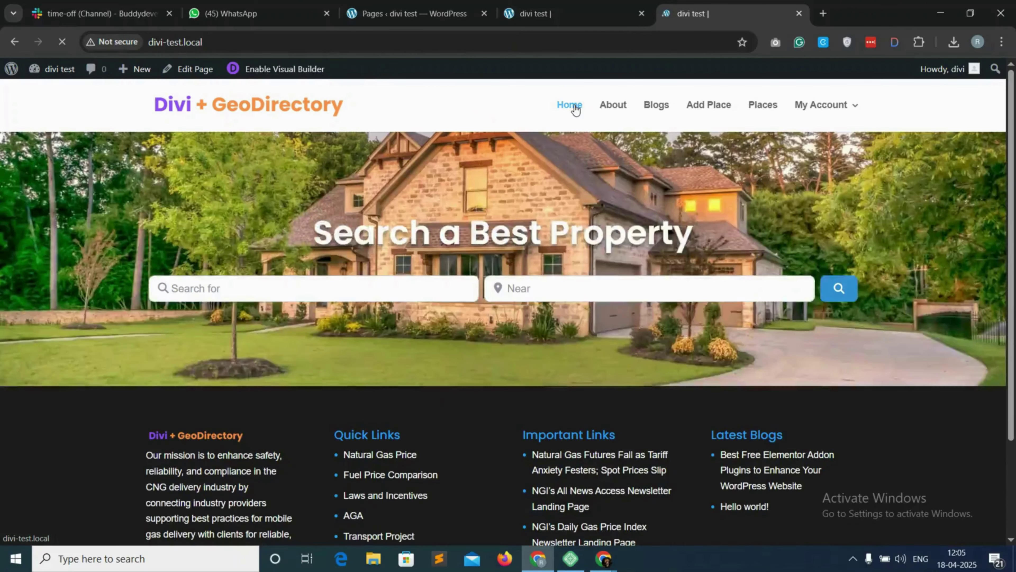
{"action": "left_click", "coordinate": [242, 41]}
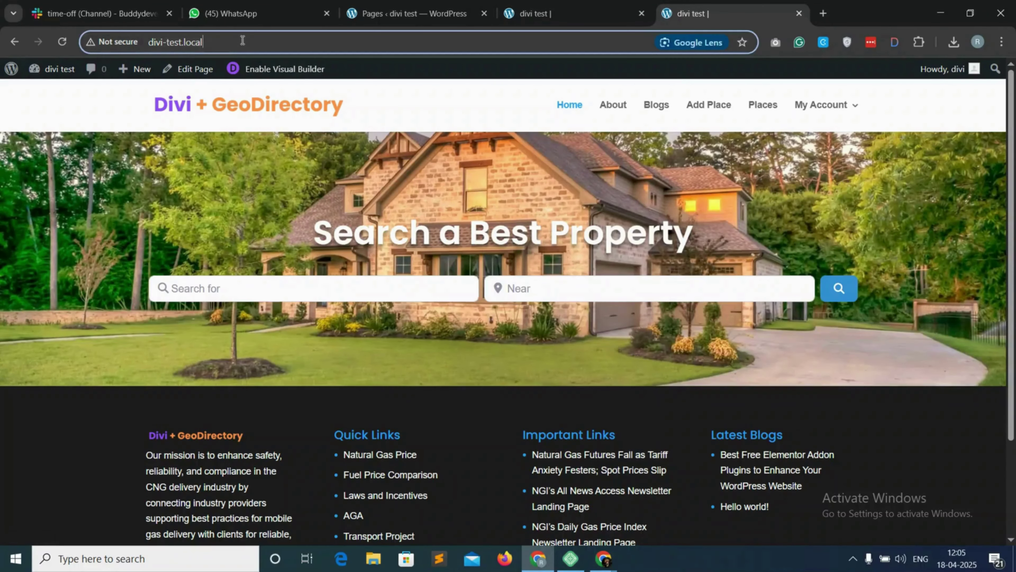
{"action": "left_click", "coordinate": [368, 197]}
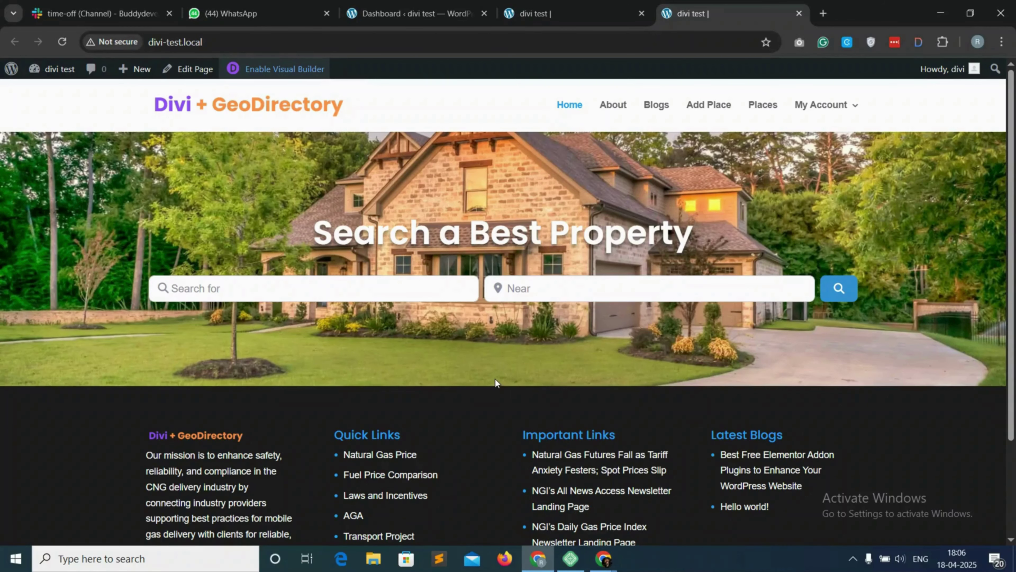
Step: Back in the visual builder, insert a regular section with a single-column row below the hero section
{"action": "left_click", "coordinate": [532, 14]}
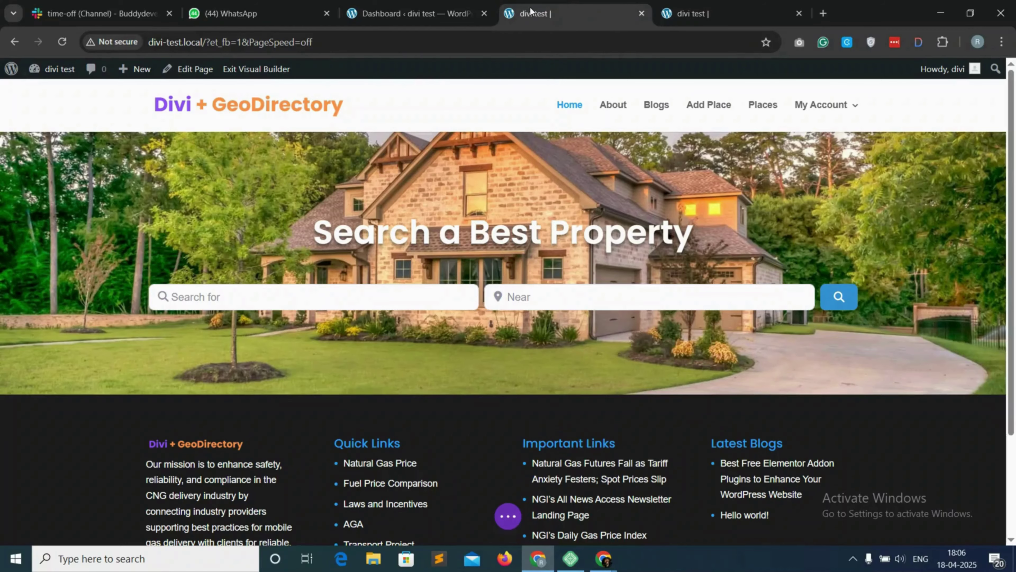
{"action": "mouse_move", "coordinate": [504, 395]}
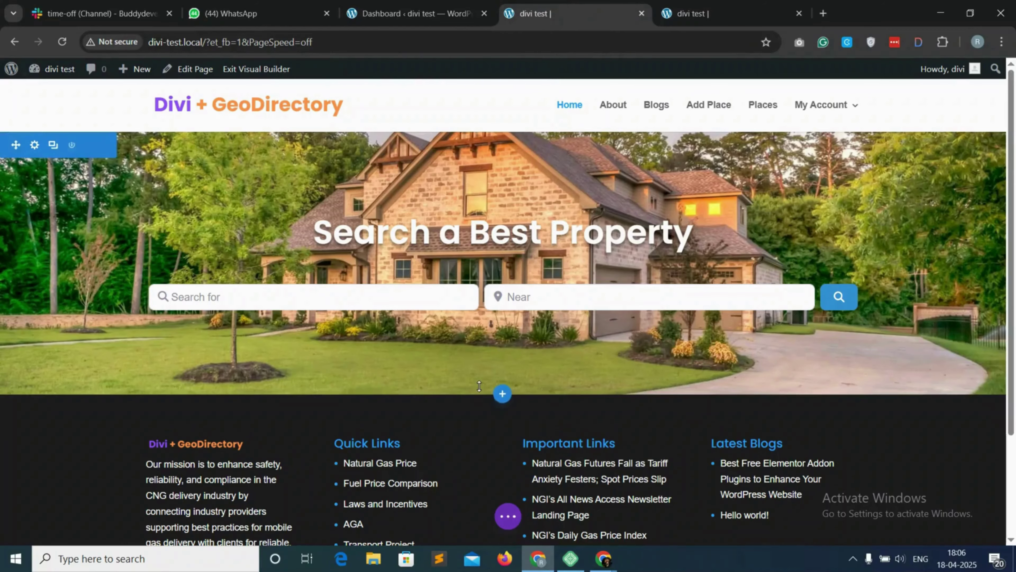
{"action": "left_click", "coordinate": [503, 396]}
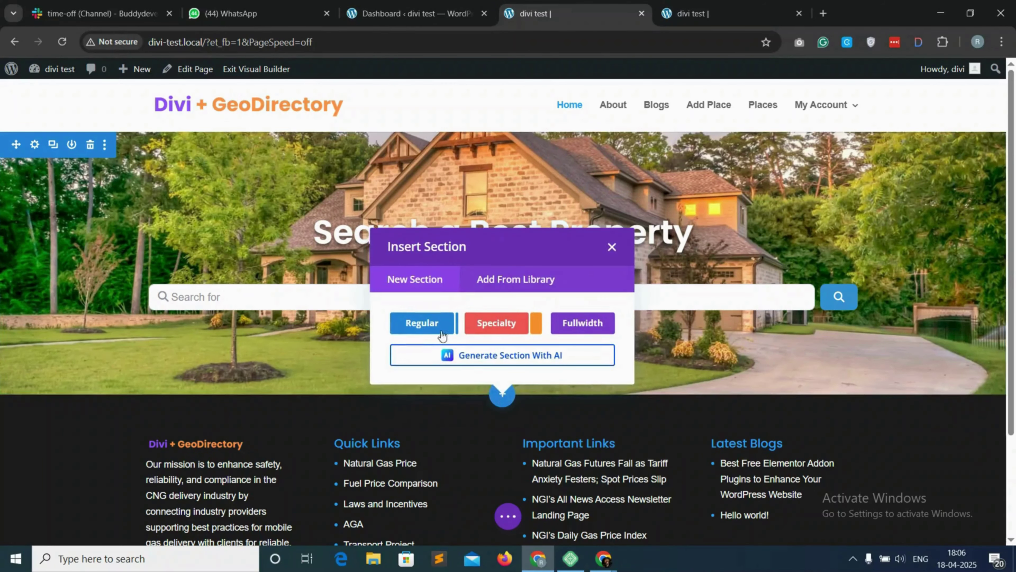
{"action": "left_click", "coordinate": [433, 328]}
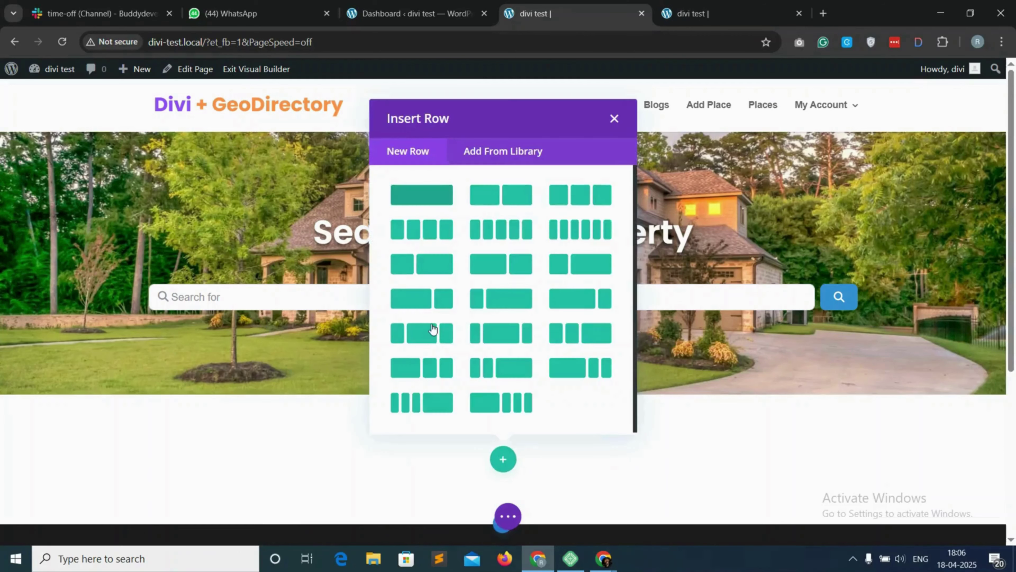
{"action": "left_click", "coordinate": [427, 196]}
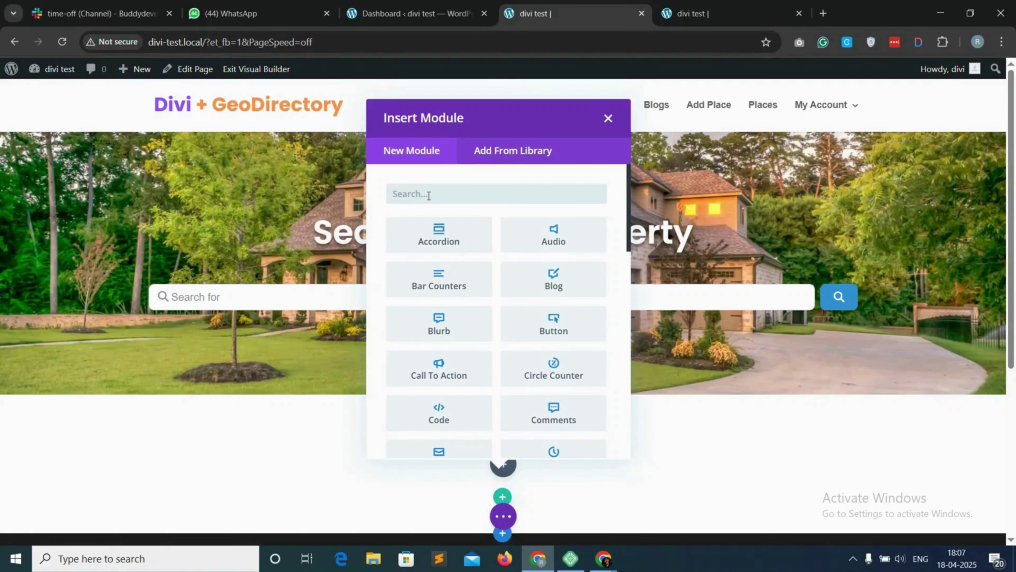
Step: Add a Heading module to the new row with the text "Best Categories"
{"action": "type", "text": "head"}
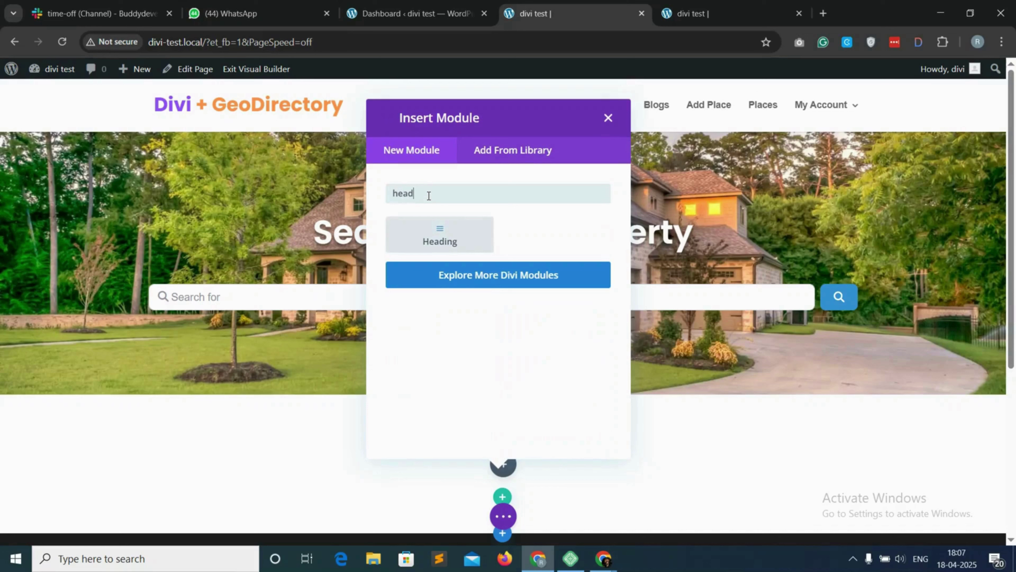
{"action": "left_click", "coordinate": [440, 235]}
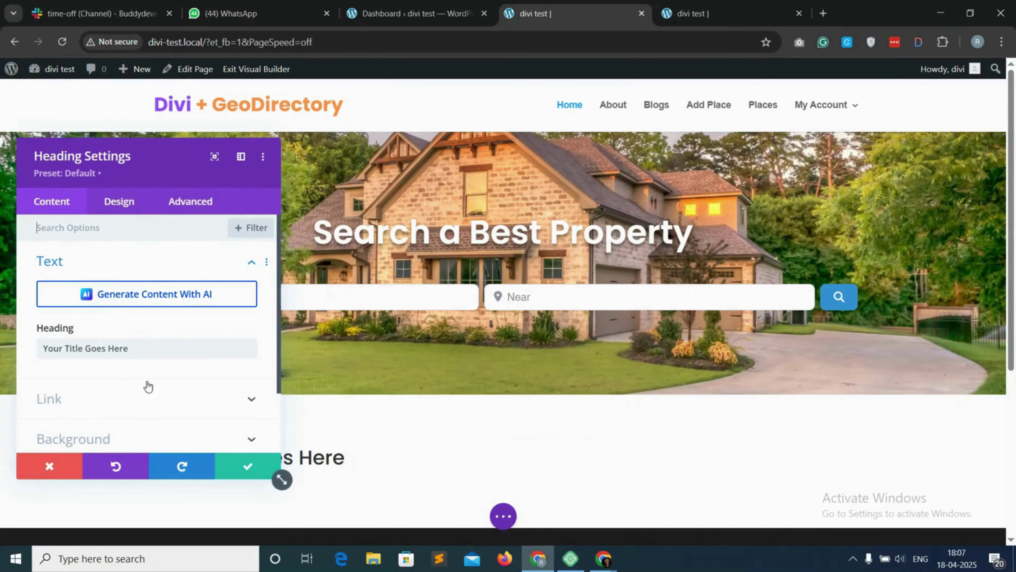
{"action": "triple_click", "coordinate": [106, 346]}
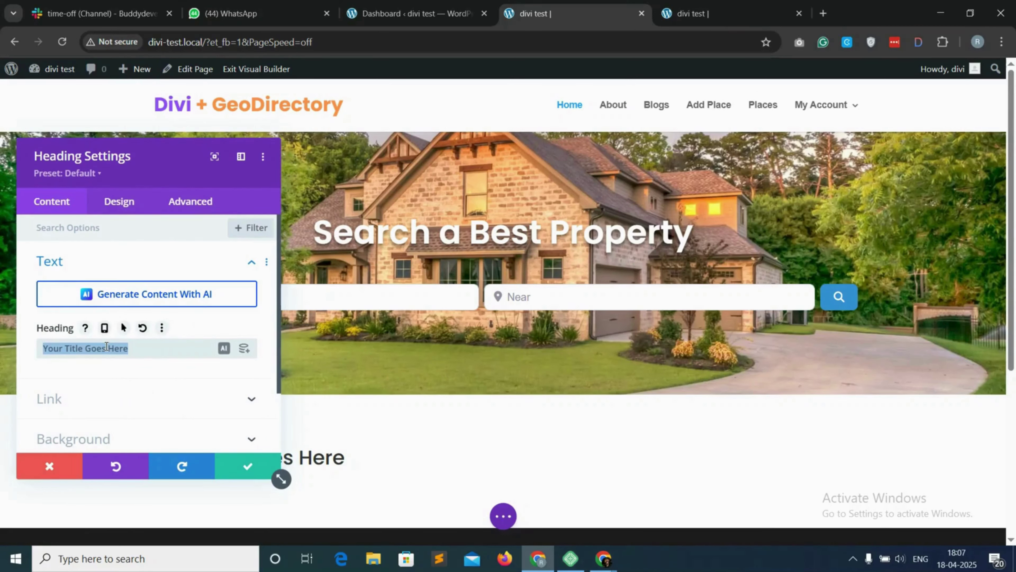
{"action": "type", "text": "Best Catego"}
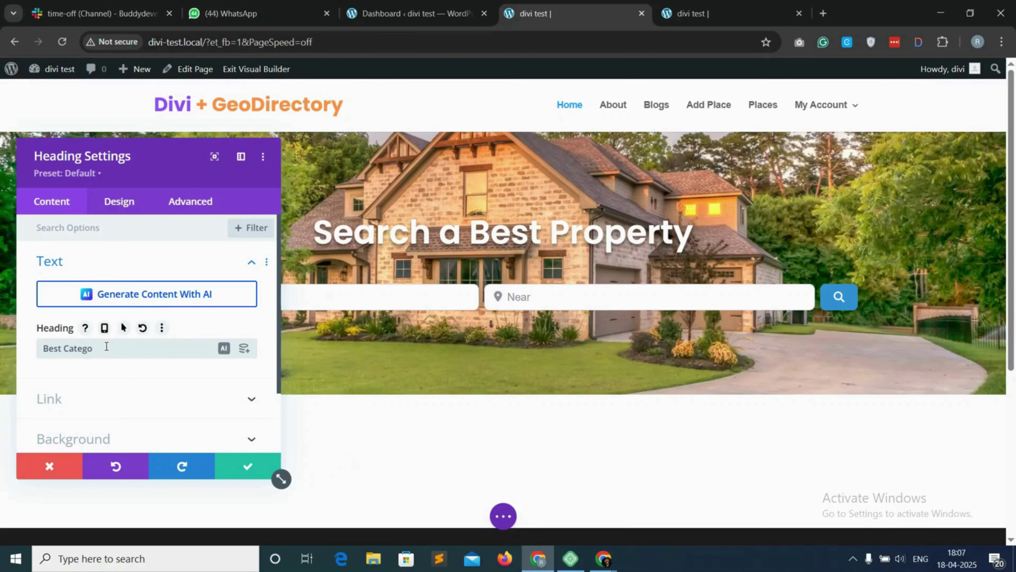
{"action": "type", "text": "ries"}
Step: Set the "Best Categories" heading to level H2 with a Semi Bold font weight
{"action": "left_click", "coordinate": [127, 204]}
{"action": "scroll", "coordinate": [107, 352], "scroll_direction": "down", "scroll_amount": 1}
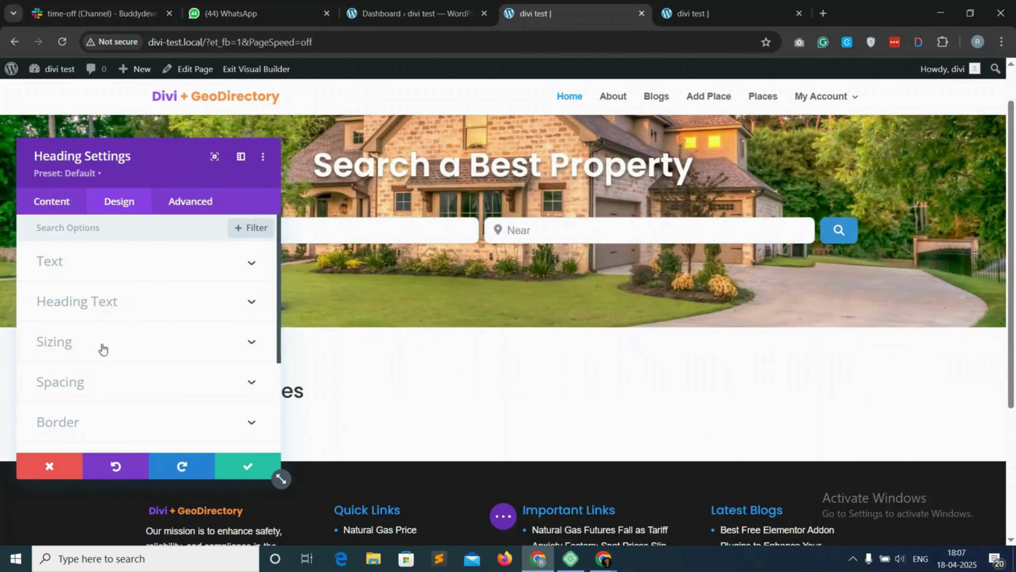
{"action": "left_click", "coordinate": [147, 311]}
{"action": "scroll", "coordinate": [107, 356], "scroll_direction": "down", "scroll_amount": 1}
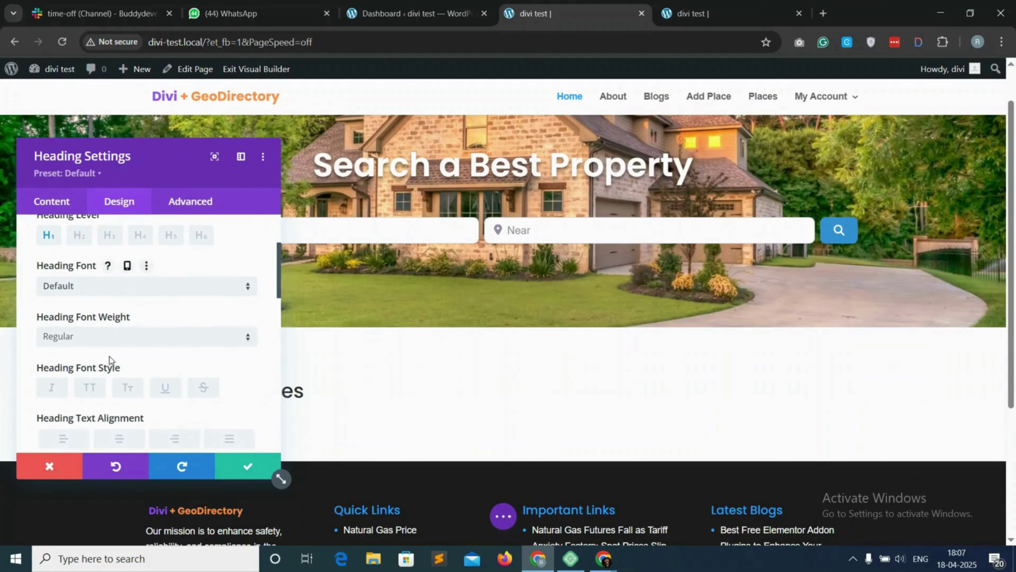
{"action": "left_click", "coordinate": [78, 233]}
{"action": "scroll", "coordinate": [95, 336], "scroll_direction": "down", "scroll_amount": 1}
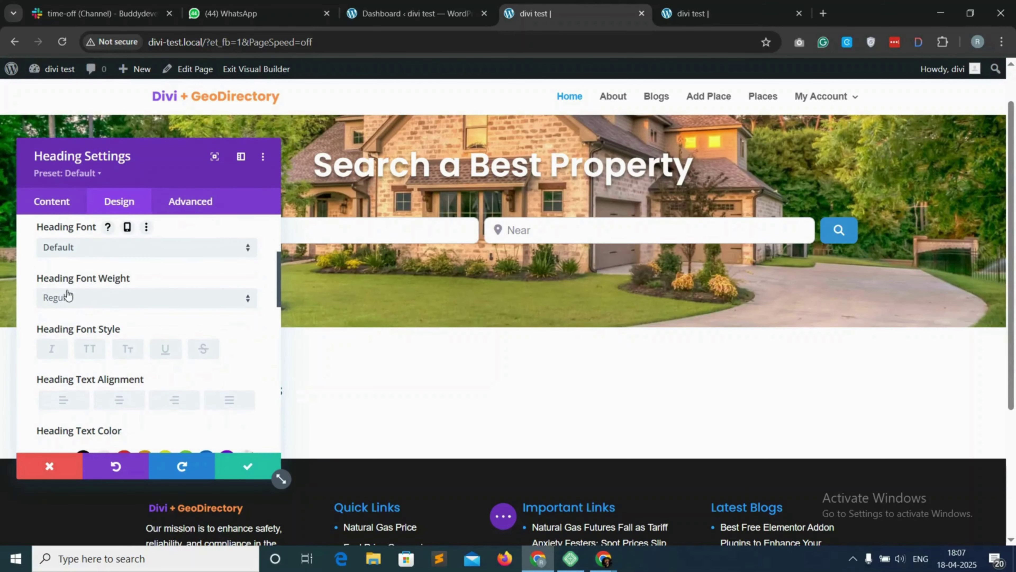
{"action": "left_click", "coordinate": [117, 302]}
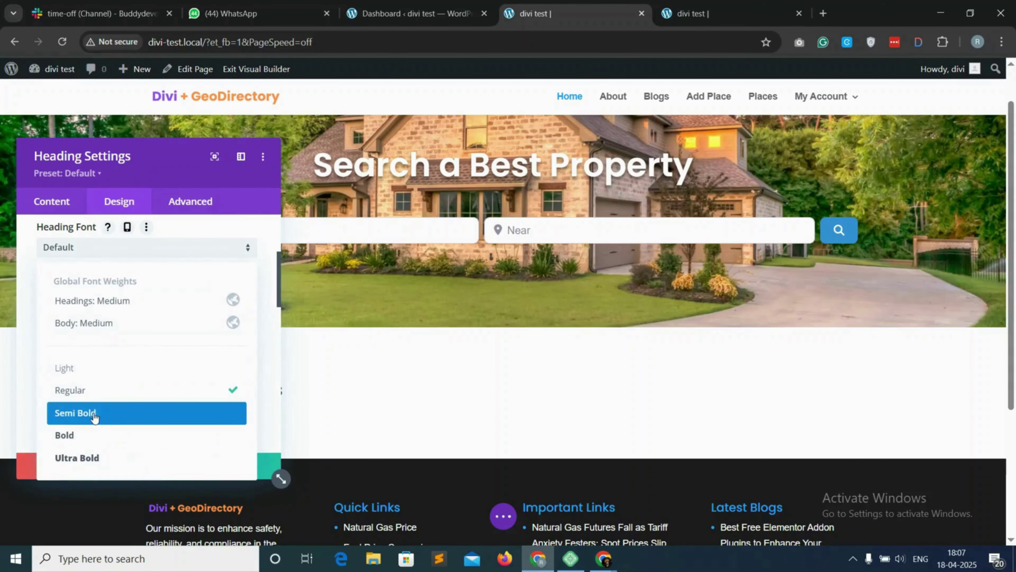
{"action": "left_click", "coordinate": [112, 413]}
{"action": "scroll", "coordinate": [123, 360], "scroll_direction": "down", "scroll_amount": 1}
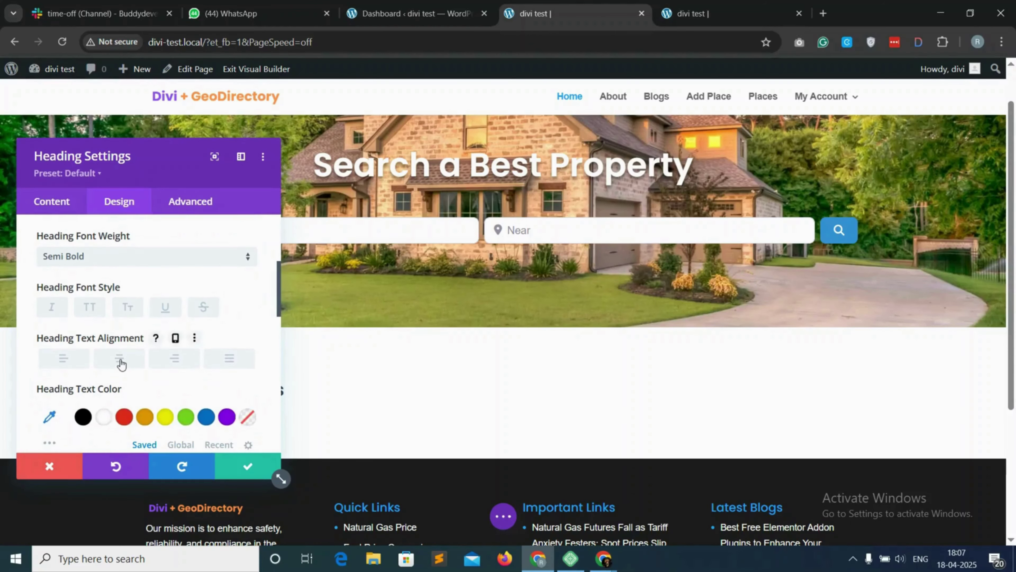
Step: Center the "Best Categories" heading, set its text color to #000000, and save the module settings
{"action": "left_click", "coordinate": [121, 362]}
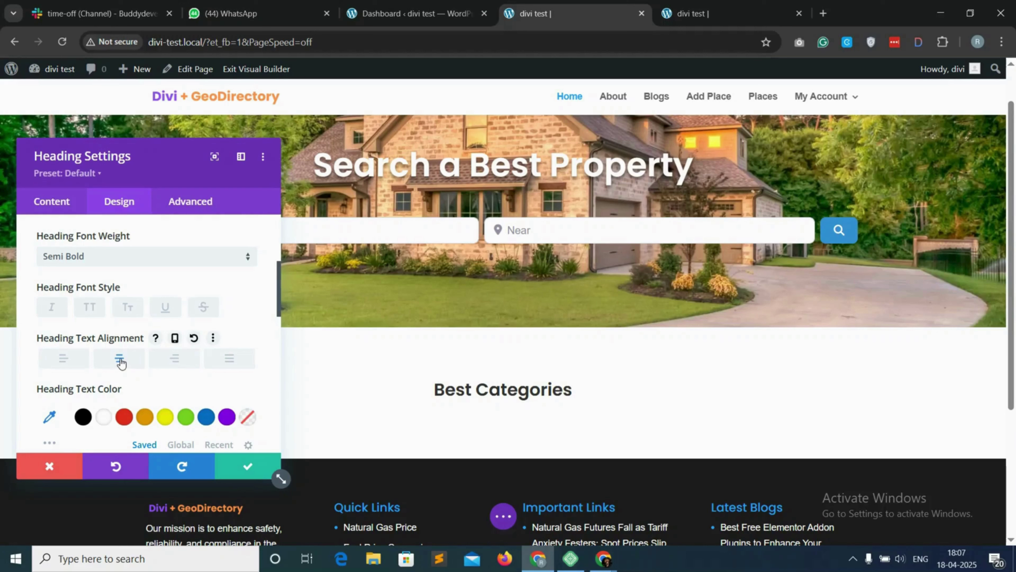
{"action": "scroll", "coordinate": [157, 373], "scroll_direction": "down", "scroll_amount": 1}
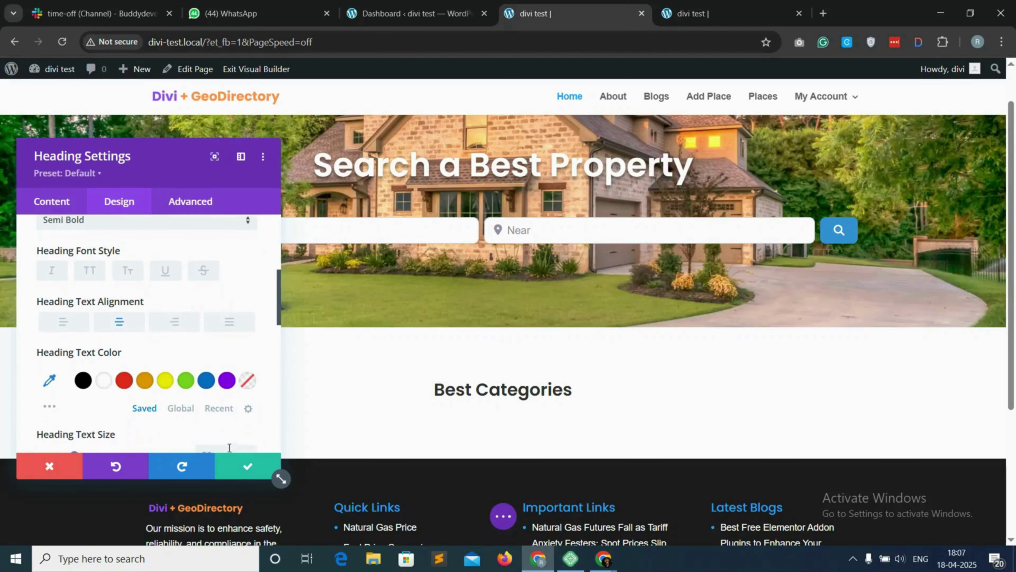
{"action": "scroll", "coordinate": [174, 394], "scroll_direction": "down", "scroll_amount": 1}
{"action": "left_click", "coordinate": [83, 355]}
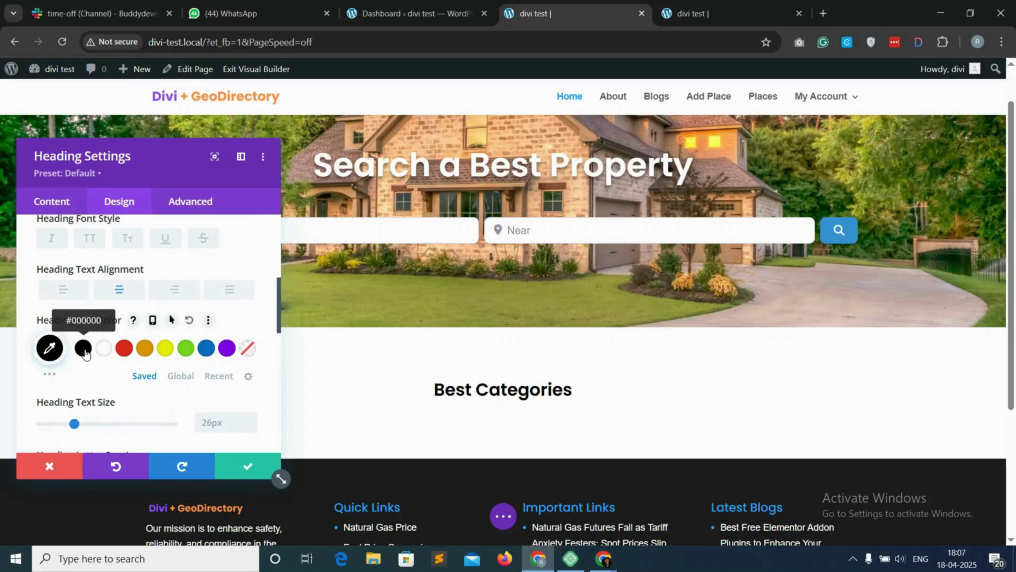
{"action": "scroll", "coordinate": [166, 354], "scroll_direction": "down", "scroll_amount": 2}
{"action": "scroll", "coordinate": [165, 355], "scroll_direction": "down", "scroll_amount": 1}
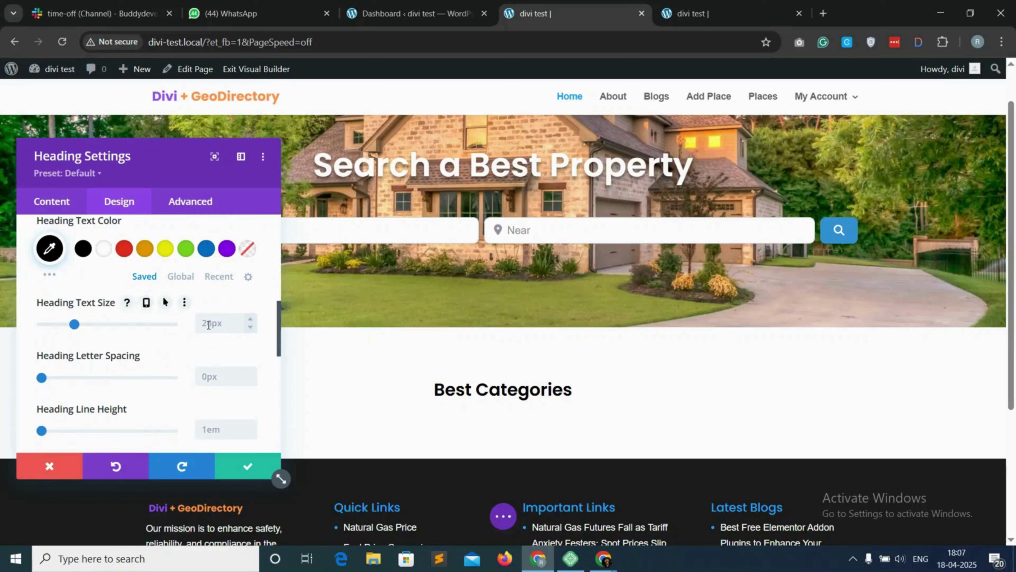
{"action": "type", "text": "30"}
{"action": "scroll", "coordinate": [165, 355], "scroll_direction": "down", "scroll_amount": 5}
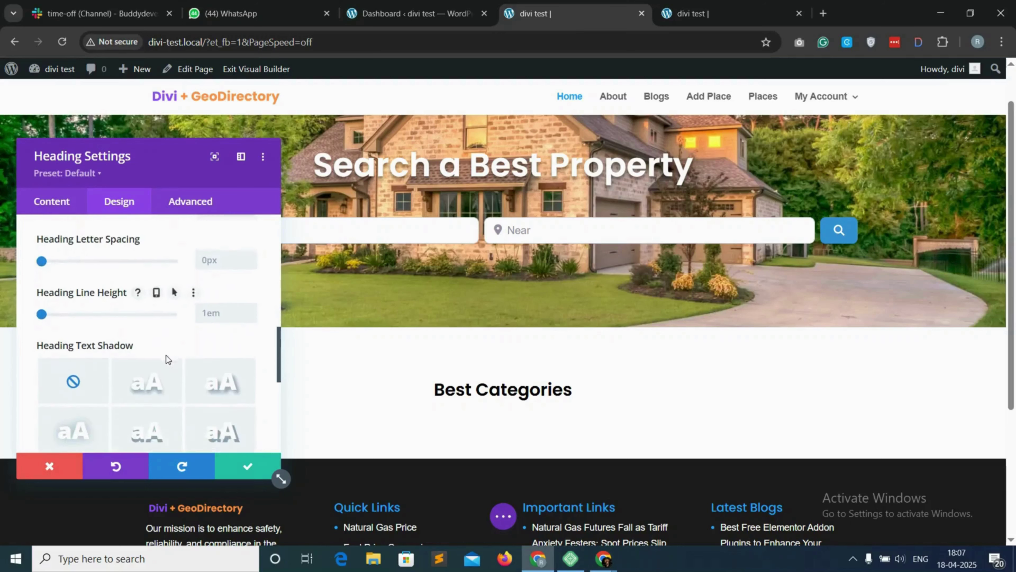
{"action": "scroll", "coordinate": [162, 356], "scroll_direction": "down", "scroll_amount": 1}
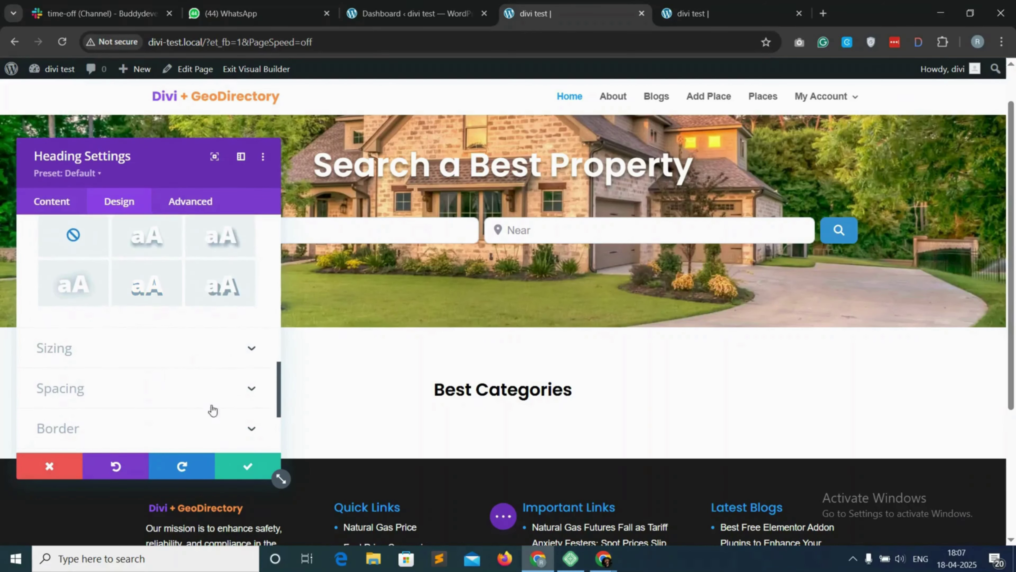
{"action": "left_click", "coordinate": [246, 468]}
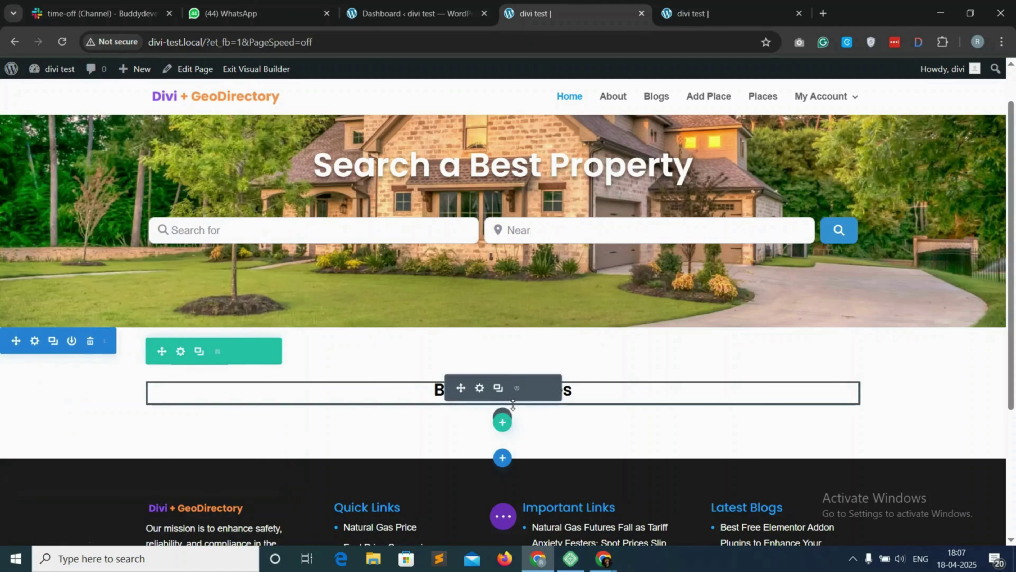
Step: Add a Text module below the "Best Categories" heading and clear its placeholder body text in the plain-text editor
{"action": "left_click", "coordinate": [503, 416]}
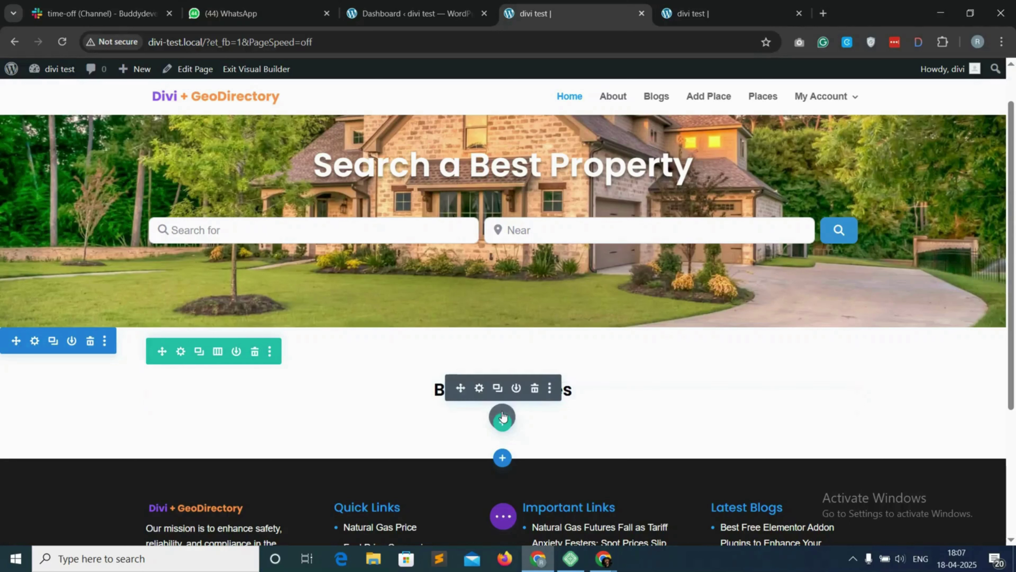
{"action": "left_click", "coordinate": [440, 193]}
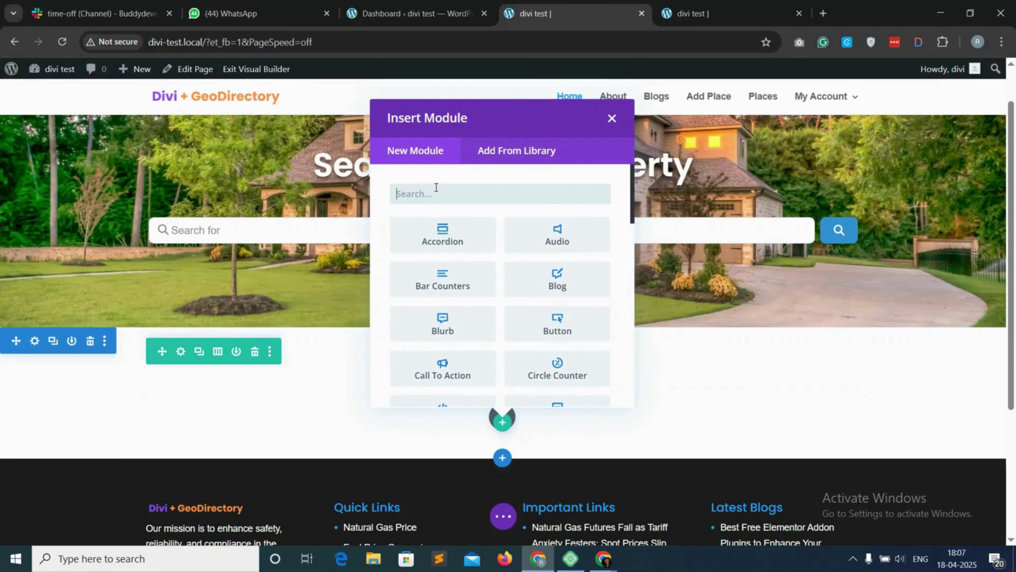
{"action": "type", "text": "text"}
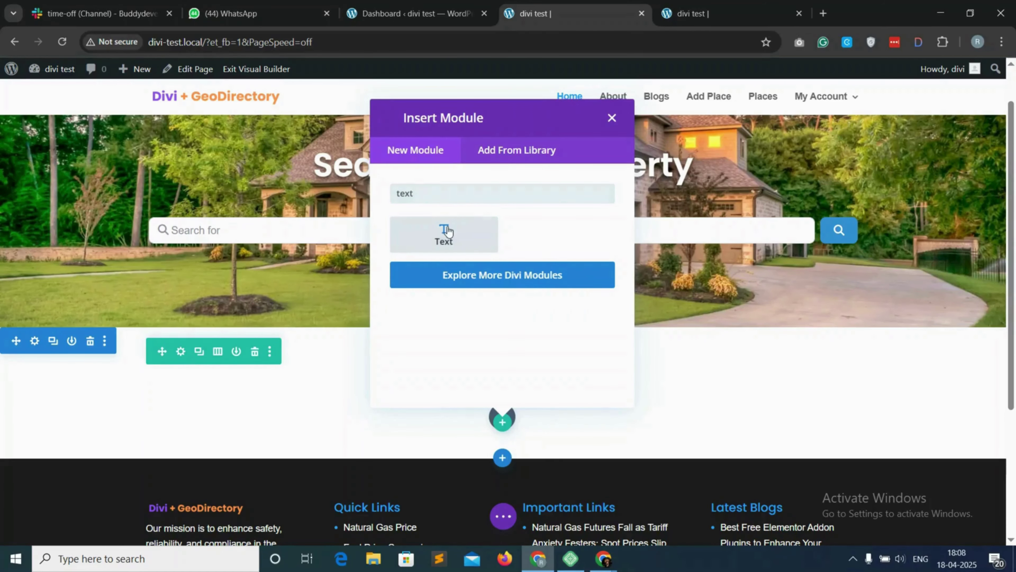
{"action": "left_click", "coordinate": [446, 232]}
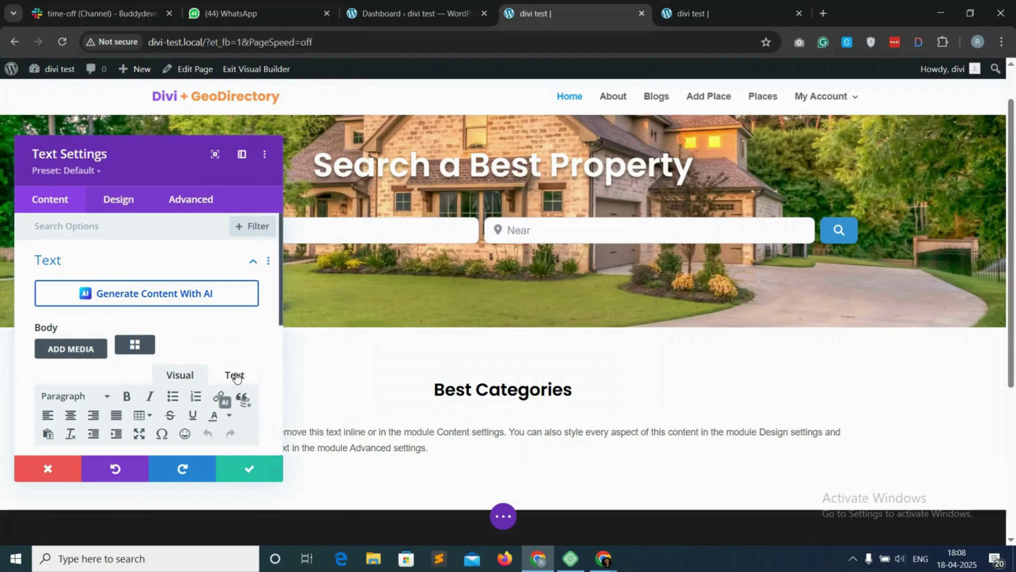
{"action": "left_click", "coordinate": [236, 375]}
{"action": "triple_click", "coordinate": [162, 413]}
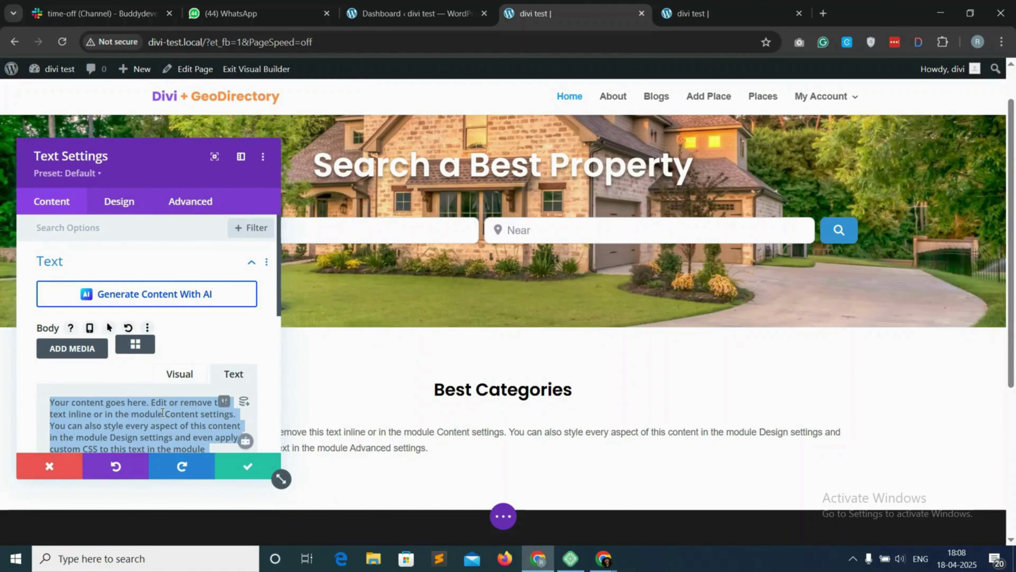
{"action": "key", "text": "BackSpace"}
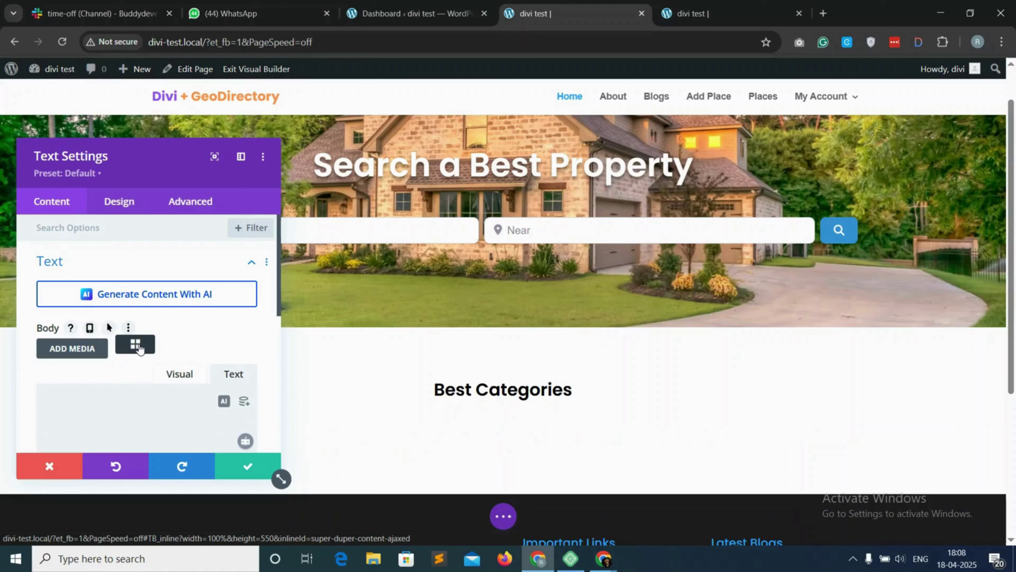
Step: Open the shortcode builder for the Text module's body and choose the gd_categories (GD > Categories) shortcode
{"action": "left_click", "coordinate": [136, 345]}
{"action": "left_click", "coordinate": [370, 138]}
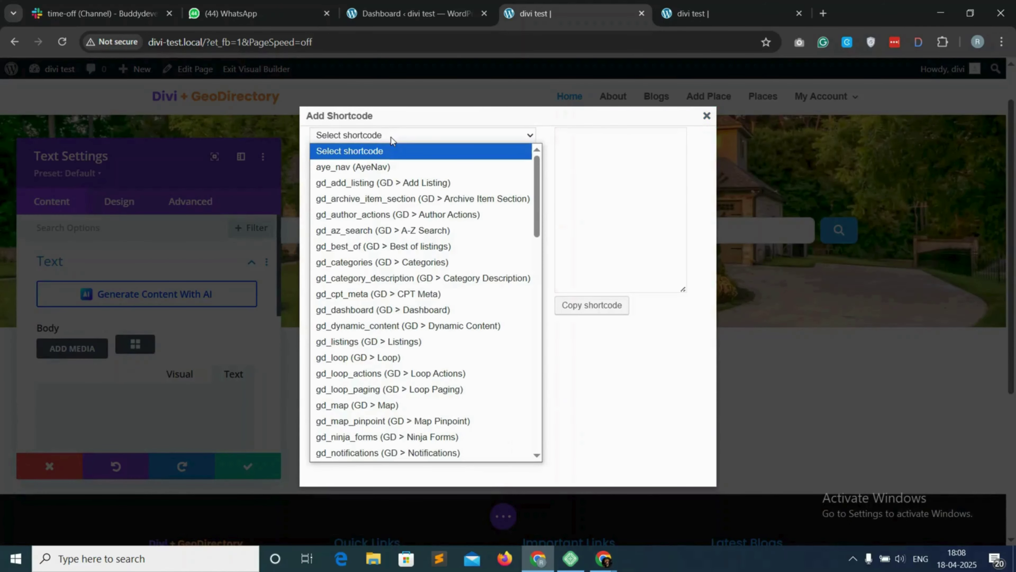
{"action": "scroll", "coordinate": [402, 328], "scroll_direction": "down", "scroll_amount": 1}
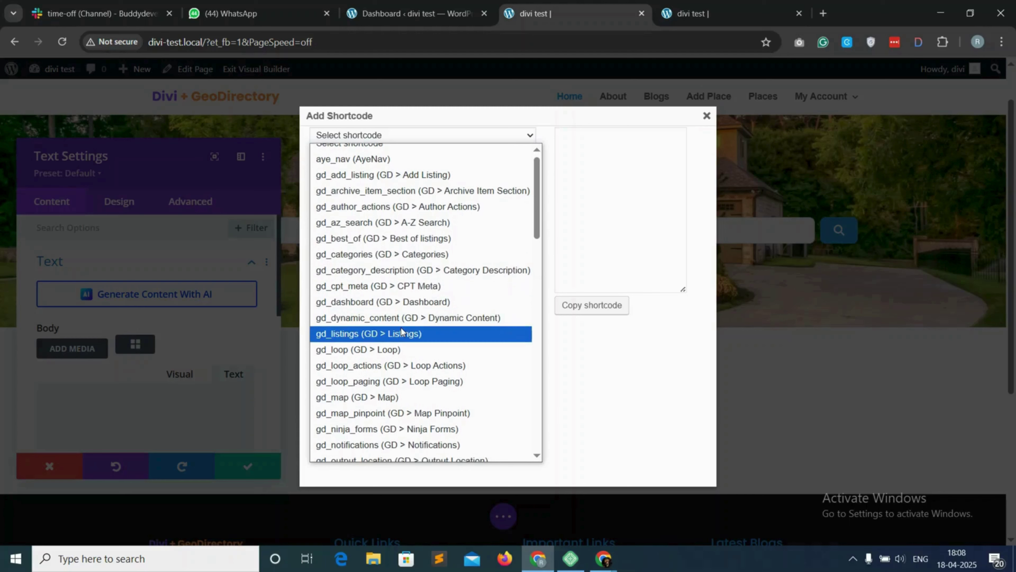
{"action": "scroll", "coordinate": [382, 274], "scroll_direction": "up", "scroll_amount": 1}
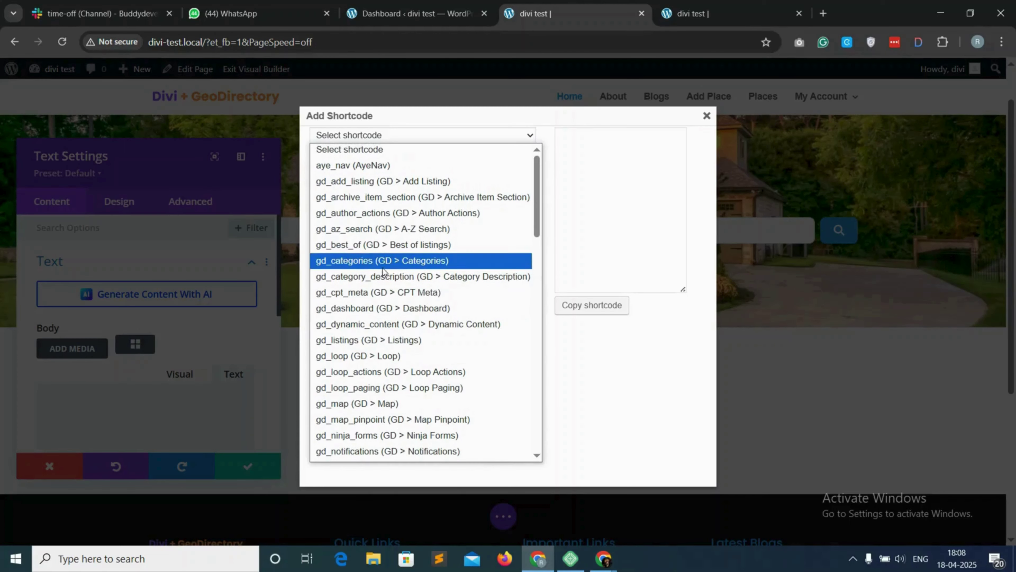
{"action": "left_click", "coordinate": [401, 263]}
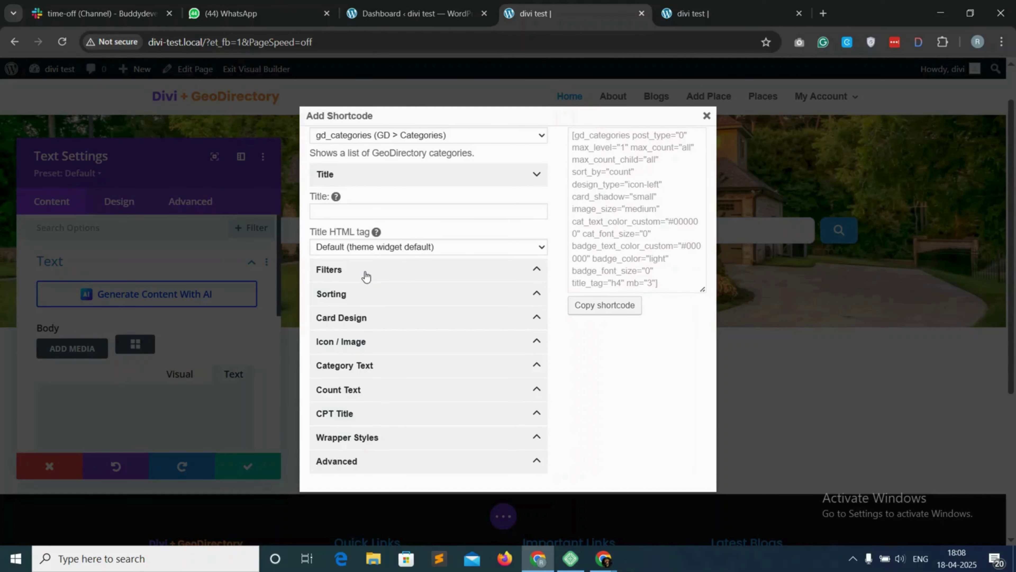
Step: Filter the categories shortcode to the Places post type and sort it A-Z
{"action": "left_click", "coordinate": [383, 275]}
{"action": "scroll", "coordinate": [375, 290], "scroll_direction": "down", "scroll_amount": 7}
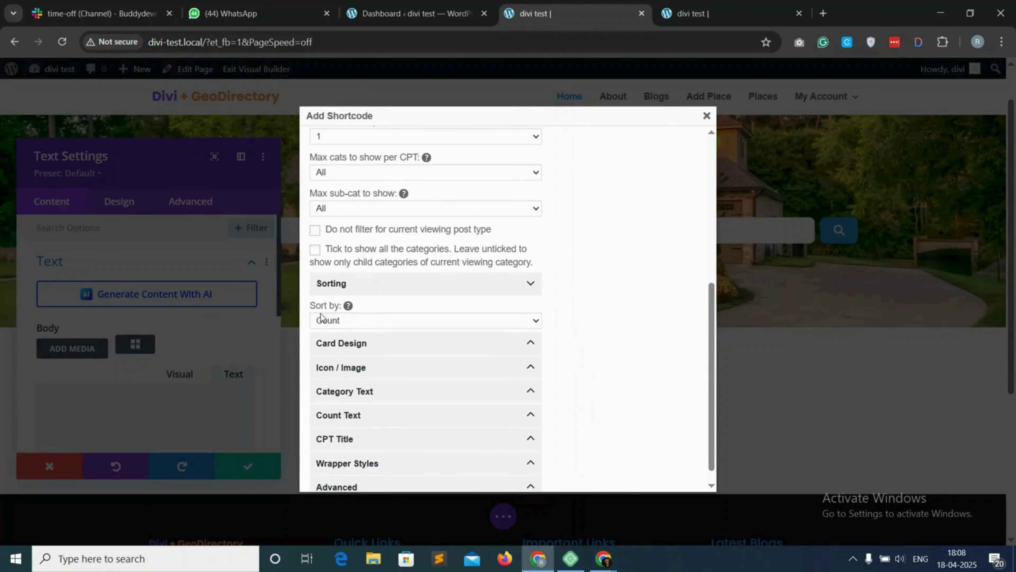
{"action": "left_click", "coordinate": [374, 319]}
{"action": "left_click", "coordinate": [333, 348]}
Step: Set the shortcode's card design to Icon Top with 4 items per row and a Medium card shadow
{"action": "left_click", "coordinate": [375, 343]}
{"action": "scroll", "coordinate": [370, 337], "scroll_direction": "down", "scroll_amount": 3}
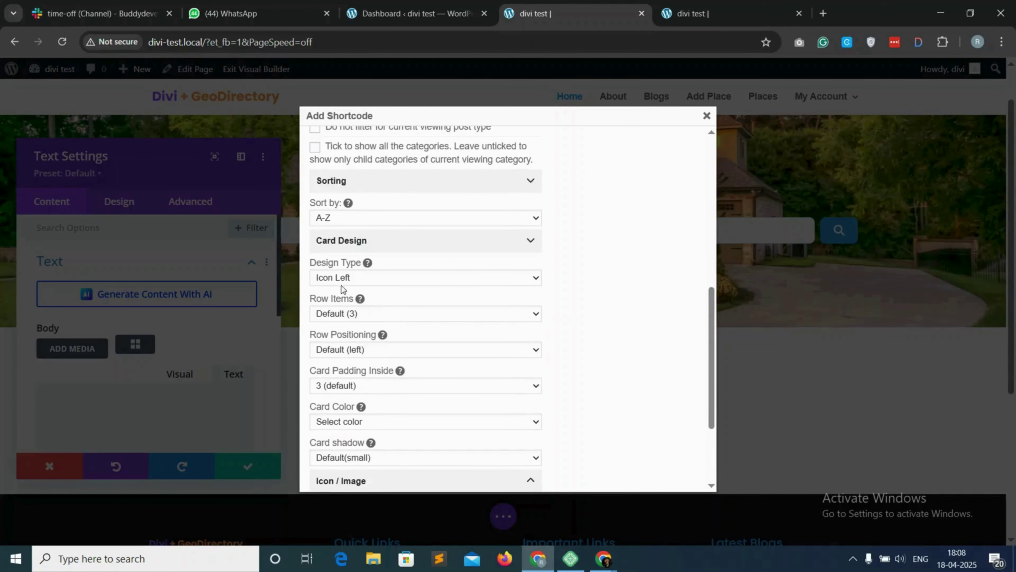
{"action": "left_click", "coordinate": [362, 279]}
{"action": "left_click", "coordinate": [361, 309]}
{"action": "scroll", "coordinate": [362, 307], "scroll_direction": "down", "scroll_amount": 1}
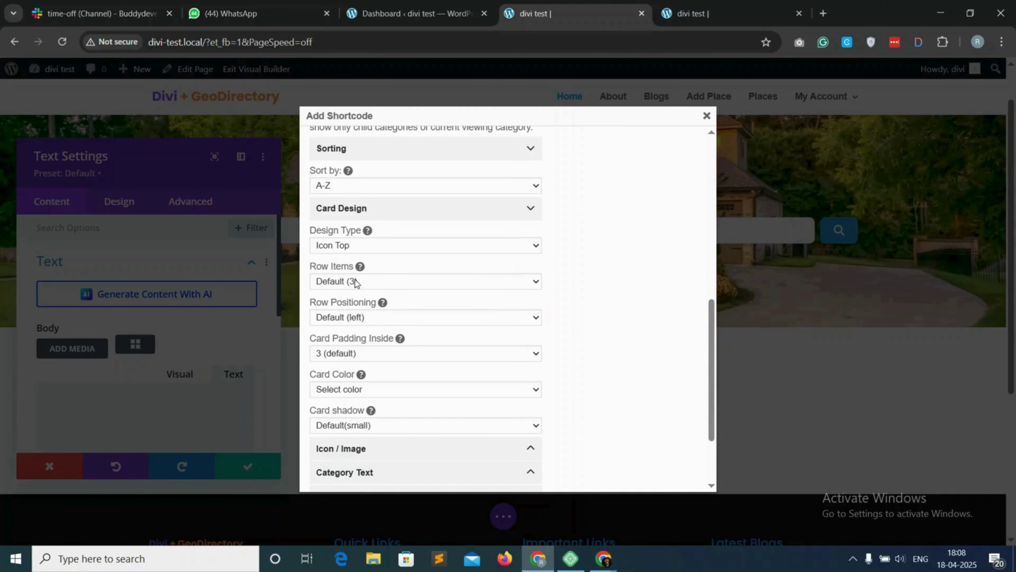
{"action": "left_click", "coordinate": [365, 282]}
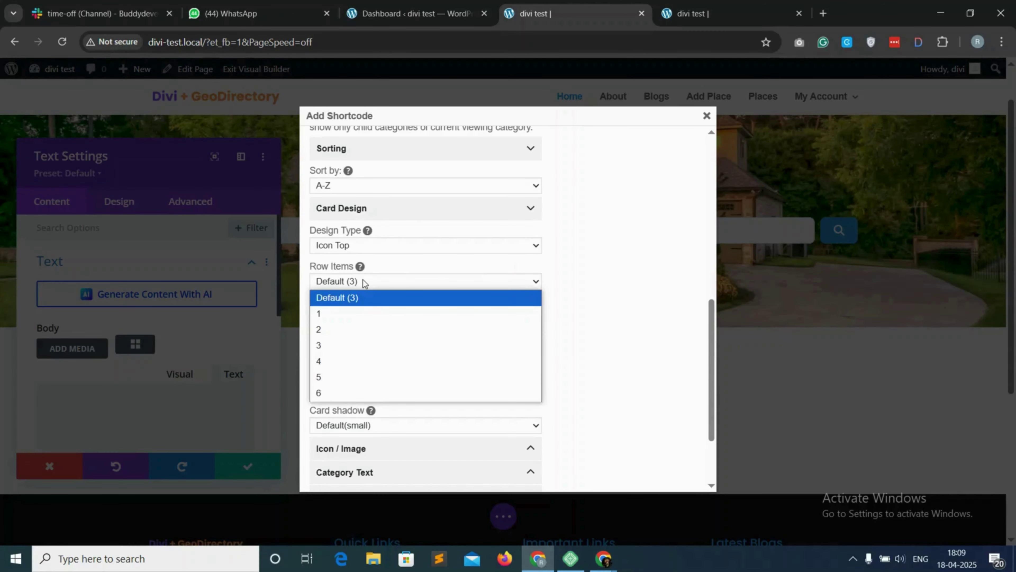
{"action": "left_click", "coordinate": [335, 361]}
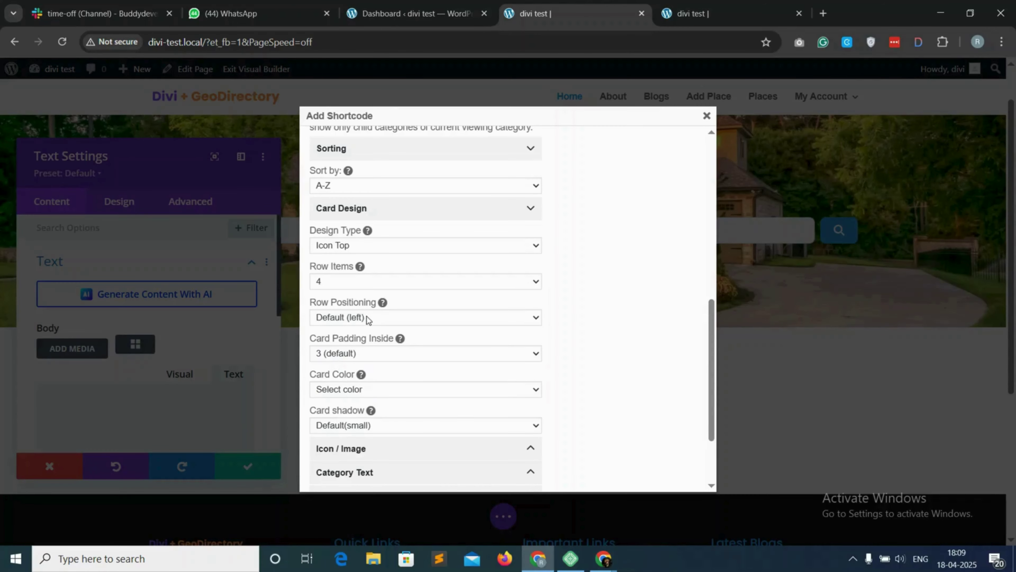
{"action": "scroll", "coordinate": [364, 332], "scroll_direction": "down", "scroll_amount": 1}
{"action": "scroll", "coordinate": [354, 332], "scroll_direction": "down", "scroll_amount": 2}
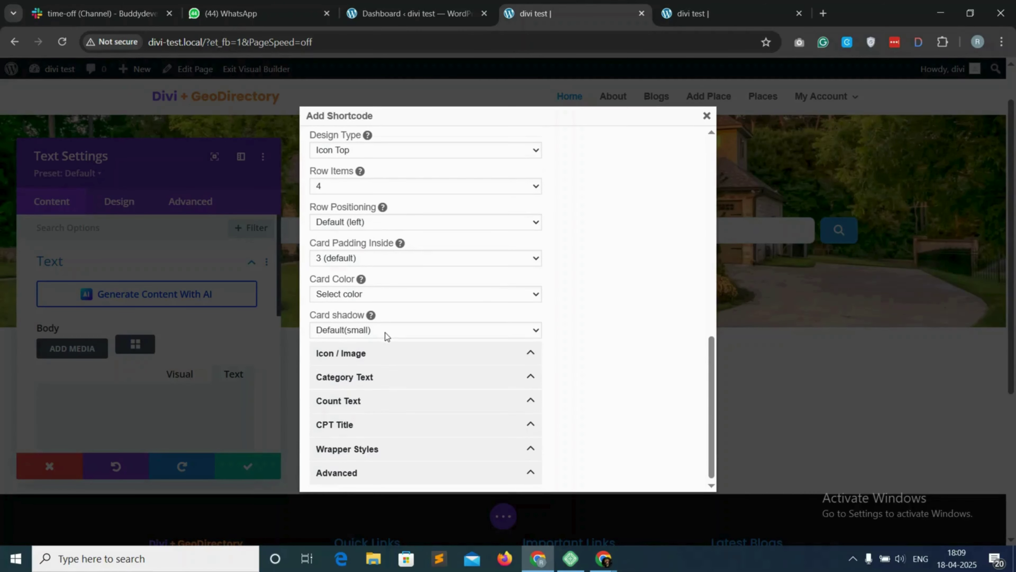
{"action": "left_click", "coordinate": [375, 332]}
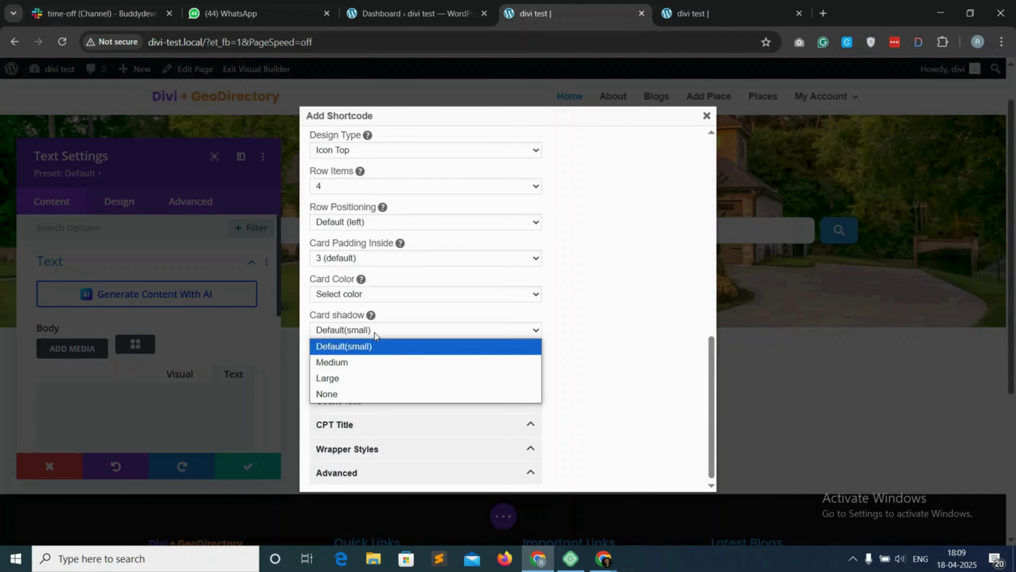
{"action": "left_click", "coordinate": [346, 364]}
Step: Set the category icon size to XL in the shortcode's icon and image options
{"action": "left_click", "coordinate": [372, 350]}
{"action": "scroll", "coordinate": [384, 364], "scroll_direction": "down", "scroll_amount": 1}
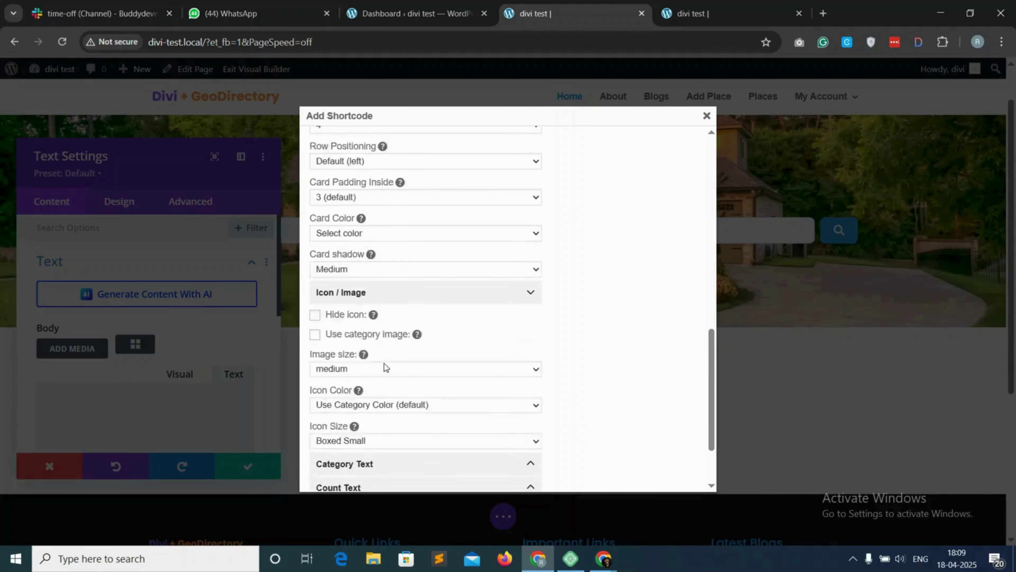
{"action": "scroll", "coordinate": [384, 363], "scroll_direction": "down", "scroll_amount": 1}
{"action": "left_click", "coordinate": [372, 403]}
{"action": "left_click", "coordinate": [334, 330]}
{"action": "scroll", "coordinate": [392, 381], "scroll_direction": "down", "scroll_amount": 1}
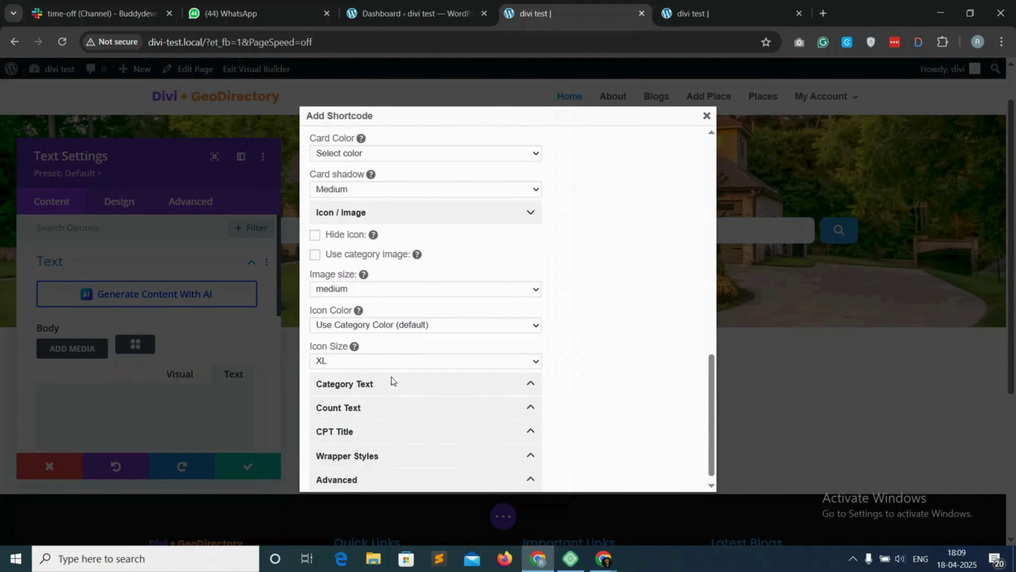
Step: Set the category text color to Black in the shortcode options
{"action": "scroll", "coordinate": [392, 381], "scroll_direction": "down", "scroll_amount": 1}
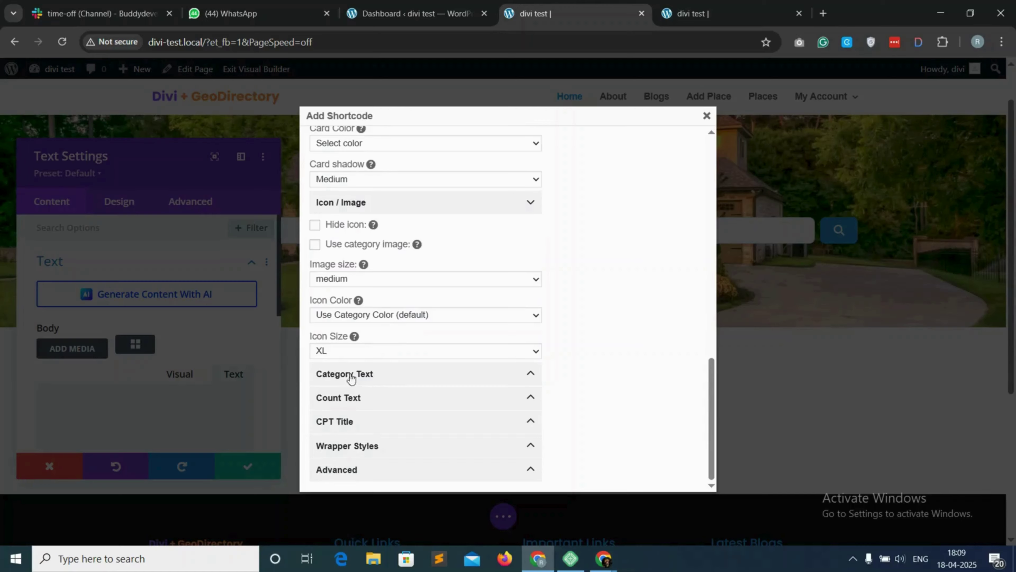
{"action": "left_click", "coordinate": [389, 379]}
{"action": "scroll", "coordinate": [370, 369], "scroll_direction": "down", "scroll_amount": 3}
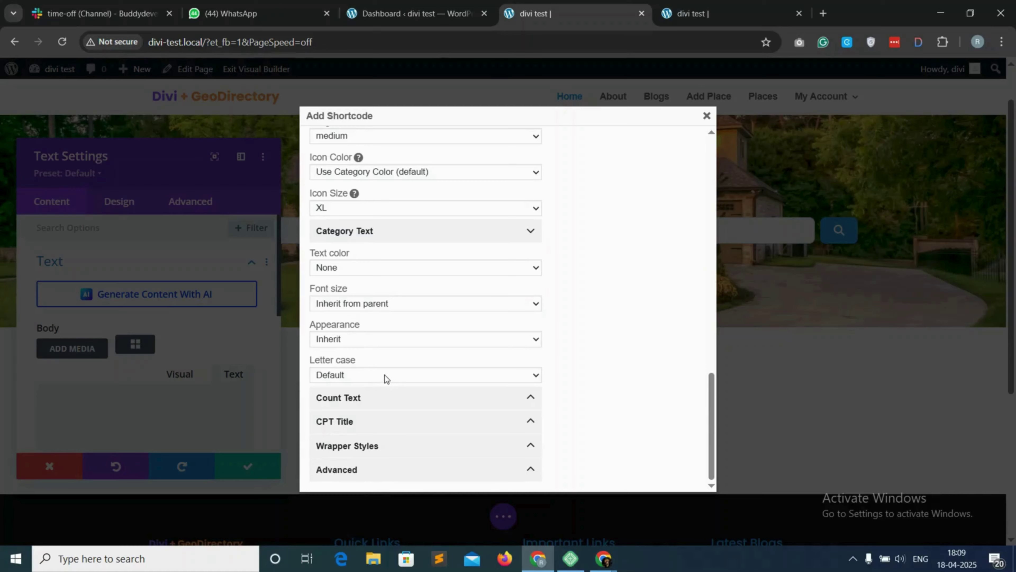
{"action": "left_click", "coordinate": [380, 267]}
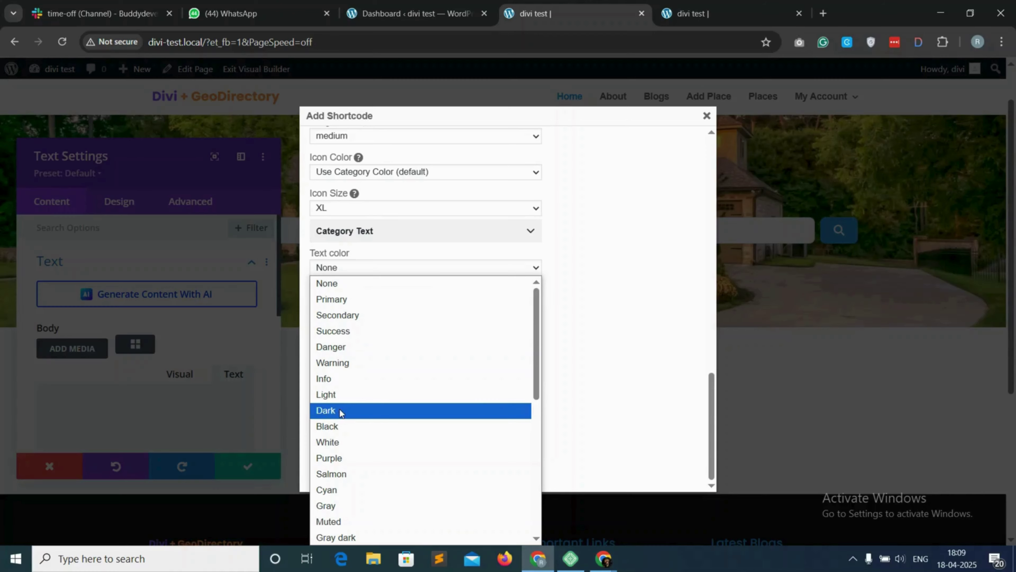
{"action": "left_click", "coordinate": [340, 426]}
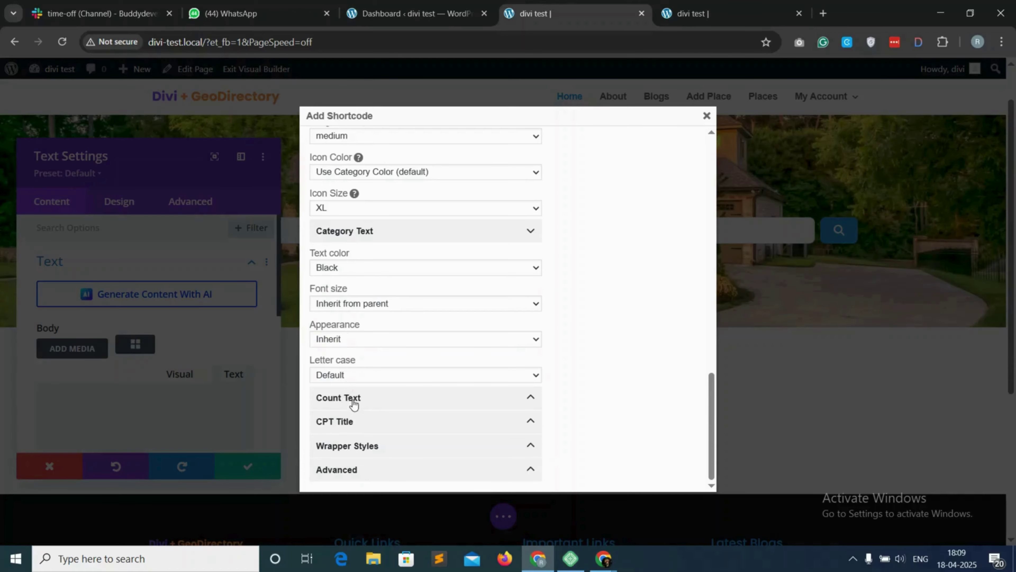
Step: Copy the configured gd_categories shortcode into the Text module's body, save the module, and check the category grid
{"action": "scroll", "coordinate": [354, 405], "scroll_direction": "up", "scroll_amount": 10}
{"action": "left_click", "coordinate": [599, 306]}
{"action": "left_click", "coordinate": [617, 218]}
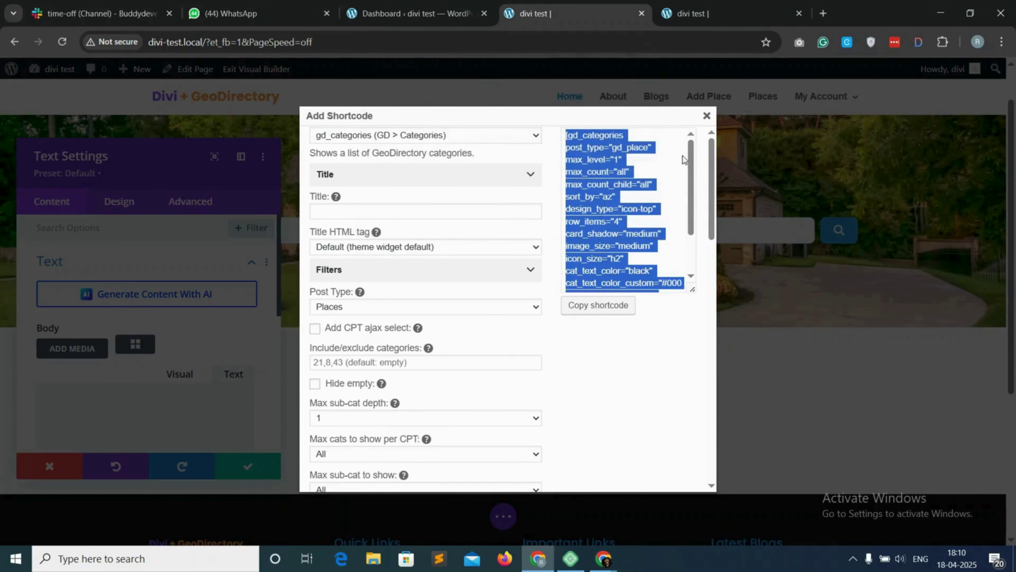
{"action": "left_click", "coordinate": [707, 117]}
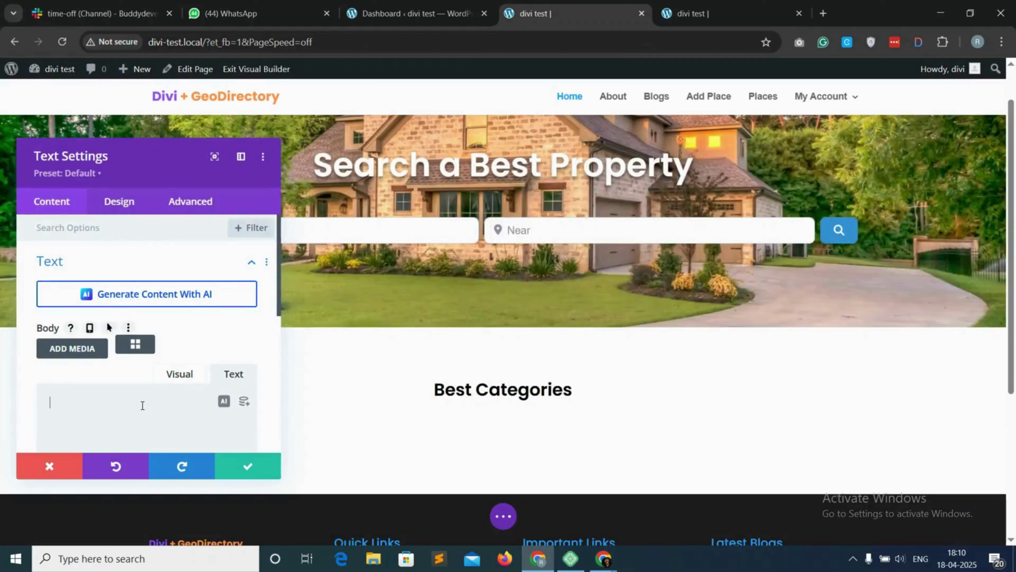
{"action": "type", "text": "[gd_categories post_type=\"gd_place\" max_level=\"1\" max_count=\"all\" max_count_child=\"all\" sort_by=\"az\" design_type=\"icon-top\" row_items=\"4\" card_shadow=\"medium\" image_size=\"medium\" icon_size=\"h2\" cat_text_color=\"black\" cat_text_color_custom=\"#000000\" cat_font_size=\"0\" badge_text_color_custom=\"#000000\" badge_color=\"light\" badge_font_size=\"0\" title_tag=\"h4\" mb=\"3\"]"}
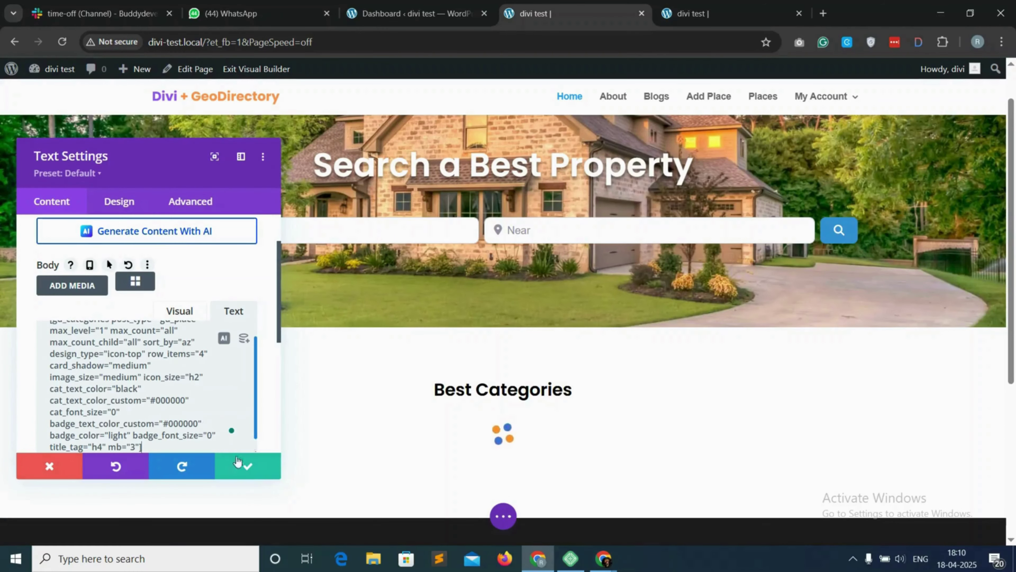
{"action": "left_click", "coordinate": [247, 471]}
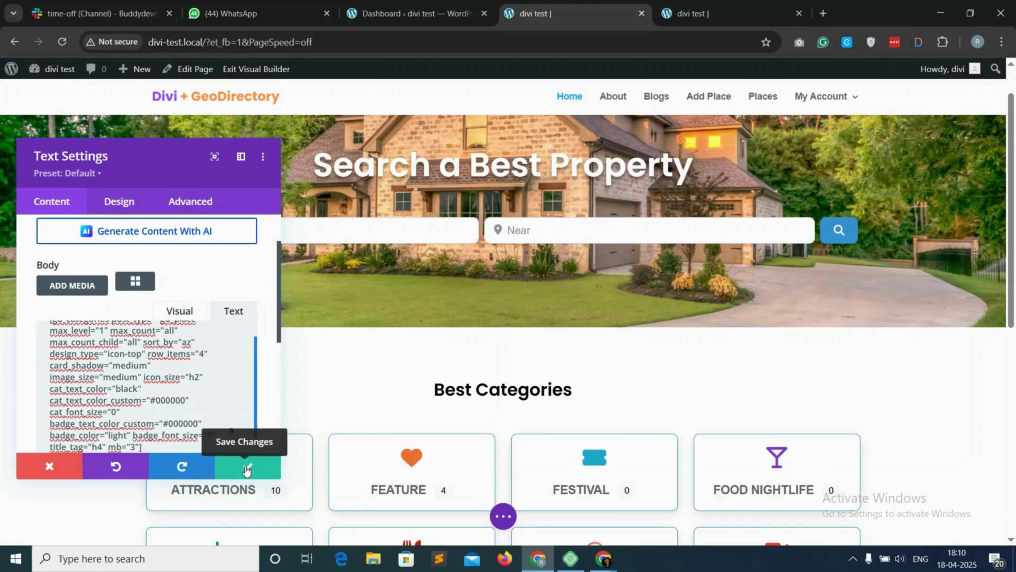
{"action": "left_click", "coordinate": [246, 470]}
{"action": "scroll", "coordinate": [907, 402], "scroll_direction": "down", "scroll_amount": 5}
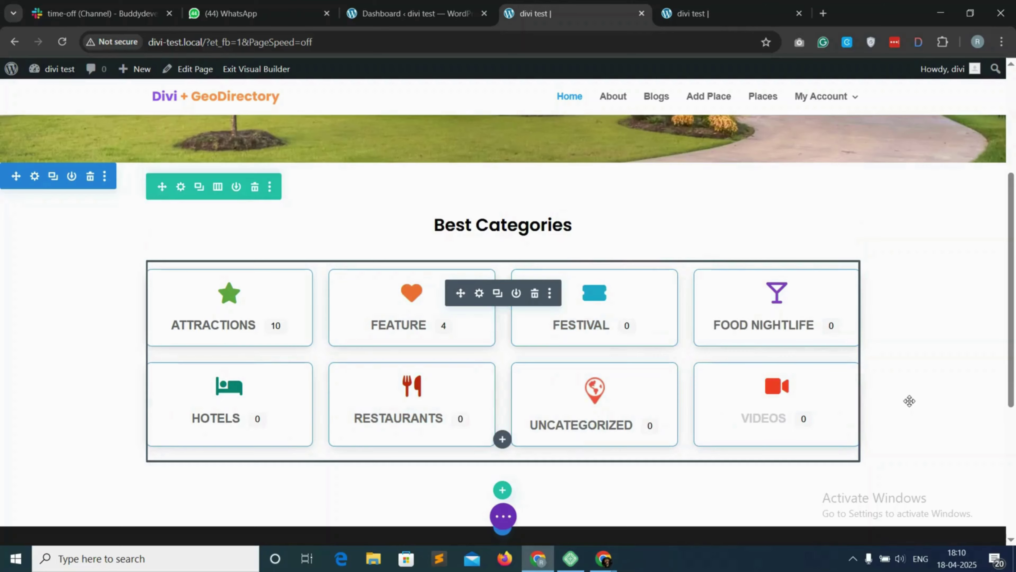
Step: Save the page in the Visual Builder and check the Best Categories section on the live Home page
{"action": "left_click", "coordinate": [503, 516]}
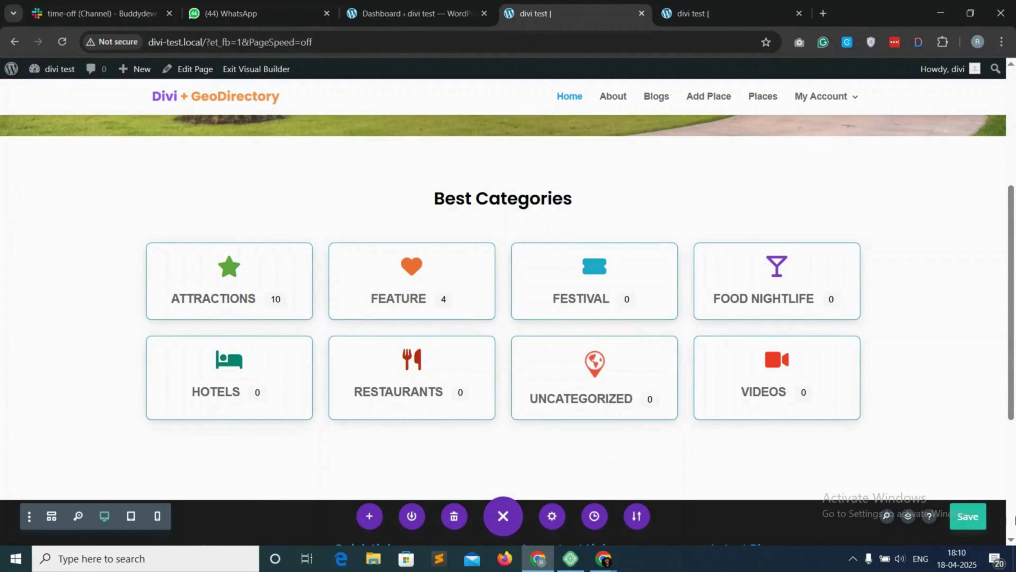
{"action": "left_click", "coordinate": [968, 516]}
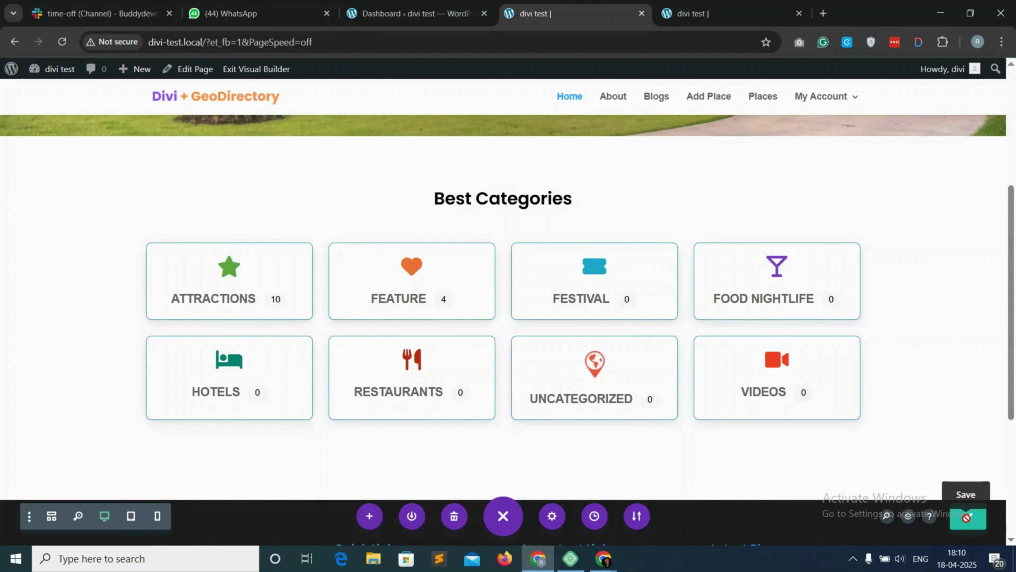
{"action": "left_click", "coordinate": [727, 5]}
{"action": "scroll", "coordinate": [658, 386], "scroll_direction": "down", "scroll_amount": 5}
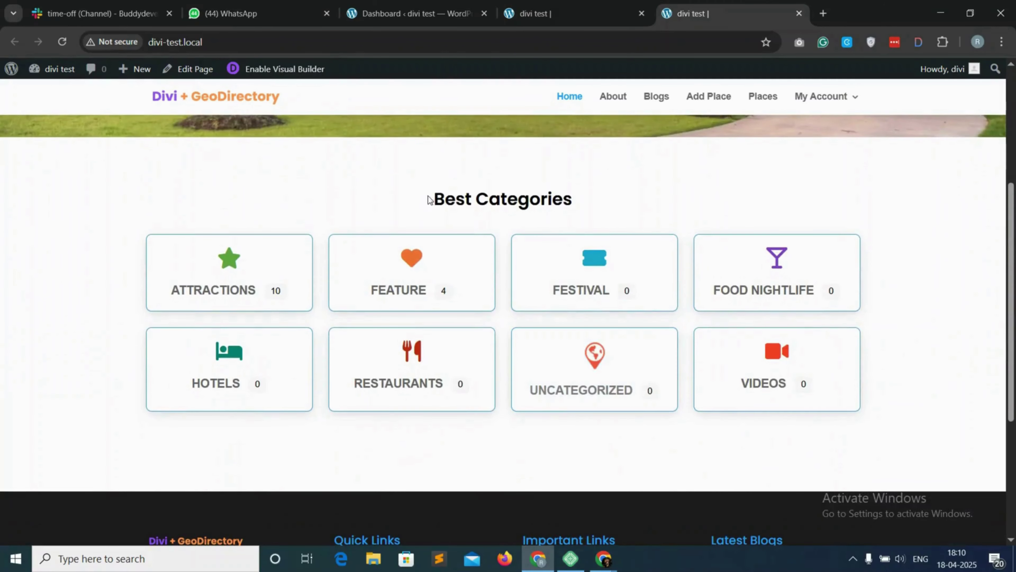
{"action": "left_click_drag", "start_coordinate": [418, 198], "coordinate": [601, 196]}
{"action": "left_click", "coordinate": [608, 199]}
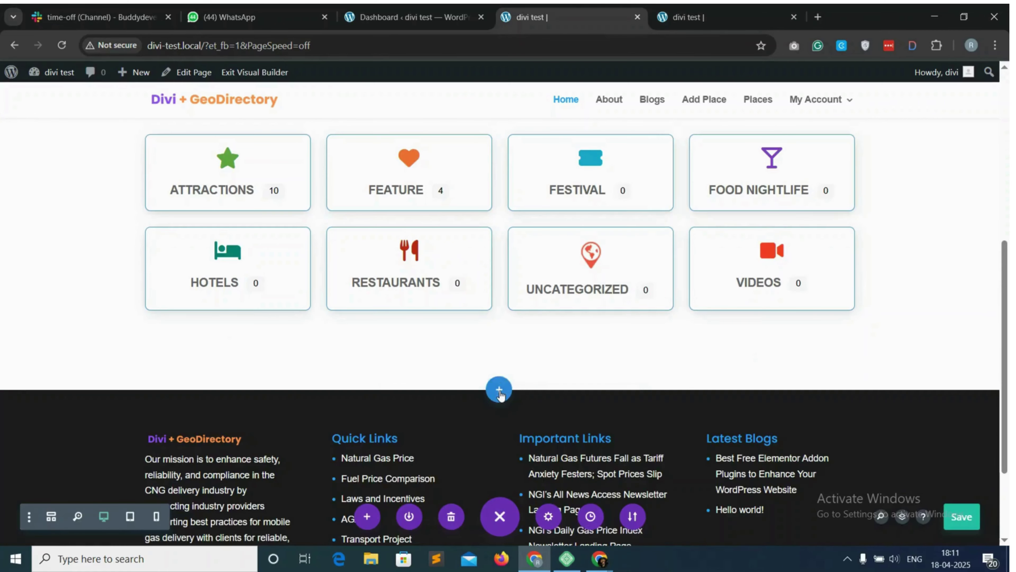
Step: Add a regular section with a single-column row below the category grid, leaving the row without a new module
{"action": "left_click", "coordinate": [499, 388]}
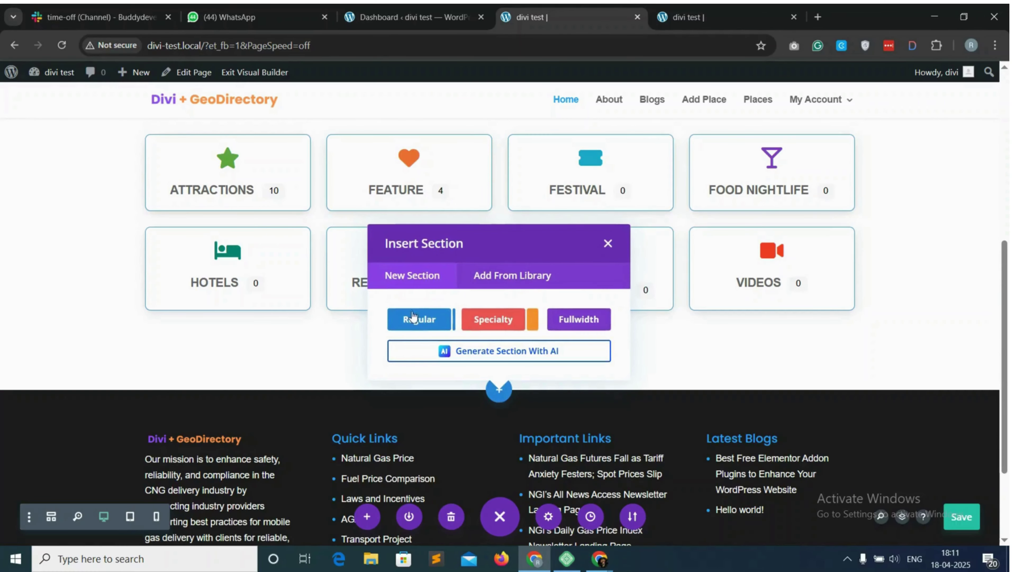
{"action": "left_click", "coordinate": [429, 320]}
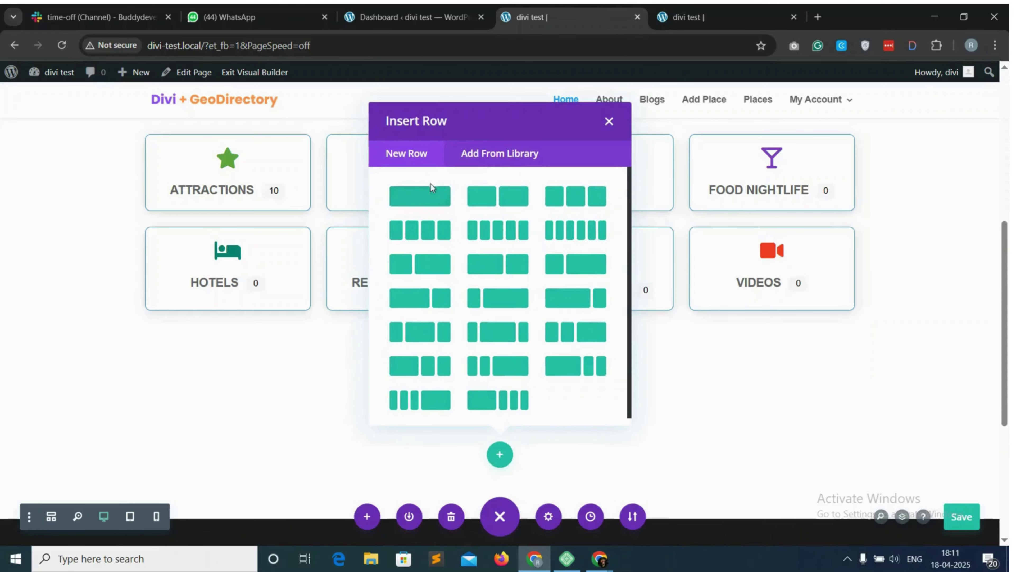
{"action": "left_click", "coordinate": [423, 199]}
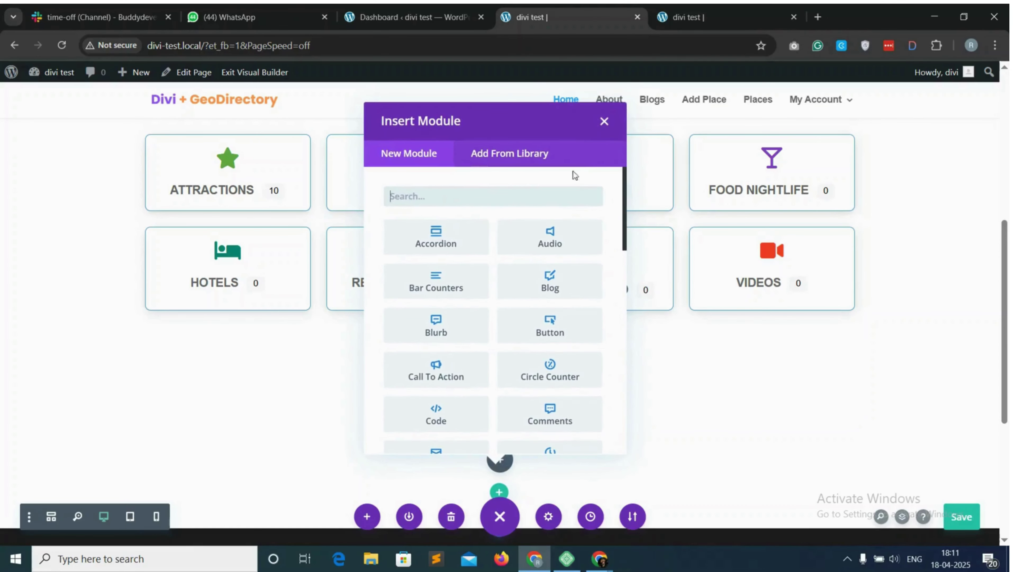
{"action": "left_click", "coordinate": [604, 122]}
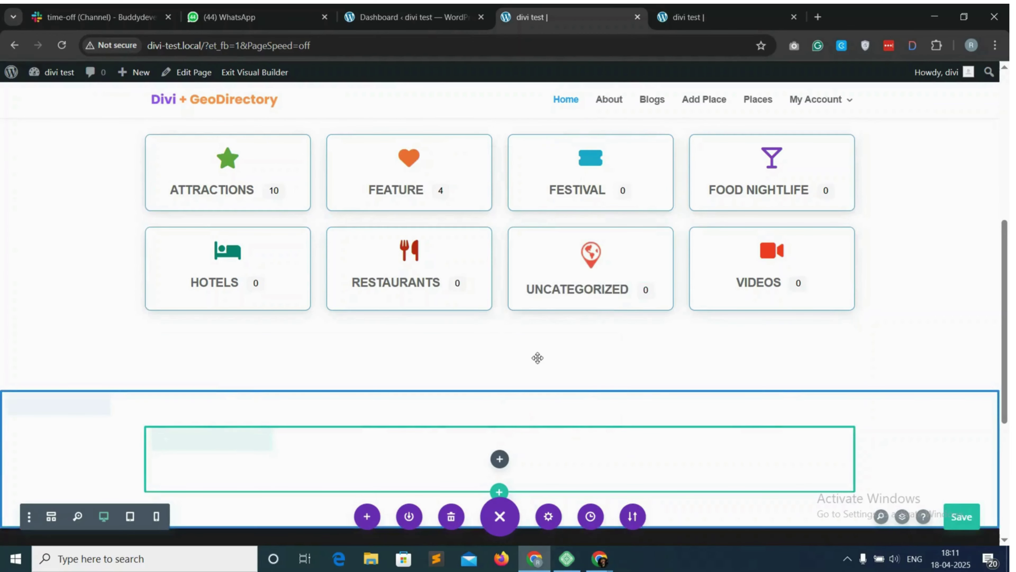
Step: Duplicate the Best Categories heading module and move the copy into the empty row of the new section
{"action": "scroll", "coordinate": [537, 357], "scroll_direction": "up", "scroll_amount": 5}
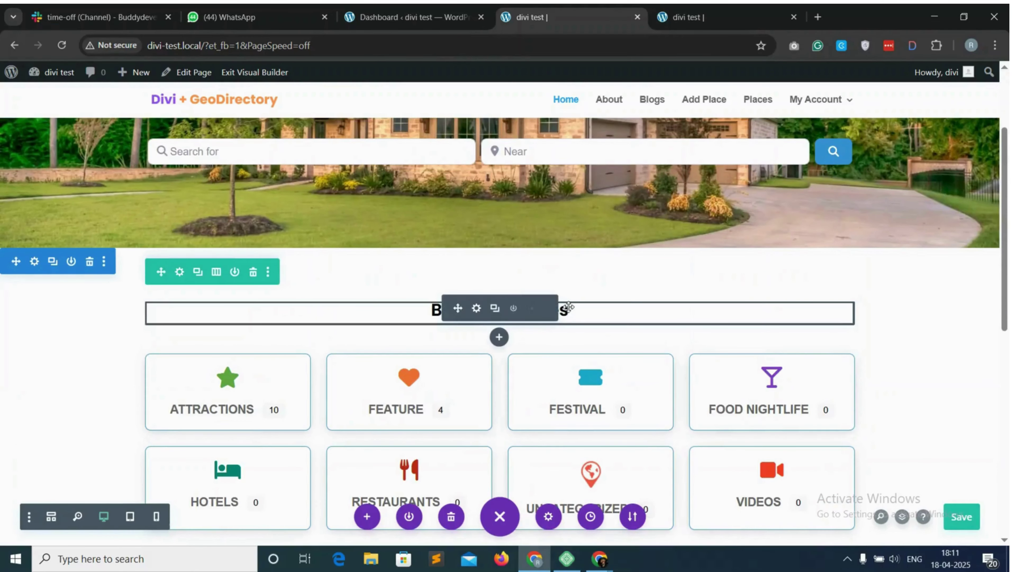
{"action": "left_click", "coordinate": [494, 310]}
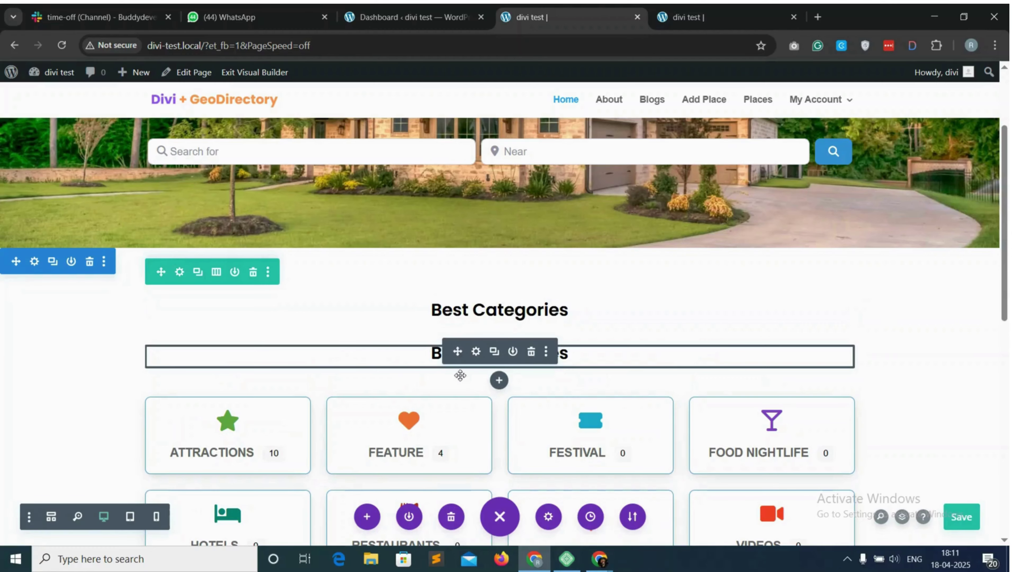
{"action": "scroll", "coordinate": [461, 384], "scroll_direction": "down", "scroll_amount": 7}
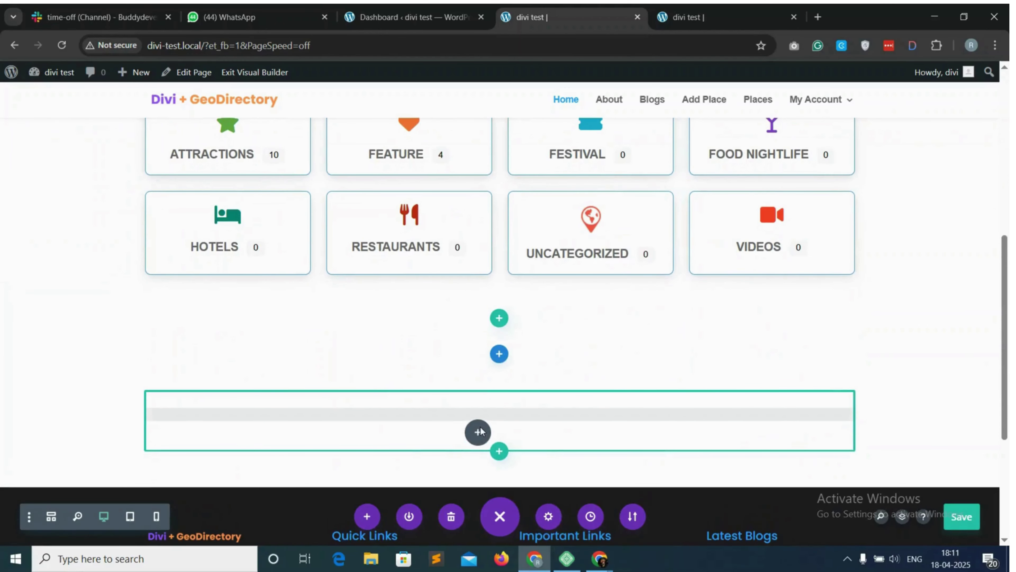
{"action": "left_click_drag", "start_coordinate": [481, 425], "coordinate": [480, 426]}
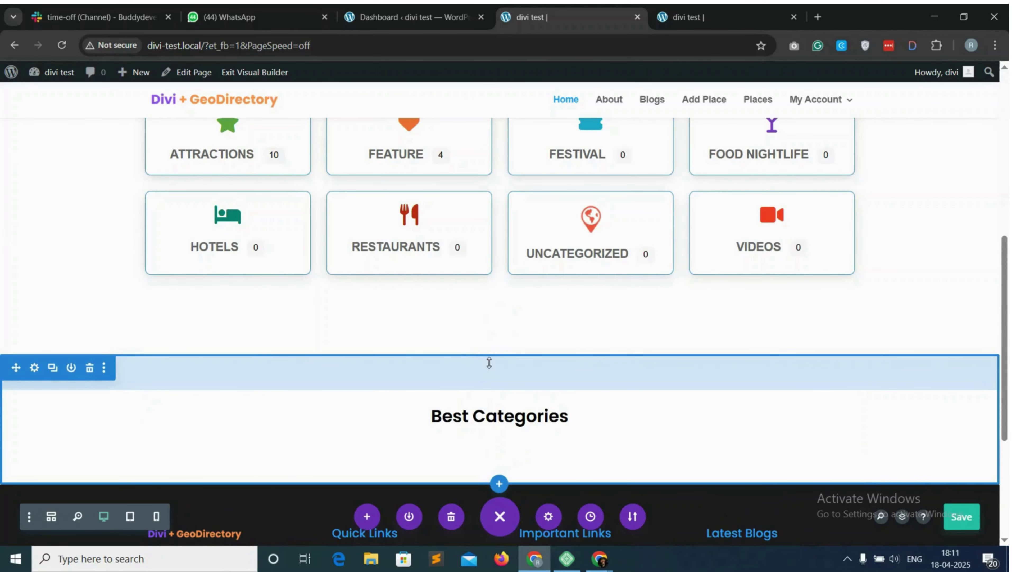
Step: Change the copied heading's text to "Best Listings" and save the module
{"action": "scroll", "coordinate": [489, 363], "scroll_direction": "down", "scroll_amount": 1}
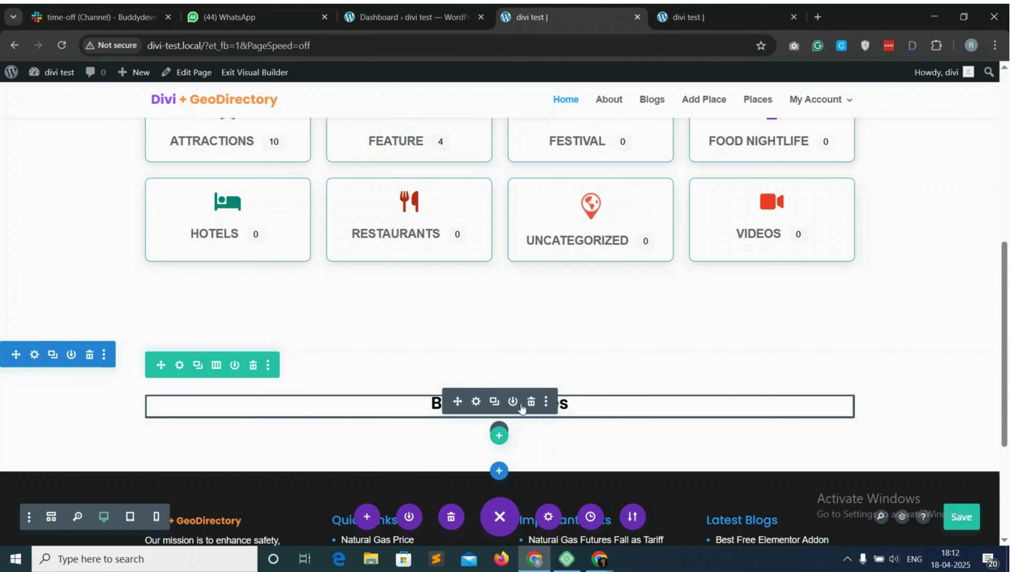
{"action": "left_click", "coordinate": [476, 402]}
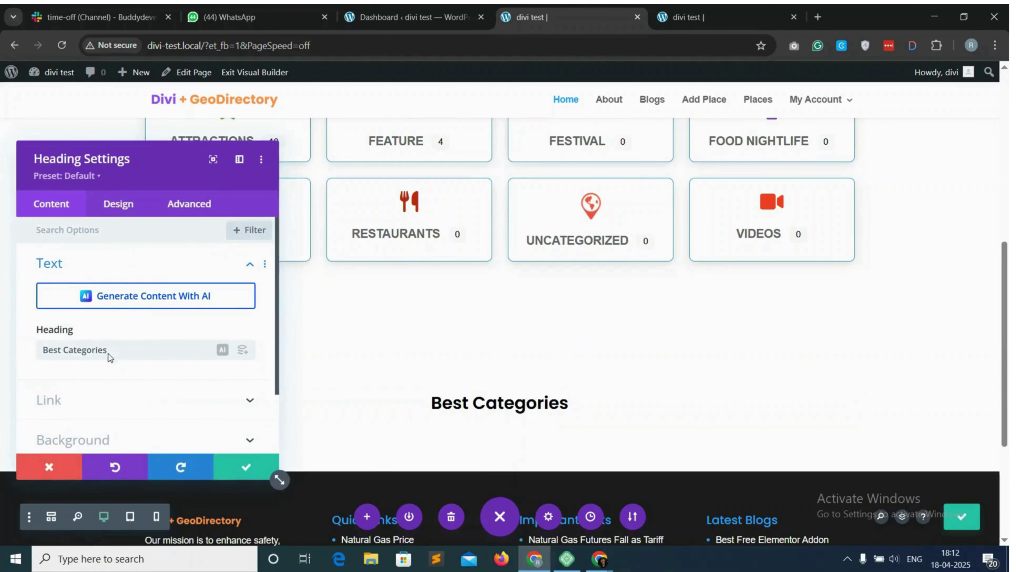
{"action": "double_click", "coordinate": [83, 349]}
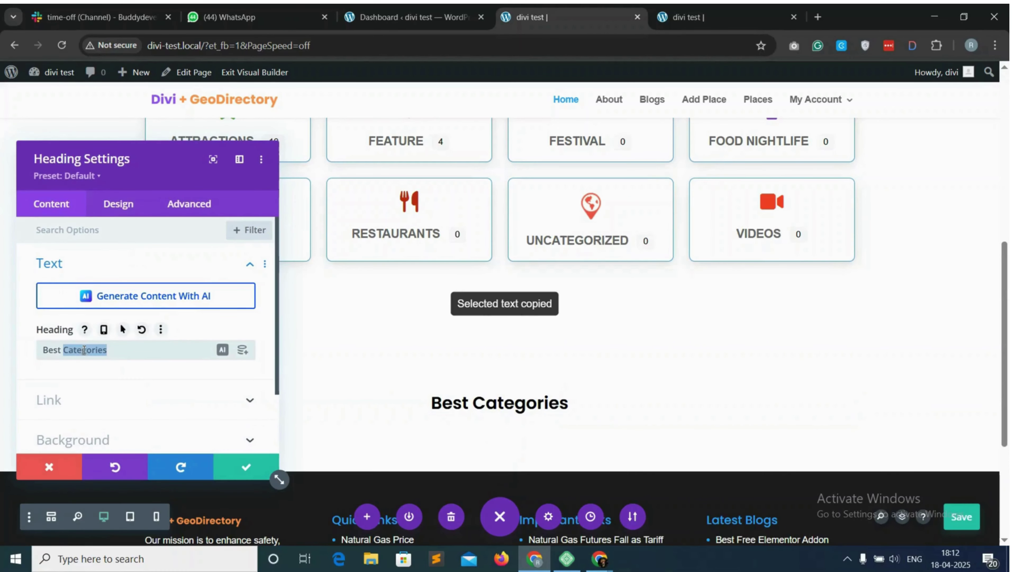
{"action": "type", "text": "Listings"}
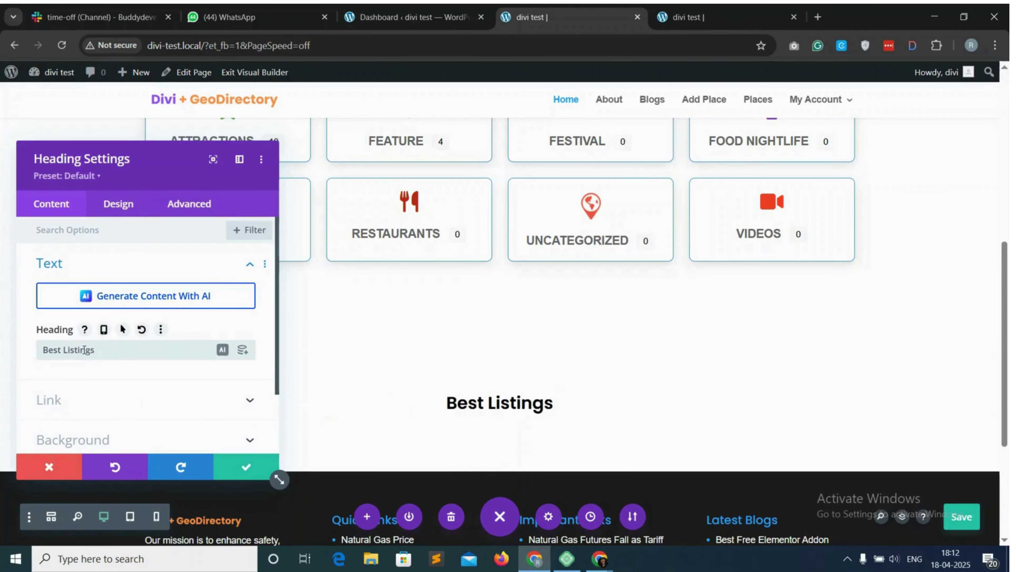
{"action": "left_click", "coordinate": [242, 467]}
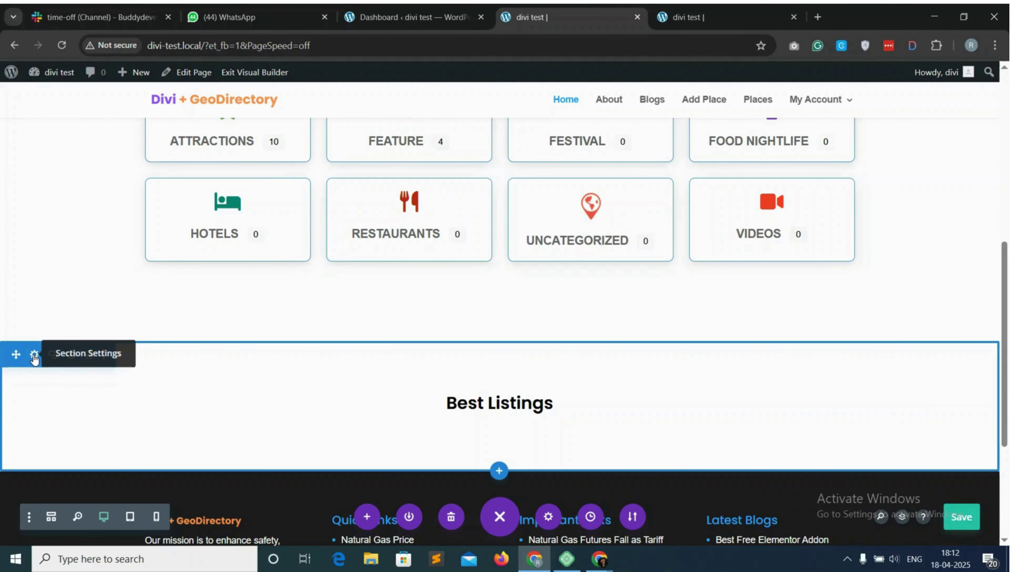
Step: Set the Best Listings section's background to the saved orange at 0.06 opacity, rgba(224,153,0,0.06), and save the section settings
{"action": "left_click", "coordinate": [34, 354]}
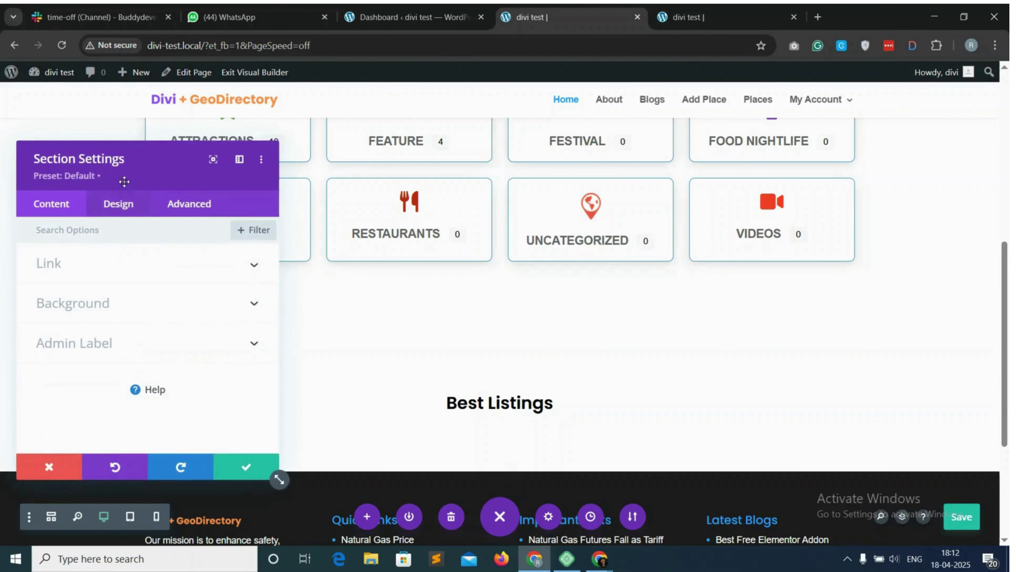
{"action": "left_click_drag", "start_coordinate": [124, 182], "coordinate": [657, 185]}
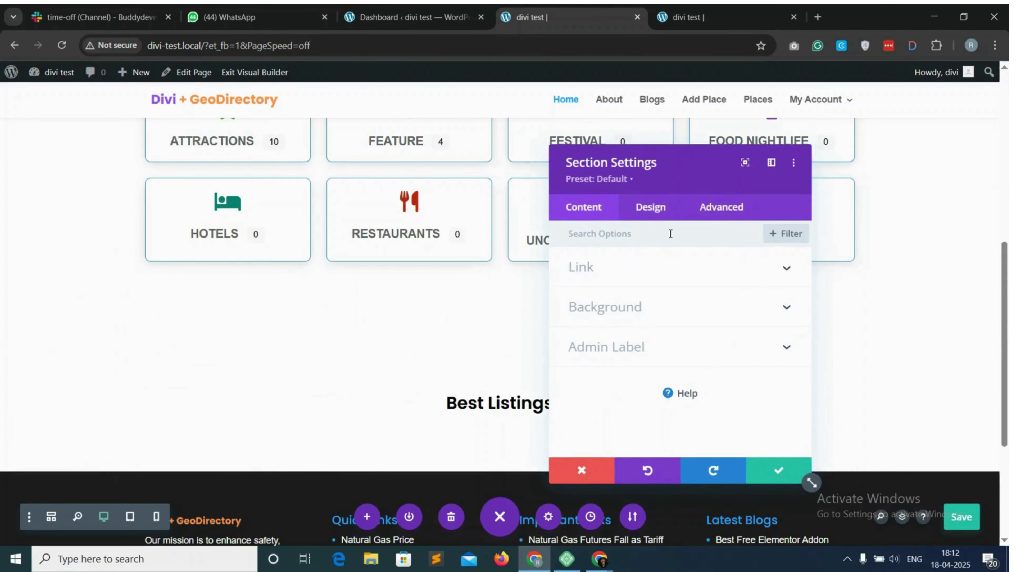
{"action": "left_click", "coordinate": [672, 313]}
{"action": "scroll", "coordinate": [676, 368], "scroll_direction": "down", "scroll_amount": 1}
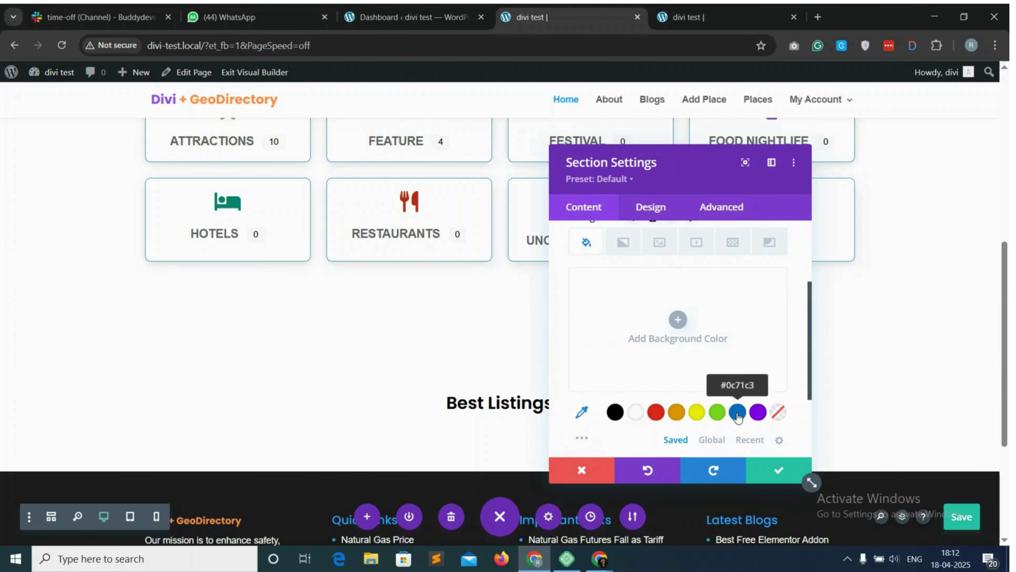
{"action": "left_click", "coordinate": [676, 412]}
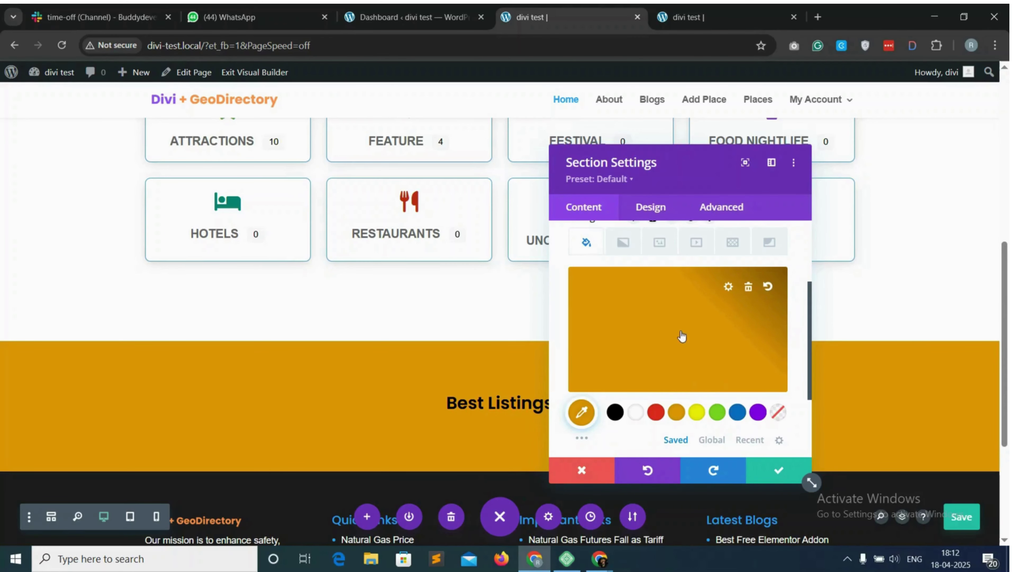
{"action": "left_click", "coordinate": [581, 413]}
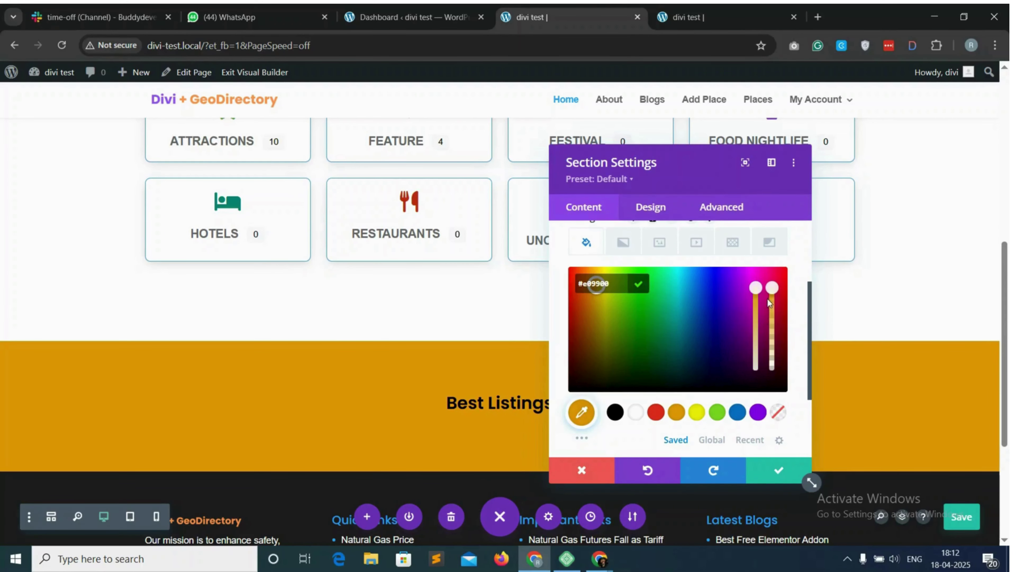
{"action": "left_click_drag", "start_coordinate": [772, 287], "coordinate": [768, 365]}
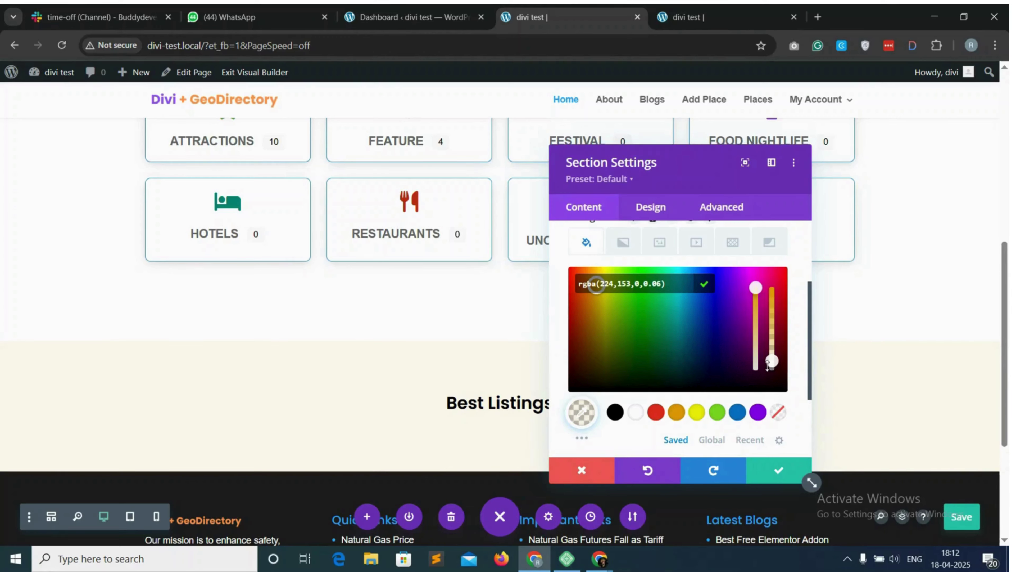
{"action": "left_click", "coordinate": [774, 472]}
Step: Insert a Text module below the Best Listings heading
{"action": "scroll", "coordinate": [520, 415], "scroll_direction": "down", "scroll_amount": 1}
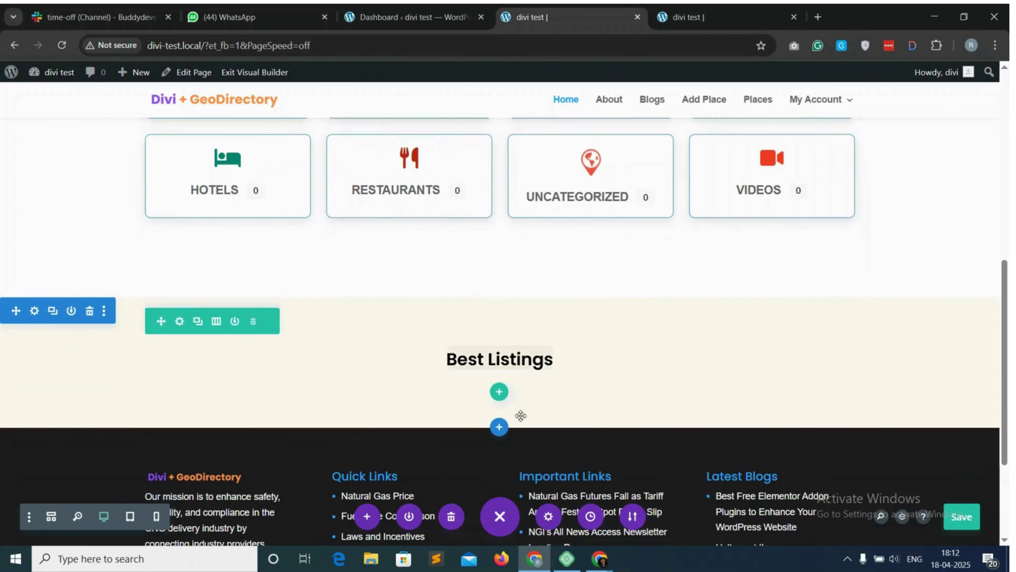
{"action": "mouse_move", "coordinate": [570, 363]}
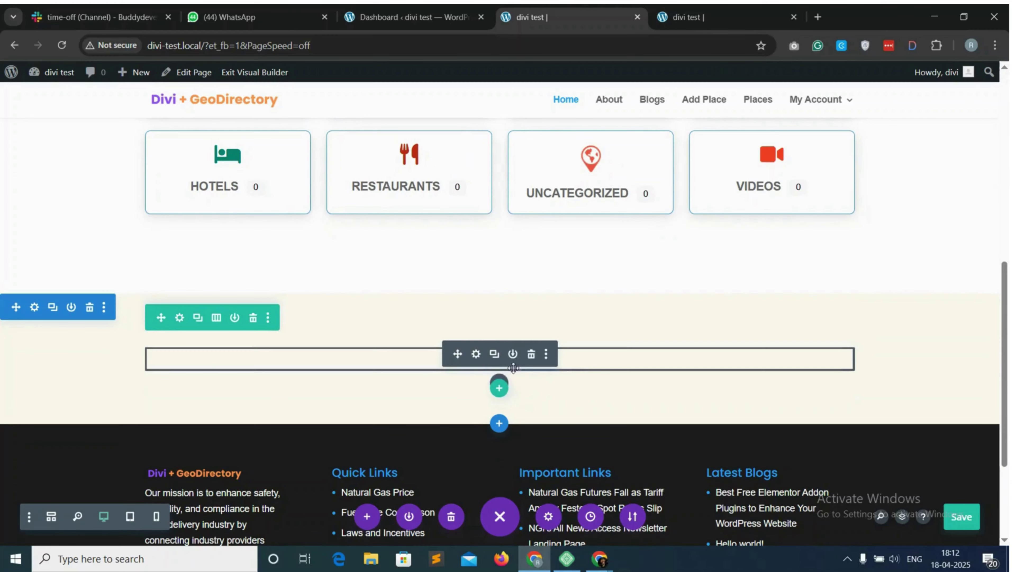
{"action": "left_click", "coordinate": [499, 387]}
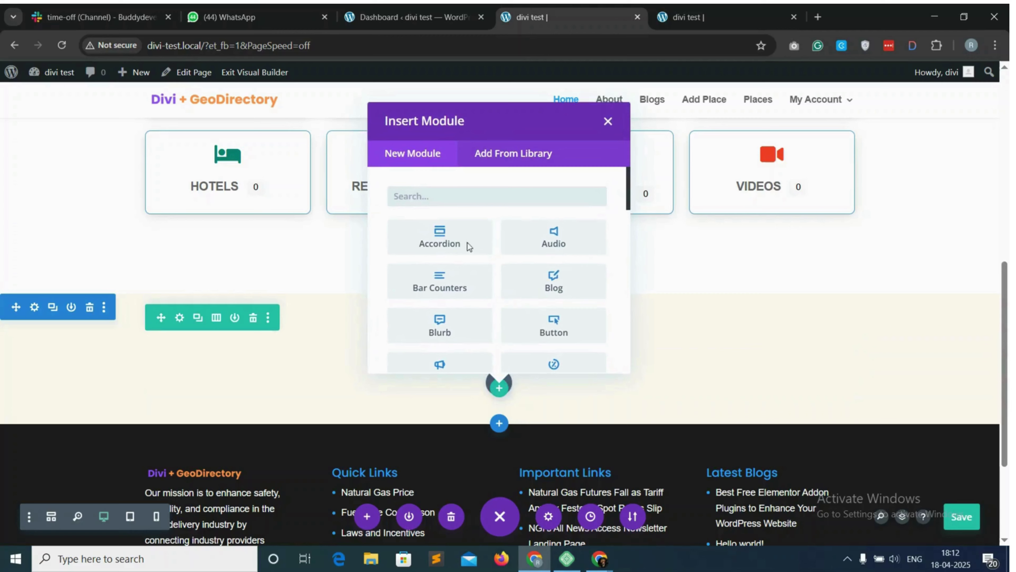
{"action": "type", "text": "text"}
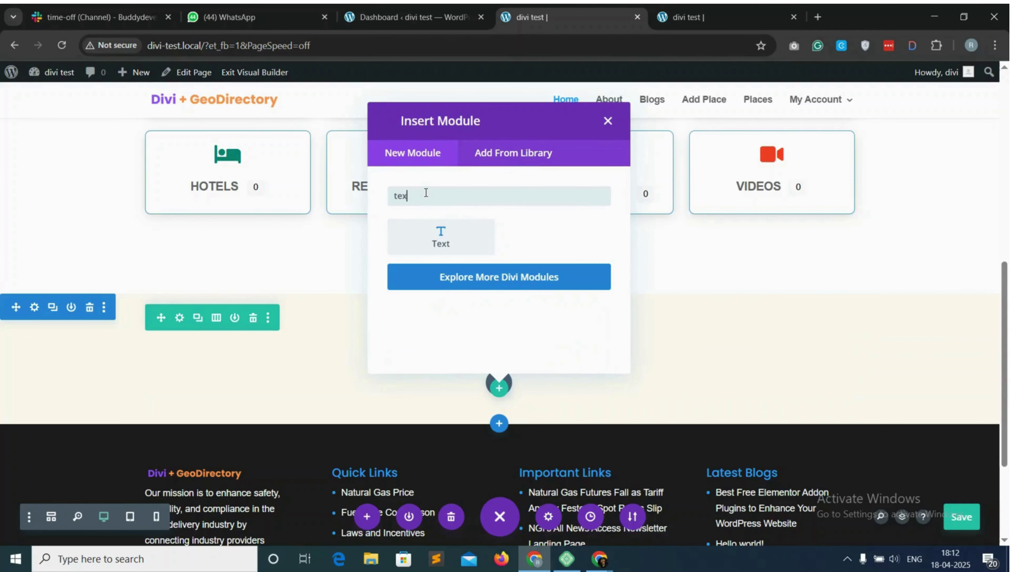
{"action": "left_click", "coordinate": [459, 247]}
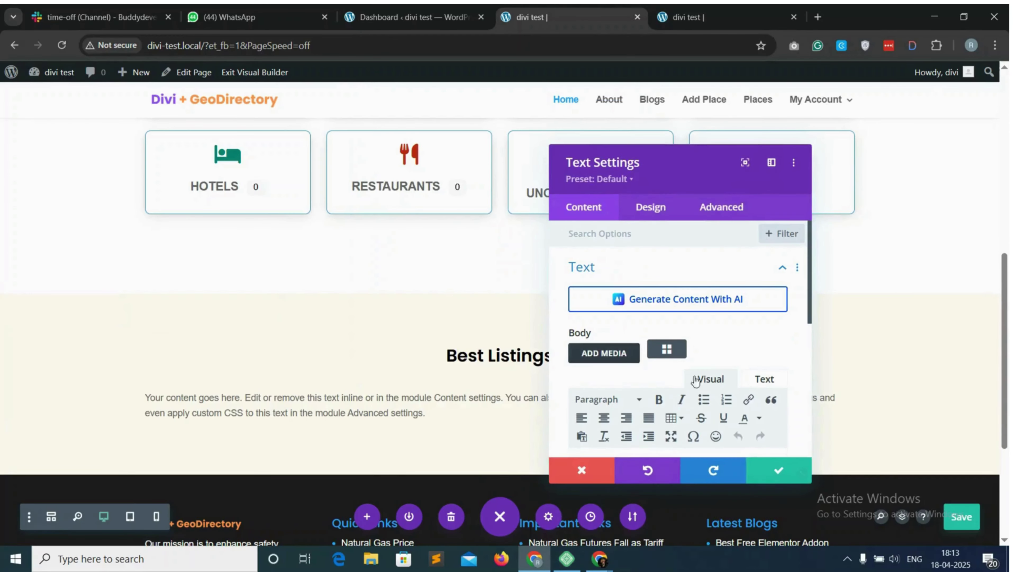
Step: Switch the Text module's body to the plain text editor and delete all of its placeholder content
{"action": "scroll", "coordinate": [758, 395], "scroll_direction": "down", "scroll_amount": 1}
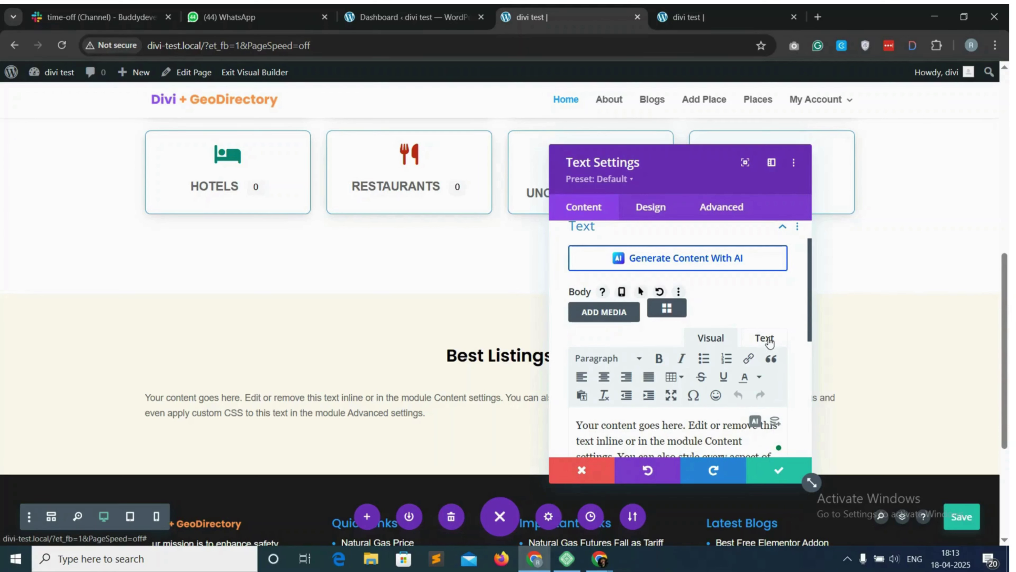
{"action": "left_click", "coordinate": [766, 339]}
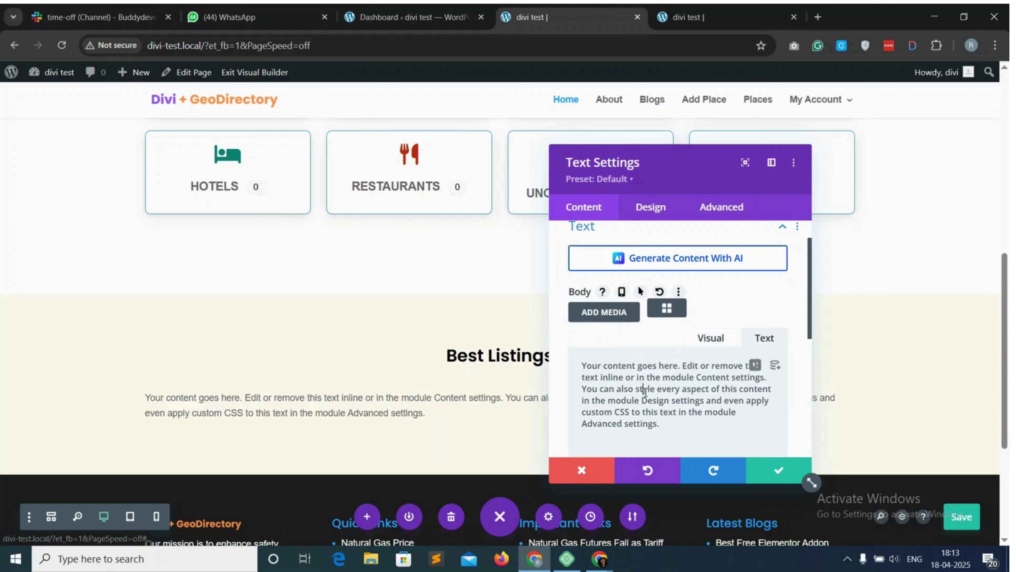
{"action": "double_click", "coordinate": [646, 389]}
{"action": "key", "text": "ctrl+a"}
{"action": "key", "text": "BackSpace"}
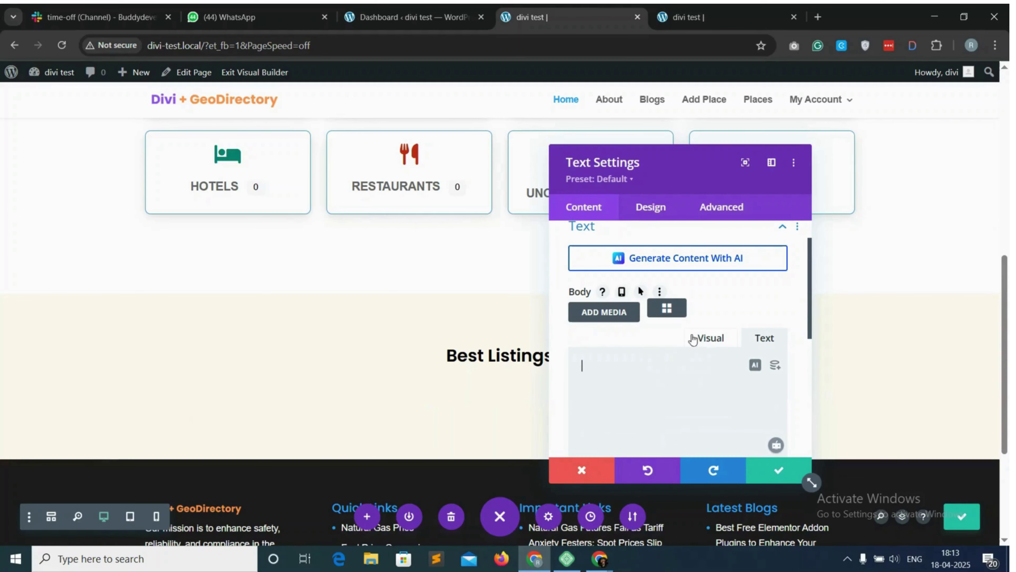
Step: Open the GeoDirectory shortcode builder for the Text module and choose the gd_listings (GD > Listings) shortcode
{"action": "left_click", "coordinate": [667, 309]}
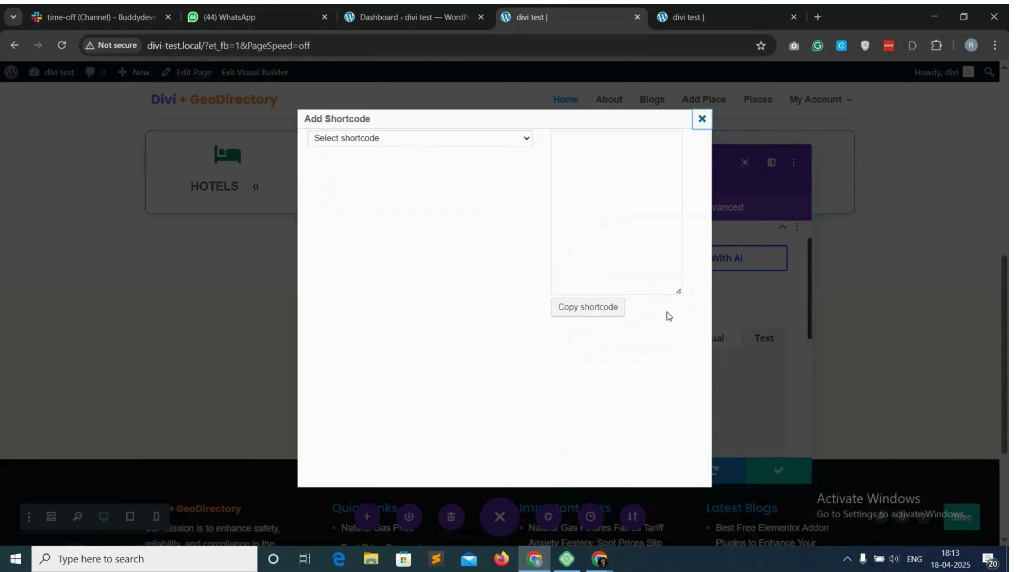
{"action": "left_click", "coordinate": [445, 137]}
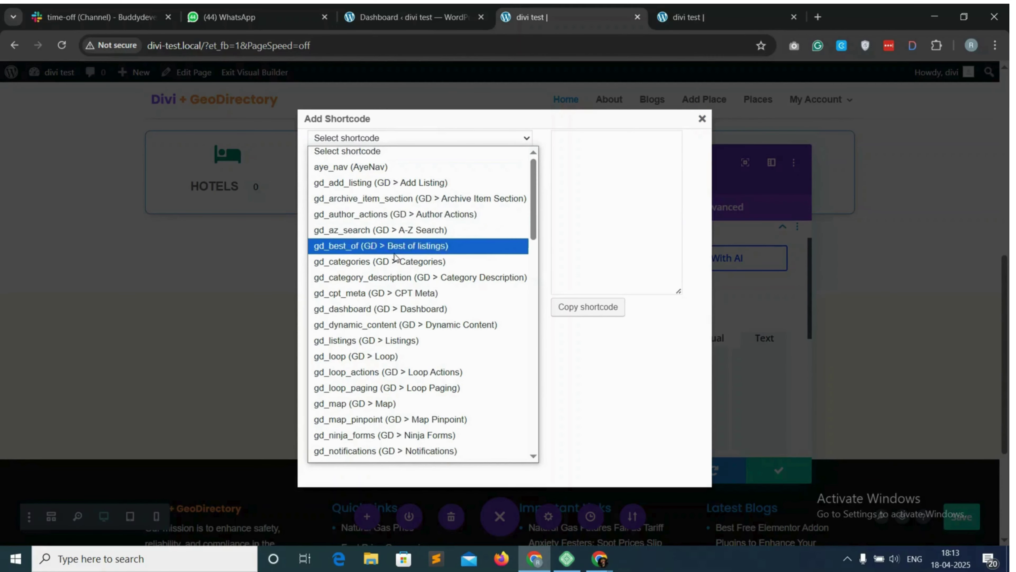
{"action": "scroll", "coordinate": [352, 305], "scroll_direction": "down", "scroll_amount": 1}
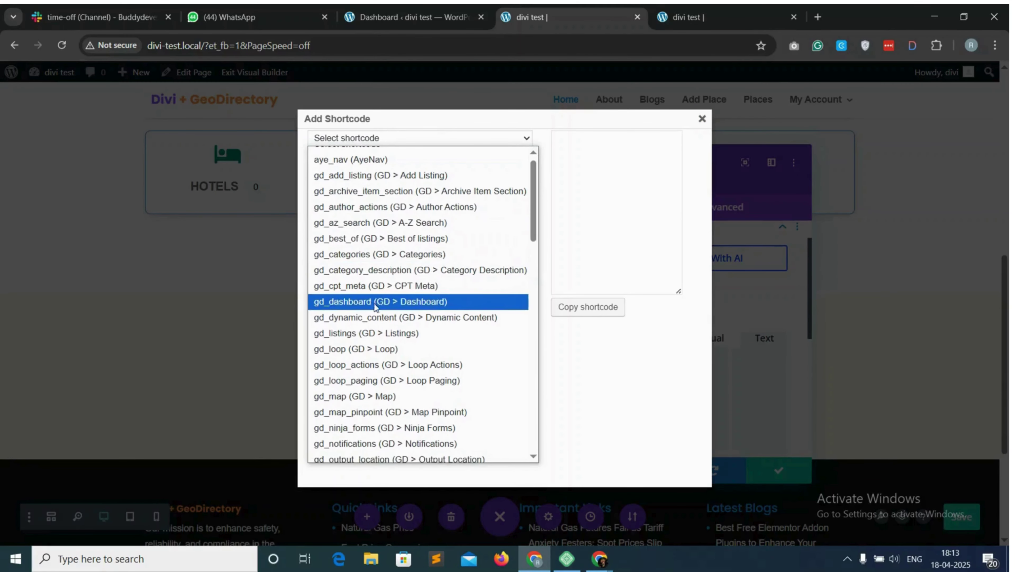
{"action": "left_click", "coordinate": [376, 331]}
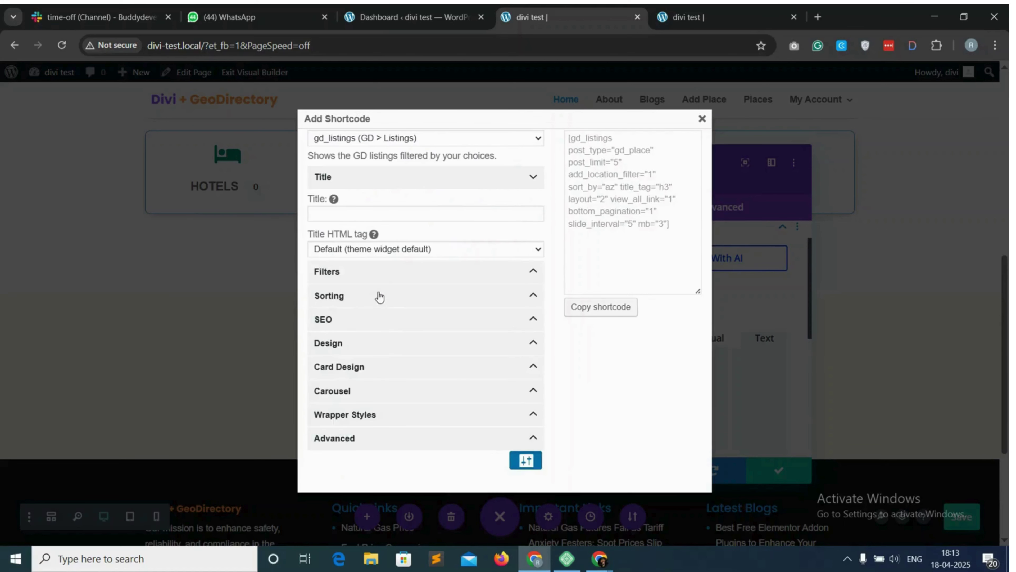
Step: Filter the shortcode's listings to the Places post type and All categories, and set the posts to show to 6
{"action": "left_click", "coordinate": [393, 274]}
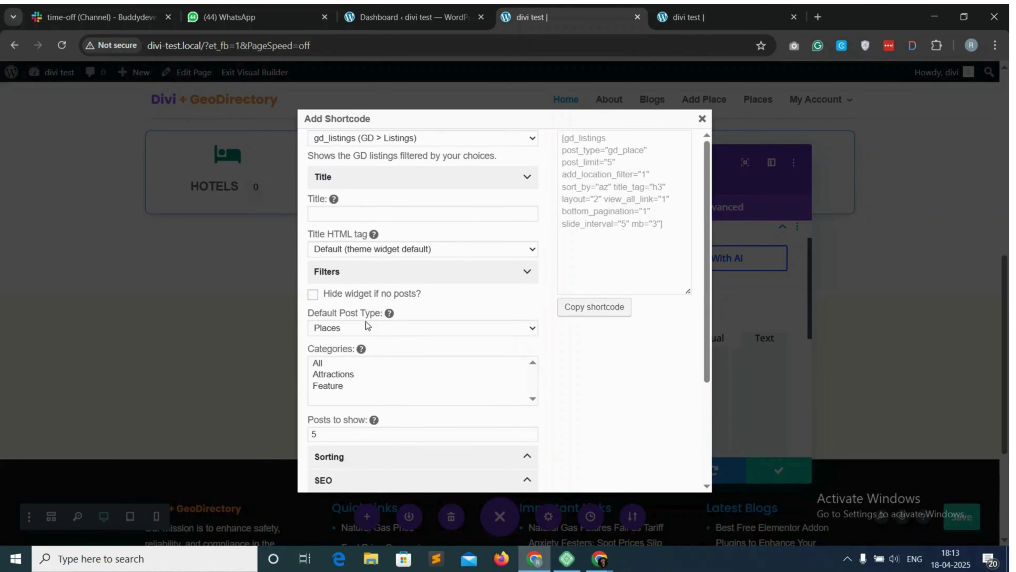
{"action": "left_click", "coordinate": [362, 328]}
{"action": "left_click", "coordinate": [362, 328]}
{"action": "scroll", "coordinate": [351, 344], "scroll_direction": "down", "scroll_amount": 1}
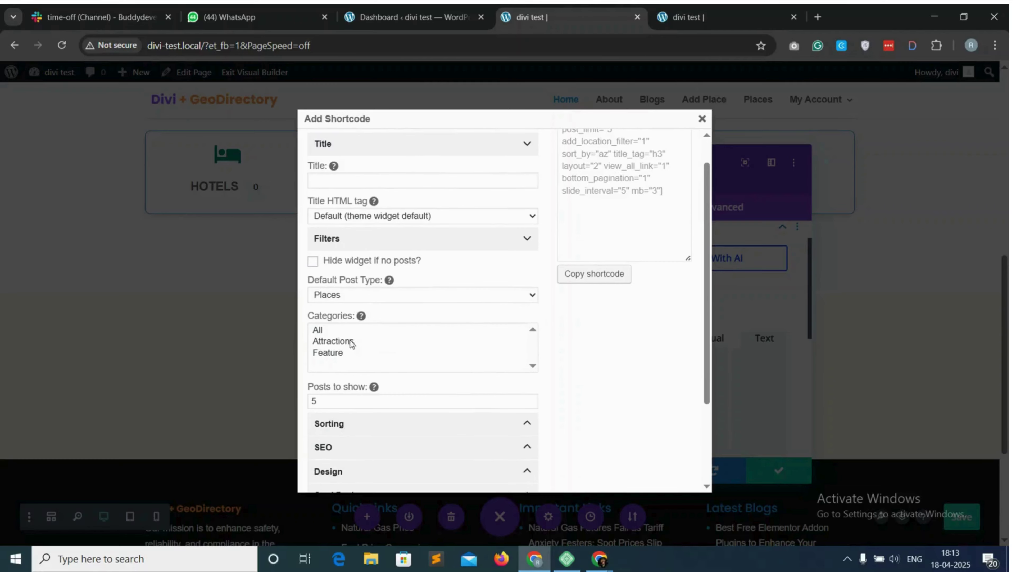
{"action": "left_click", "coordinate": [316, 330]}
{"action": "scroll", "coordinate": [352, 344], "scroll_direction": "down", "scroll_amount": 2}
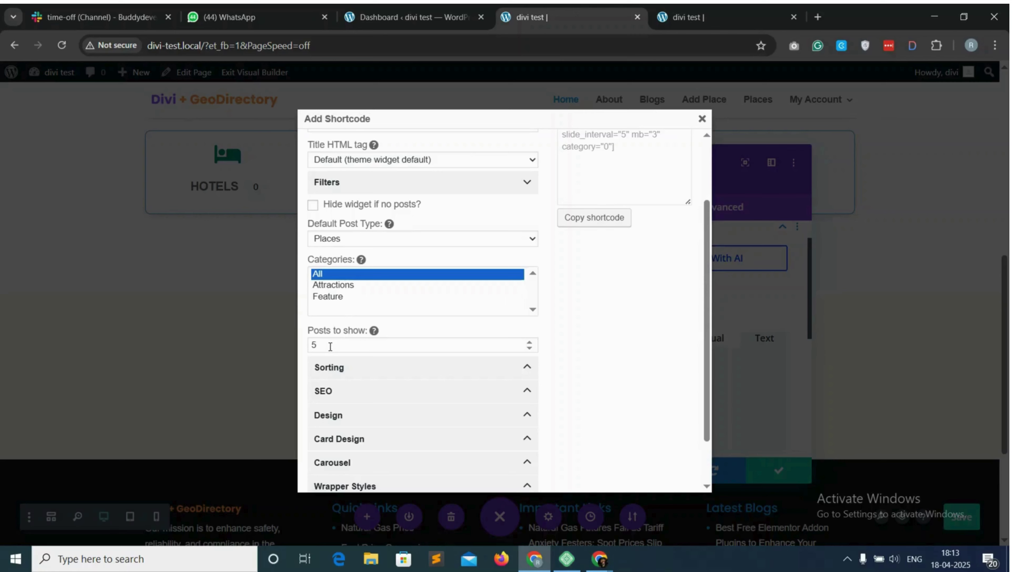
{"action": "left_click_drag", "start_coordinate": [327, 344], "coordinate": [307, 345]}
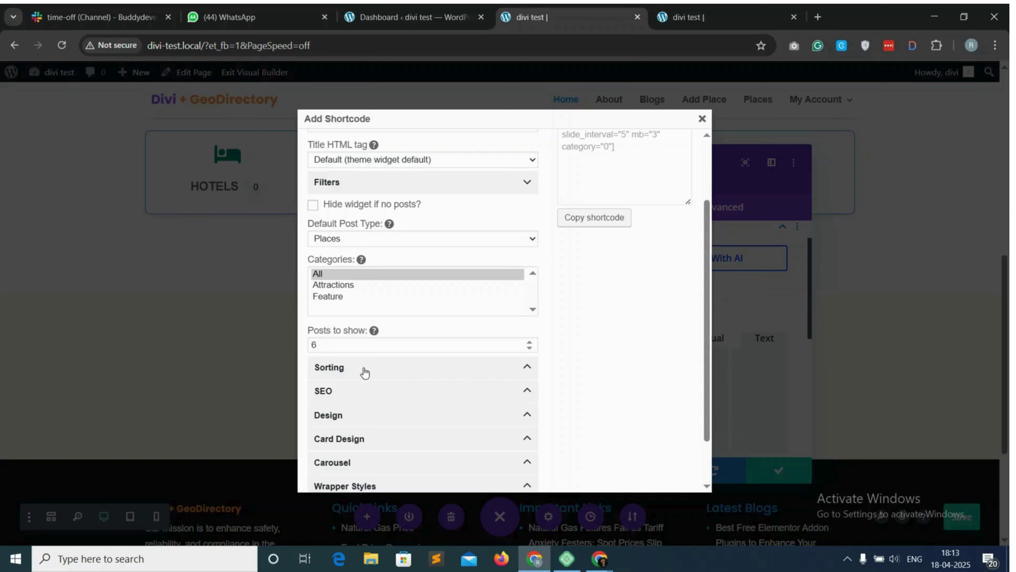
Step: Keep A-Z sorting, set the listings layout to Grid View (Three Columns), and leave the view all link enabled
{"action": "double_click", "coordinate": [375, 375]}
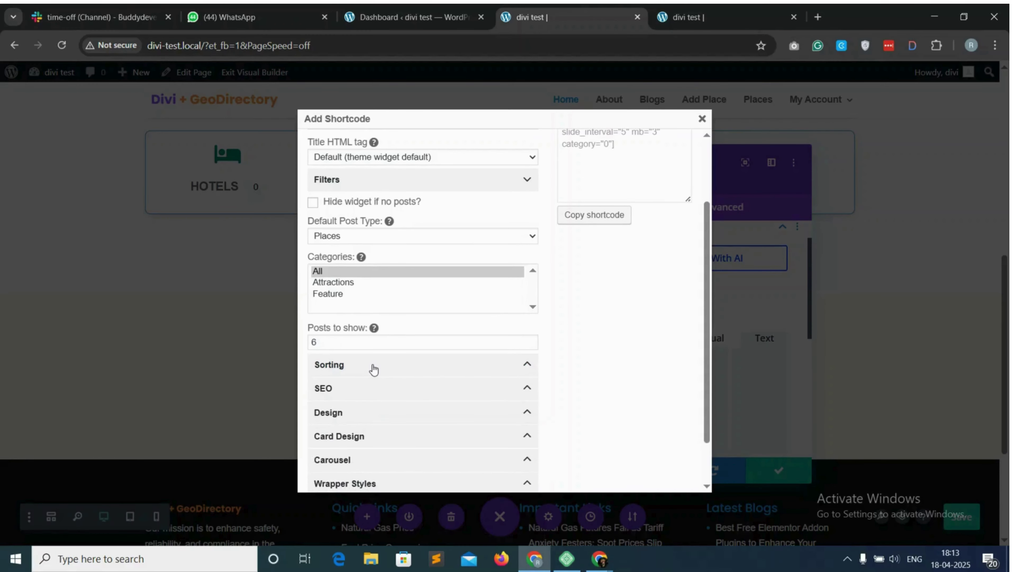
{"action": "left_click", "coordinate": [372, 367]}
{"action": "left_click", "coordinate": [360, 402]}
{"action": "left_click", "coordinate": [359, 403]}
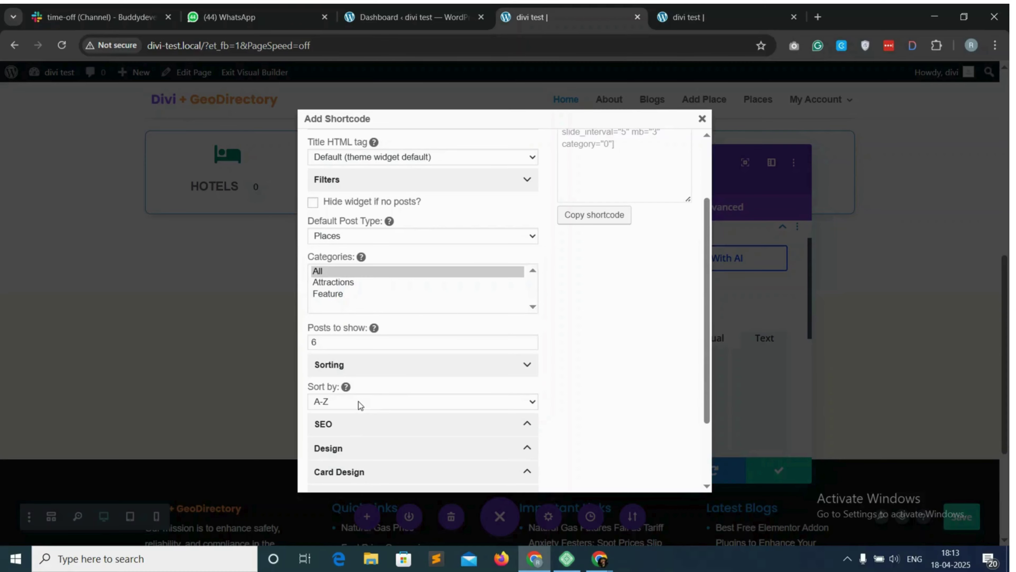
{"action": "scroll", "coordinate": [355, 366], "scroll_direction": "down", "scroll_amount": 2}
{"action": "left_click", "coordinate": [356, 364]}
{"action": "scroll", "coordinate": [382, 366], "scroll_direction": "down", "scroll_amount": 1}
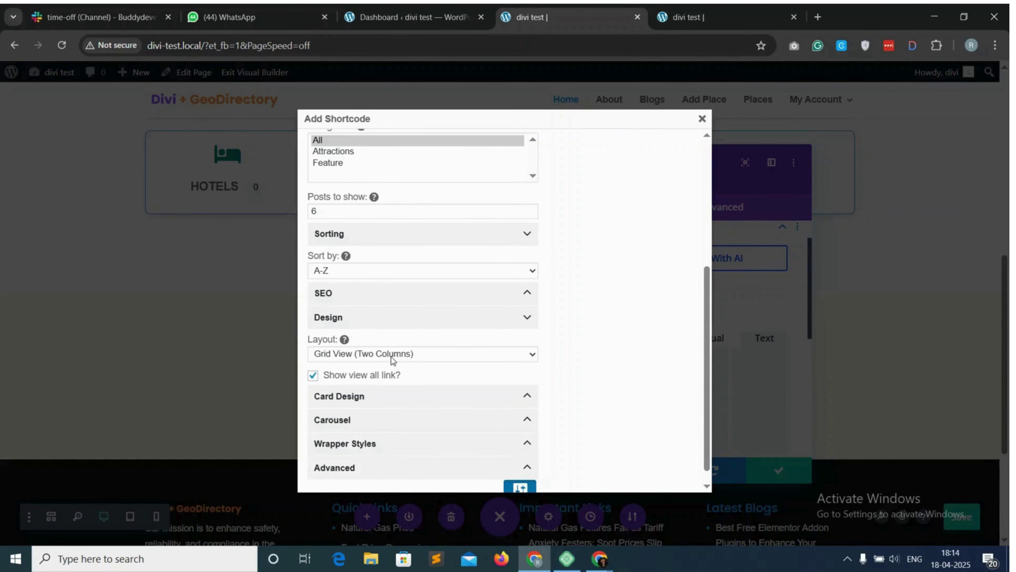
{"action": "left_click", "coordinate": [403, 360]}
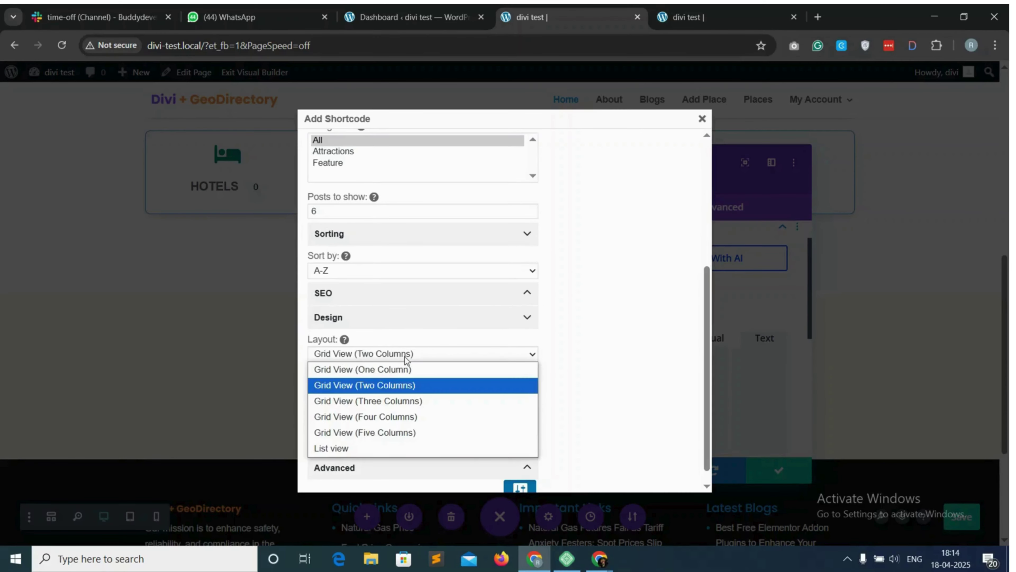
{"action": "left_click", "coordinate": [382, 402]}
{"action": "scroll", "coordinate": [396, 386], "scroll_direction": "down", "scroll_amount": 1}
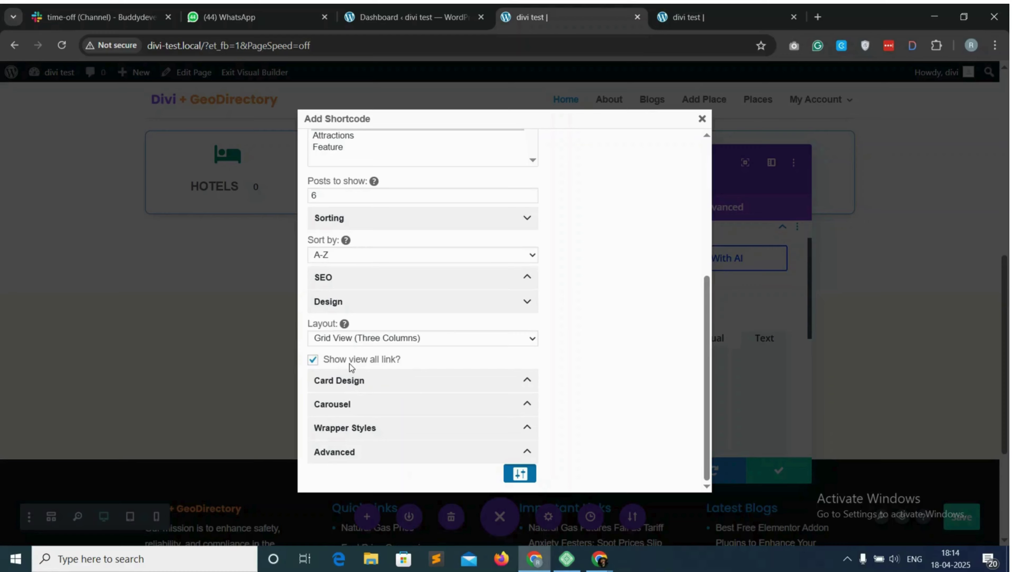
{"action": "left_click", "coordinate": [373, 361]}
{"action": "left_click", "coordinate": [372, 363]}
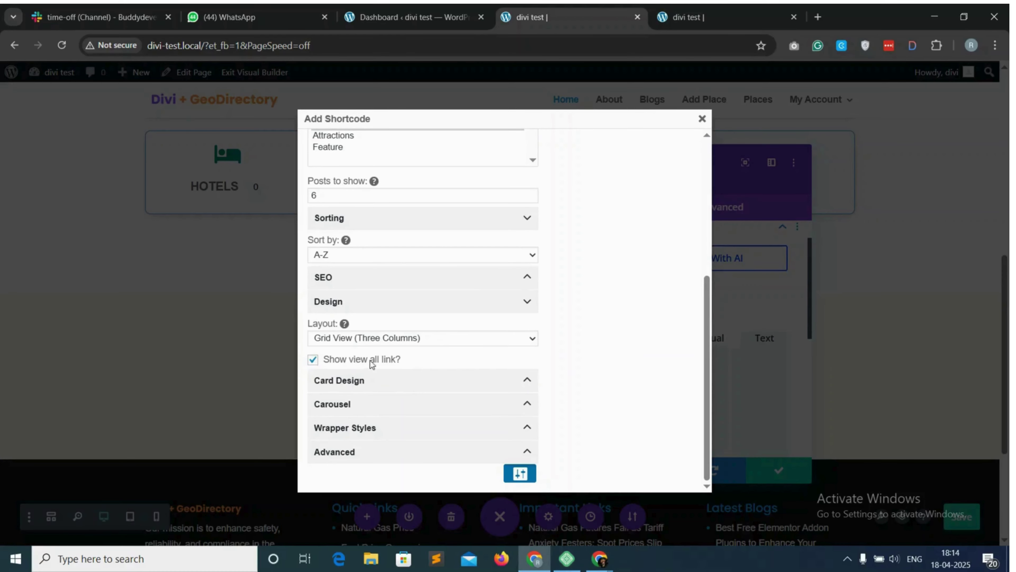
Step: Examine the shortcode's card design and carousel options, leaving them at their defaults
{"action": "left_click", "coordinate": [384, 380]}
{"action": "scroll", "coordinate": [383, 386], "scroll_direction": "down", "scroll_amount": 3}
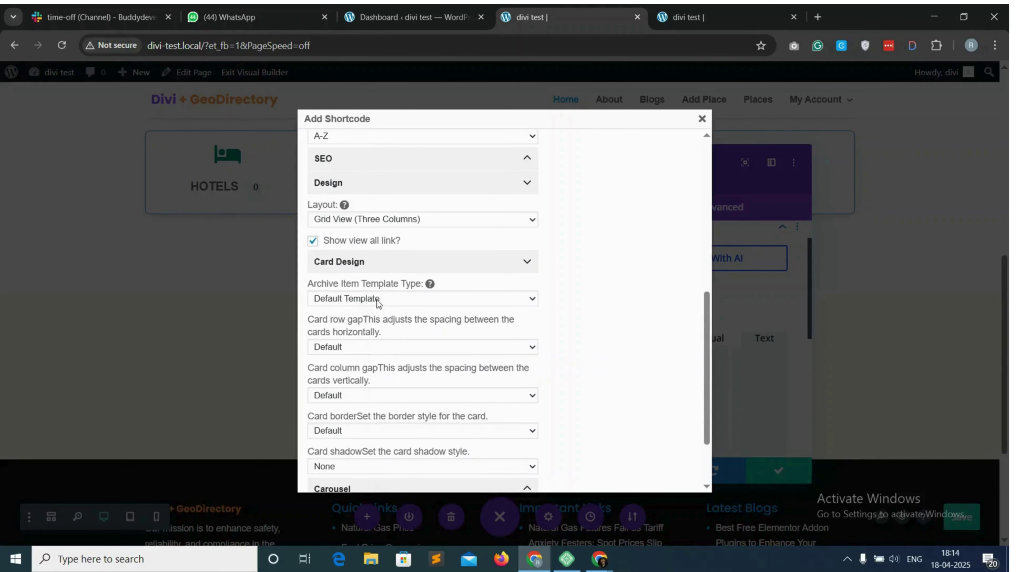
{"action": "scroll", "coordinate": [366, 304], "scroll_direction": "down", "scroll_amount": 1}
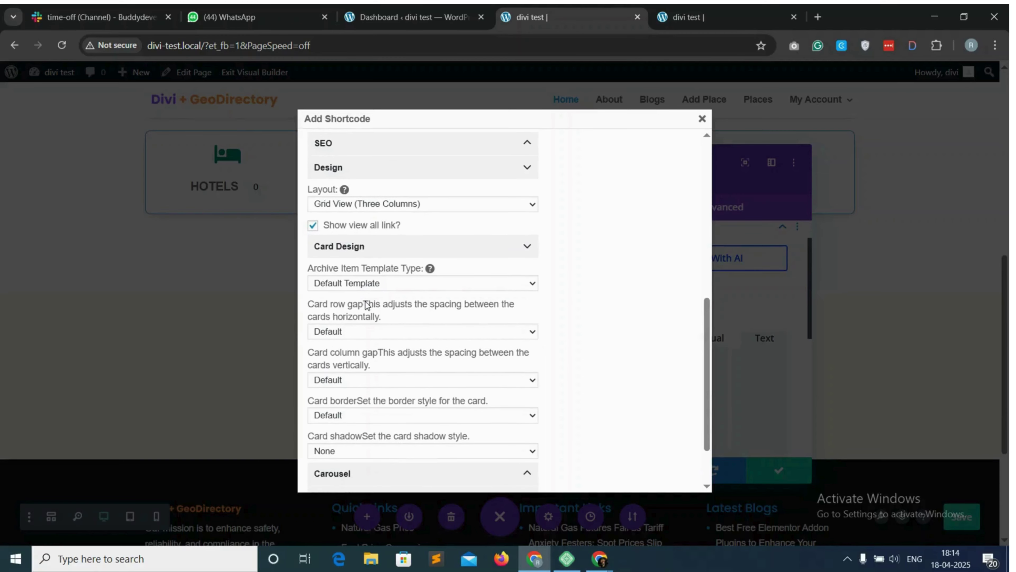
{"action": "scroll", "coordinate": [391, 369], "scroll_direction": "down", "scroll_amount": 3}
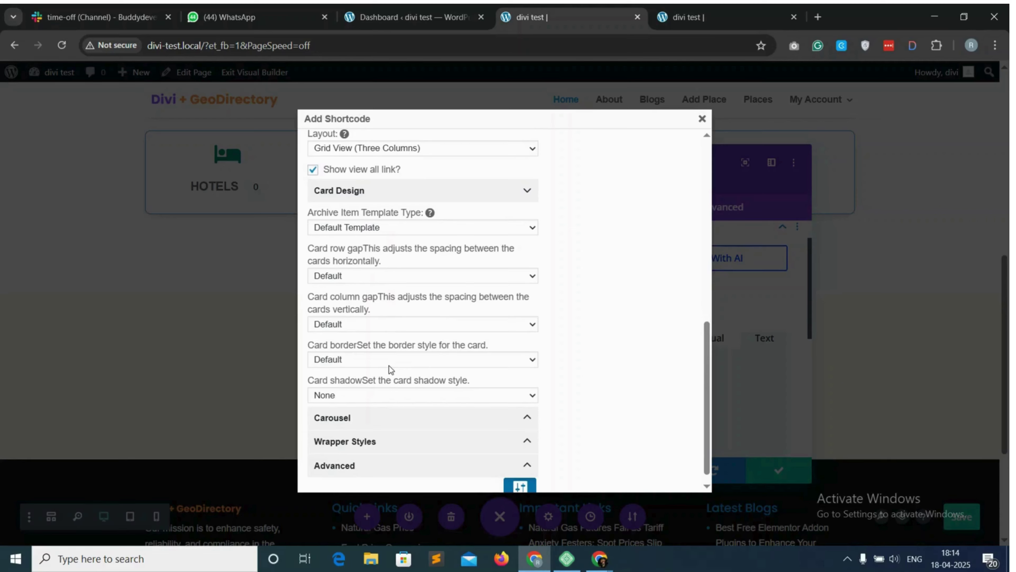
{"action": "scroll", "coordinate": [390, 368], "scroll_direction": "down", "scroll_amount": 1}
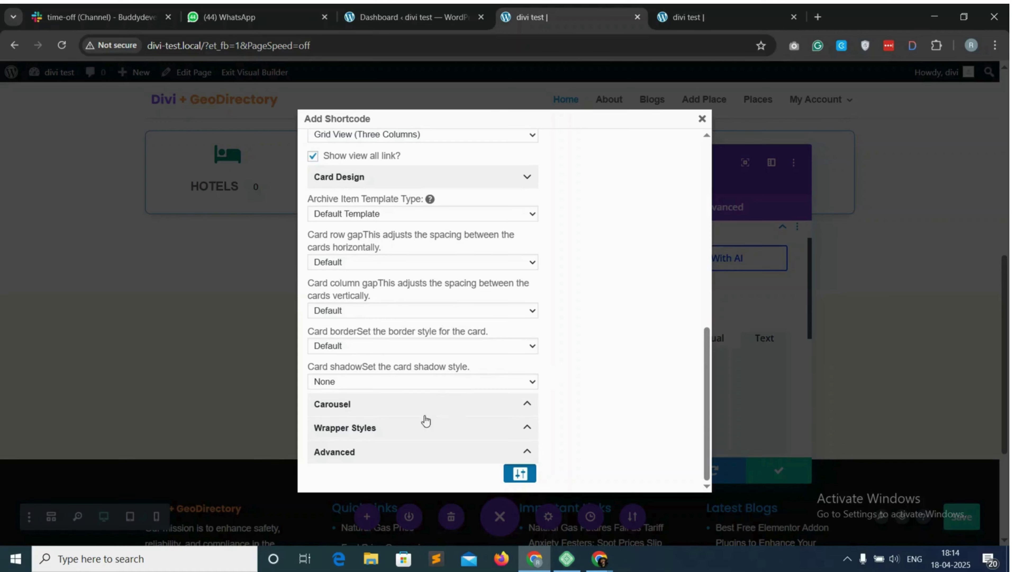
{"action": "left_click", "coordinate": [379, 408]}
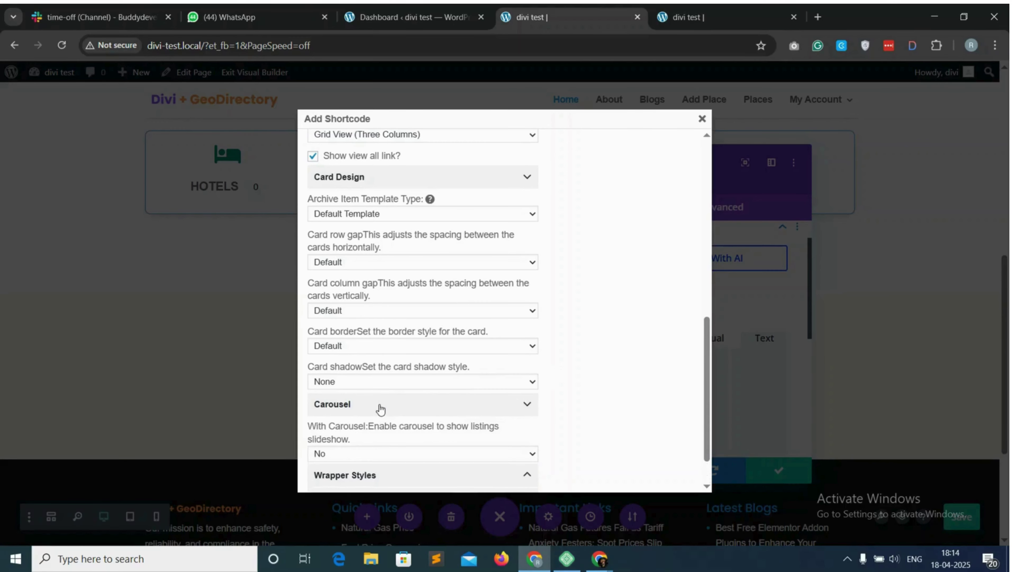
{"action": "scroll", "coordinate": [378, 408], "scroll_direction": "down", "scroll_amount": 1}
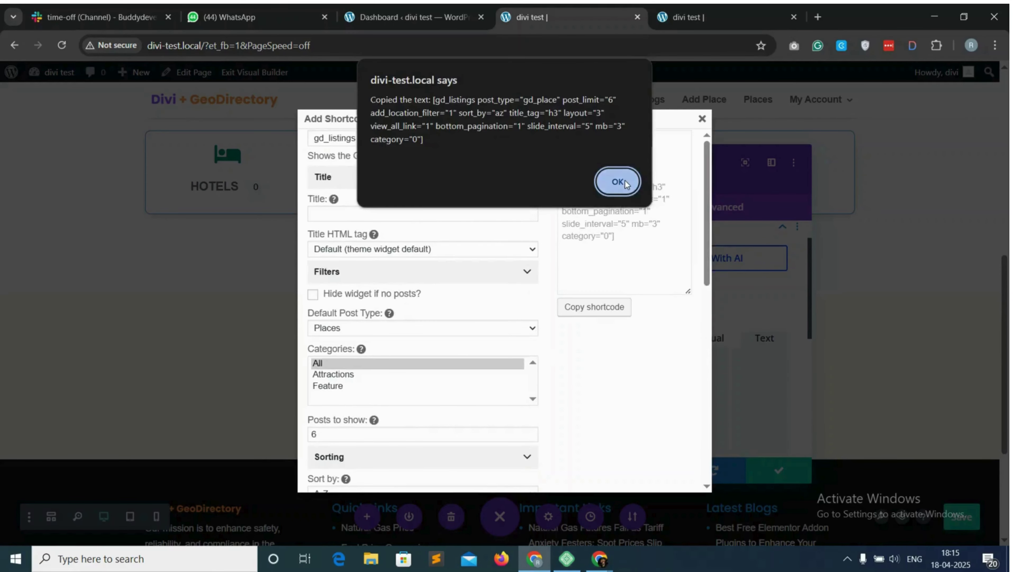
Step: Copy the configured gd_listings shortcode into the Text module's body, and save the module and the page
{"action": "left_click", "coordinate": [618, 182]}
{"action": "left_click", "coordinate": [702, 118]}
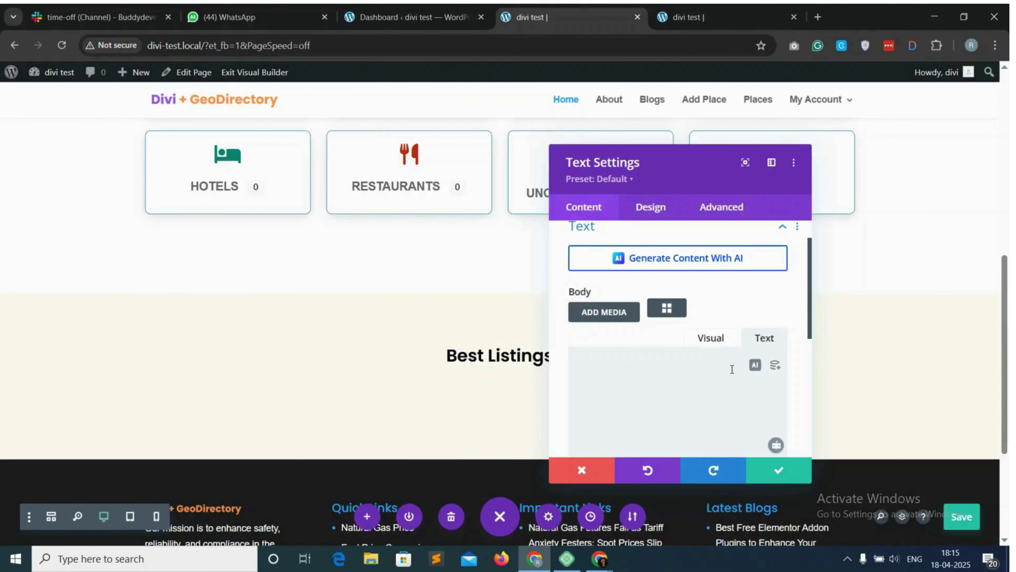
{"action": "left_click", "coordinate": [699, 366]}
{"action": "type", "text": "[gd_listings post_type=\"gd_place\" post_limit=\"4\" add_location_filter=\"1\" sort_by=\"az\" title_tag=\"h3\" layout=\"3\" view_all_link=\"1\" bottom_pagination=\"1\" slide_interval=\"5\" mb=\"3\" category=\"0\"]"}
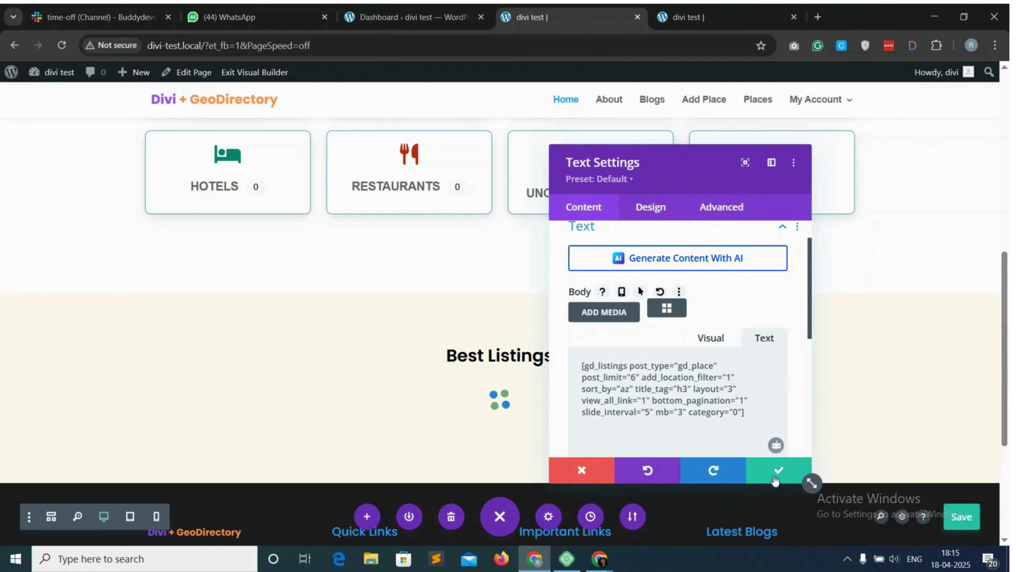
{"action": "left_click", "coordinate": [779, 471]}
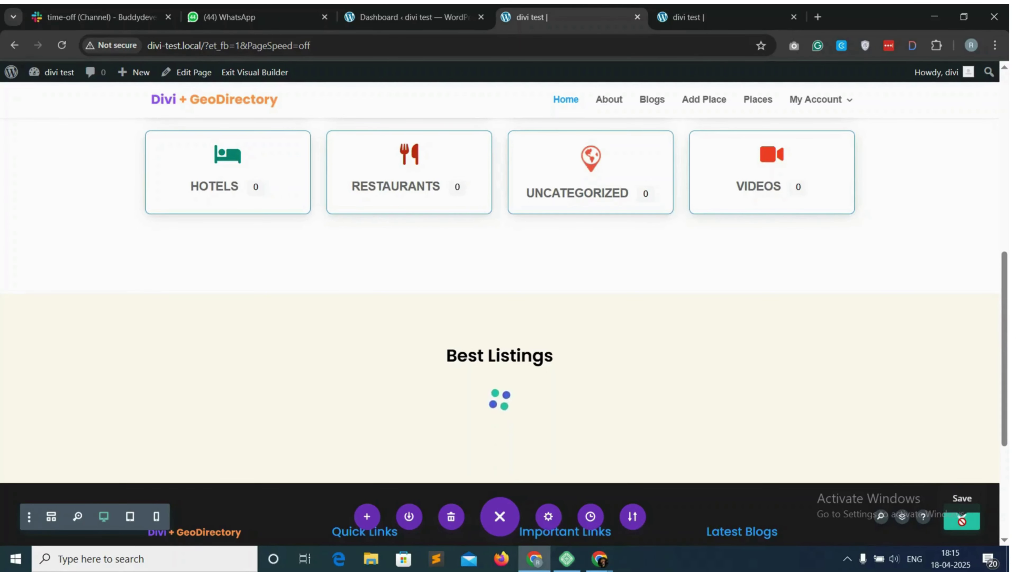
Step: Reload the live Home page and examine the Best Listings cards and their View all link
{"action": "left_click", "coordinate": [706, 13]}
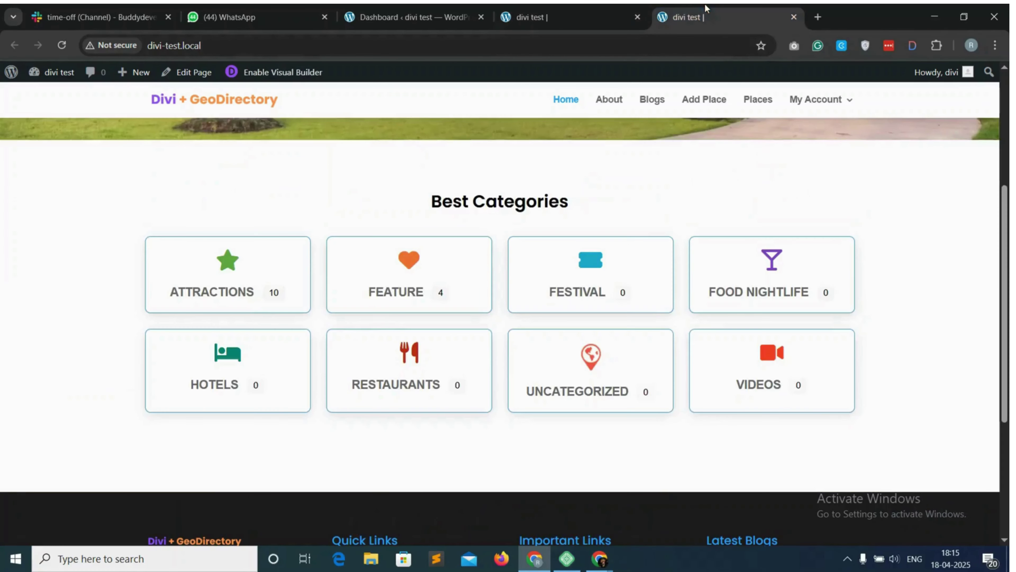
{"action": "left_click", "coordinate": [62, 46]}
{"action": "scroll", "coordinate": [880, 276], "scroll_direction": "down", "scroll_amount": 5}
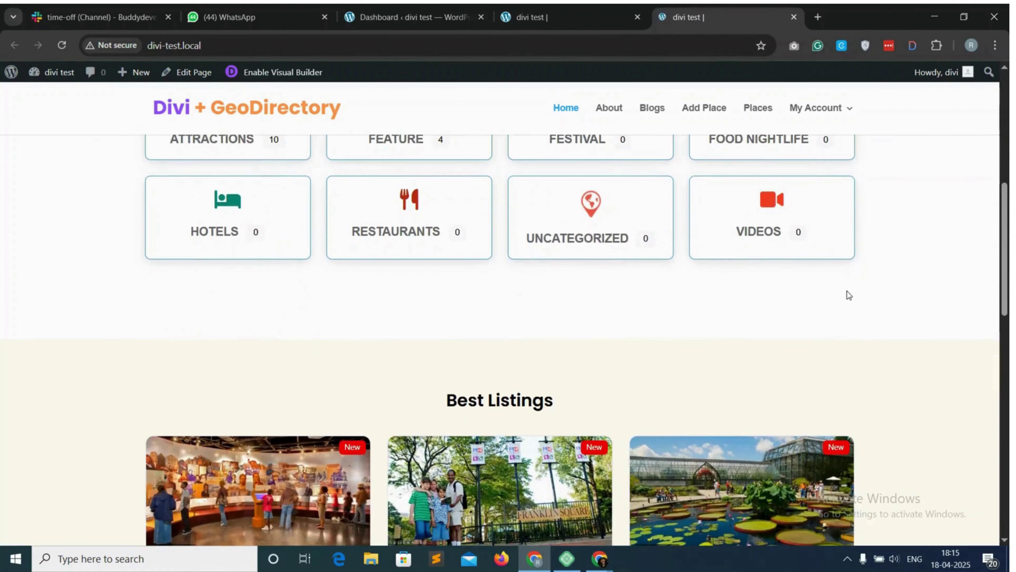
{"action": "scroll", "coordinate": [675, 297], "scroll_direction": "down", "scroll_amount": 2}
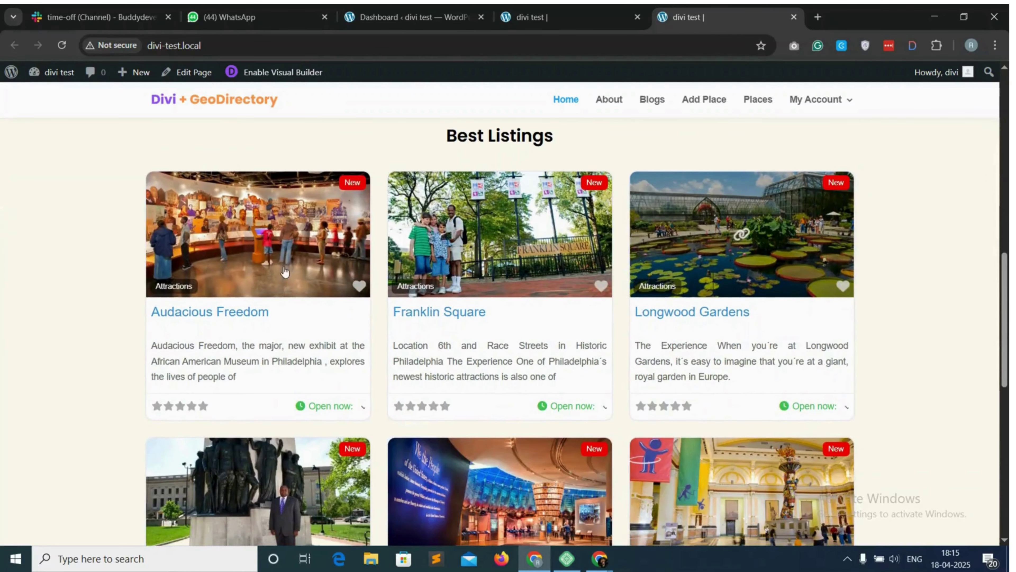
{"action": "scroll", "coordinate": [713, 302], "scroll_direction": "down", "scroll_amount": 2}
{"action": "scroll", "coordinate": [713, 302], "scroll_direction": "down", "scroll_amount": 3}
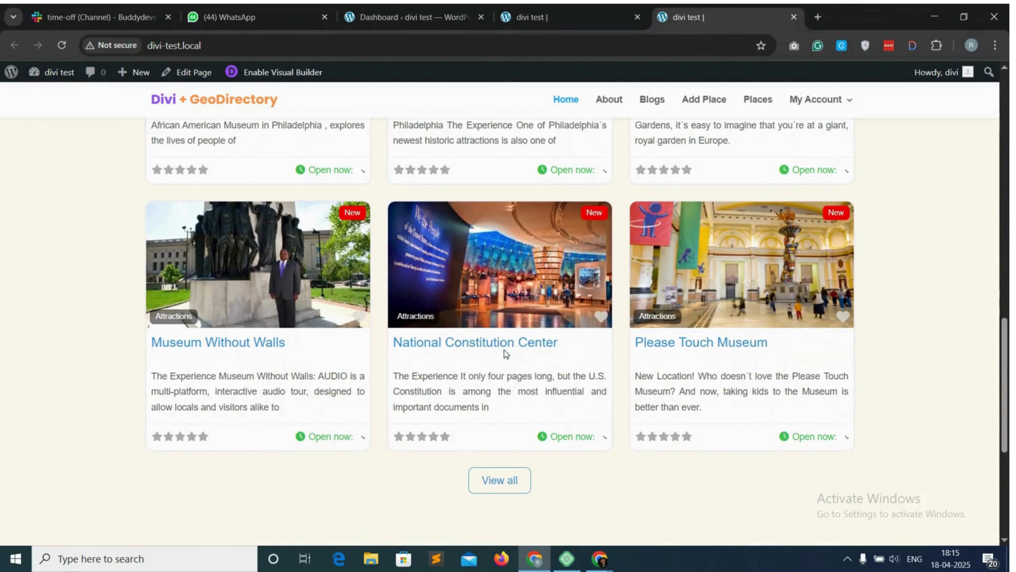
{"action": "scroll", "coordinate": [614, 384], "scroll_direction": "down", "scroll_amount": 2}
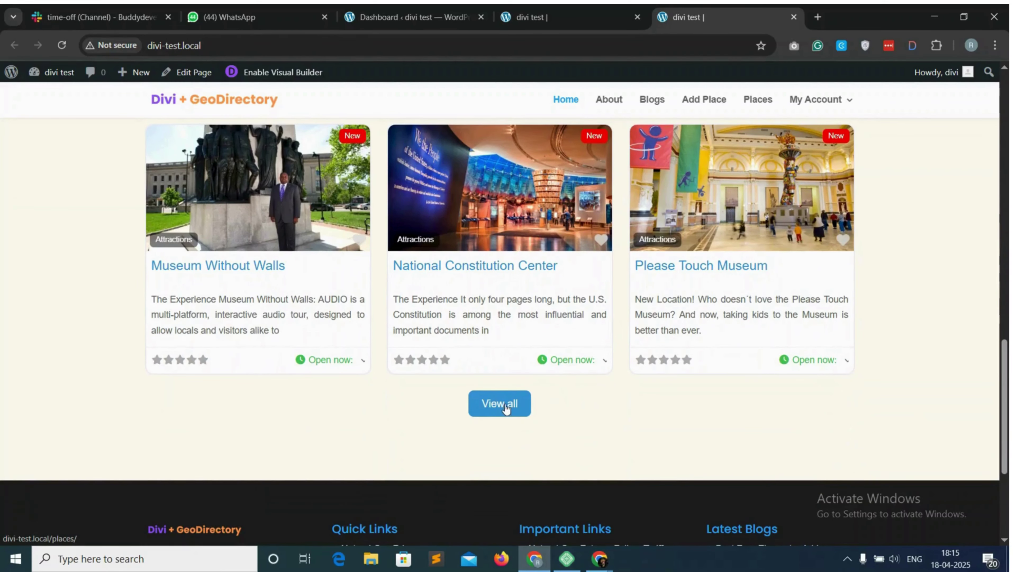
{"action": "scroll", "coordinate": [601, 403], "scroll_direction": "up", "scroll_amount": 1}
{"action": "scroll", "coordinate": [601, 401], "scroll_direction": "up", "scroll_amount": 5}
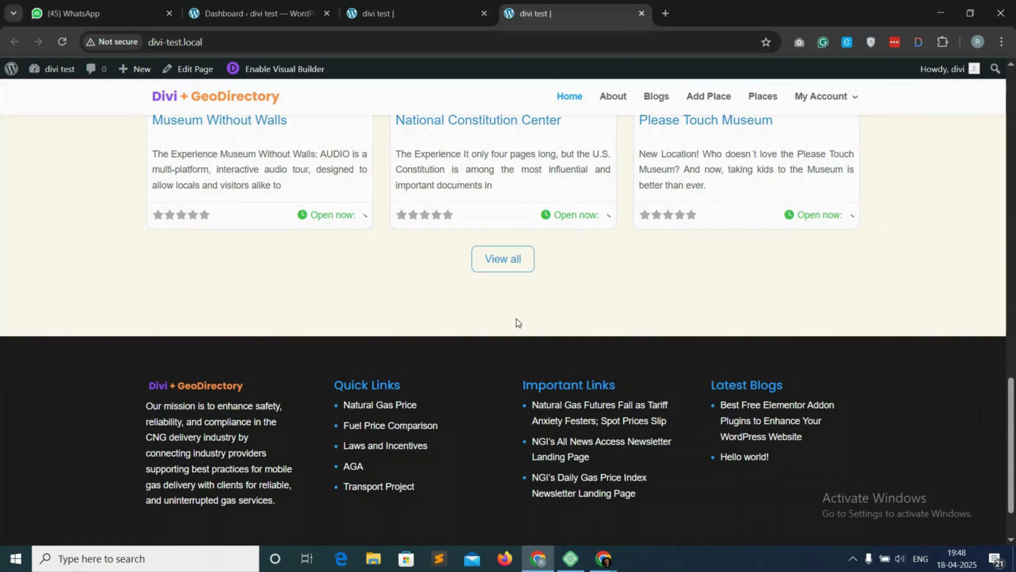
Step: Return to the Visual Builder and insert a regular section with a two-equal-column row below the Best Listings section
{"action": "left_click", "coordinate": [418, 5]}
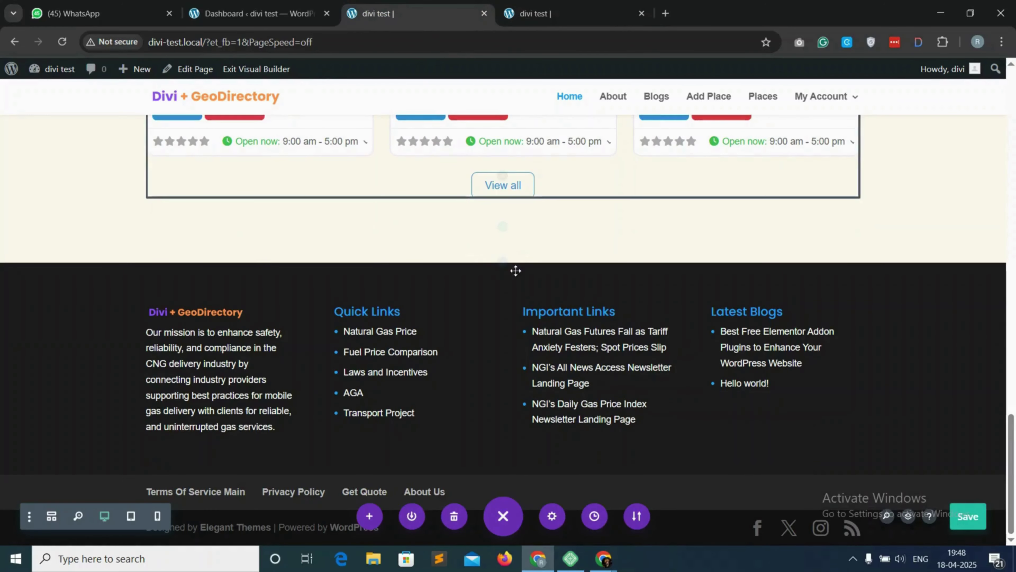
{"action": "mouse_move", "coordinate": [505, 265]}
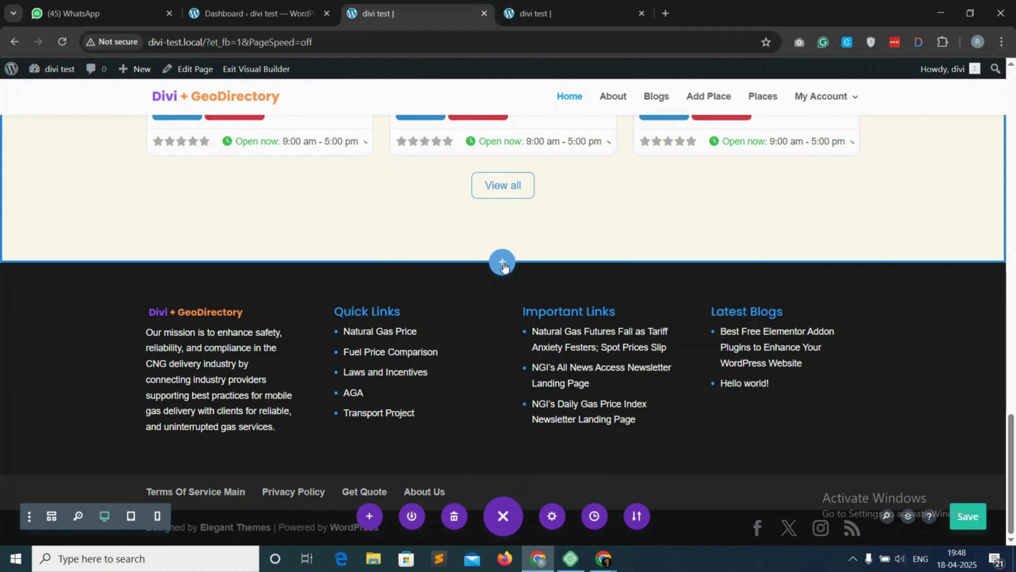
{"action": "left_click", "coordinate": [504, 266]}
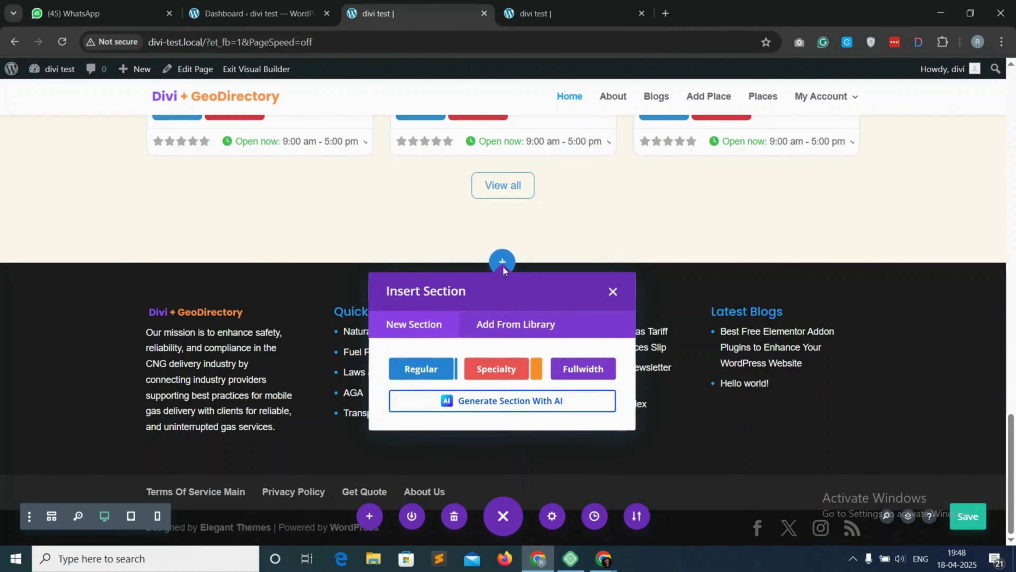
{"action": "left_click", "coordinate": [425, 367]}
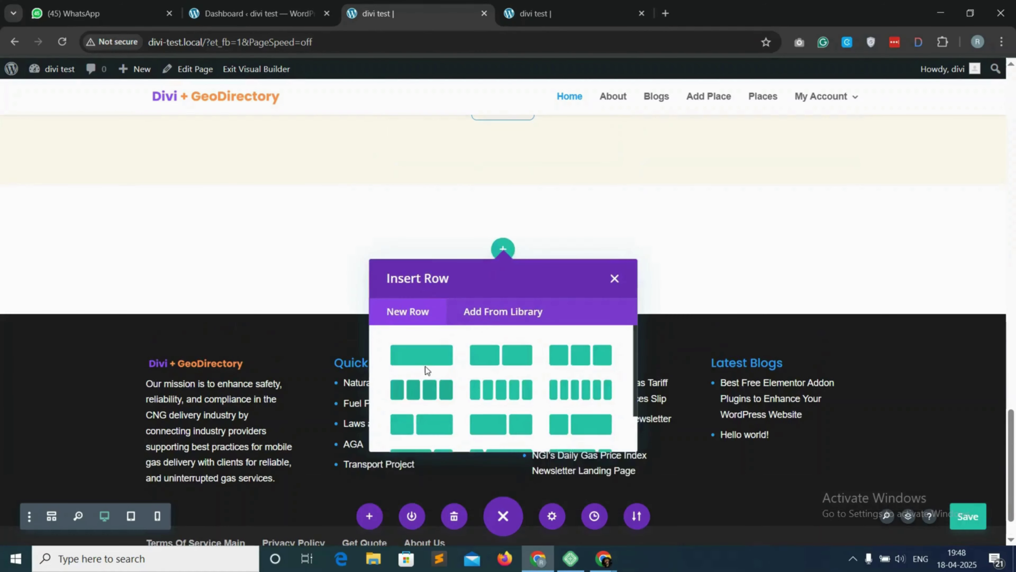
{"action": "left_click", "coordinate": [509, 356]}
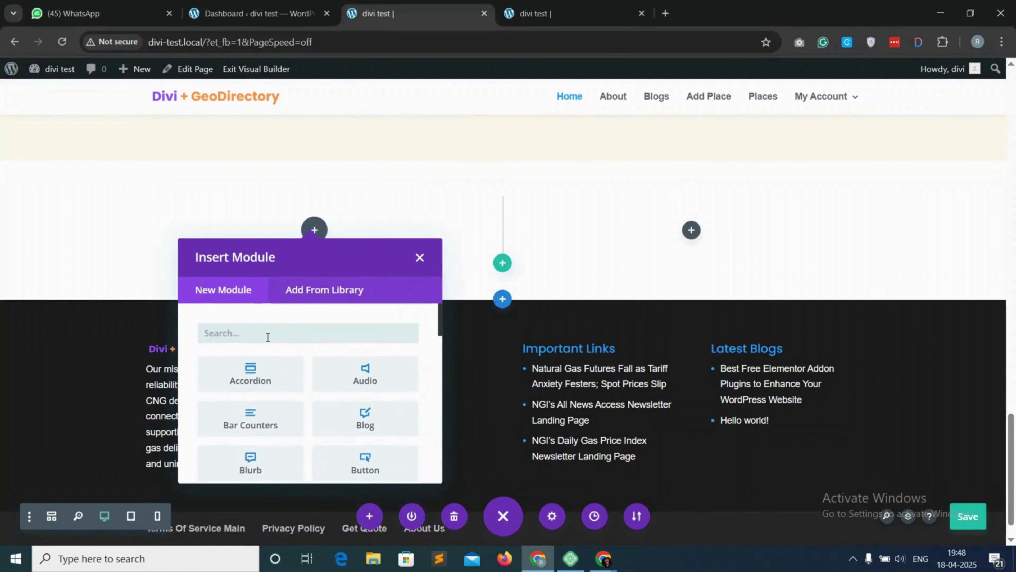
Step: Insert a Text module in the first column of the empty row and clear its placeholder body text
{"action": "type", "text": "text"}
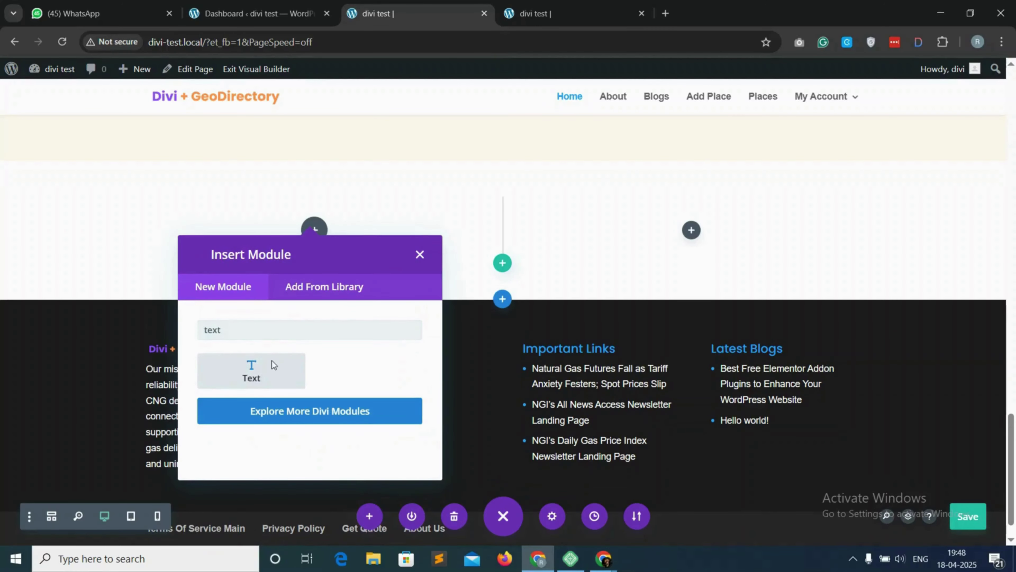
{"action": "left_click", "coordinate": [272, 362]}
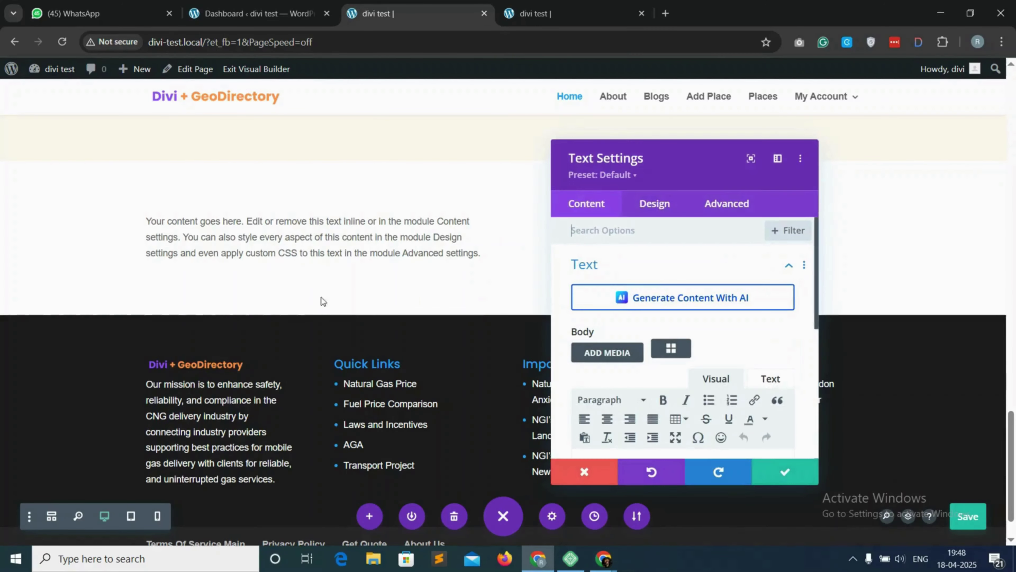
{"action": "left_click", "coordinate": [770, 378]}
{"action": "scroll", "coordinate": [701, 346], "scroll_direction": "down", "scroll_amount": 3}
{"action": "scroll", "coordinate": [710, 263], "scroll_direction": "up", "scroll_amount": 2}
{"action": "left_click", "coordinate": [682, 344]}
{"action": "key", "text": "ctrl+a"}
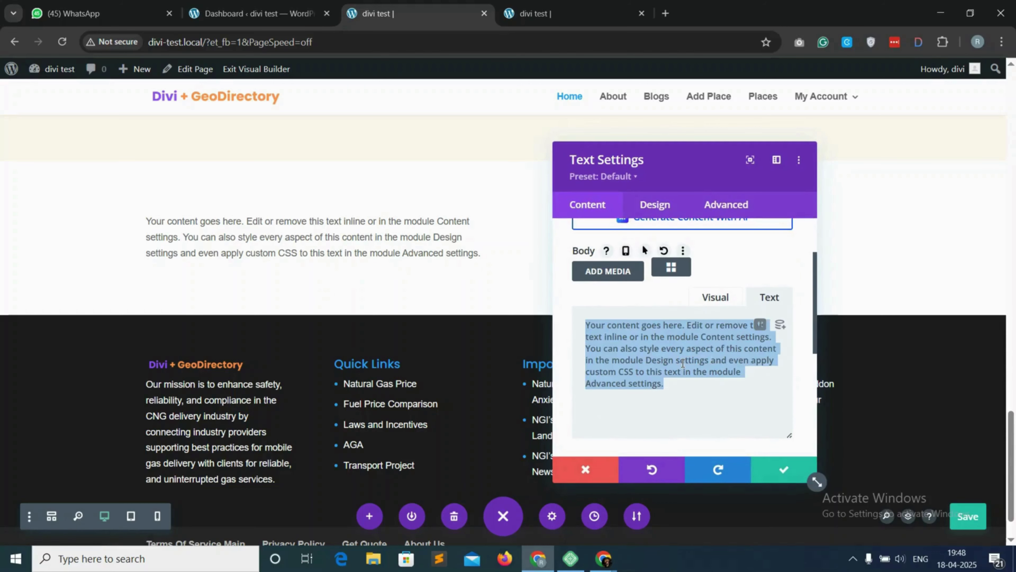
{"action": "key", "text": "BackSpace"}
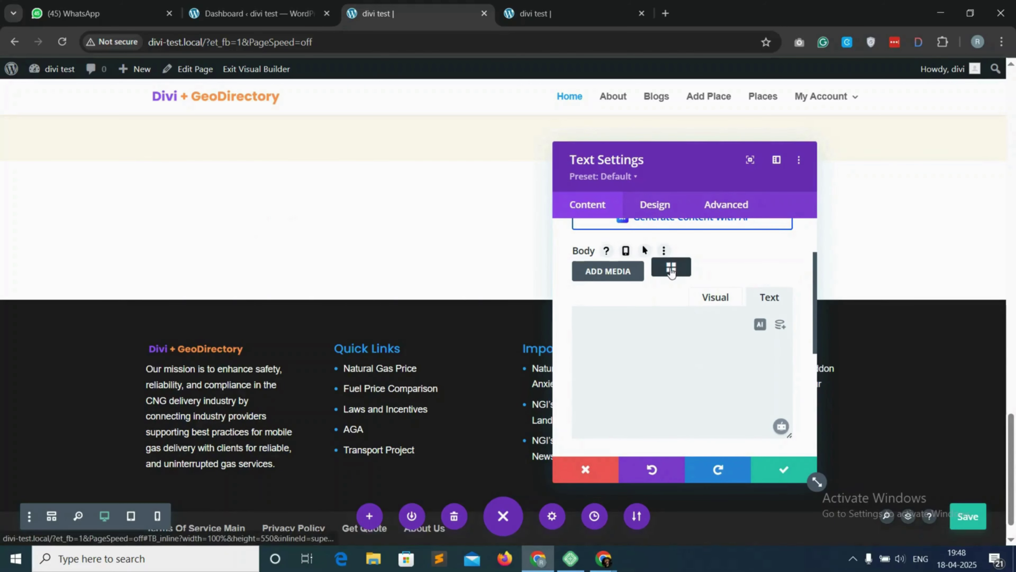
Step: Start a gd_listings shortcode for the body, filtered to all Places categories with 3 posts to show
{"action": "left_click", "coordinate": [671, 268]}
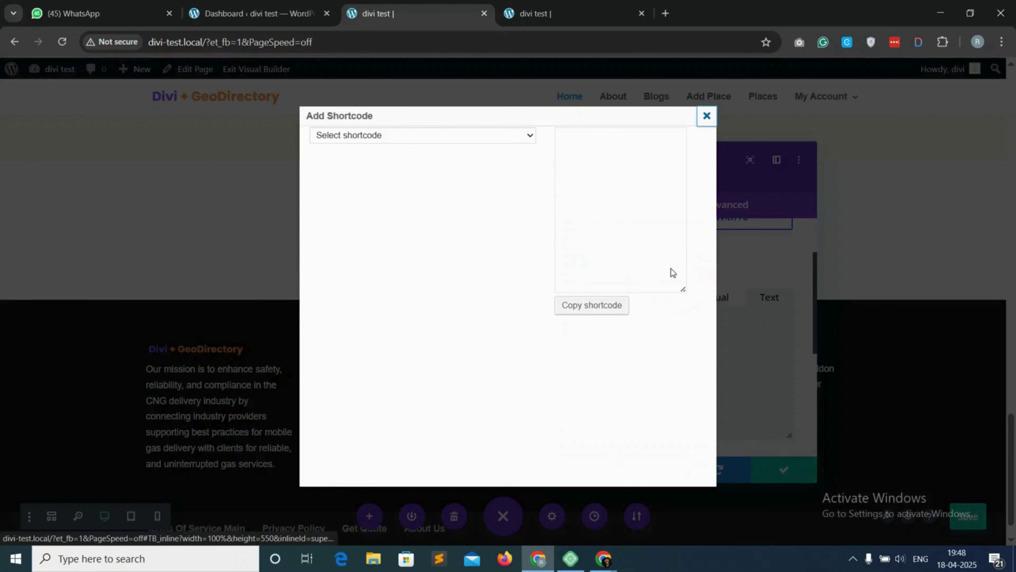
{"action": "left_click", "coordinate": [423, 138]}
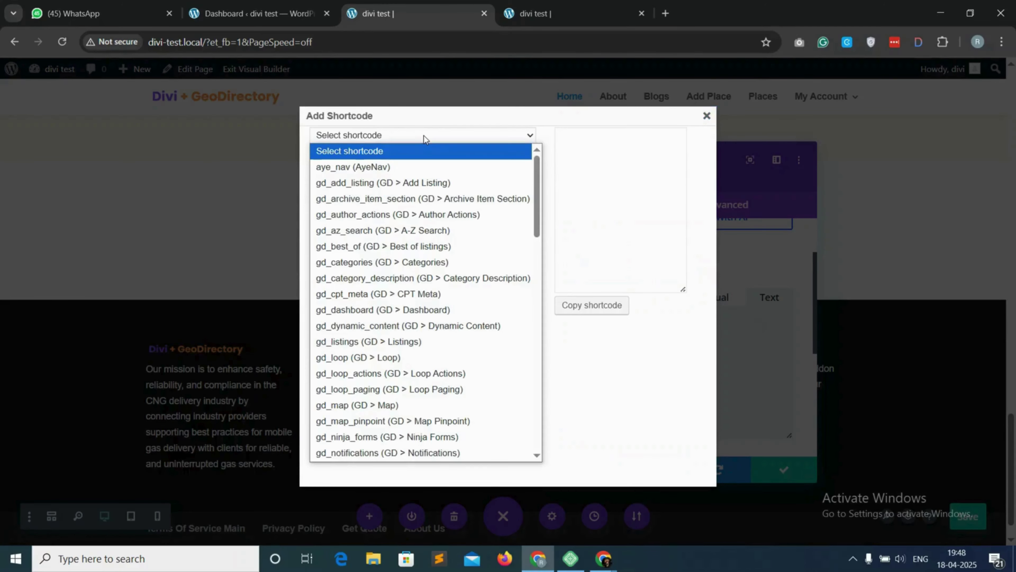
{"action": "left_click", "coordinate": [409, 345]}
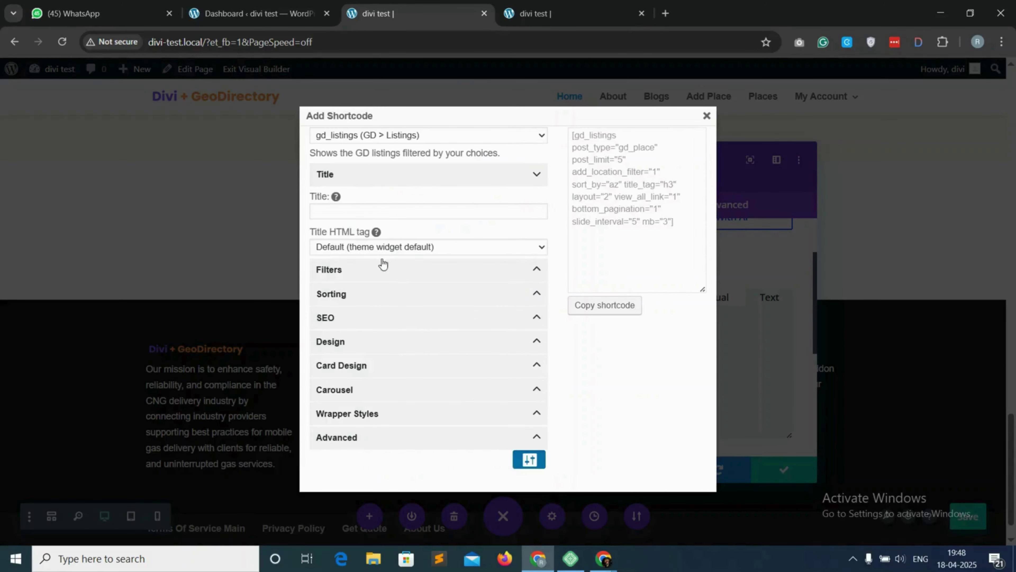
{"action": "left_click", "coordinate": [382, 271]}
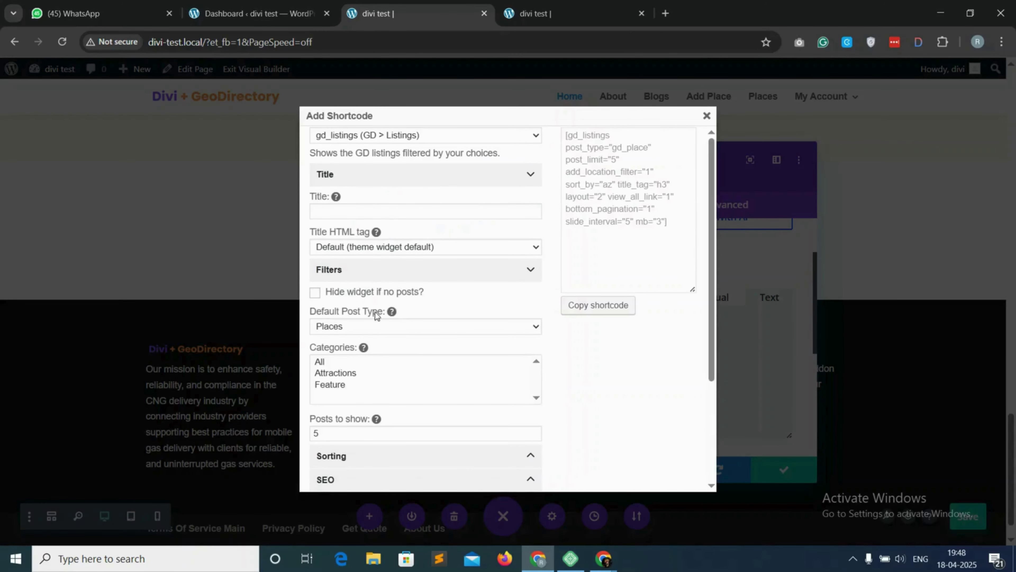
{"action": "left_click", "coordinate": [337, 361]}
{"action": "scroll", "coordinate": [339, 384], "scroll_direction": "down", "scroll_amount": 1}
{"action": "left_click_drag", "start_coordinate": [337, 396], "coordinate": [305, 399]}
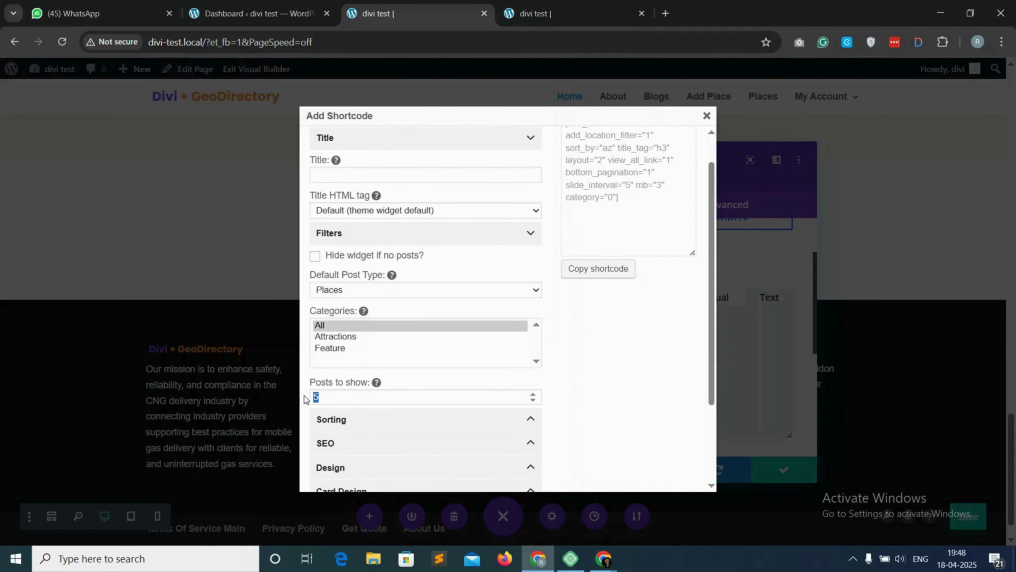
{"action": "type", "text": "3"}
Step: Set the listings shortcode's layout to List view and its card shadow to Small
{"action": "scroll", "coordinate": [362, 428], "scroll_direction": "down", "scroll_amount": 1}
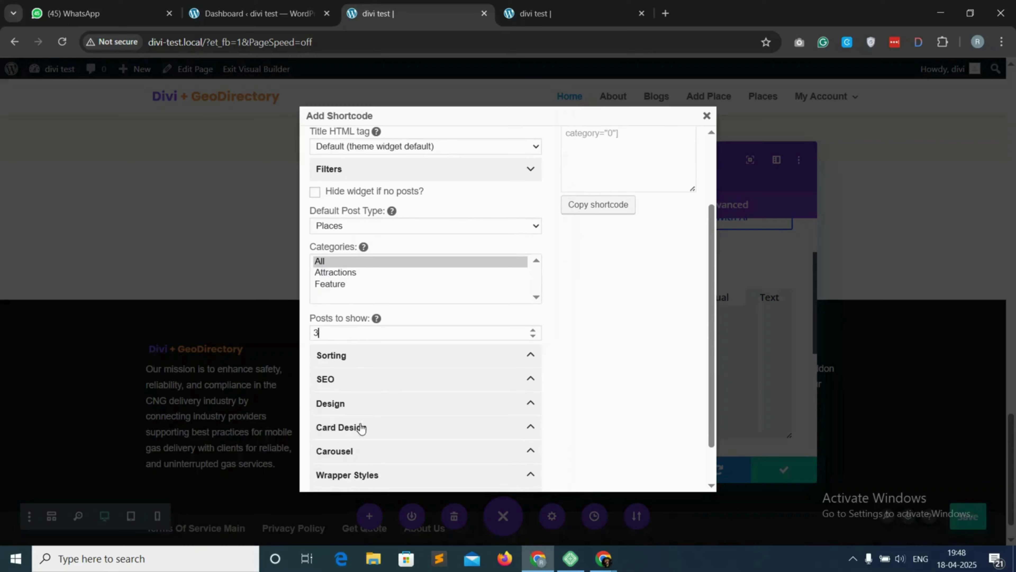
{"action": "left_click", "coordinate": [388, 403]}
{"action": "scroll", "coordinate": [384, 400], "scroll_direction": "down", "scroll_amount": 3}
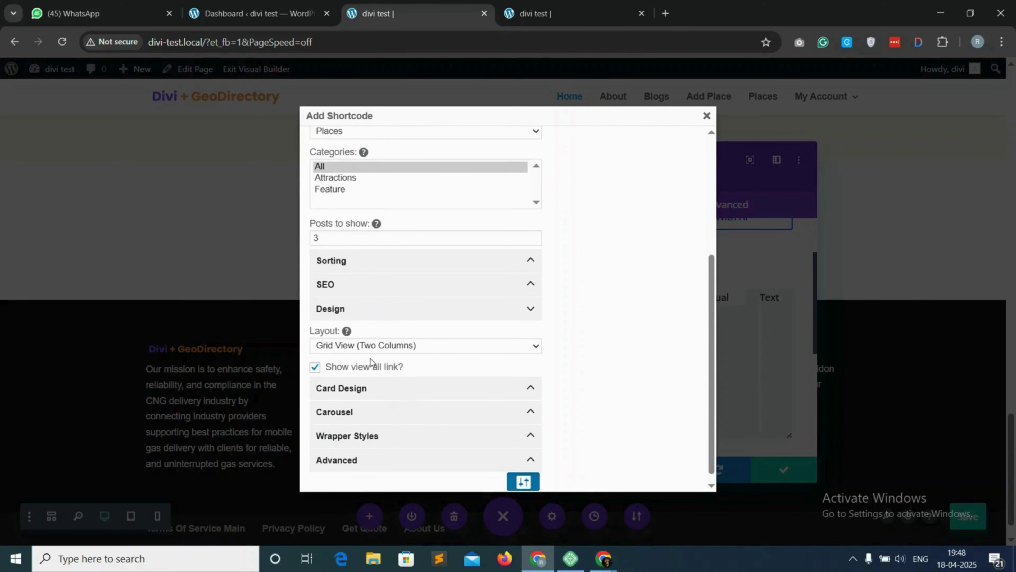
{"action": "left_click", "coordinate": [405, 347]}
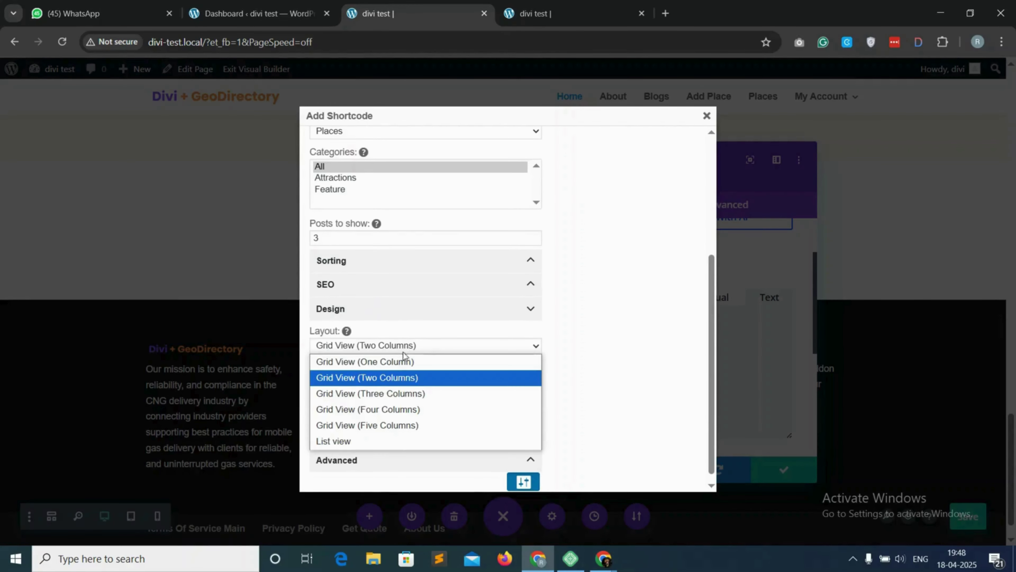
{"action": "left_click", "coordinate": [356, 439]}
{"action": "left_click", "coordinate": [395, 390]}
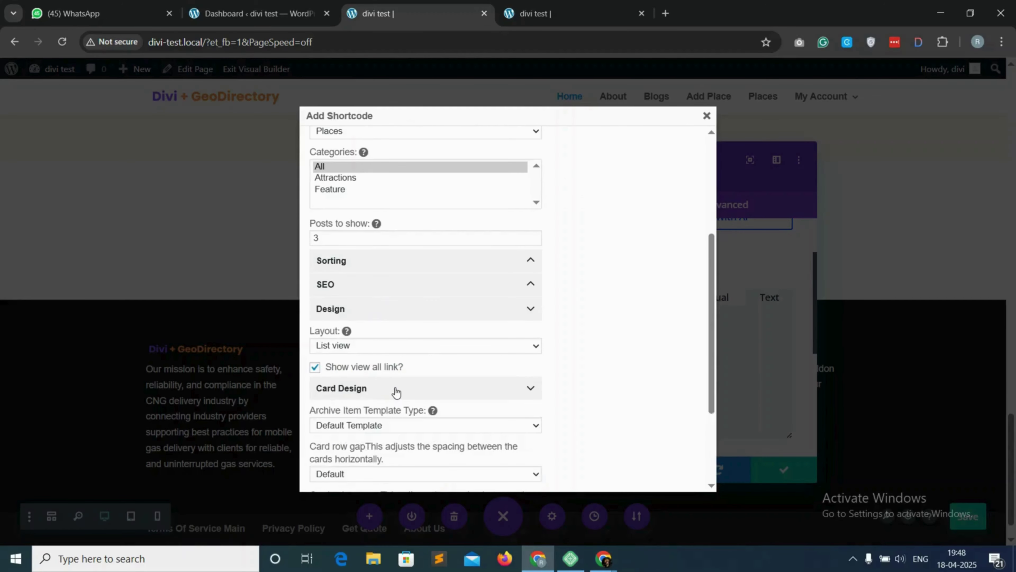
{"action": "scroll", "coordinate": [395, 390], "scroll_direction": "down", "scroll_amount": 5}
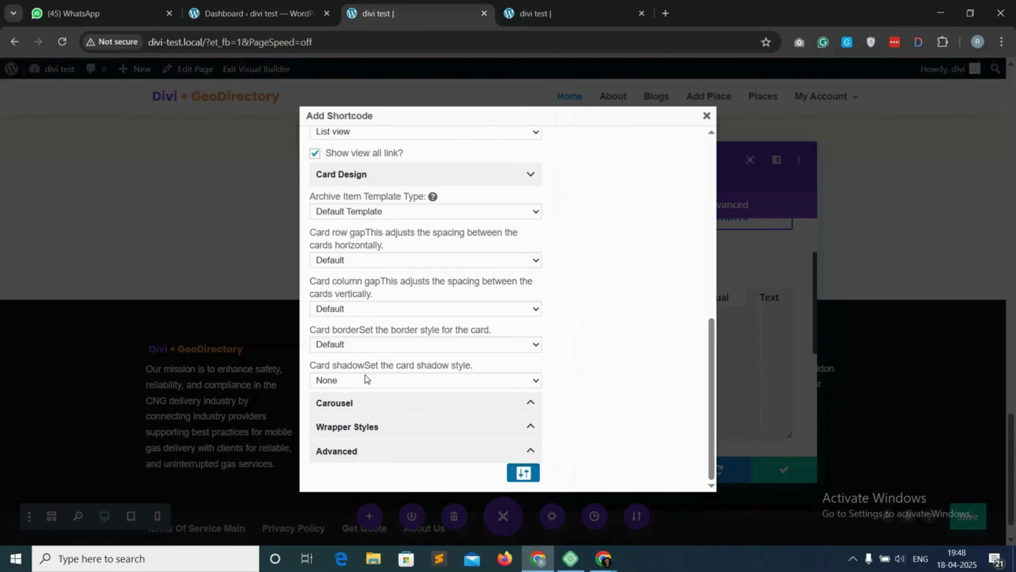
{"action": "left_click", "coordinate": [376, 382]}
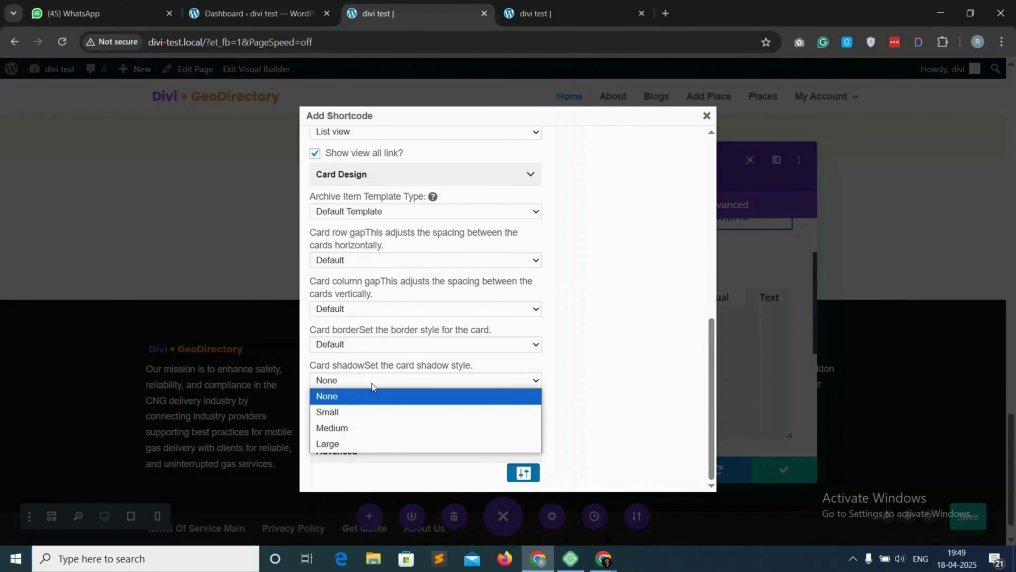
{"action": "left_click", "coordinate": [354, 414]}
Step: Copy the generated gd_listings shortcode, paste it into the Text module's body and save the module
{"action": "scroll", "coordinate": [630, 286], "scroll_direction": "up", "scroll_amount": 8}
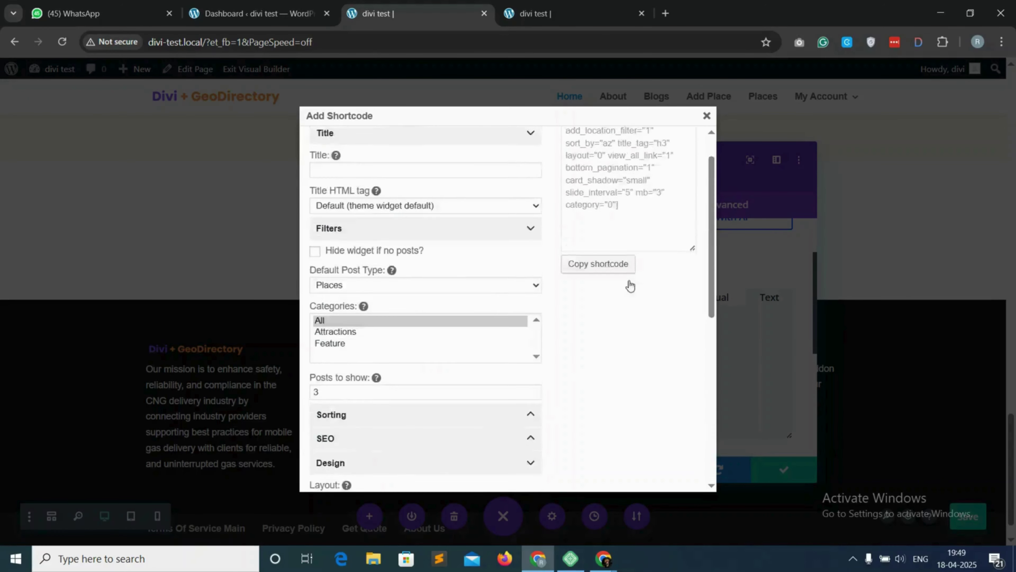
{"action": "left_click", "coordinate": [608, 309]}
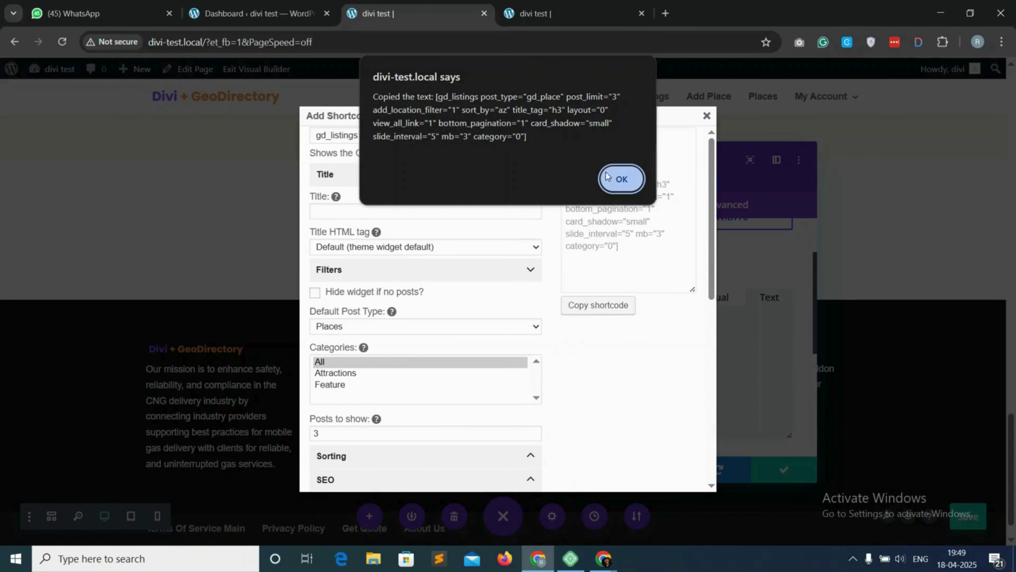
{"action": "left_click", "coordinate": [622, 177]}
{"action": "left_click", "coordinate": [707, 116]}
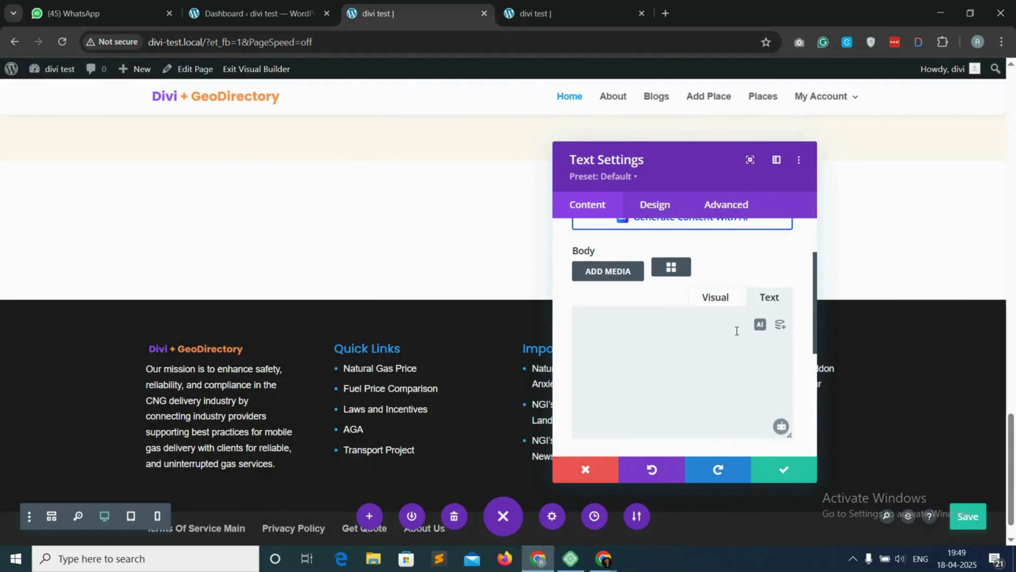
{"action": "left_click", "coordinate": [688, 322]}
{"action": "key", "text": "ctrl+v"}
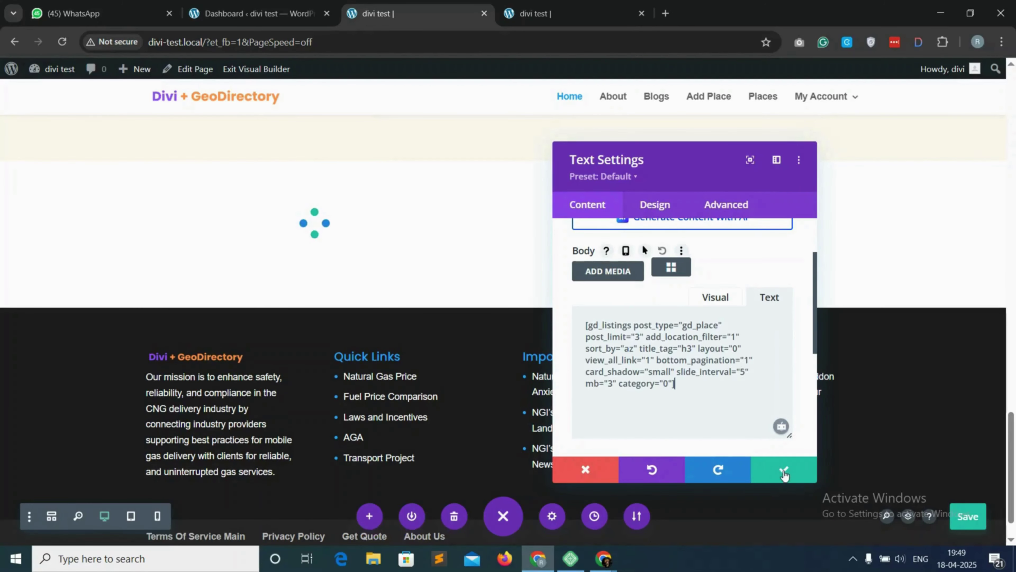
{"action": "left_click", "coordinate": [784, 472]}
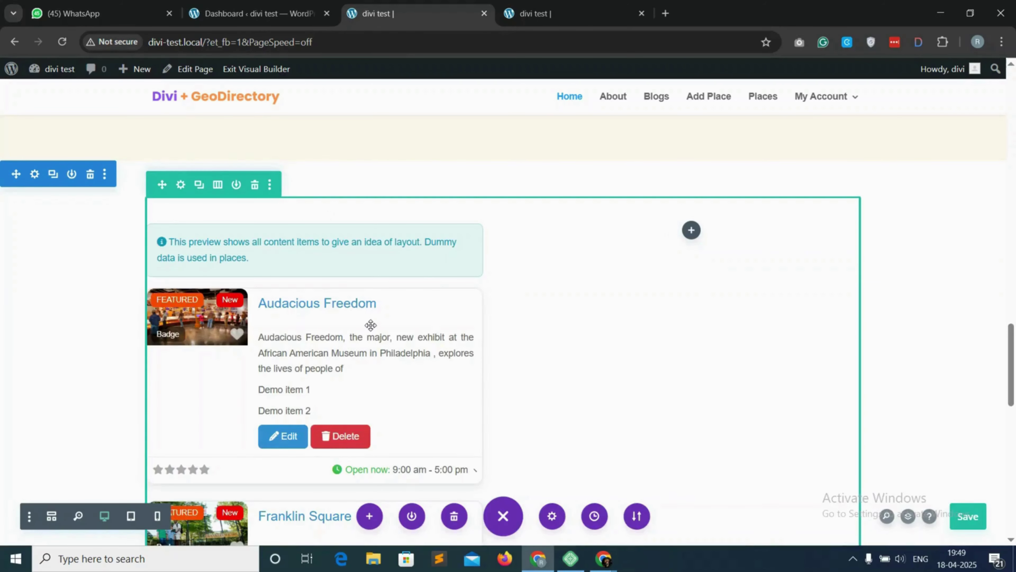
Step: Insert a Text module in the second column beside the listings and clear its placeholder body text
{"action": "scroll", "coordinate": [373, 333], "scroll_direction": "down", "scroll_amount": 2}
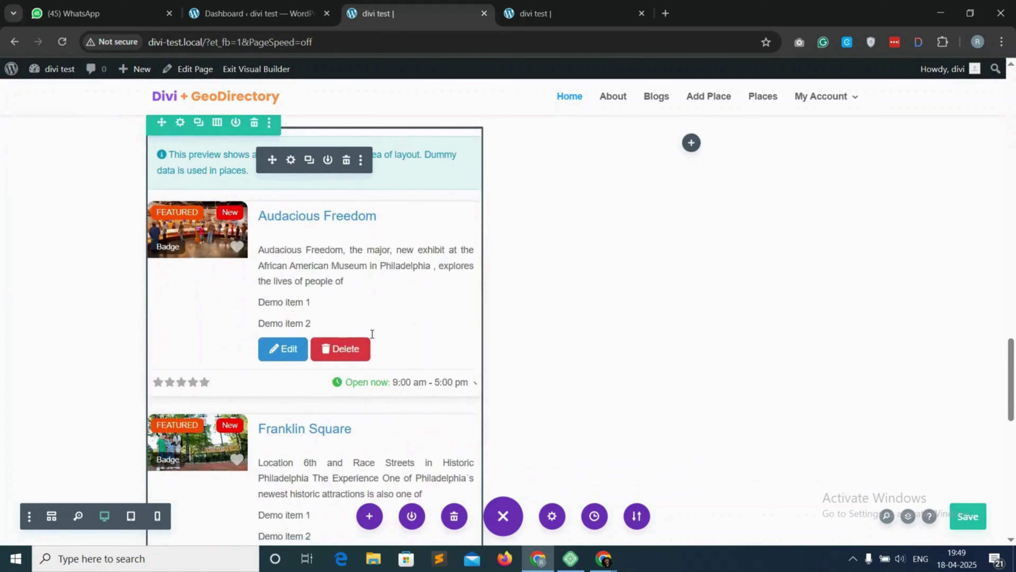
{"action": "left_click", "coordinate": [691, 239]}
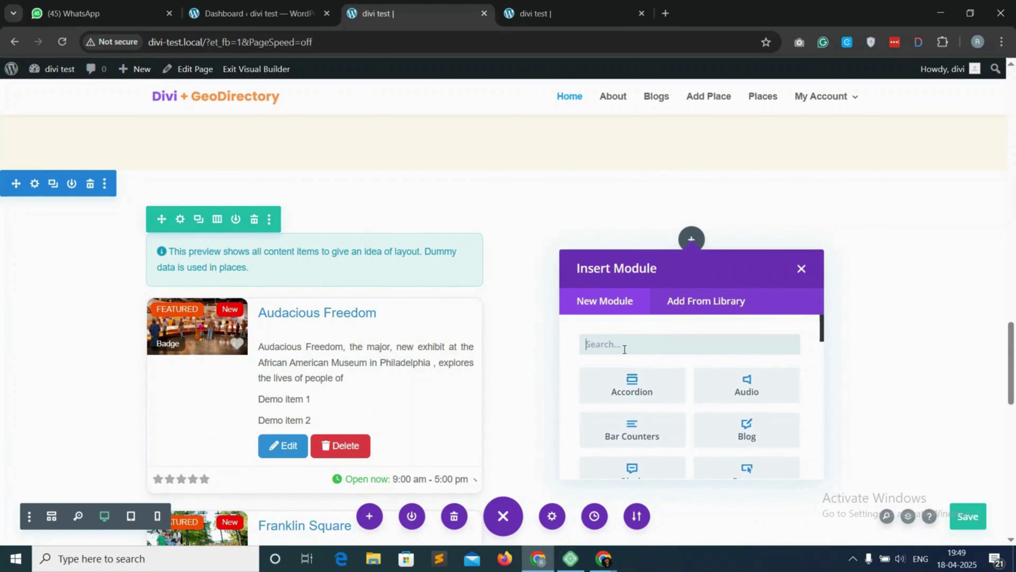
{"action": "type", "text": "text"}
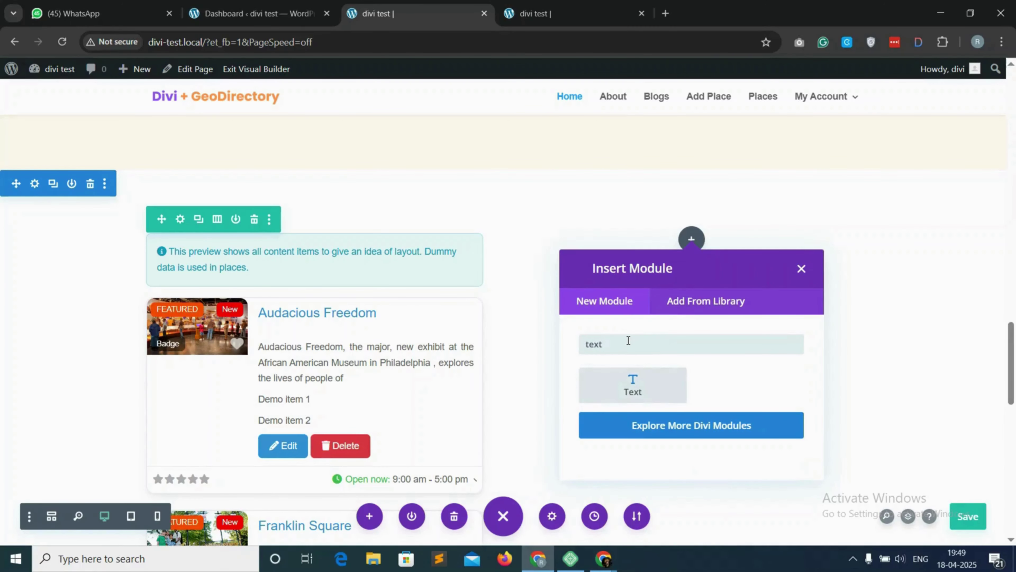
{"action": "left_click", "coordinate": [644, 383]}
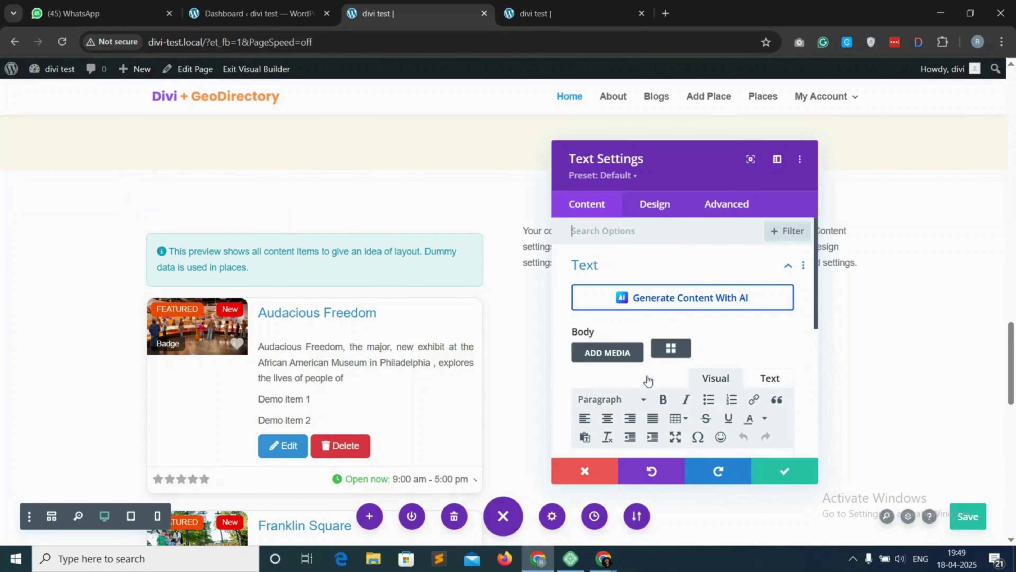
{"action": "left_click", "coordinate": [770, 378]}
{"action": "left_click", "coordinate": [675, 315]}
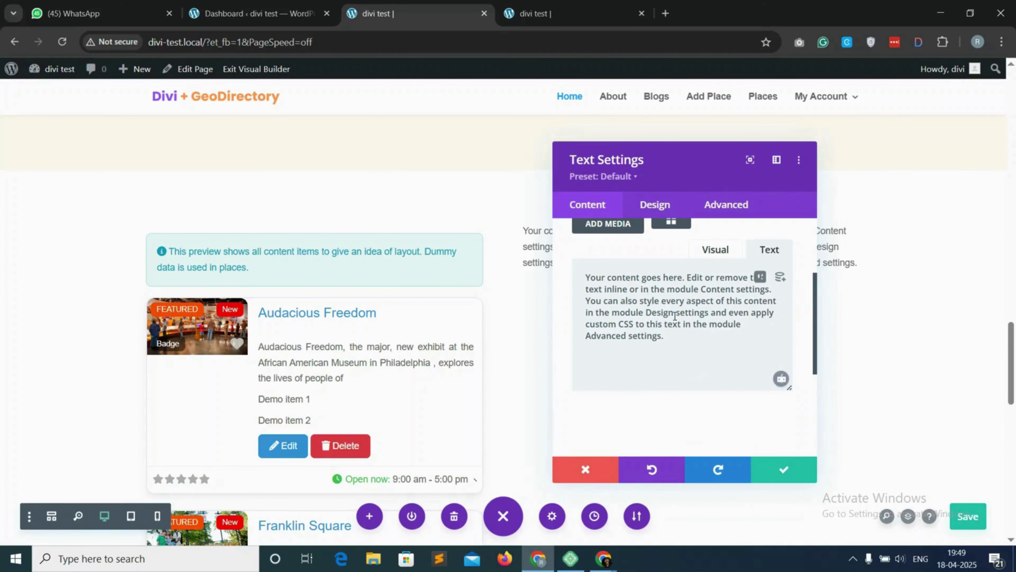
{"action": "key", "text": "ctrl+a"}
{"action": "key", "text": "Delete"}
{"action": "scroll", "coordinate": [665, 234], "scroll_direction": "up", "scroll_amount": 1}
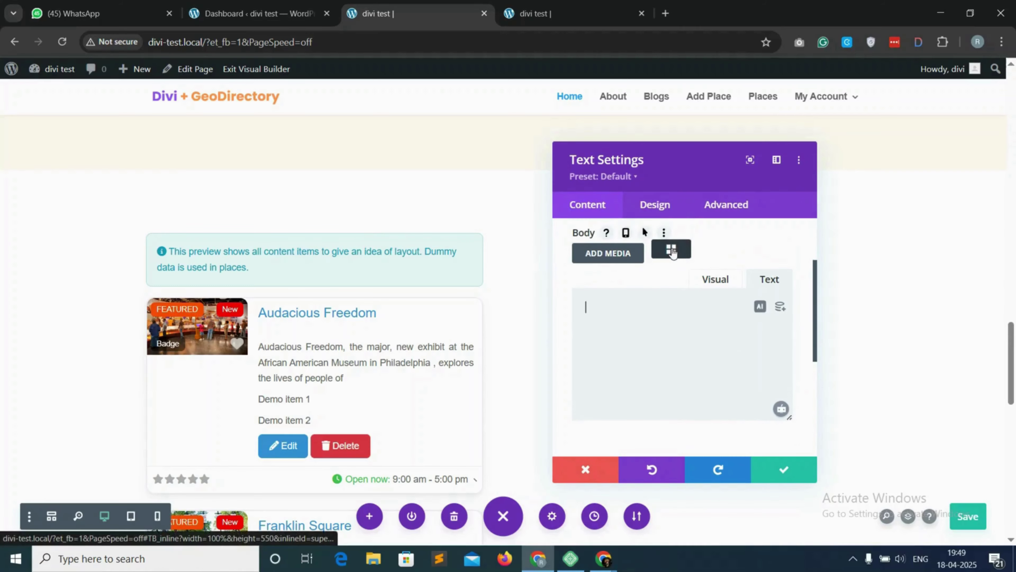
Step: Generate a gd_map shortcode with default options and paste it into the second Text module's body
{"action": "left_click", "coordinate": [672, 248]}
{"action": "left_click", "coordinate": [410, 136]}
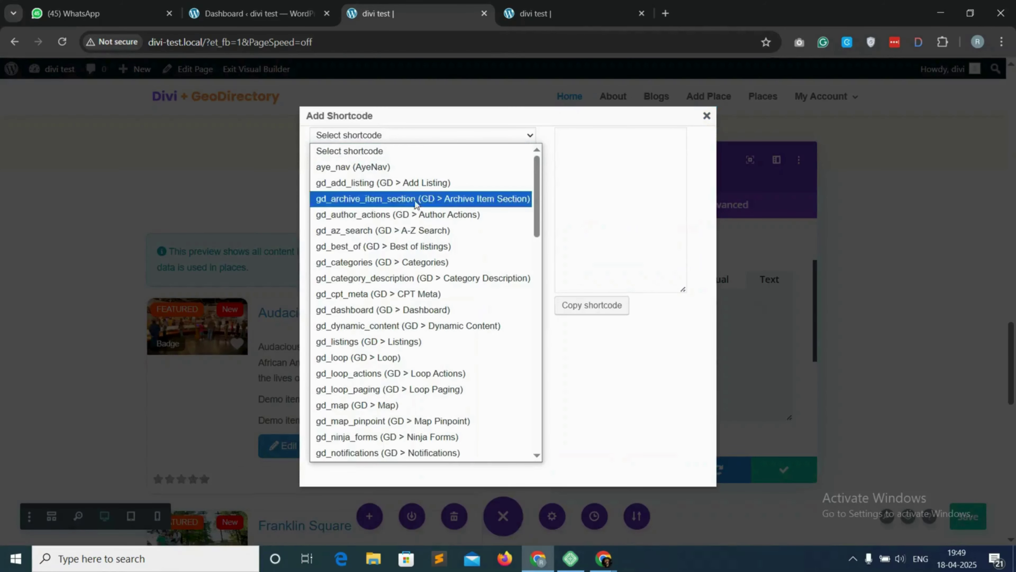
{"action": "scroll", "coordinate": [403, 351], "scroll_direction": "down", "scroll_amount": 2}
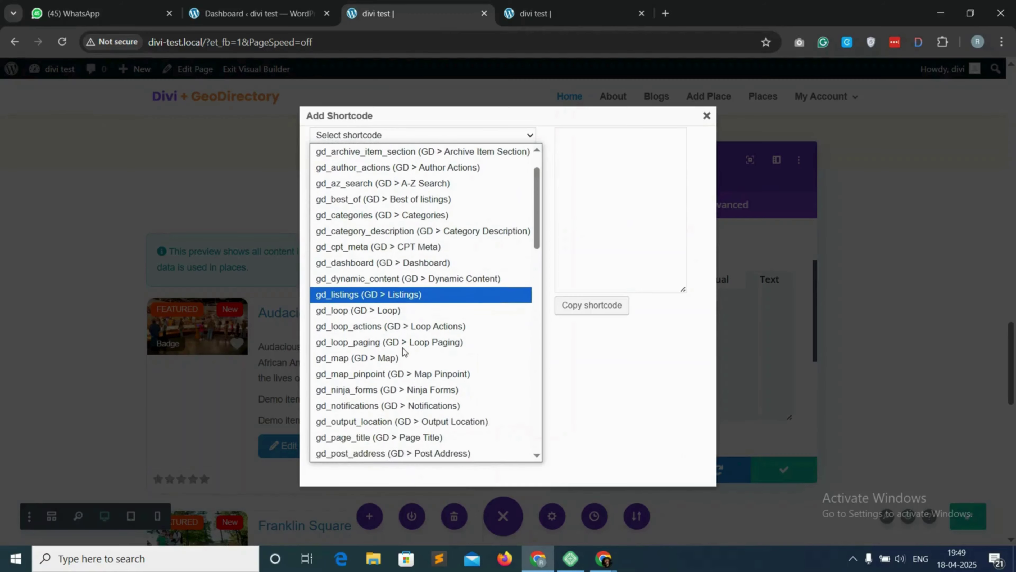
{"action": "left_click", "coordinate": [390, 352]}
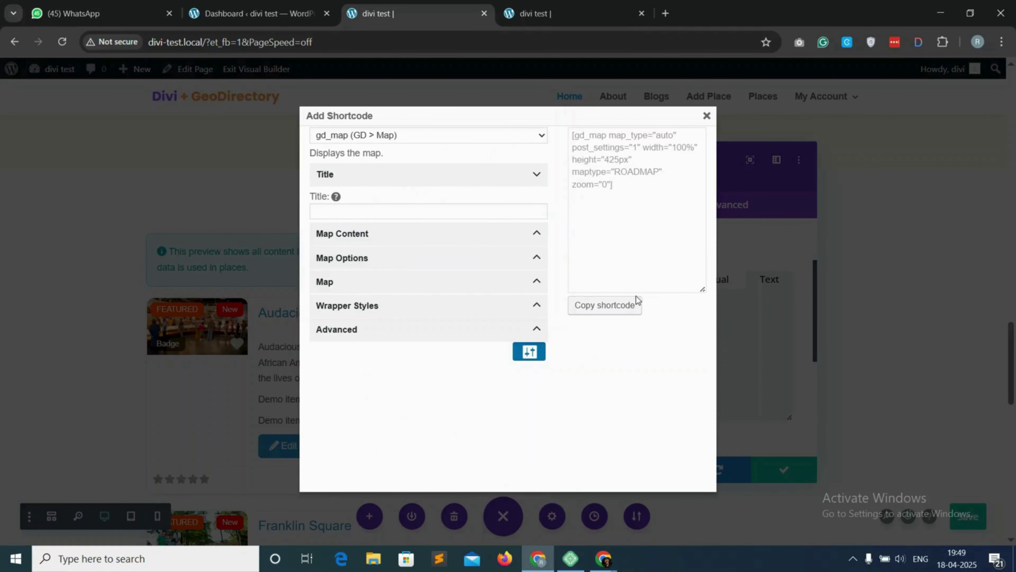
{"action": "left_click", "coordinate": [604, 306]}
{"action": "left_click", "coordinate": [621, 153]}
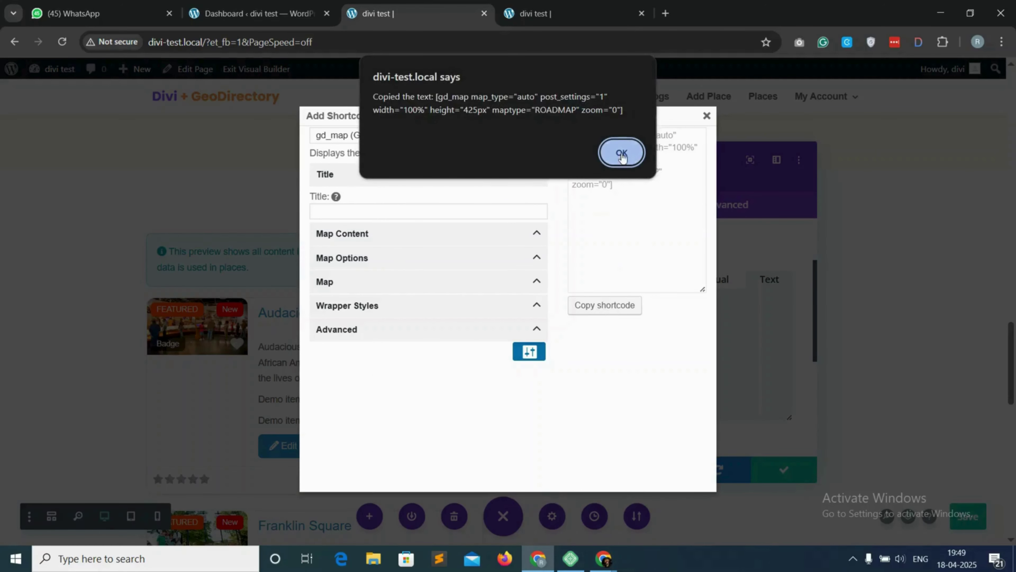
{"action": "left_click", "coordinate": [706, 116]}
{"action": "left_click", "coordinate": [678, 312]}
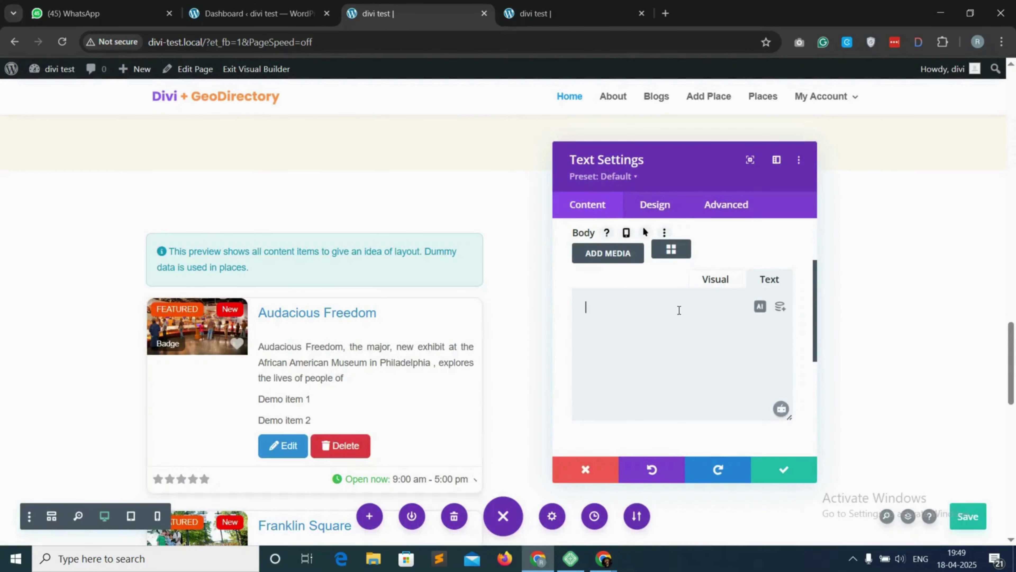
{"action": "key", "text": "ctrl+v"}
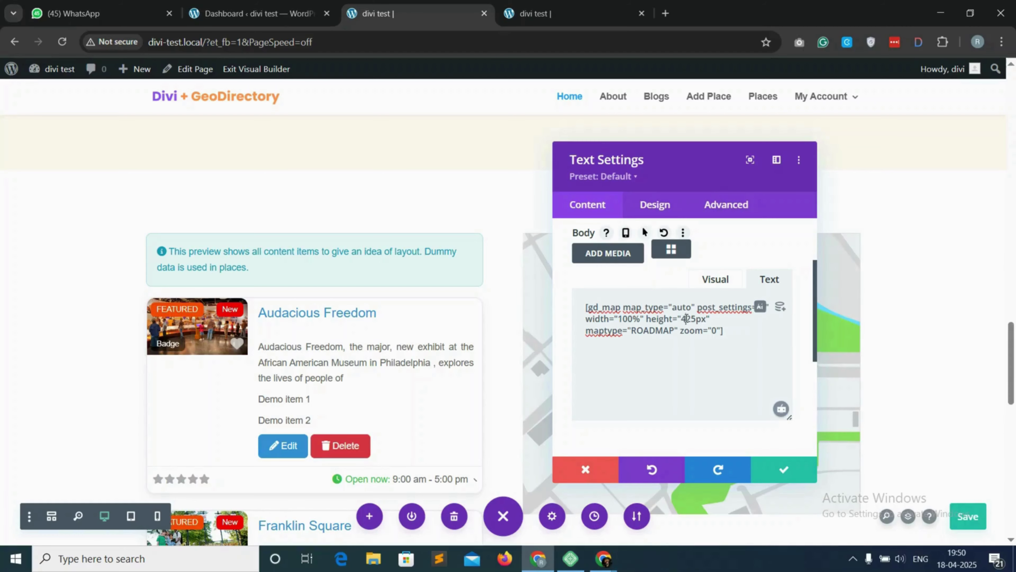
Step: Change the map shortcode's height to 625px and save the module
{"action": "left_click", "coordinate": [687, 318]}
{"action": "key", "text": "BackSpace"}
{"action": "type", "text": "6"}
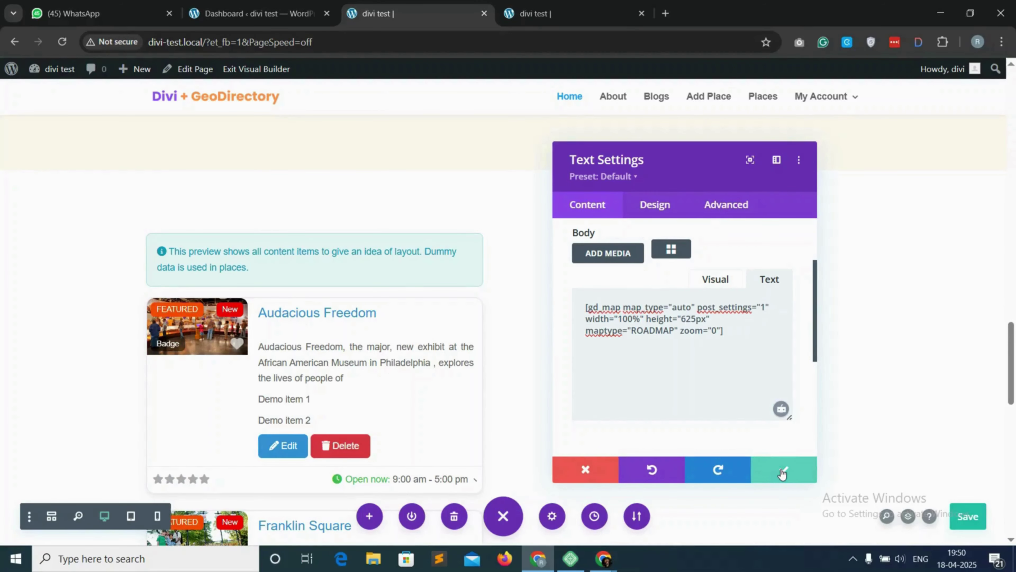
{"action": "left_click", "coordinate": [783, 474]}
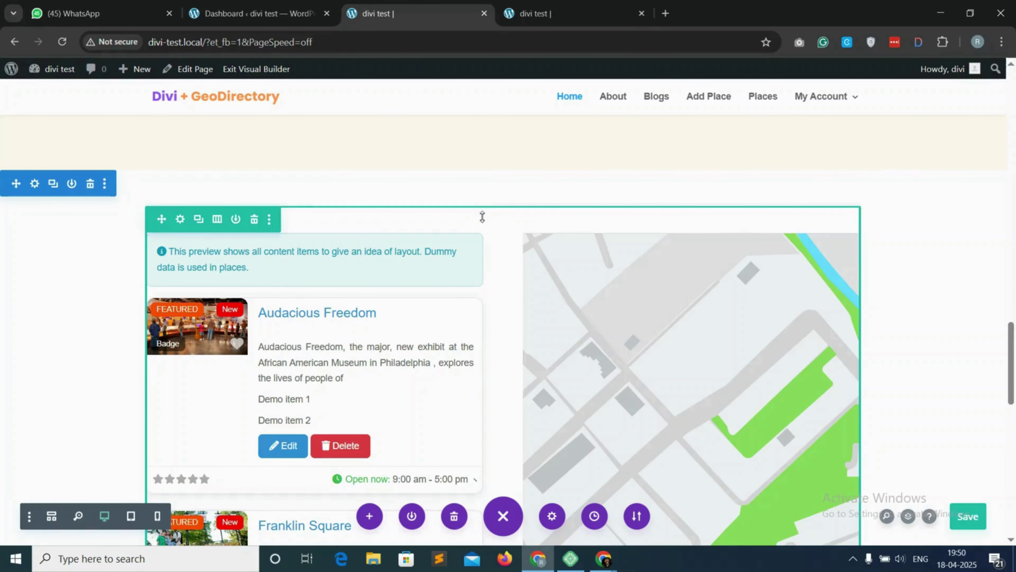
Step: Add an empty single-column row below the row holding the listings and map
{"action": "scroll", "coordinate": [488, 235], "scroll_direction": "down", "scroll_amount": 10}
{"action": "left_click", "coordinate": [535, 460]}
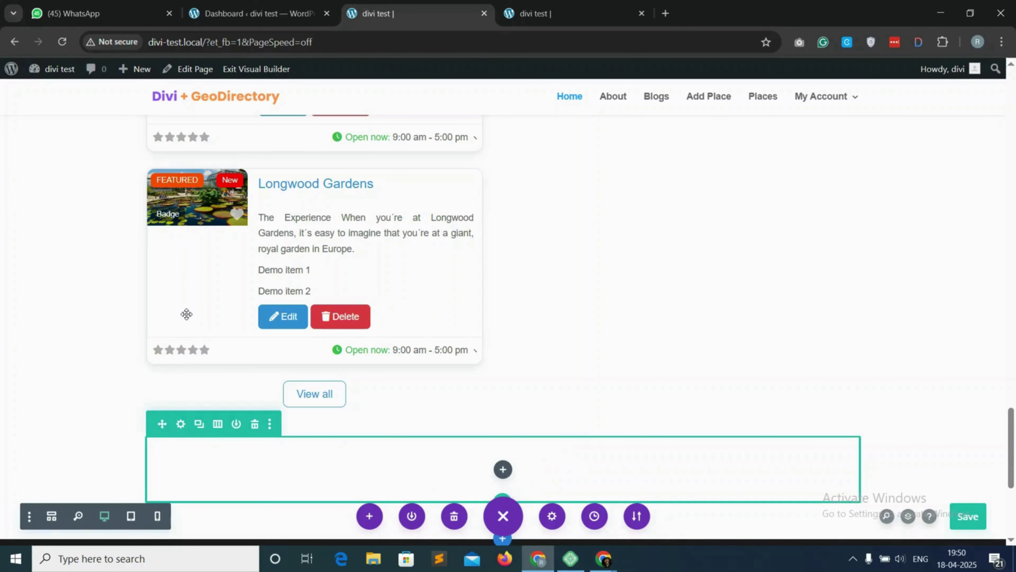
Step: Move the empty single-column row above the row holding the listings and map
{"action": "scroll", "coordinate": [187, 261], "scroll_direction": "up", "scroll_amount": 10}
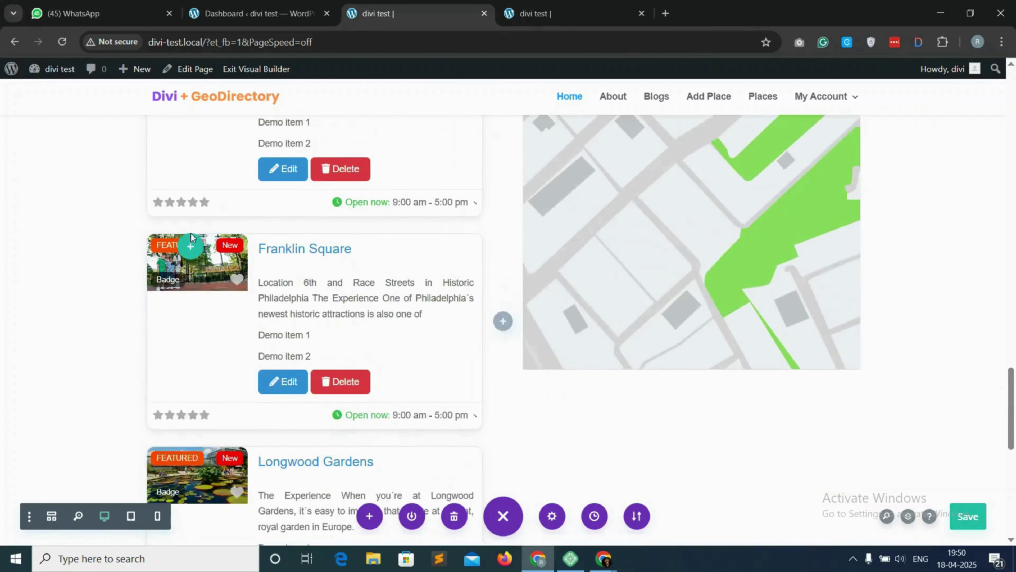
{"action": "scroll", "coordinate": [191, 233], "scroll_direction": "up", "scroll_amount": 6}
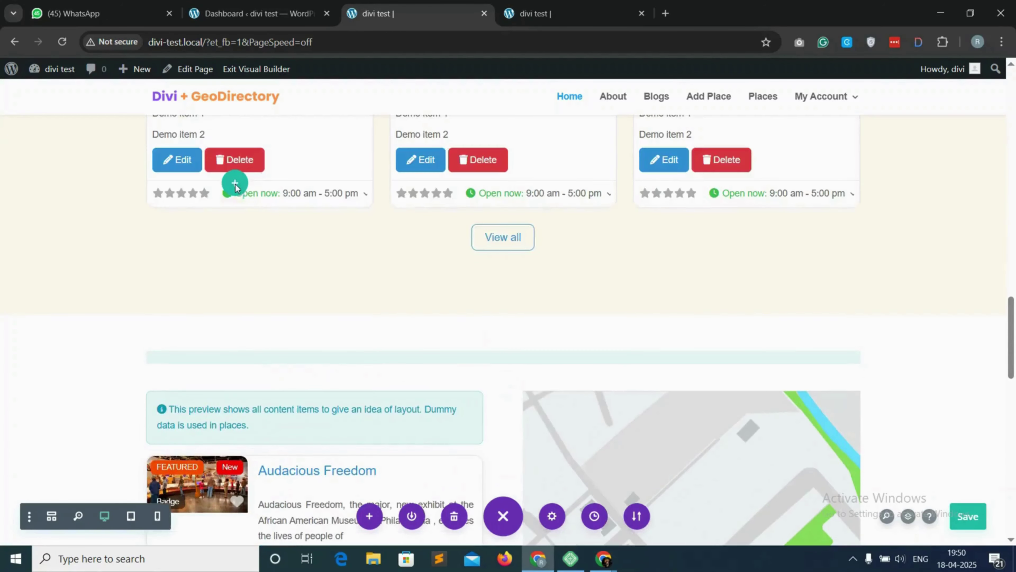
{"action": "mouse_move", "coordinate": [218, 359]}
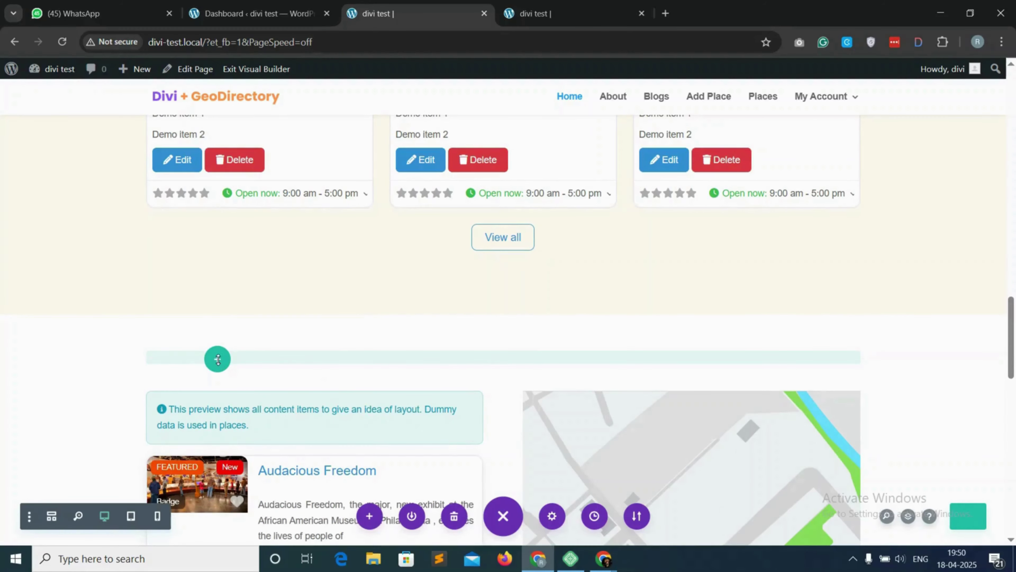
Step: Duplicate the "Best Listings" heading module and move the copy into the empty row above the listings and map
{"action": "scroll", "coordinate": [218, 359], "scroll_direction": "up", "scroll_amount": 12}
{"action": "left_click", "coordinate": [500, 269]}
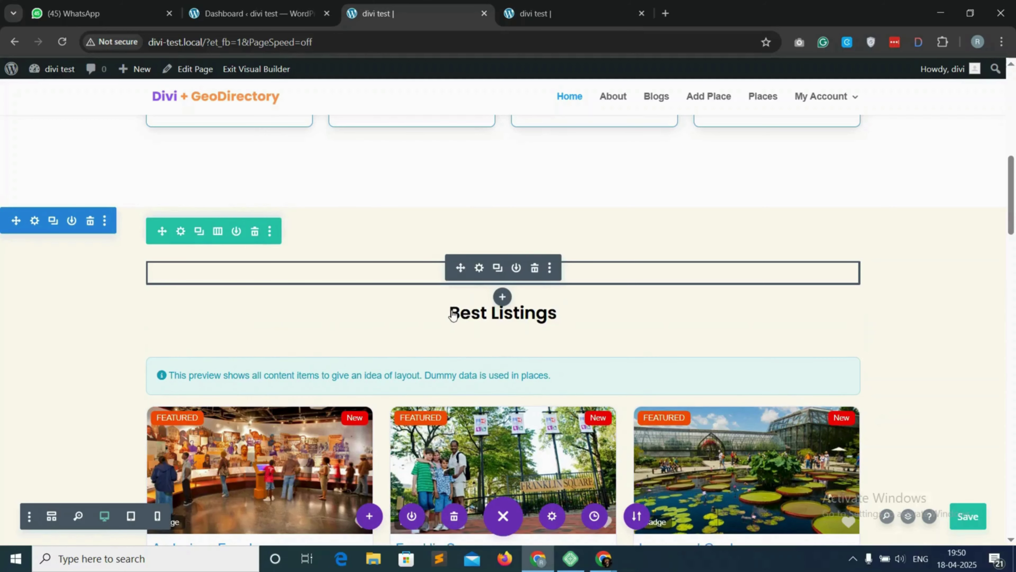
{"action": "mouse_move", "coordinate": [453, 315]}
{"action": "key", "text": "BackSpace"}
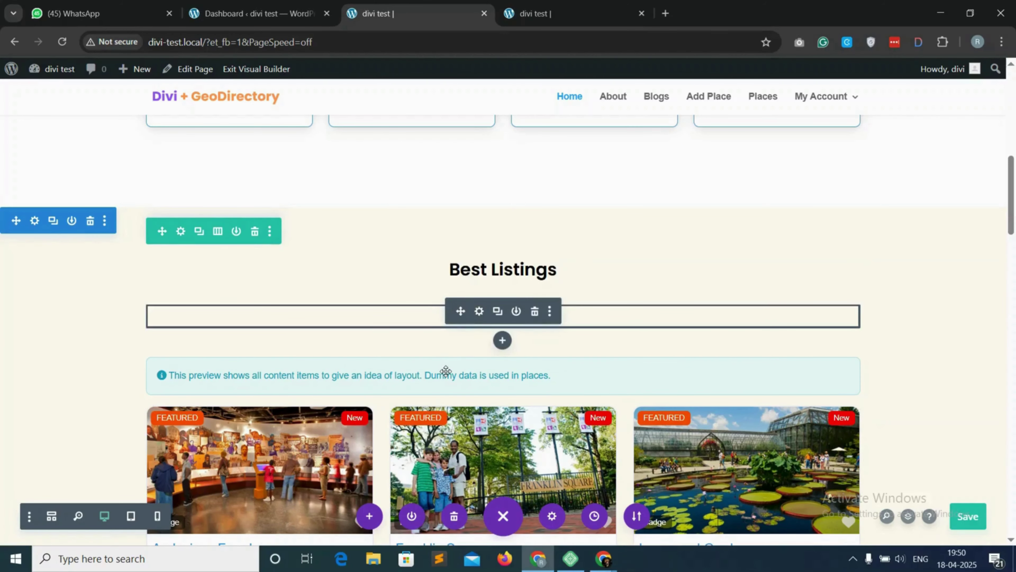
{"action": "scroll", "coordinate": [446, 375], "scroll_direction": "down", "scroll_amount": 16}
{"action": "mouse_move", "coordinate": [489, 345]}
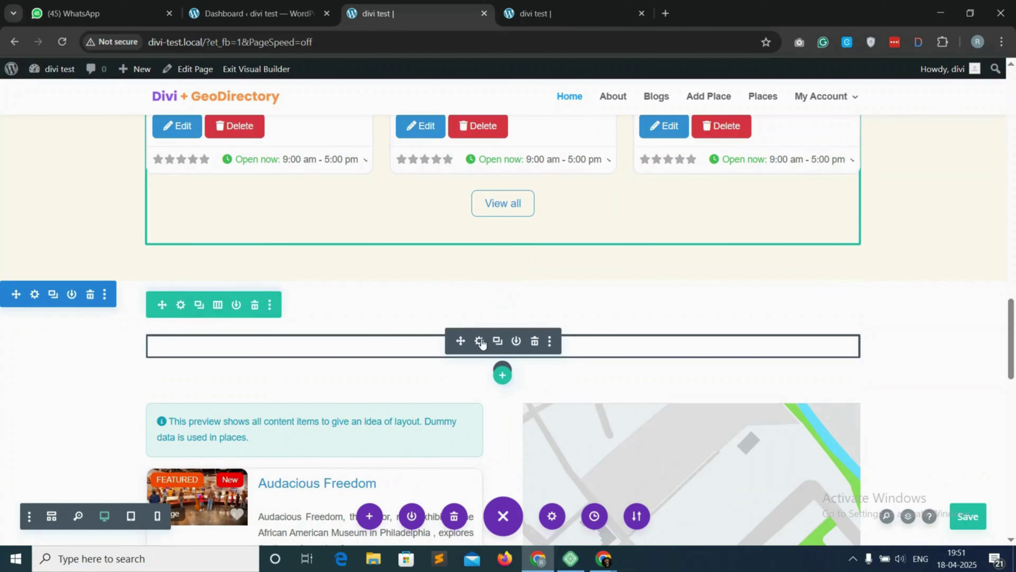
Step: Change the copied heading's text to "Explore" and save the module
{"action": "left_click", "coordinate": [479, 341]}
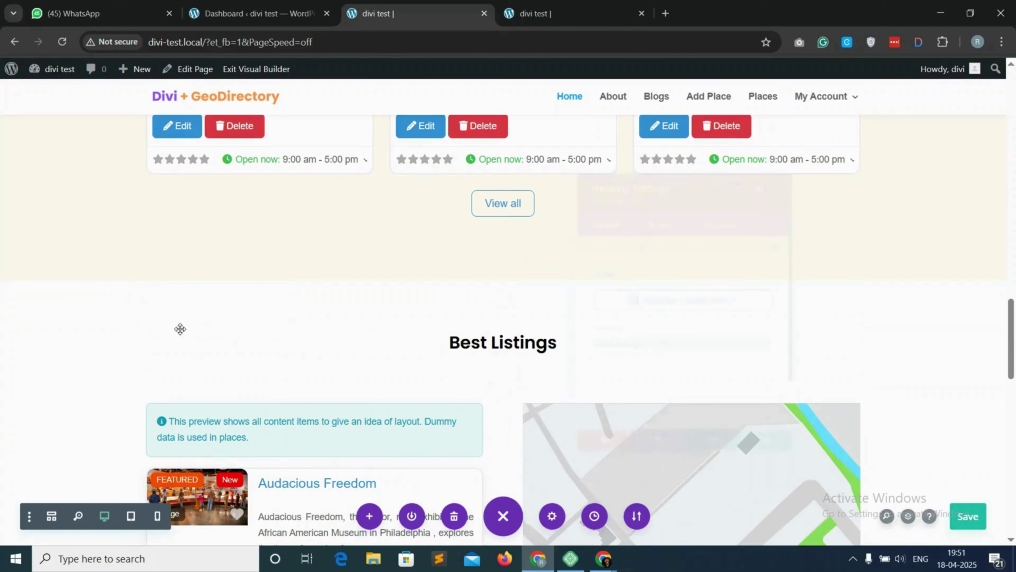
{"action": "triple_click", "coordinate": [587, 351]}
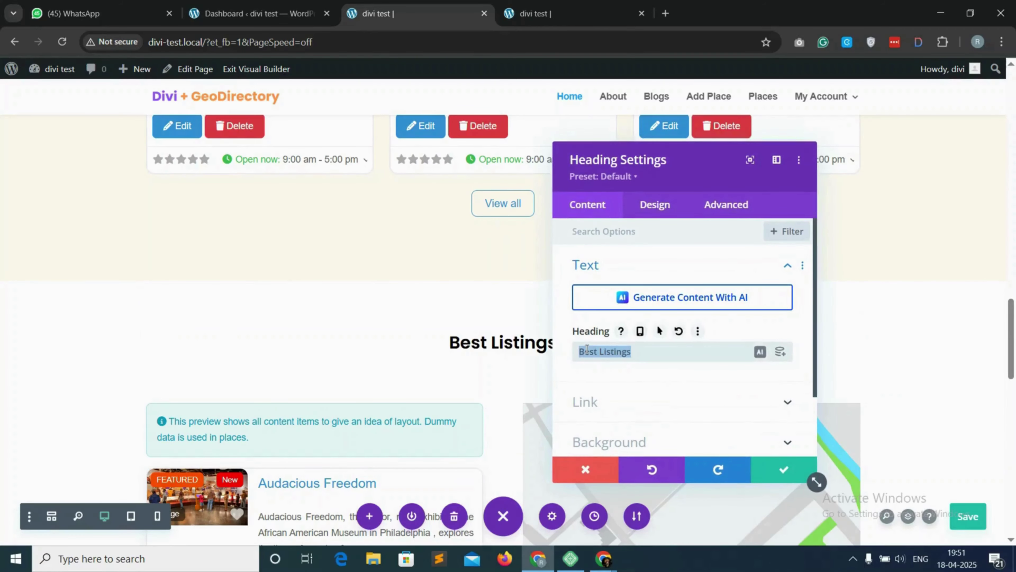
{"action": "type", "text": "Exp"}
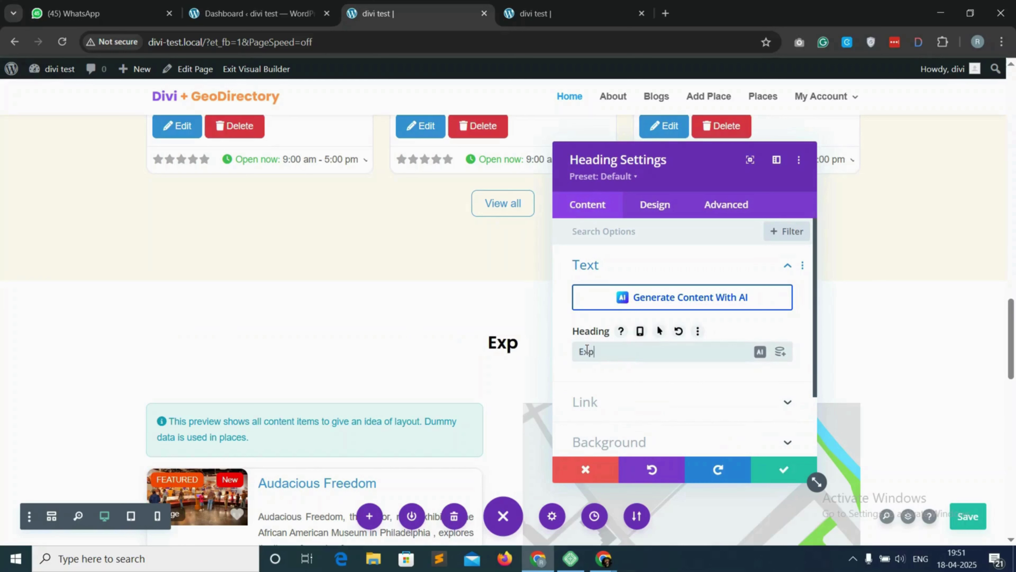
{"action": "type", "text": "lore"}
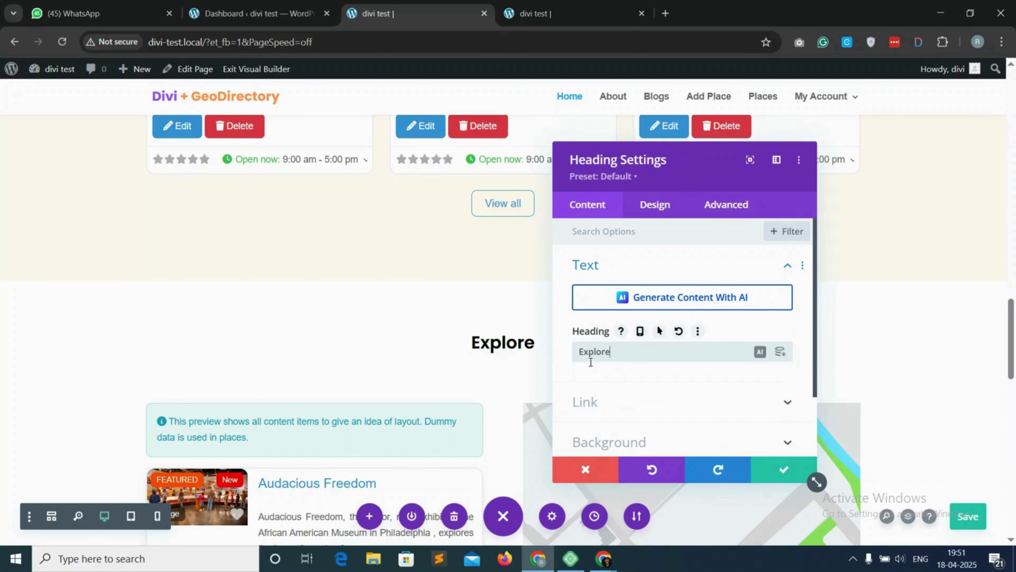
{"action": "left_click", "coordinate": [782, 469]}
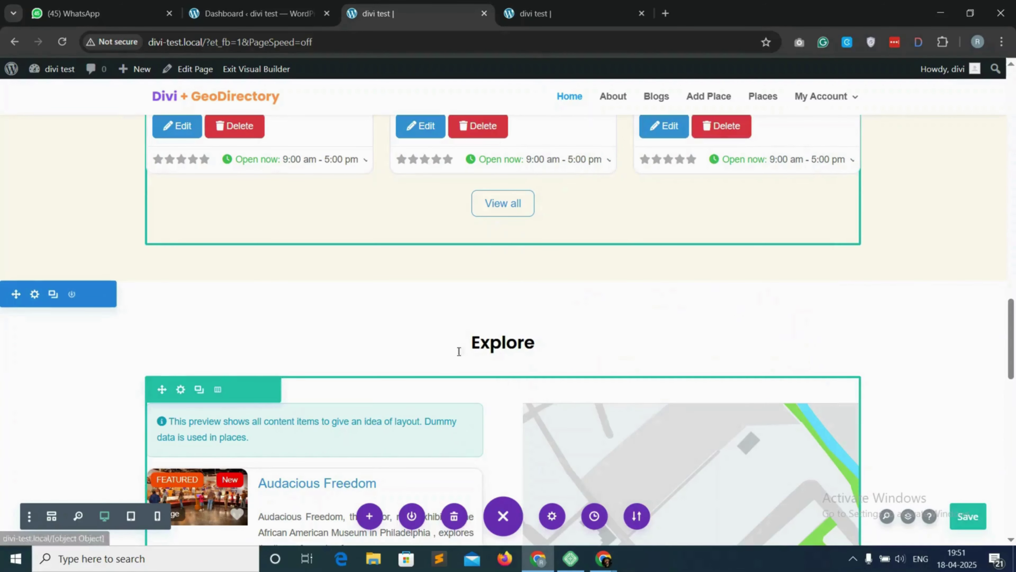
Step: Save the page and reload the live homepage in the other browser tab to review the listings and map section
{"action": "scroll", "coordinate": [510, 358], "scroll_direction": "down", "scroll_amount": 5}
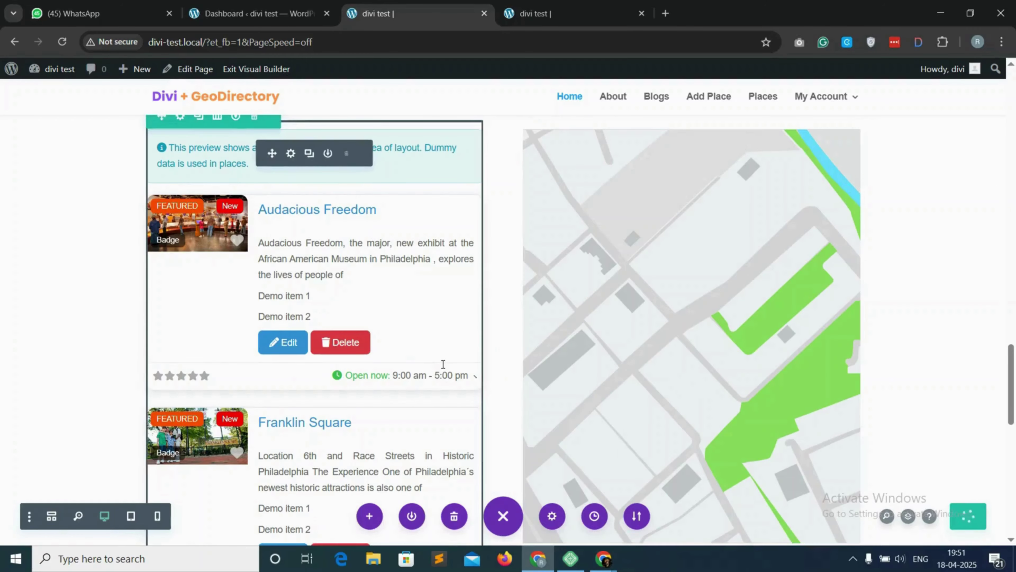
{"action": "left_click", "coordinate": [560, 13]}
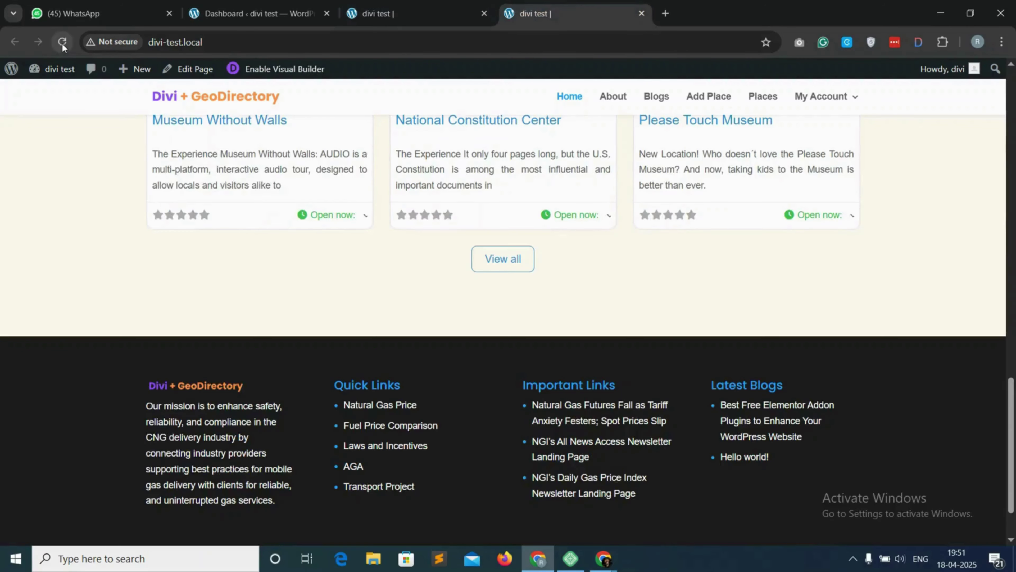
{"action": "left_click", "coordinate": [62, 43]}
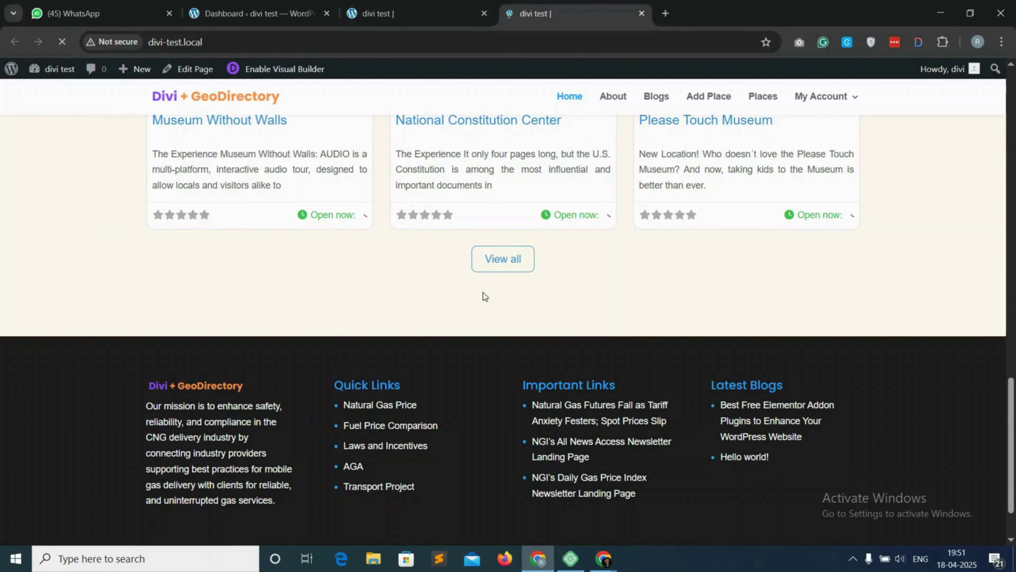
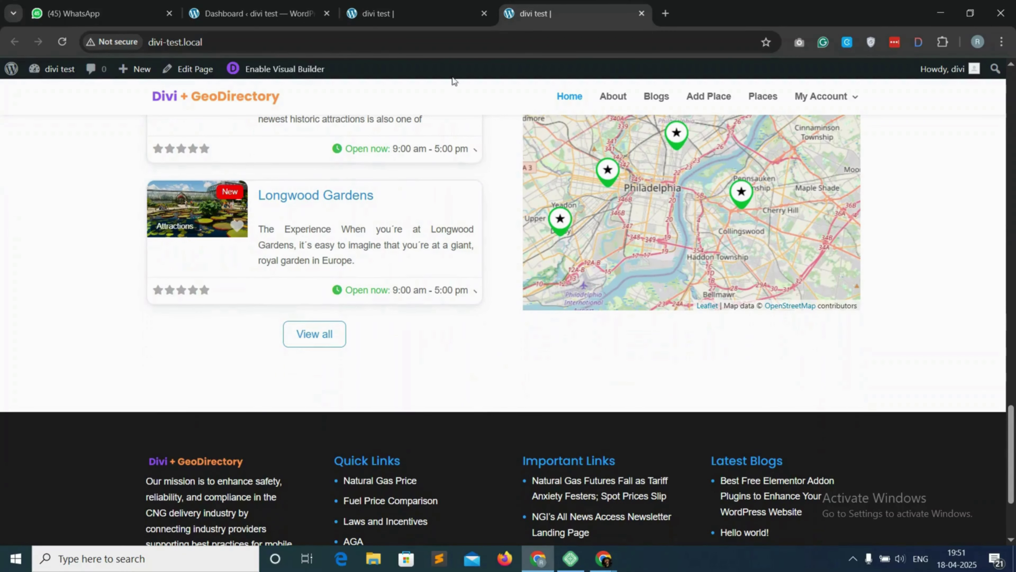
Step: Return to the page in the visual builder and add a regular section with a single-column row below the map section
{"action": "left_click", "coordinate": [285, 68]}
{"action": "left_click", "coordinate": [502, 382]}
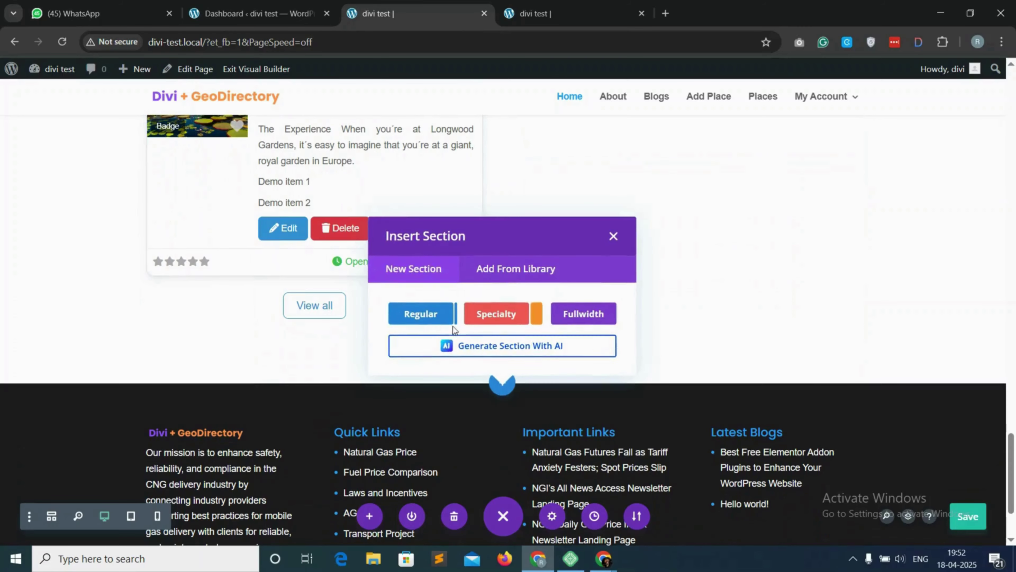
{"action": "left_click", "coordinate": [418, 311]}
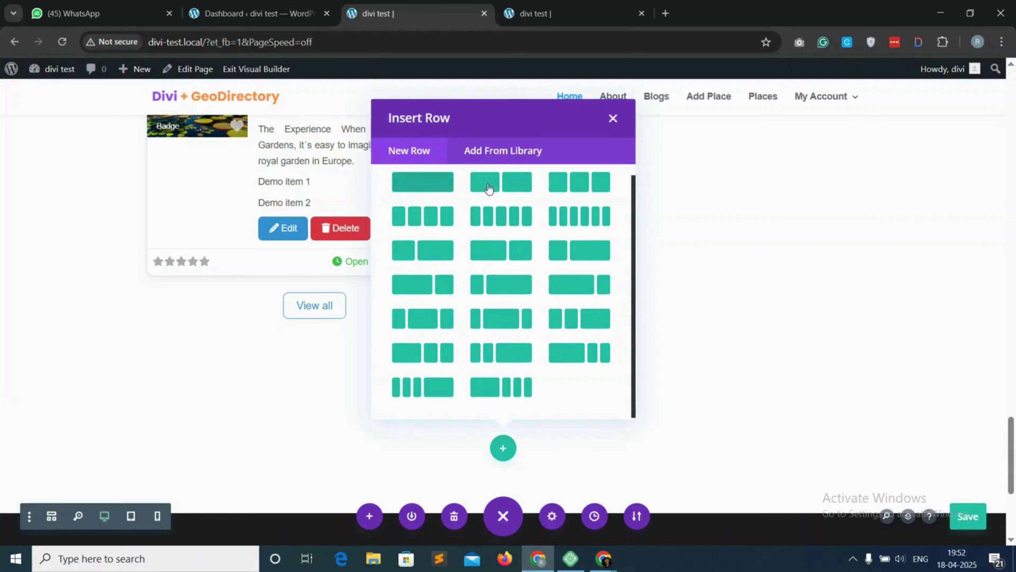
{"action": "left_click", "coordinate": [434, 189]}
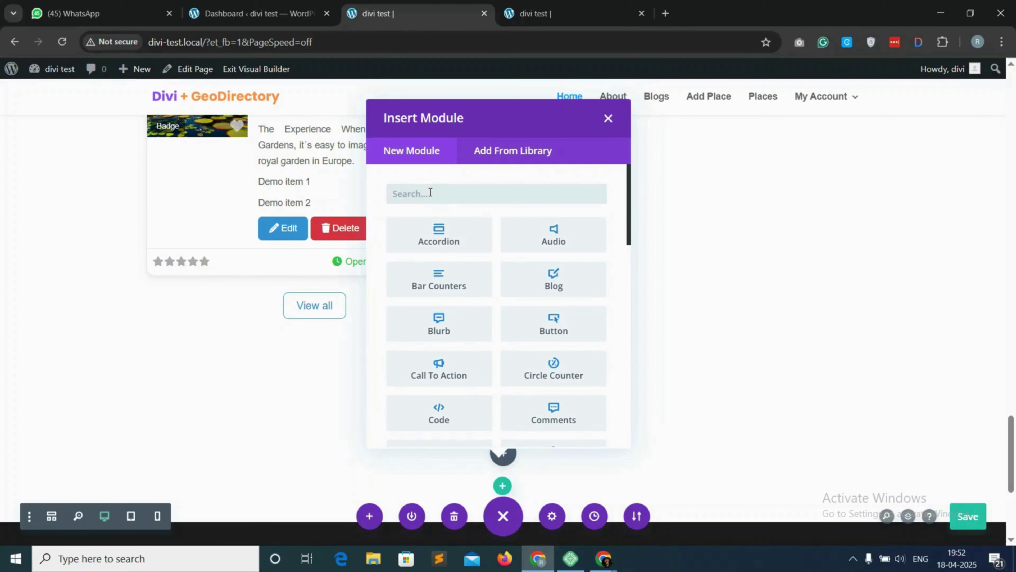
Step: Insert a Heading module in the new row and set its text to "Blogs"
{"action": "type", "text": "head"}
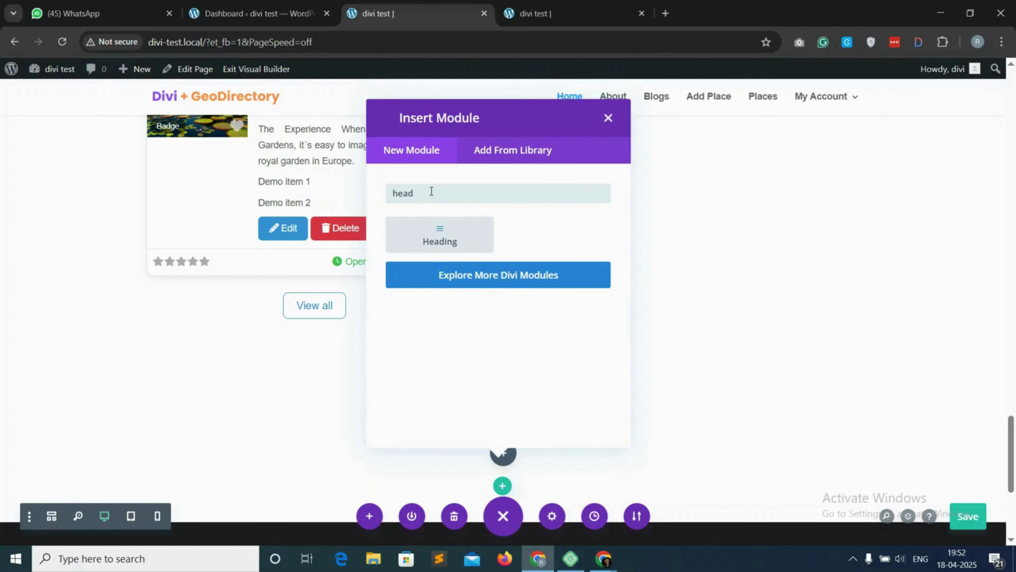
{"action": "left_click", "coordinate": [443, 231]}
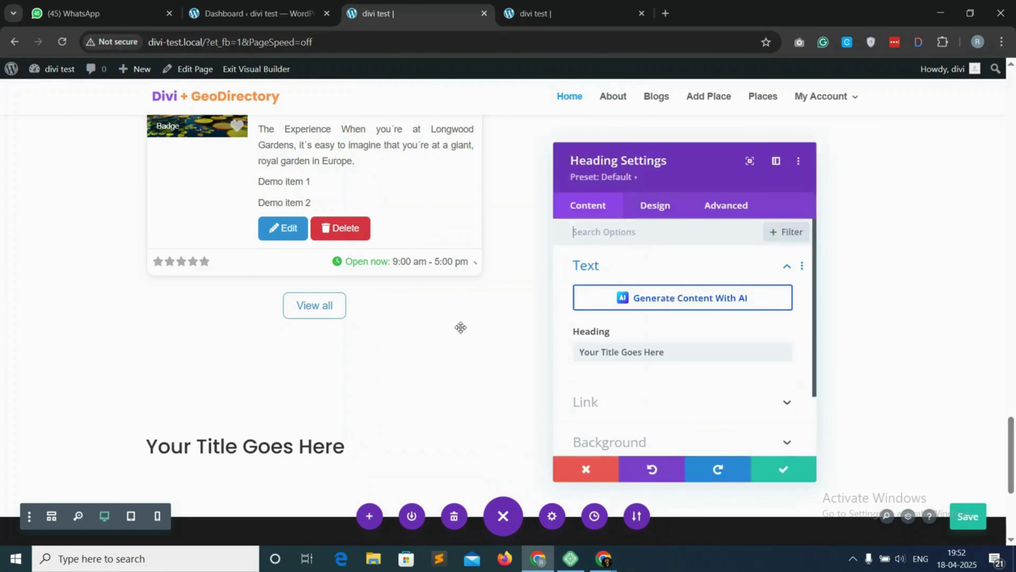
{"action": "triple_click", "coordinate": [631, 354]}
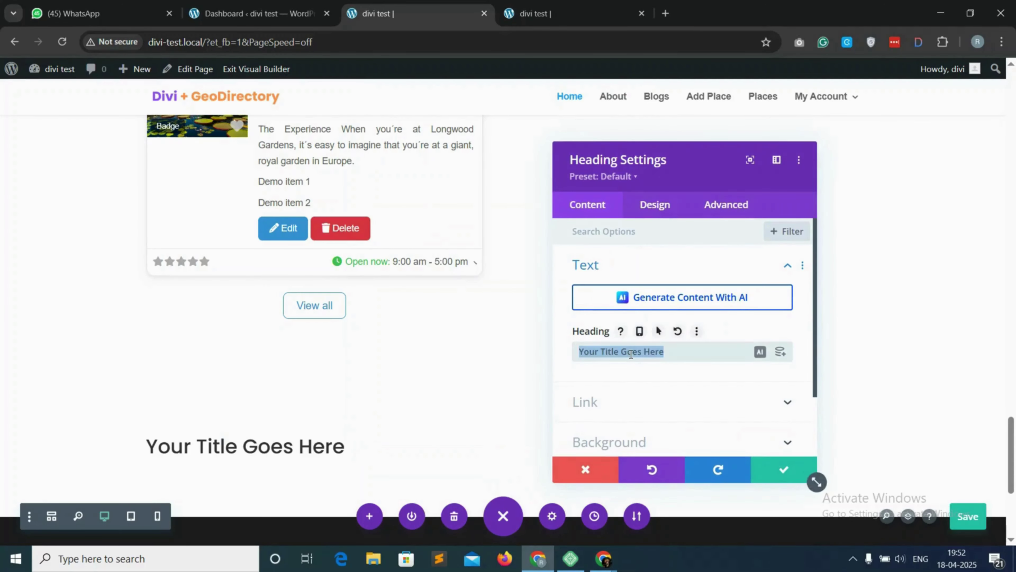
{"action": "type", "text": "Blogs"}
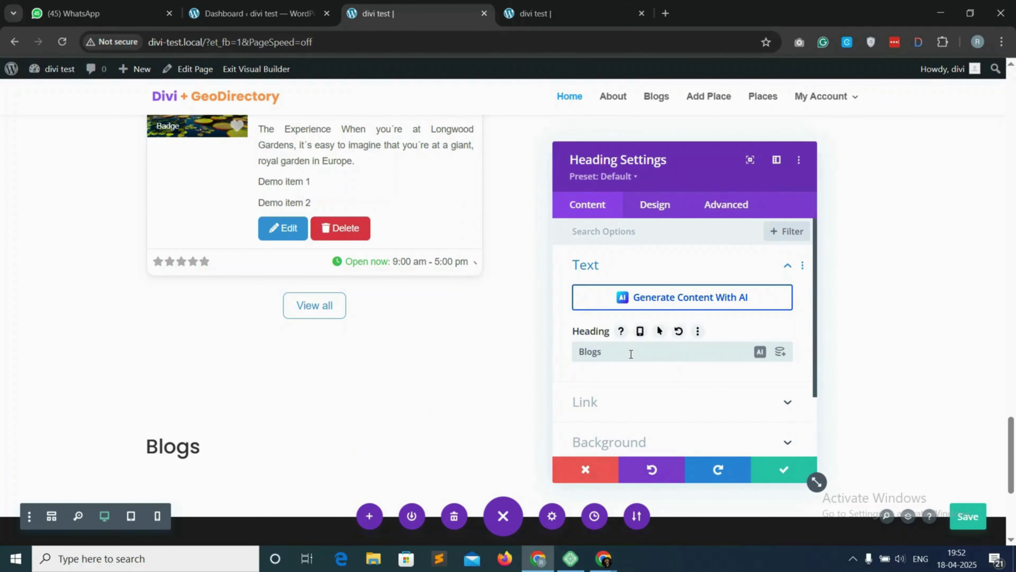
Step: Set the Blogs heading's font weight to Semi Bold and its text alignment to center
{"action": "left_click", "coordinate": [662, 210]}
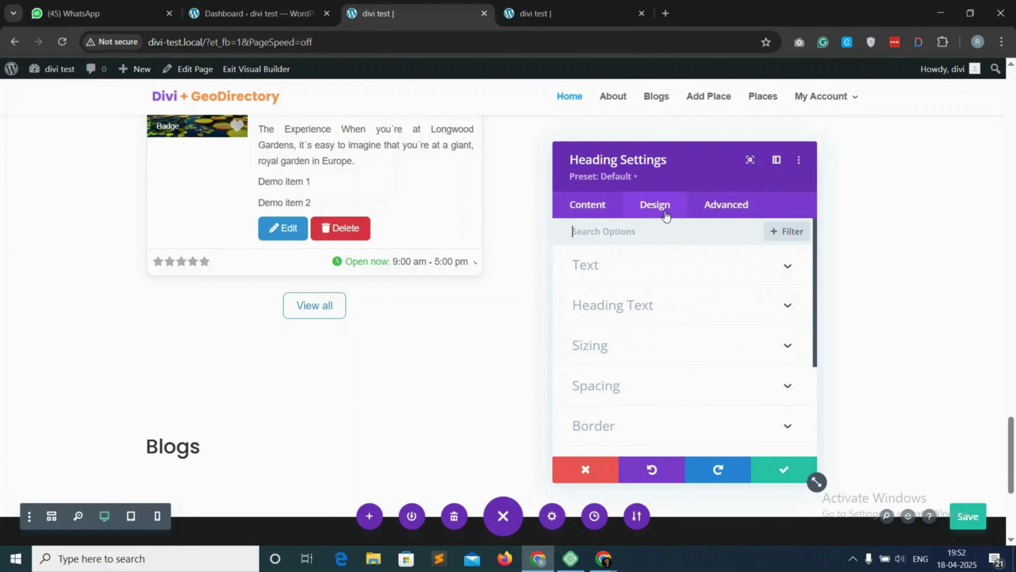
{"action": "left_click", "coordinate": [676, 309]}
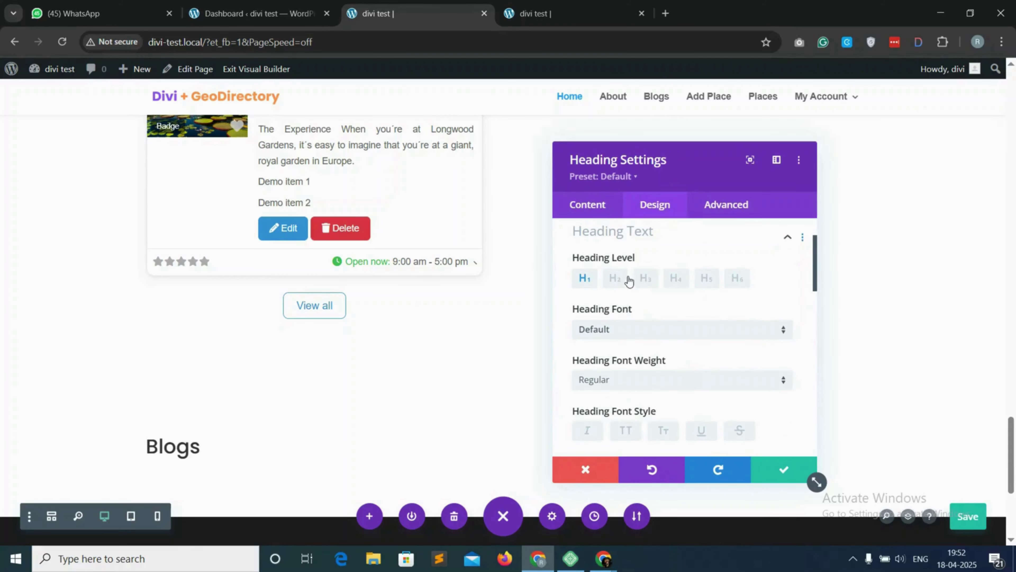
{"action": "scroll", "coordinate": [628, 282], "scroll_direction": "down", "scroll_amount": 2}
{"action": "scroll", "coordinate": [660, 272], "scroll_direction": "up", "scroll_amount": 4}
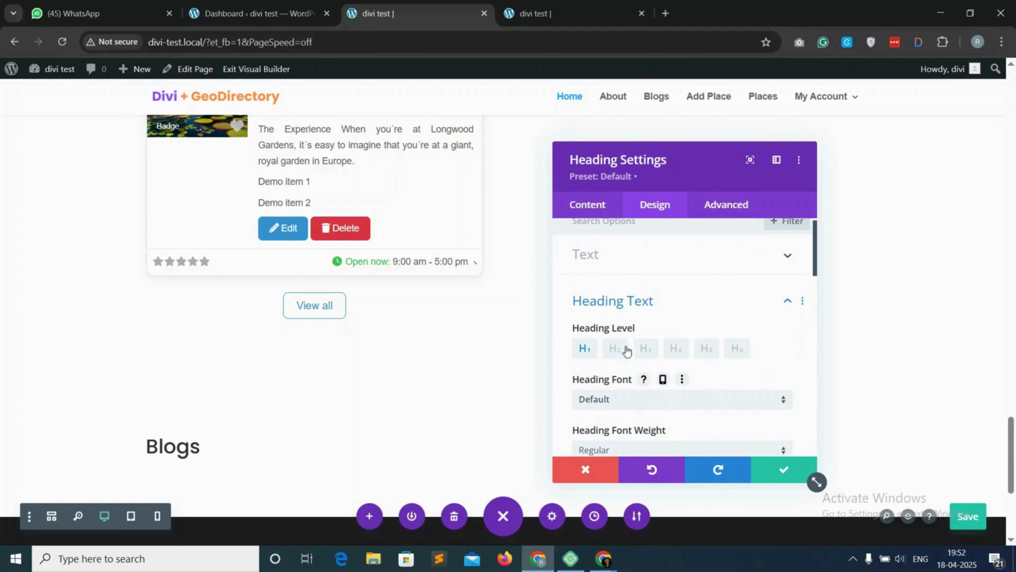
{"action": "scroll", "coordinate": [656, 384], "scroll_direction": "down", "scroll_amount": 5}
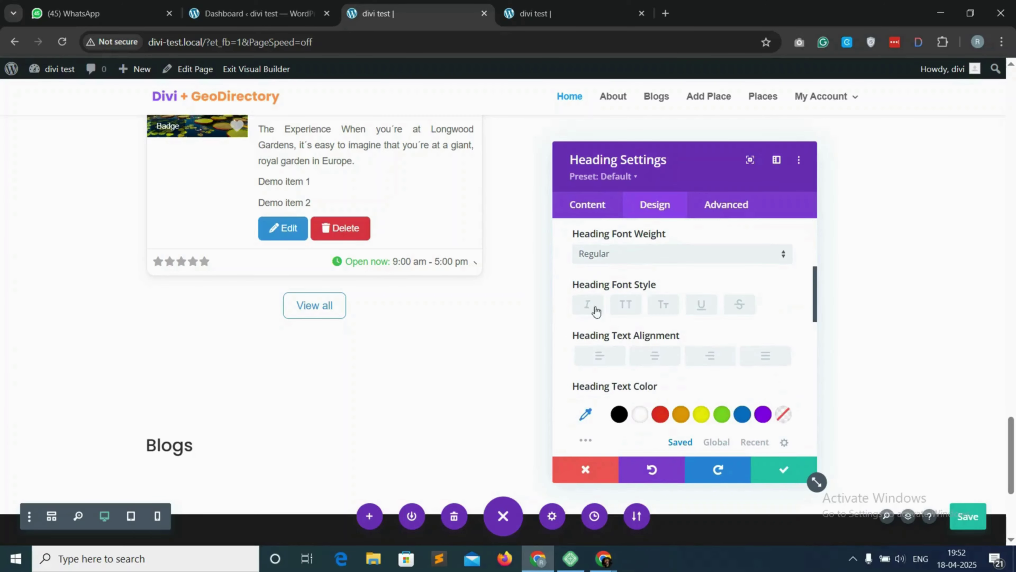
{"action": "left_click", "coordinate": [637, 256]}
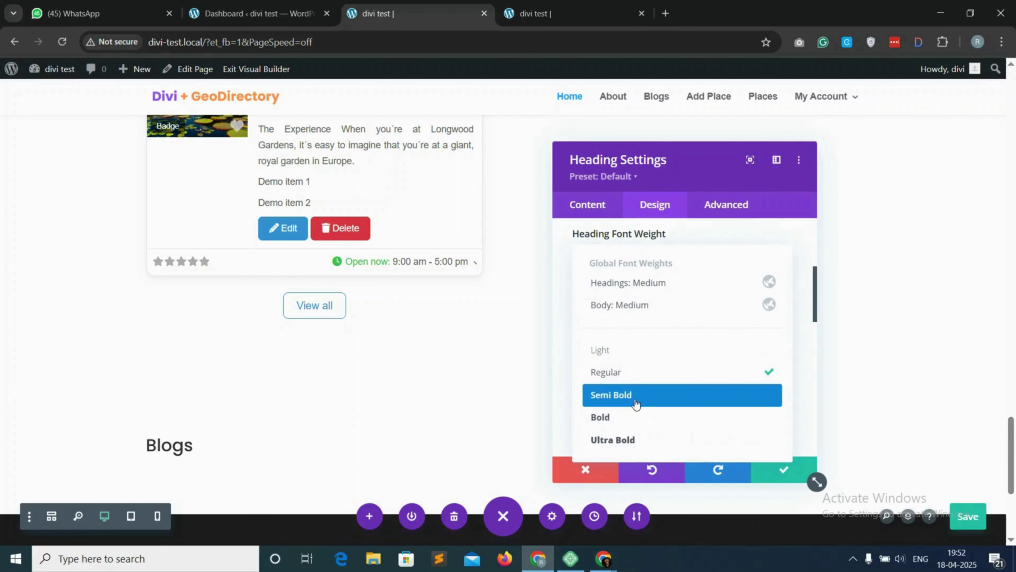
{"action": "left_click", "coordinate": [636, 401]}
{"action": "left_click", "coordinate": [662, 360]}
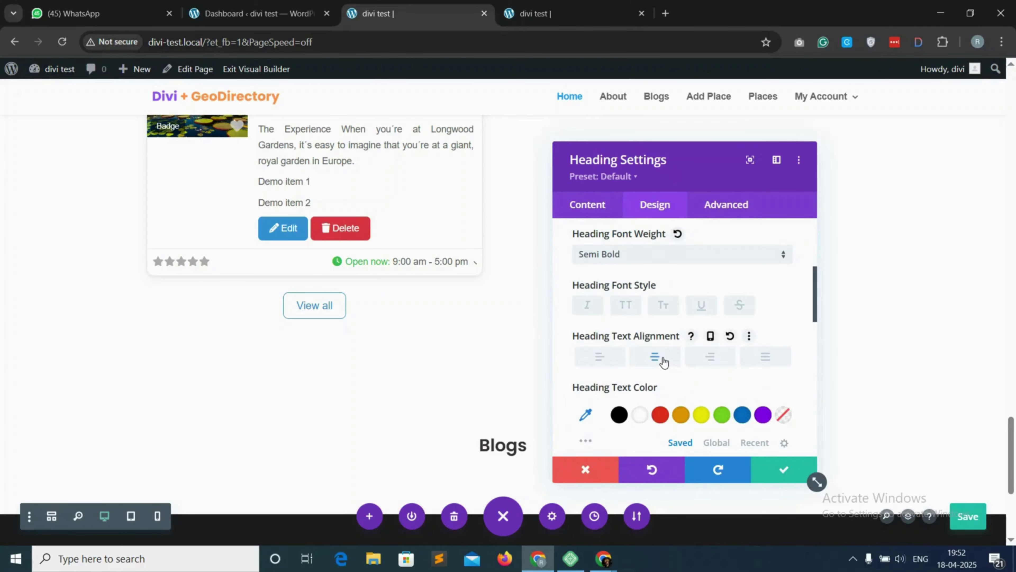
Step: Set the Blogs heading's text size to 30 px and save the module
{"action": "scroll", "coordinate": [675, 378], "scroll_direction": "down", "scroll_amount": 3}
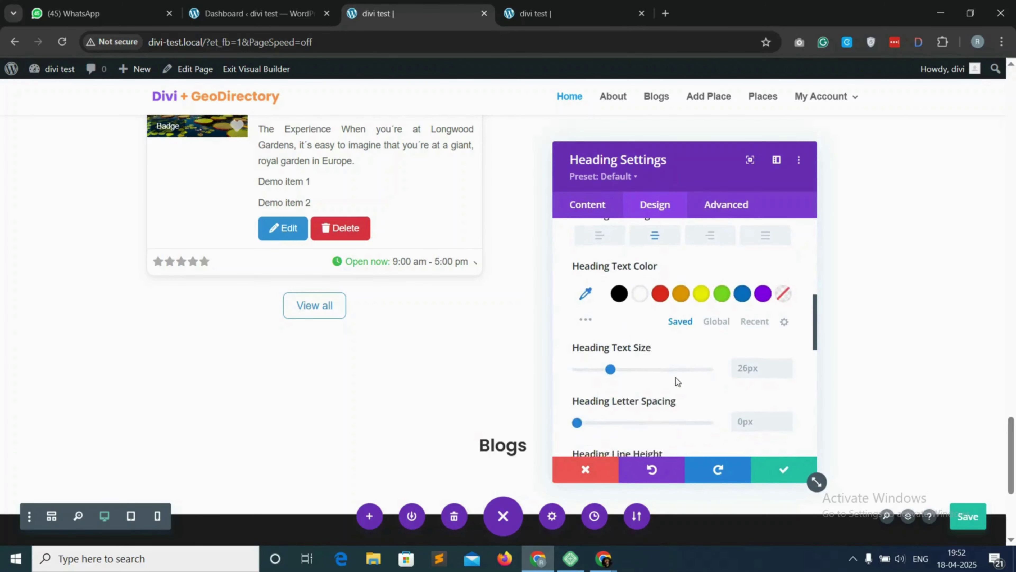
{"action": "scroll", "coordinate": [675, 378], "scroll_direction": "down", "scroll_amount": 1}
{"action": "left_click", "coordinate": [745, 336]}
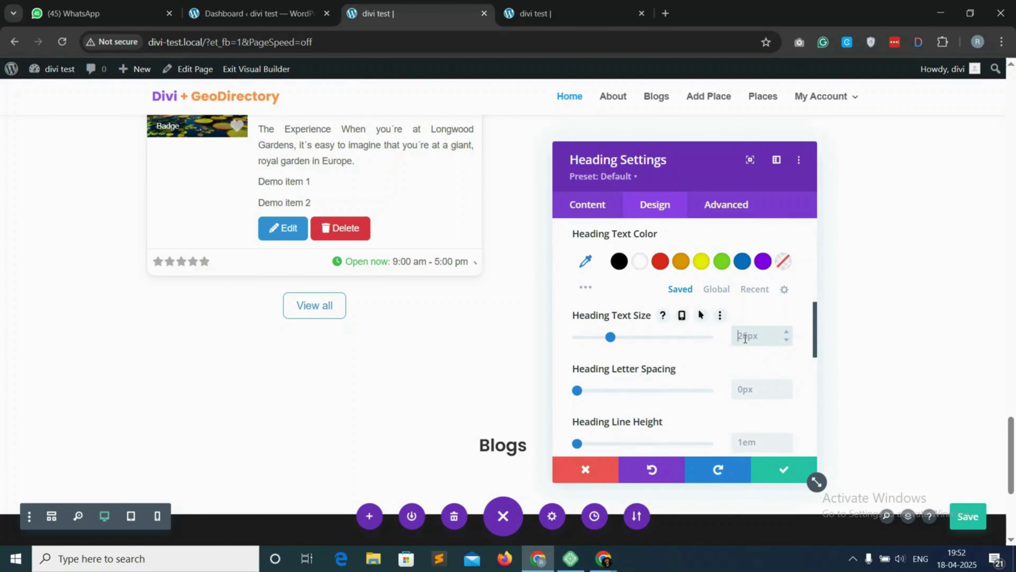
{"action": "key", "text": "ctrl+a"}
{"action": "type", "text": "30"}
{"action": "left_click", "coordinate": [770, 475]}
Step: Insert a Blog module directly below the Blogs heading
{"action": "scroll", "coordinate": [506, 218], "scroll_direction": "down", "scroll_amount": 6}
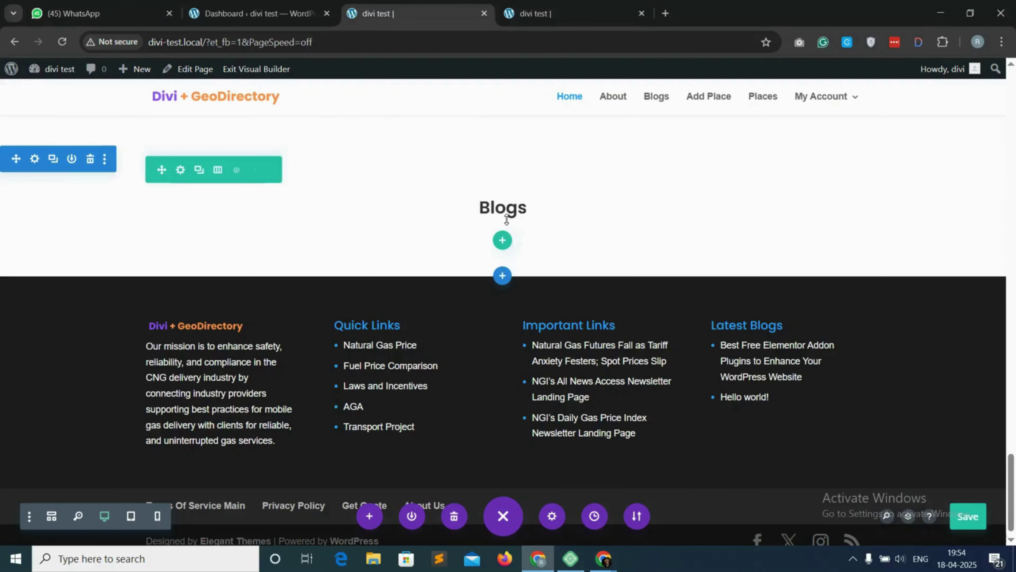
{"action": "mouse_move", "coordinate": [507, 220]}
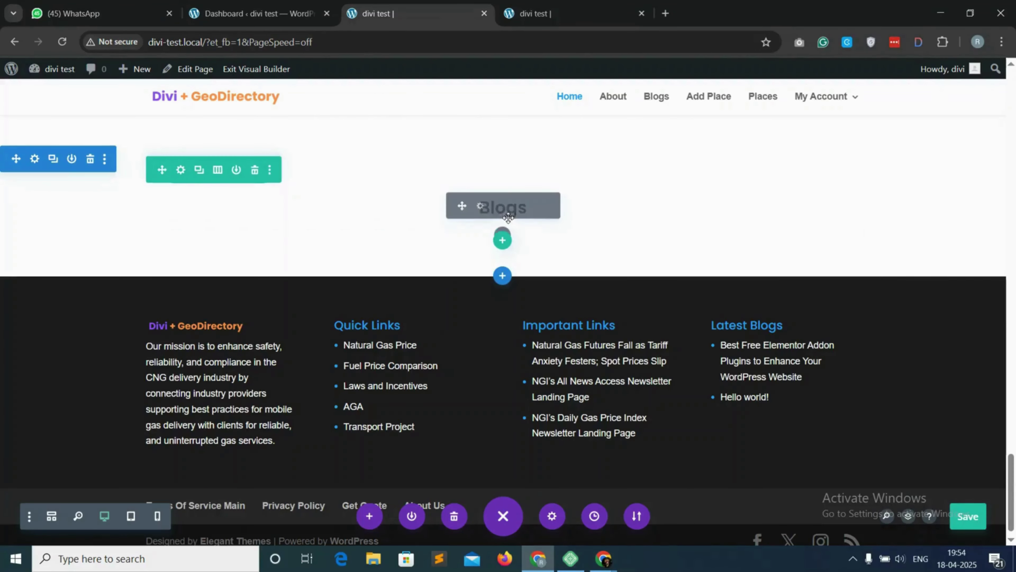
{"action": "left_click", "coordinate": [504, 236]}
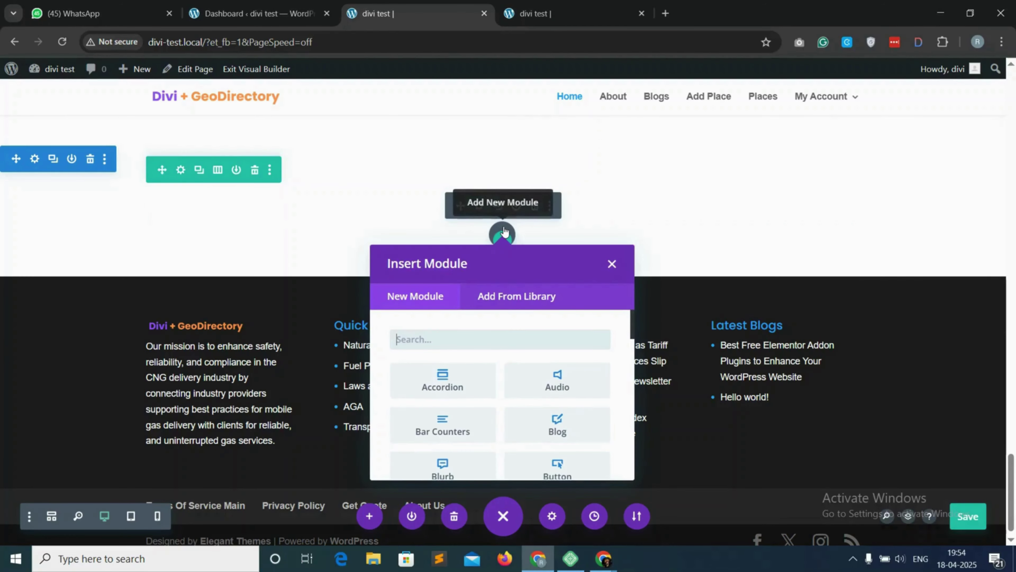
{"action": "type", "text": "blog"}
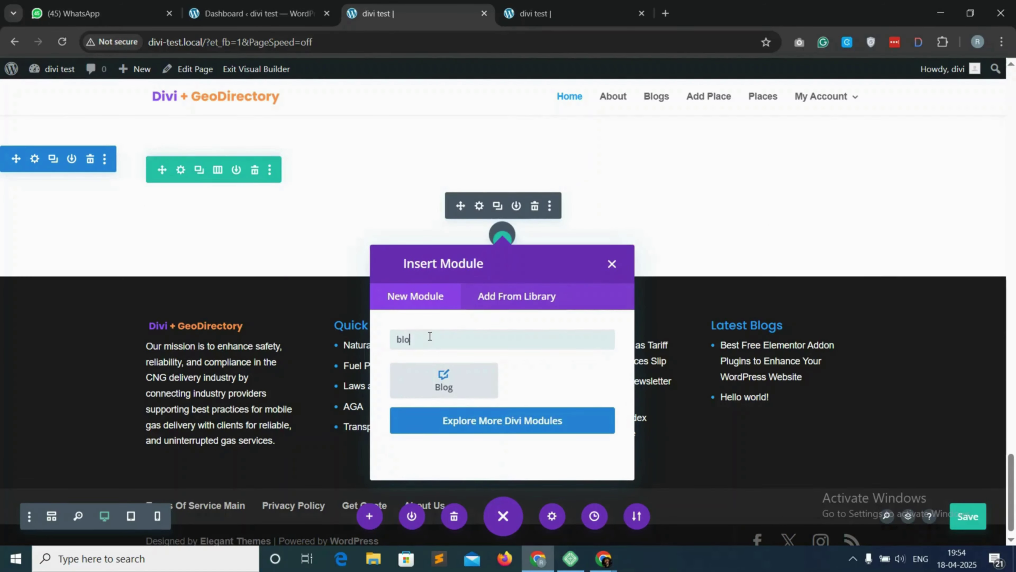
{"action": "left_click", "coordinate": [443, 378]}
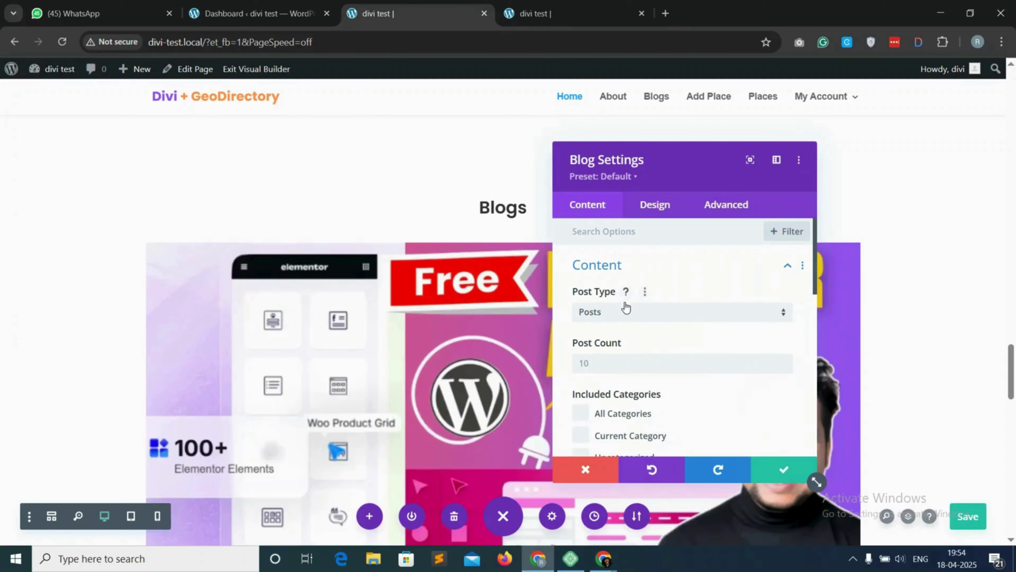
Step: Set the Blog module's post count to 3 and its layout to Grid
{"action": "left_click", "coordinate": [593, 362]}
{"action": "type", "text": "3"}
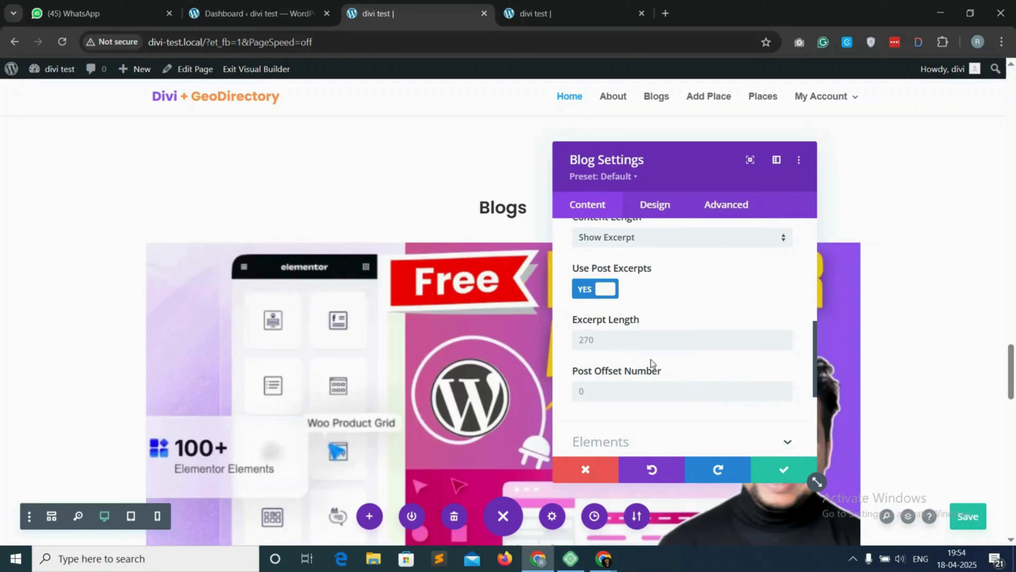
{"action": "scroll", "coordinate": [651, 359], "scroll_direction": "down", "scroll_amount": 5}
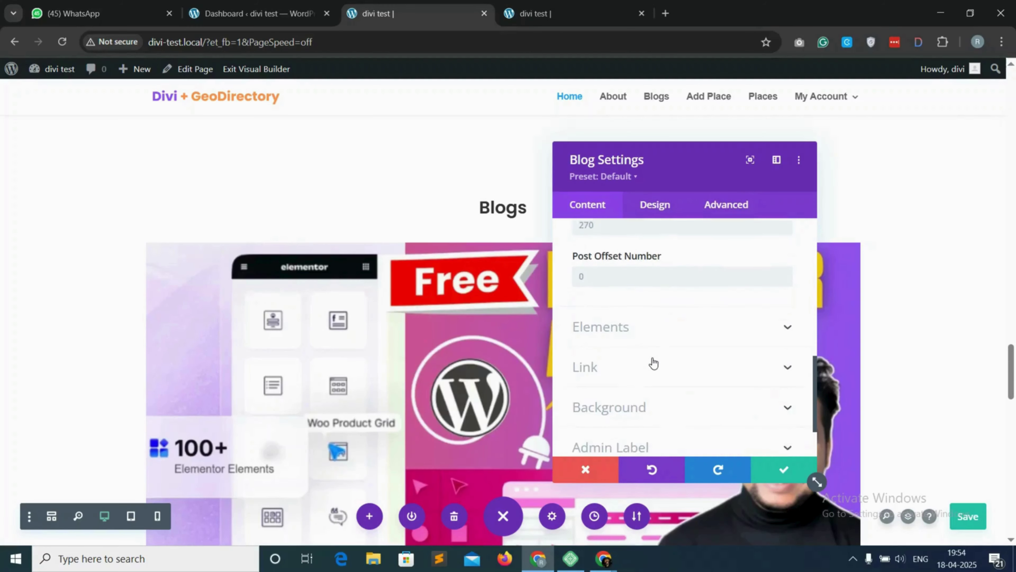
{"action": "left_click", "coordinate": [658, 206]}
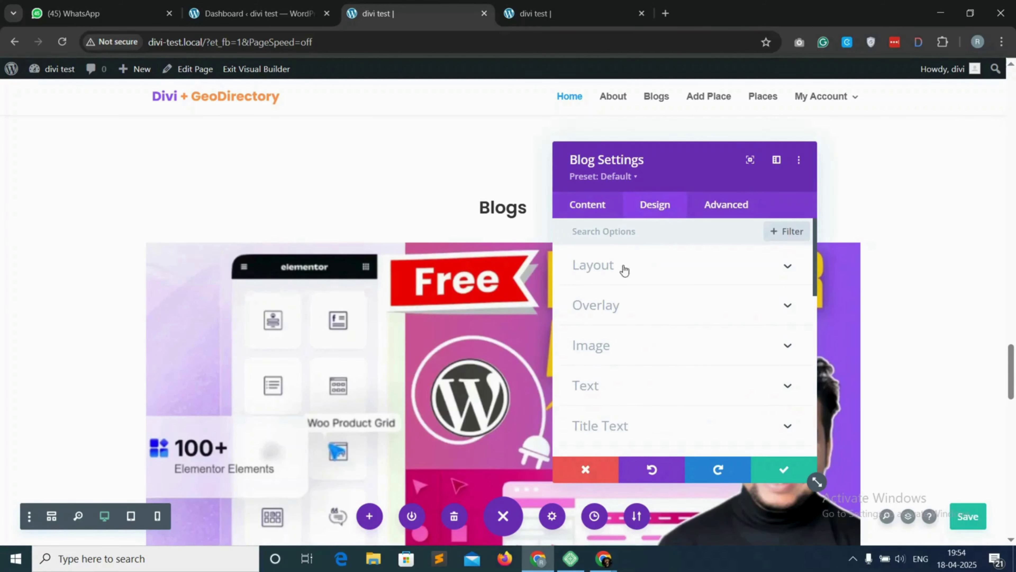
{"action": "left_click", "coordinate": [662, 274]}
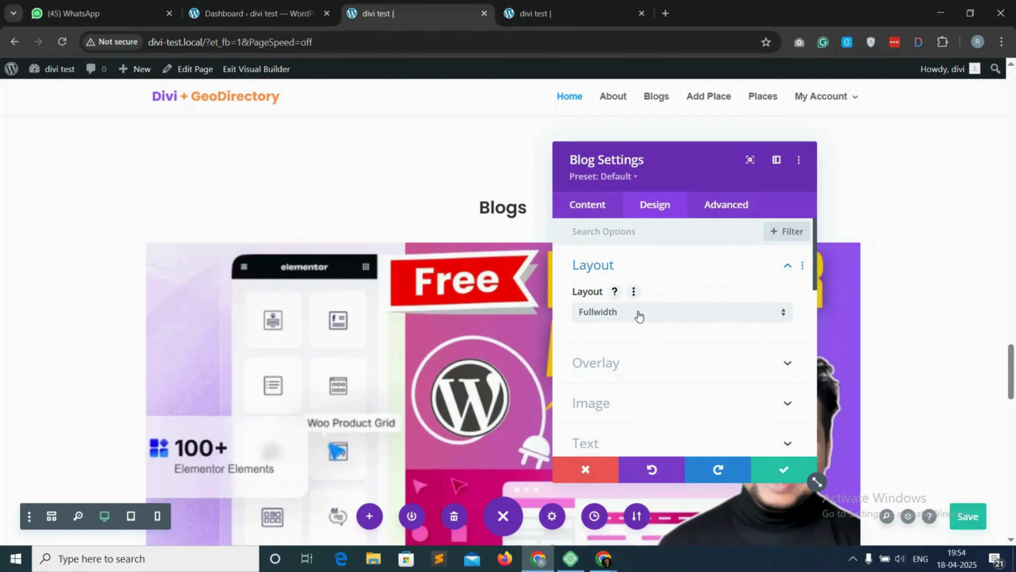
{"action": "left_click", "coordinate": [616, 315]}
{"action": "left_click", "coordinate": [616, 350]}
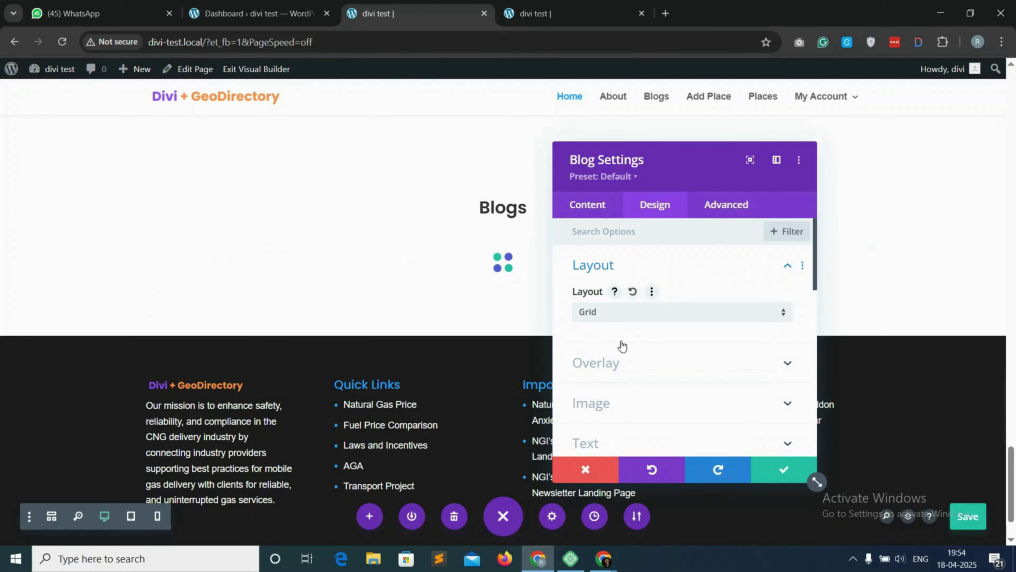
Step: Enable the Show Read More Button option for the Blog module's posts
{"action": "left_click", "coordinate": [593, 207]}
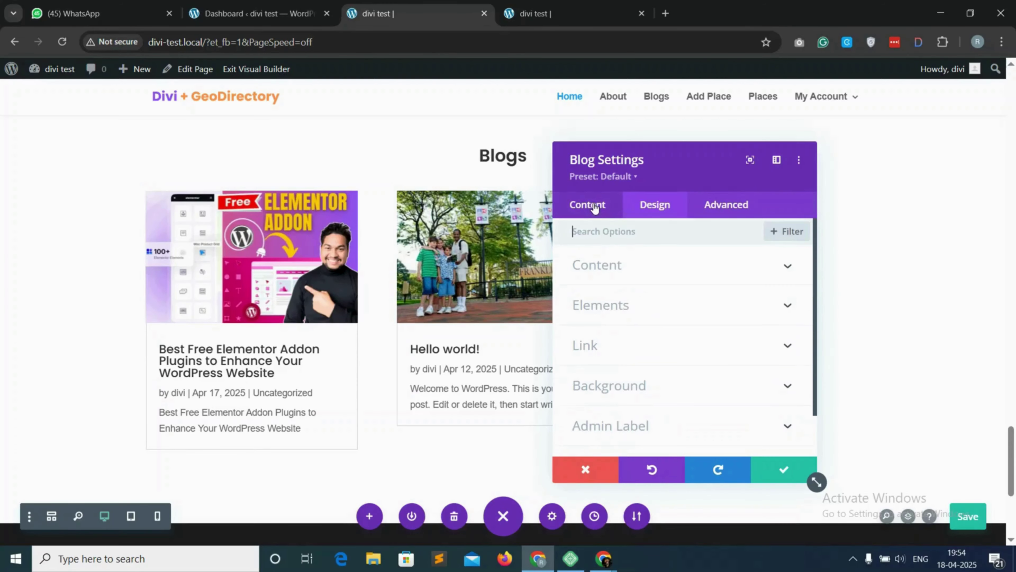
{"action": "scroll", "coordinate": [656, 365], "scroll_direction": "down", "scroll_amount": 2}
{"action": "scroll", "coordinate": [656, 364], "scroll_direction": "up", "scroll_amount": 2}
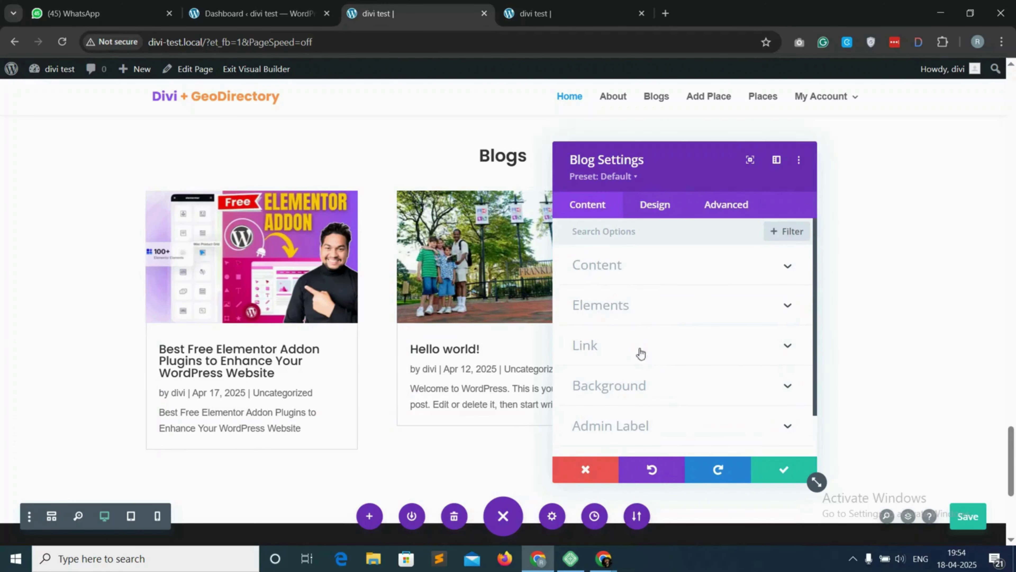
{"action": "left_click", "coordinate": [645, 272]}
{"action": "scroll", "coordinate": [638, 359], "scroll_direction": "down", "scroll_amount": 5}
{"action": "scroll", "coordinate": [641, 360], "scroll_direction": "down", "scroll_amount": 6}
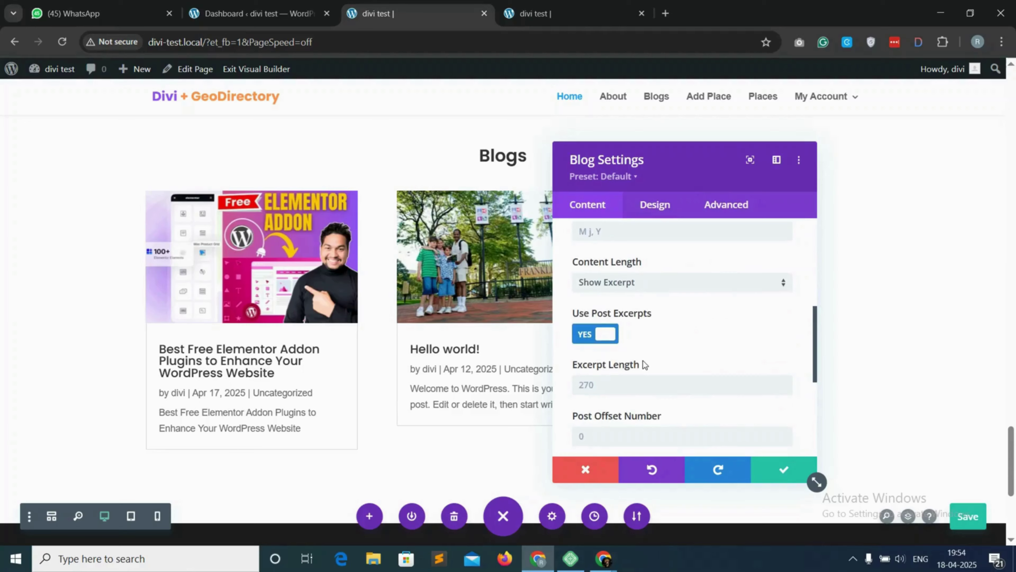
{"action": "left_click", "coordinate": [637, 353]}
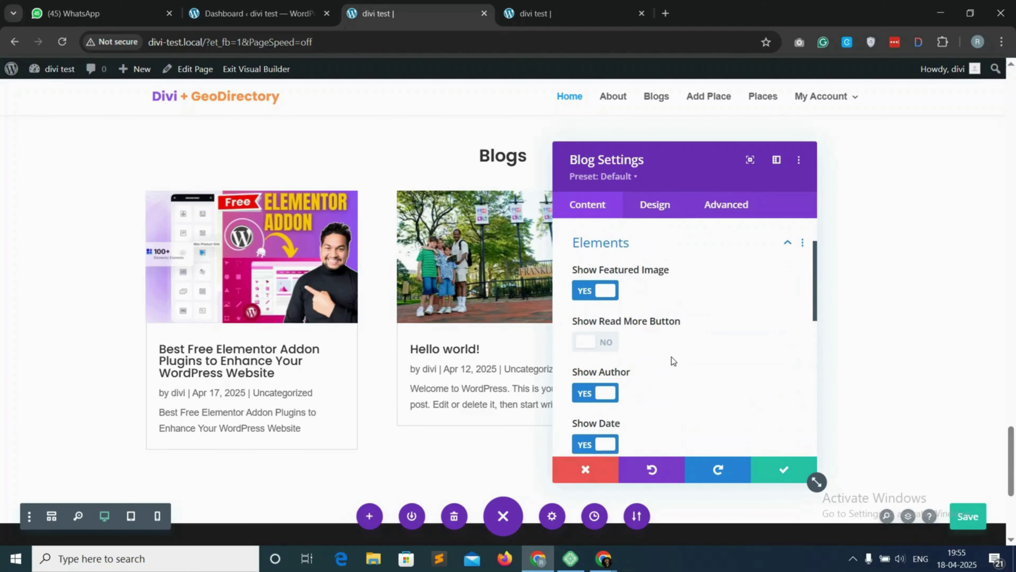
{"action": "left_click", "coordinate": [597, 345]}
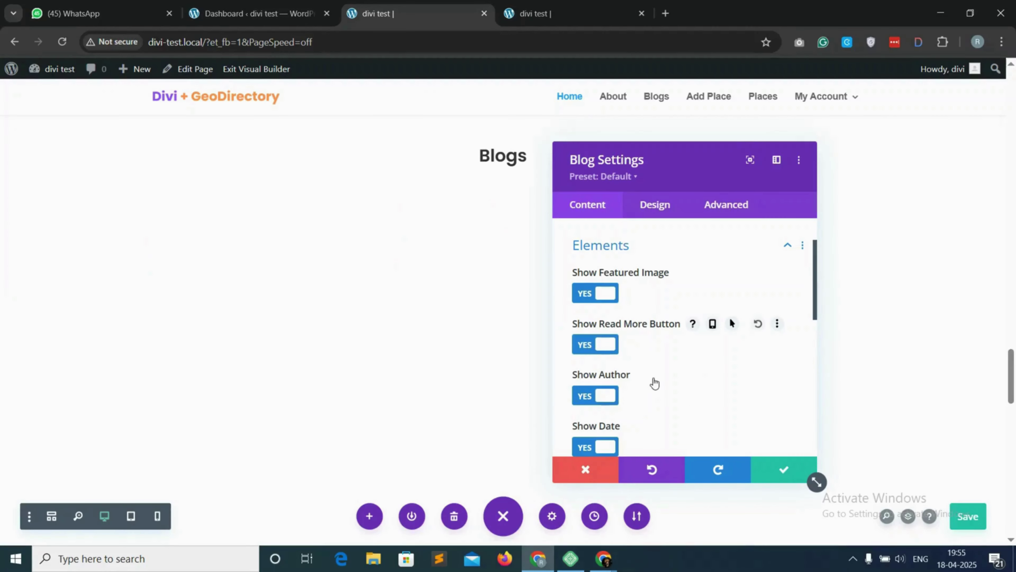
Step: Try the post cards without excerpts, turn Show Excerpt back on, and save the Blog module
{"action": "scroll", "coordinate": [608, 308], "scroll_direction": "down", "scroll_amount": 1}
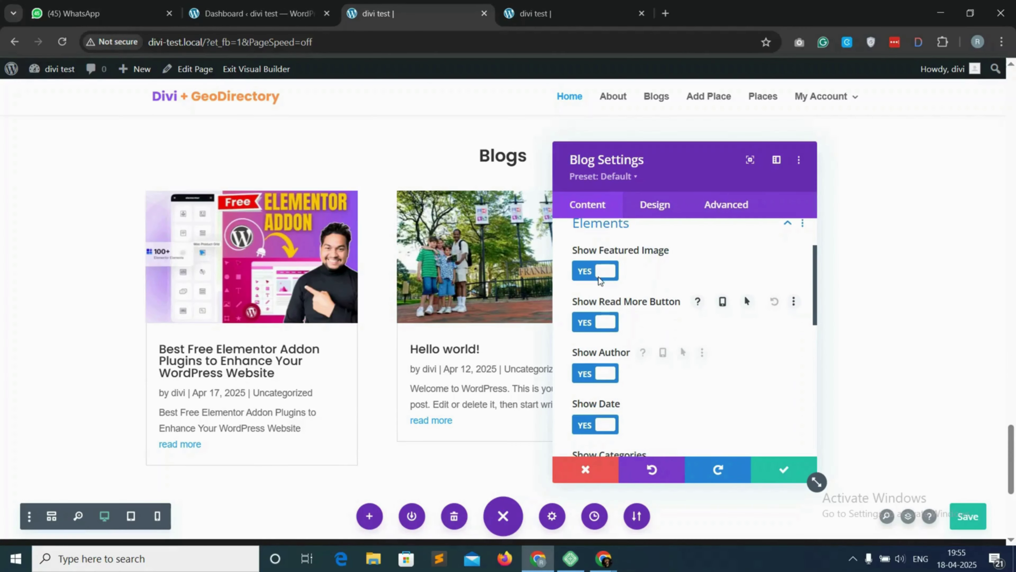
{"action": "scroll", "coordinate": [600, 309], "scroll_direction": "down", "scroll_amount": 2}
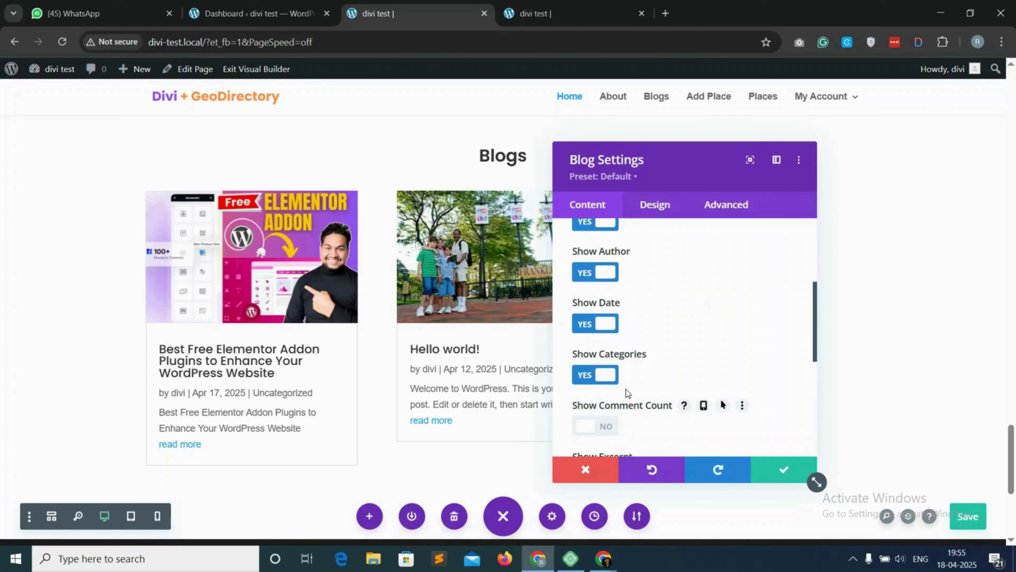
{"action": "scroll", "coordinate": [614, 416], "scroll_direction": "down", "scroll_amount": 3}
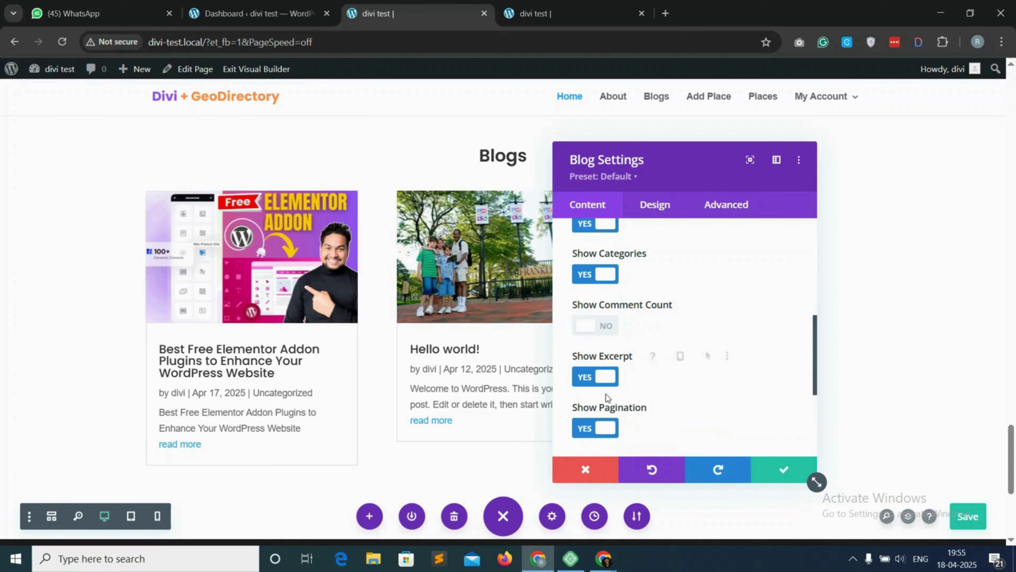
{"action": "left_click", "coordinate": [606, 377]}
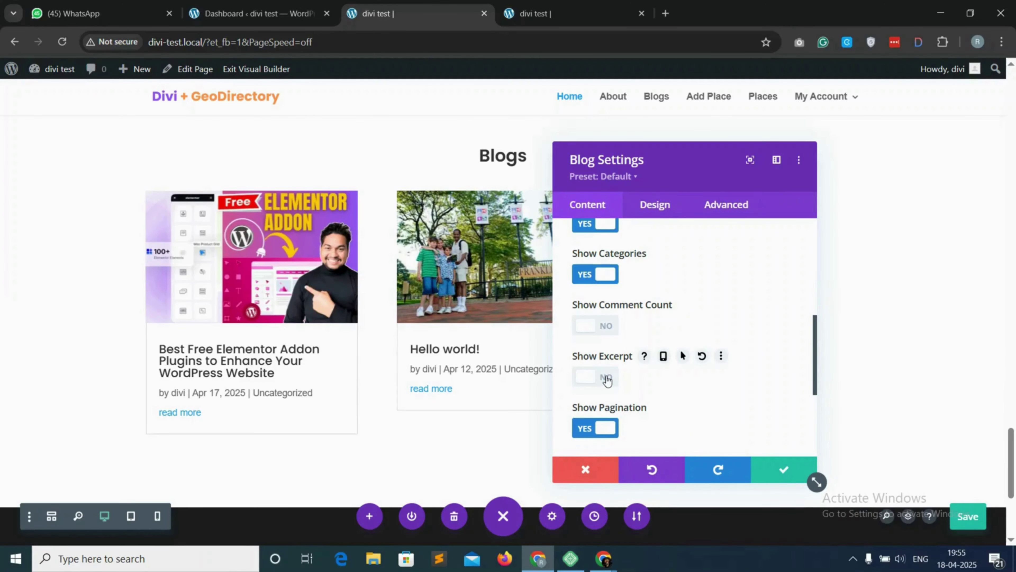
{"action": "left_click", "coordinate": [605, 378]}
{"action": "scroll", "coordinate": [606, 380], "scroll_direction": "down", "scroll_amount": 3}
{"action": "left_click", "coordinate": [784, 469]}
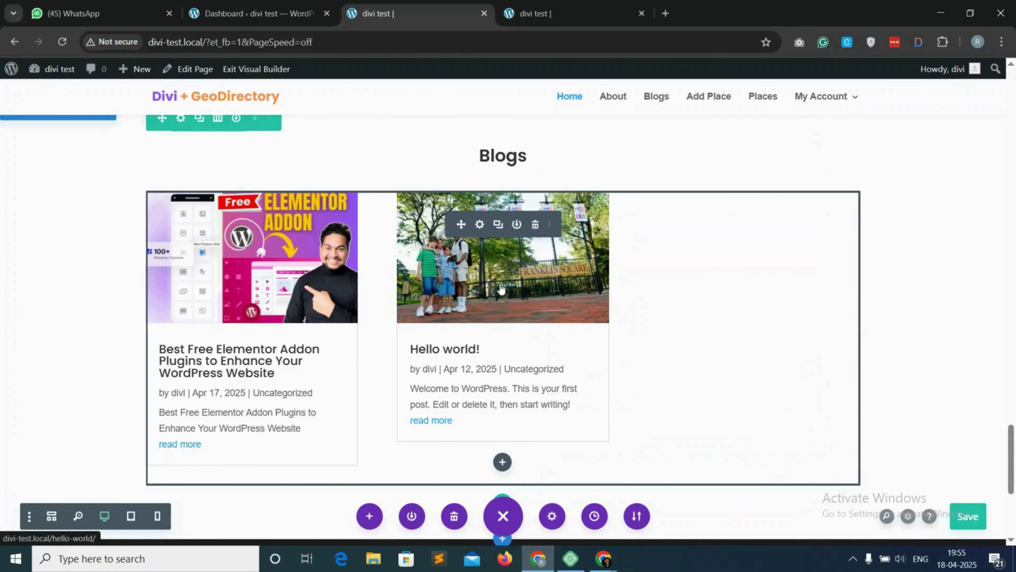
Step: Give the Blogs section an orange background color with its opacity lowered to about 0.03
{"action": "scroll", "coordinate": [482, 313], "scroll_direction": "up", "scroll_amount": 1}
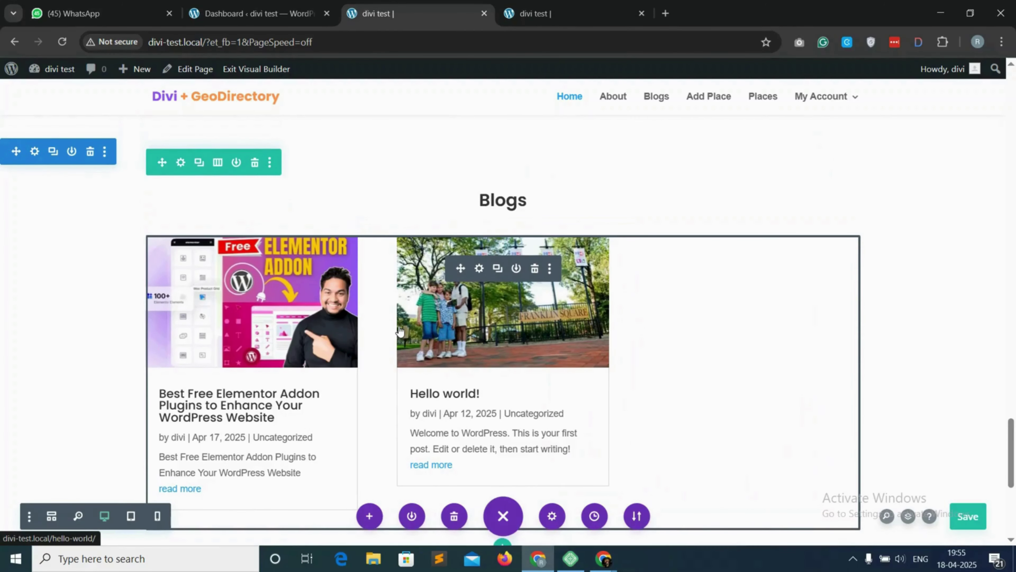
{"action": "scroll", "coordinate": [400, 330], "scroll_direction": "up", "scroll_amount": 1}
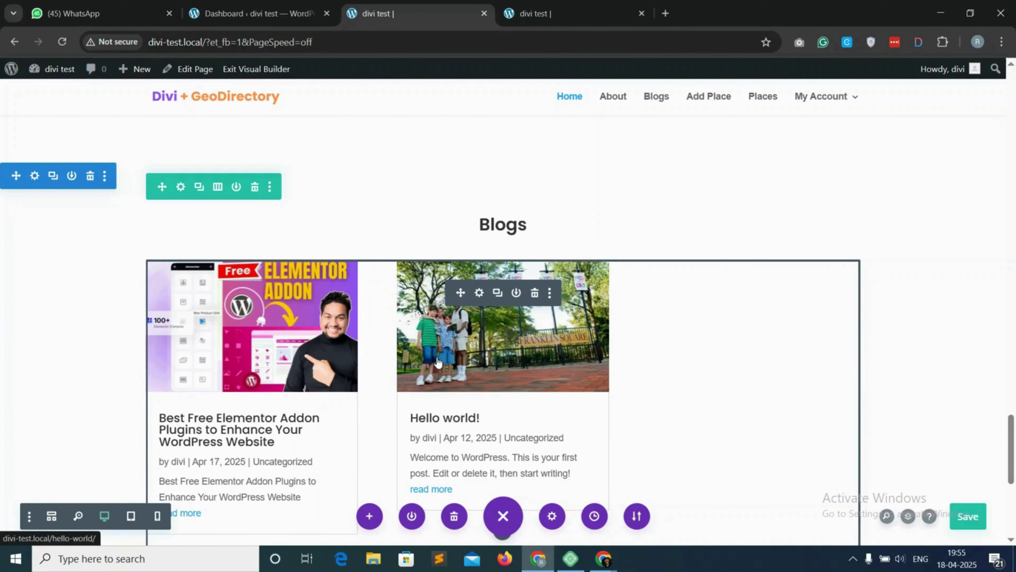
{"action": "left_click", "coordinate": [36, 176]}
{"action": "left_click", "coordinate": [655, 305]}
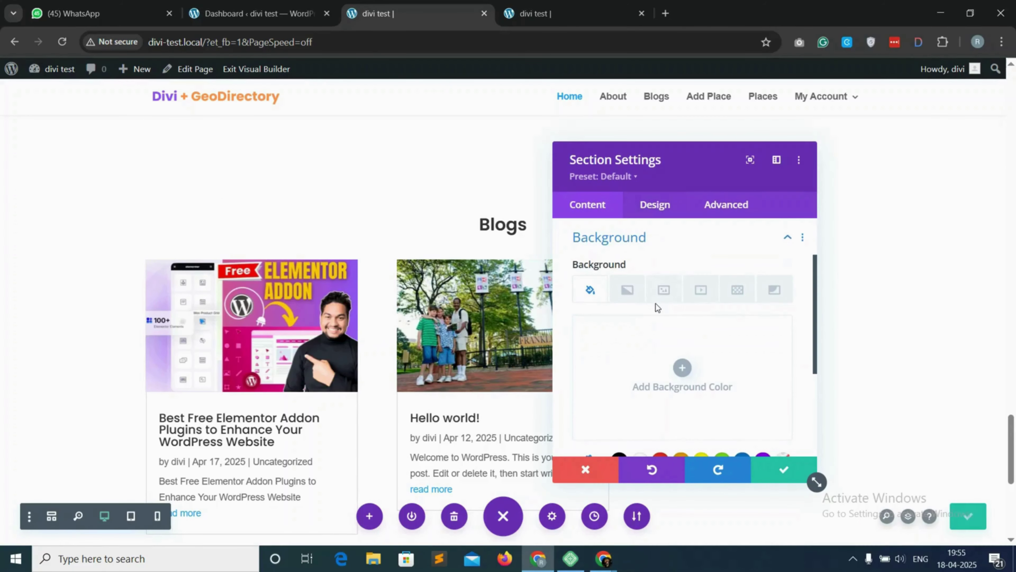
{"action": "scroll", "coordinate": [672, 320], "scroll_direction": "down", "scroll_amount": 2}
{"action": "left_click", "coordinate": [681, 404]}
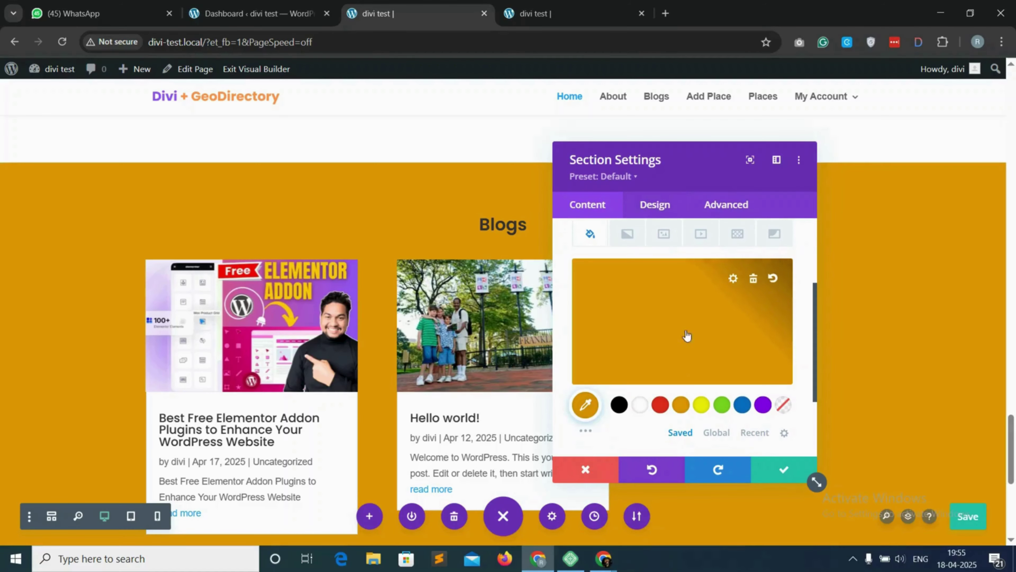
{"action": "left_click", "coordinate": [681, 296]}
{"action": "left_click_drag", "start_coordinate": [773, 282], "coordinate": [771, 365]}
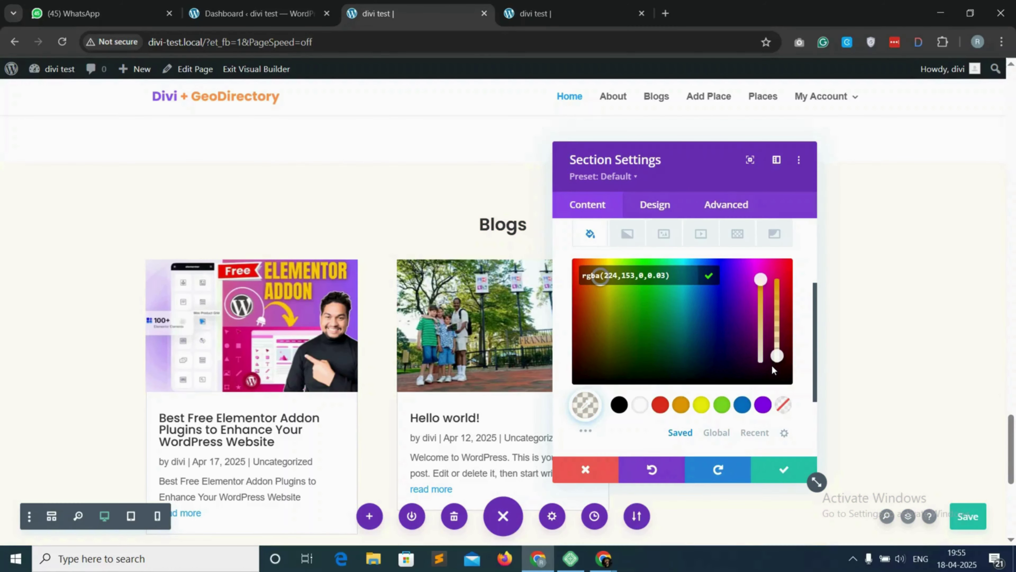
Step: Check how the Blogs section looks on the live homepage and return to the Visual Builder
{"action": "left_click", "coordinate": [569, 13]}
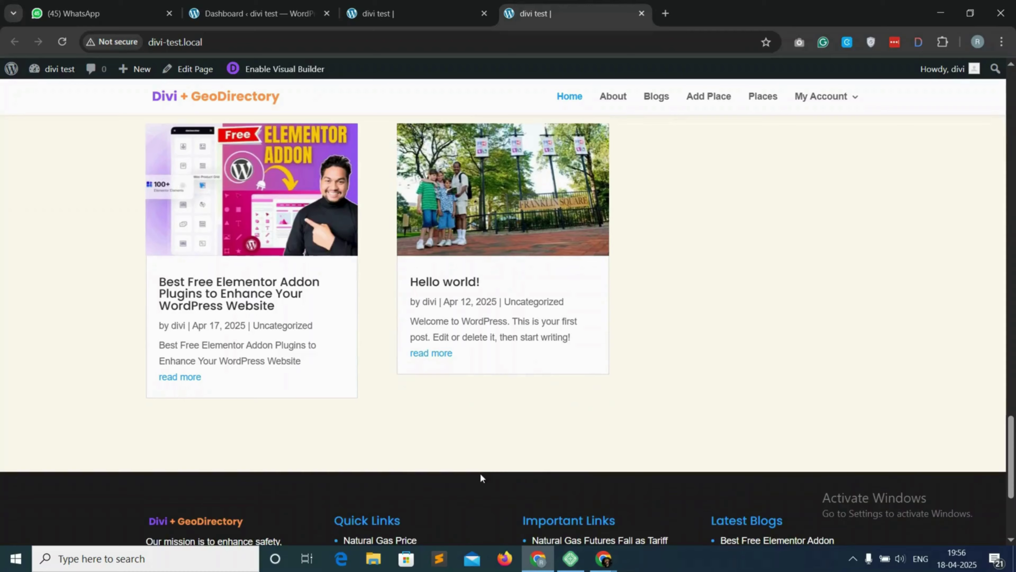
{"action": "scroll", "coordinate": [481, 457], "scroll_direction": "down", "scroll_amount": 1}
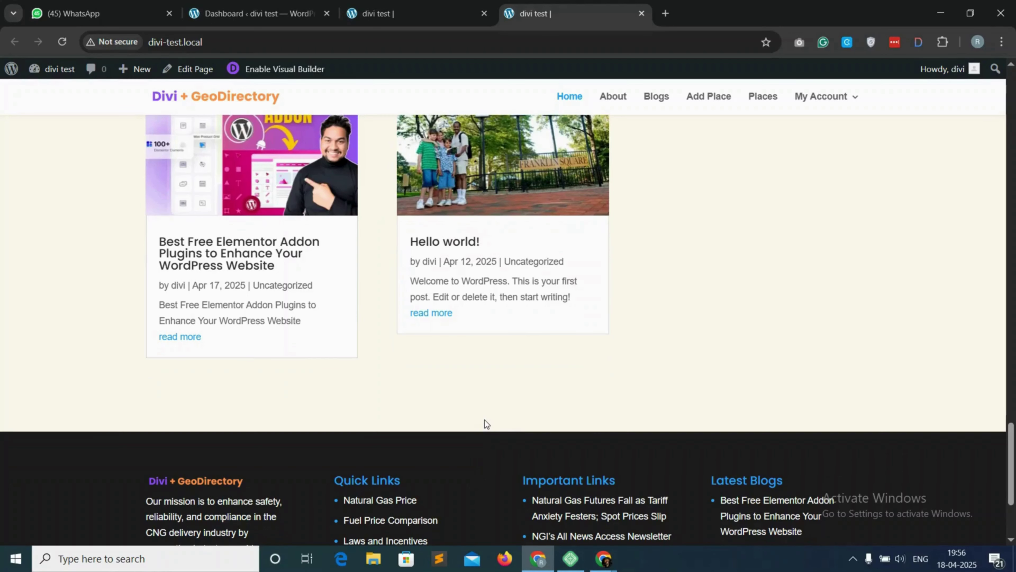
{"action": "key", "text": "ctrl+shift+Tab"}
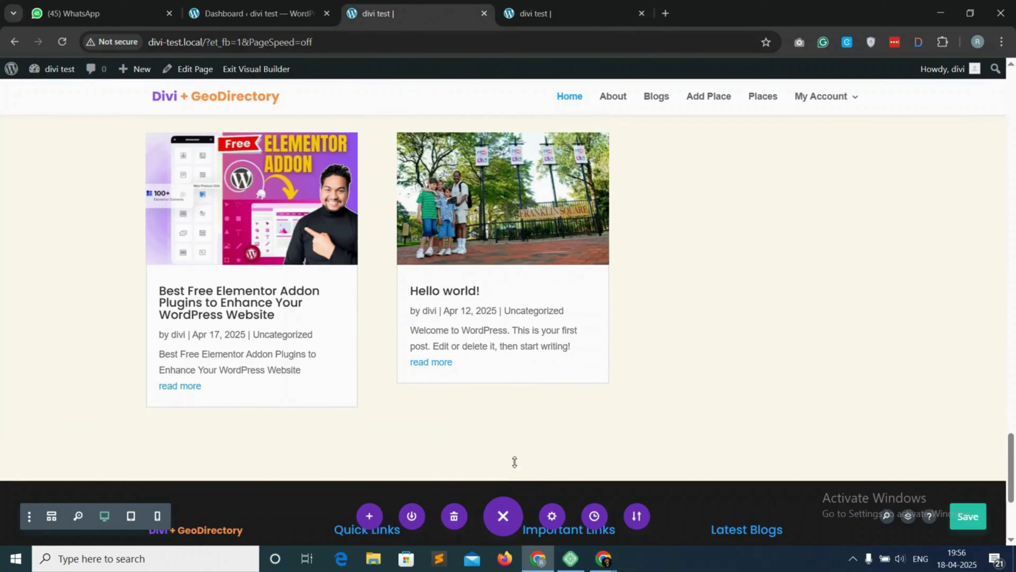
Step: Add a new section below Blogs with a row of two equal columns, without inserting a new module
{"action": "left_click", "coordinate": [503, 465]}
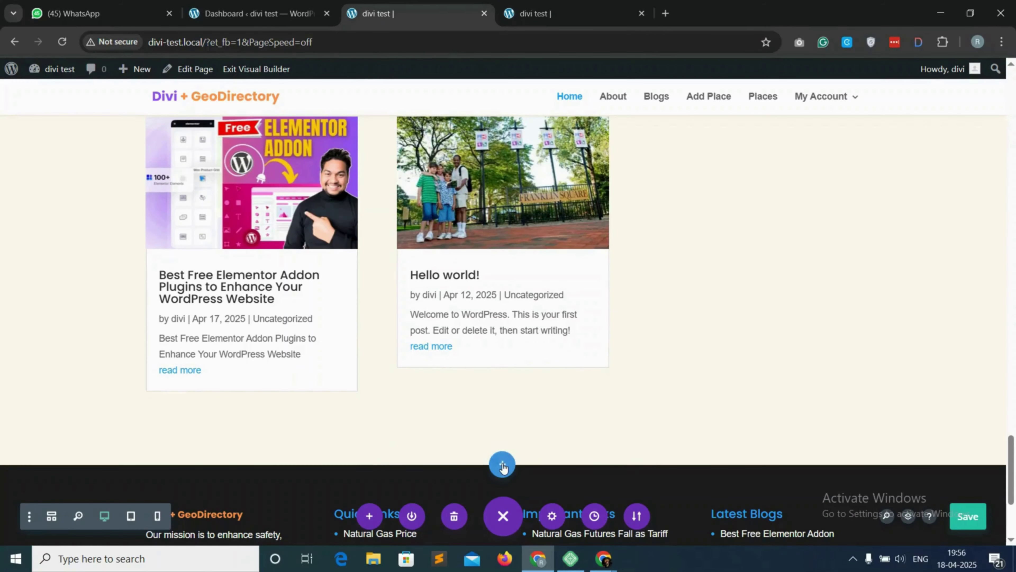
{"action": "left_click", "coordinate": [422, 393]}
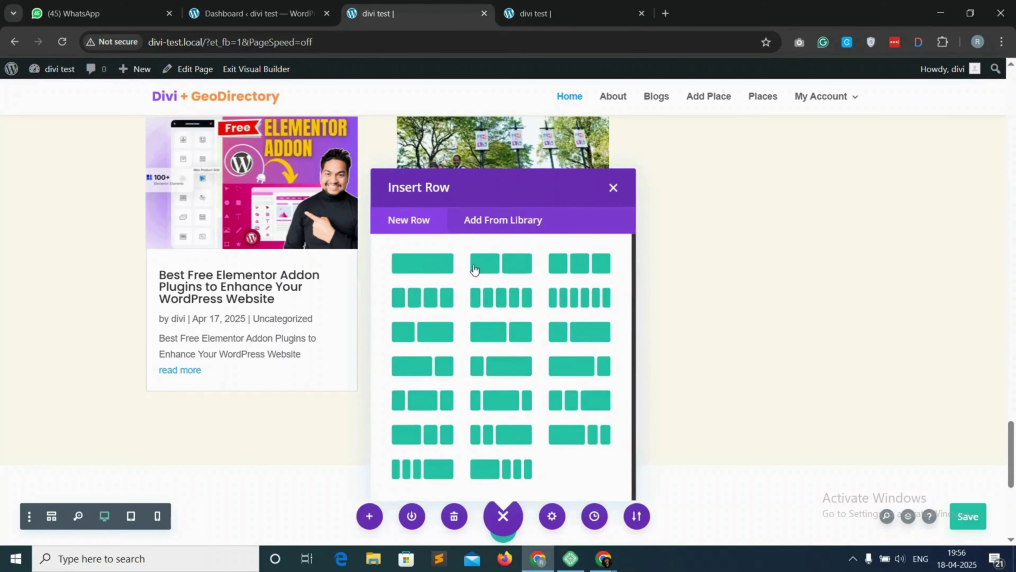
{"action": "left_click", "coordinate": [499, 265]}
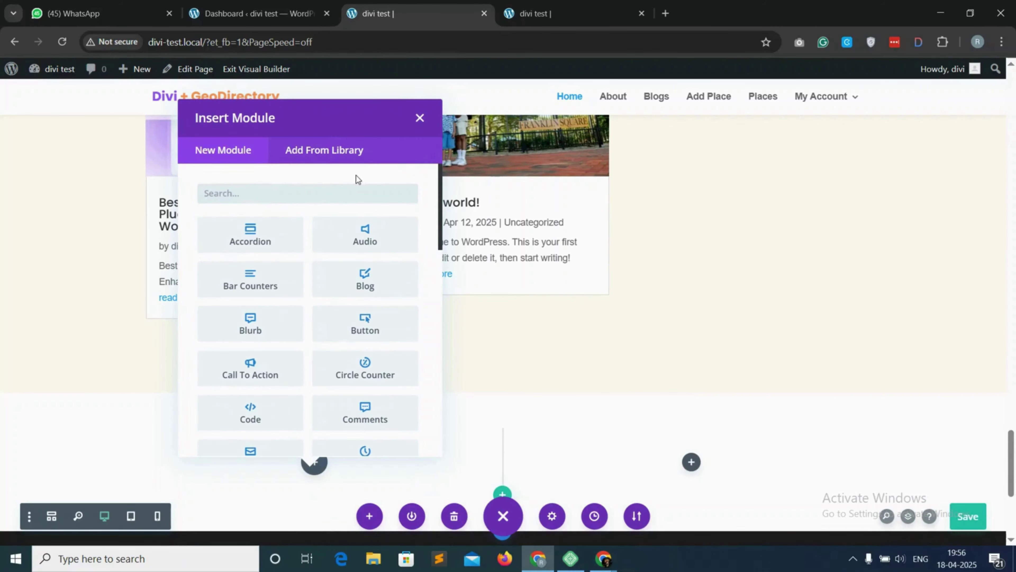
{"action": "left_click", "coordinate": [419, 121]}
Step: Duplicate the Blogs heading and move the copy into the first column of the new two-column row
{"action": "scroll", "coordinate": [560, 321], "scroll_direction": "up", "scroll_amount": 4}
{"action": "scroll", "coordinate": [544, 288], "scroll_direction": "up", "scroll_amount": 3}
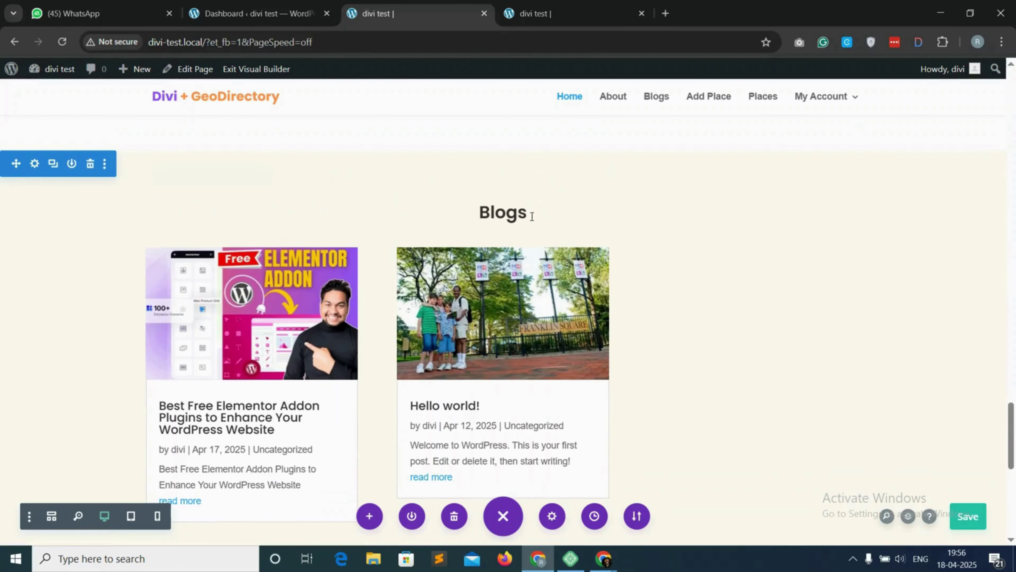
{"action": "left_click_drag", "start_coordinate": [486, 251], "coordinate": [462, 254]}
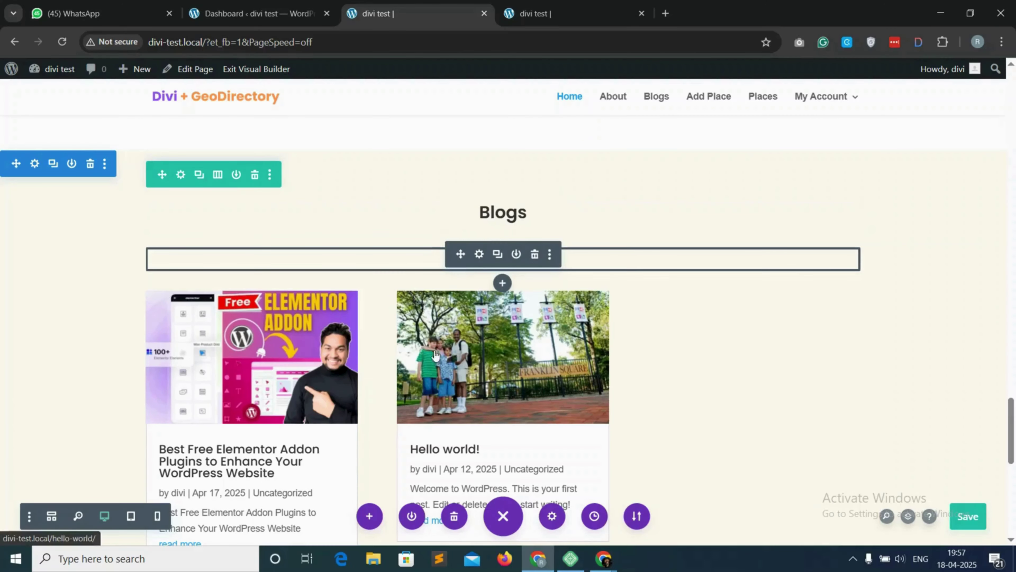
{"action": "scroll", "coordinate": [405, 467], "scroll_direction": "down", "scroll_amount": 8}
{"action": "left_click_drag", "start_coordinate": [404, 469], "coordinate": [291, 191]}
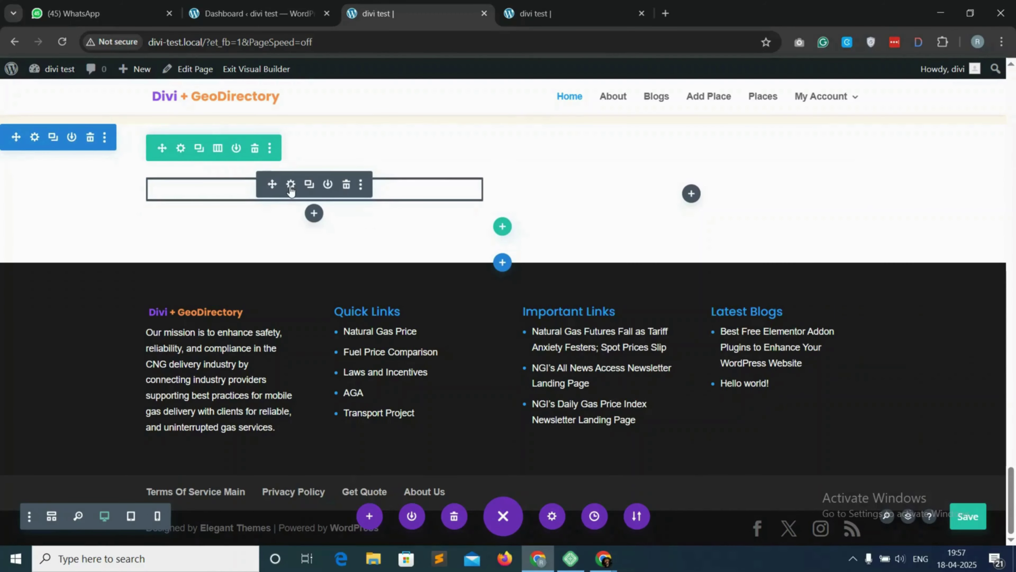
Step: Change the copied heading's text to "Add Listing Today"
{"action": "left_click", "coordinate": [291, 189]}
{"action": "double_click", "coordinate": [589, 353]}
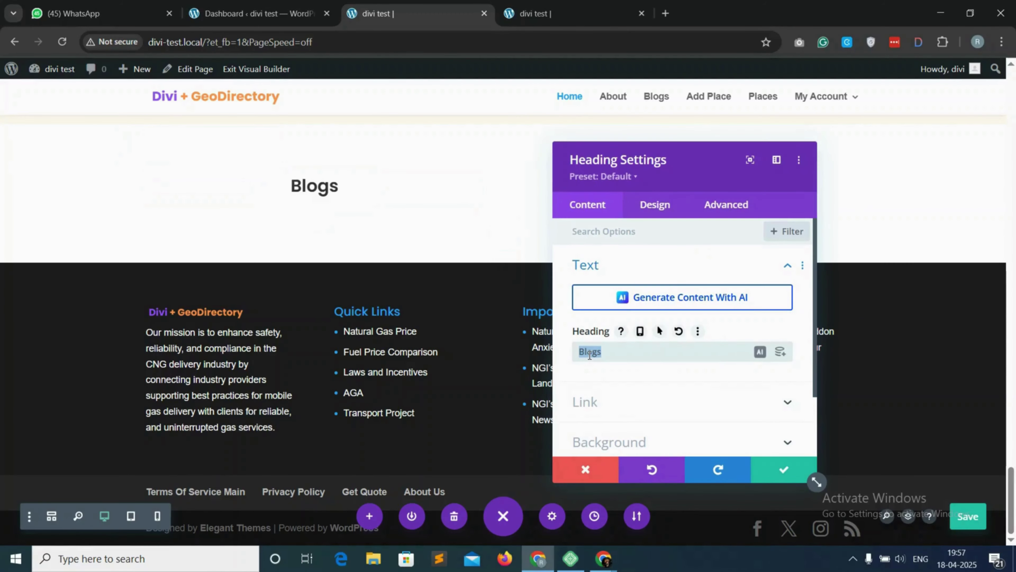
{"action": "type", "text": "Add Listin"}
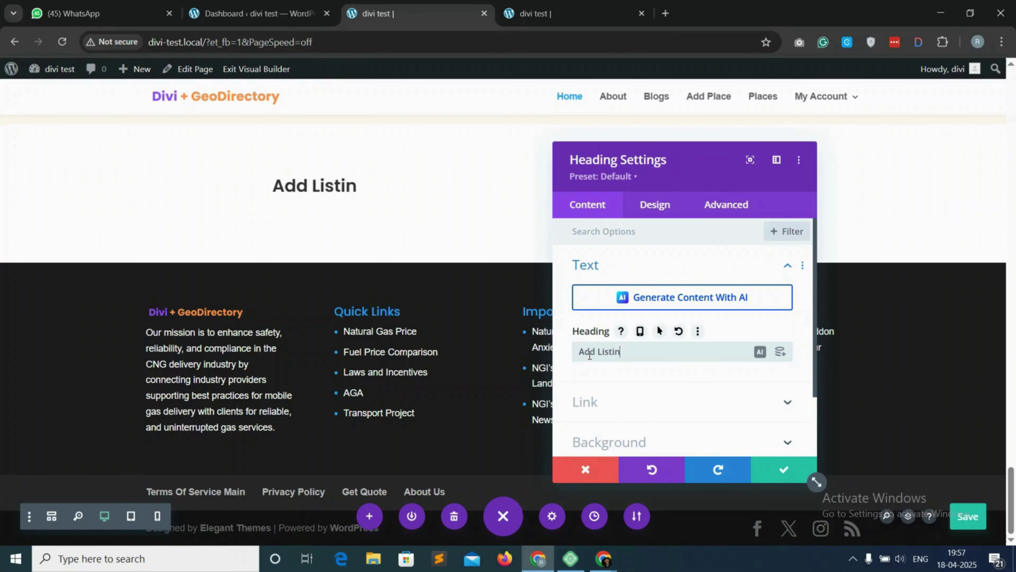
{"action": "type", "text": "gs"}
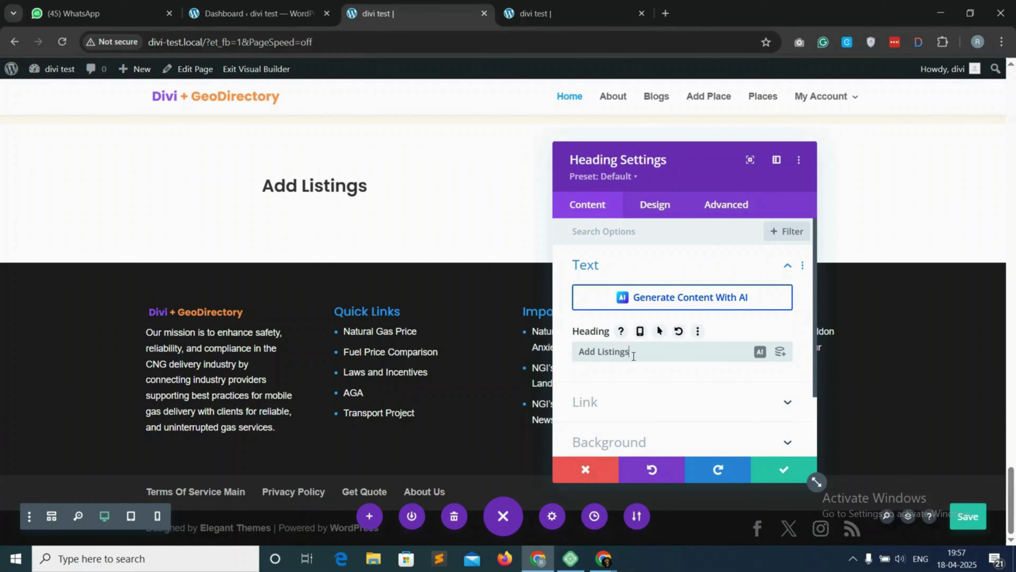
{"action": "key", "text": "BackSpace"}
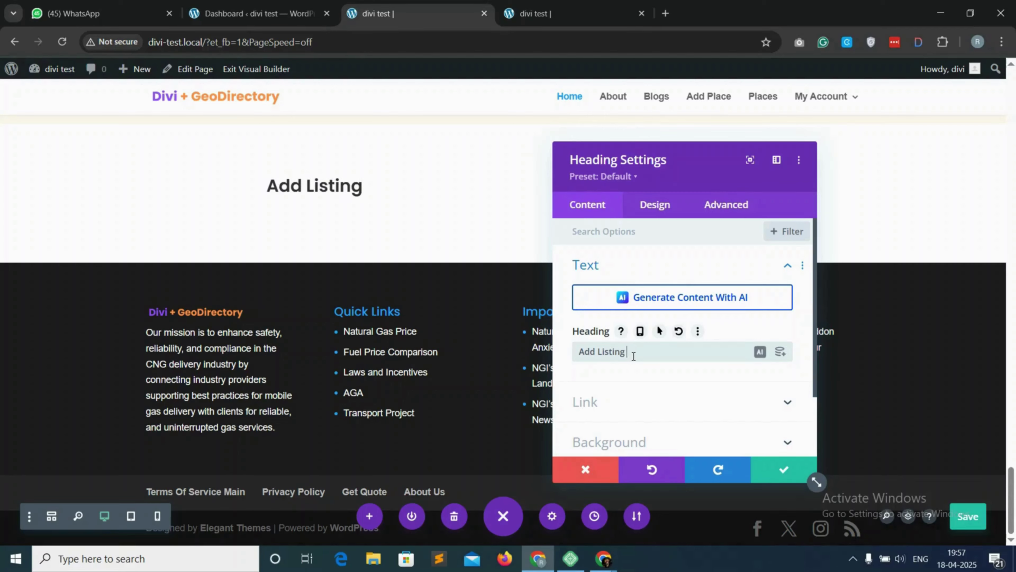
{"action": "type", "text": "Today"}
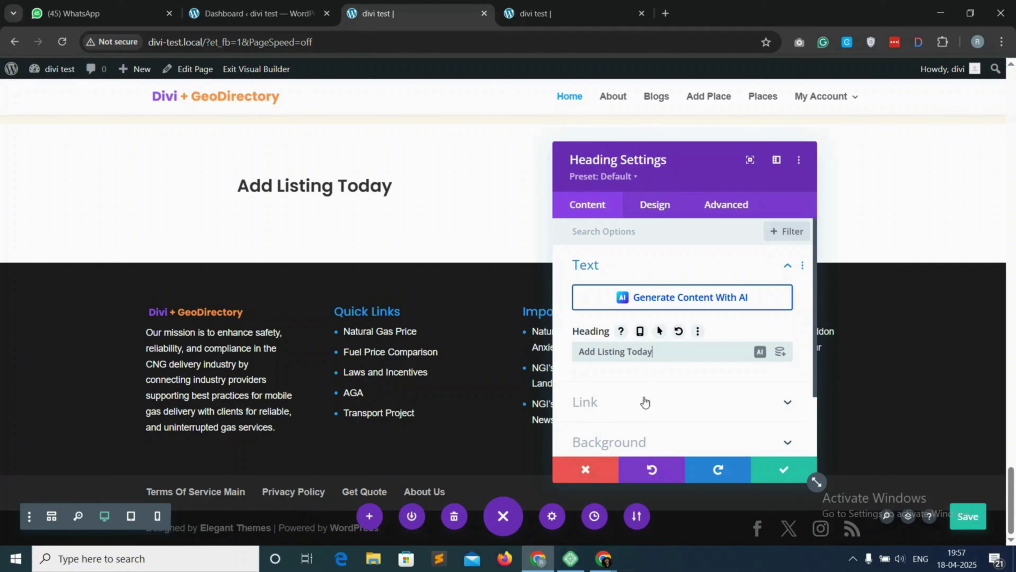
Step: Left-align the "Add Listing Today" heading text and save the heading's settings
{"action": "left_click", "coordinate": [655, 205]}
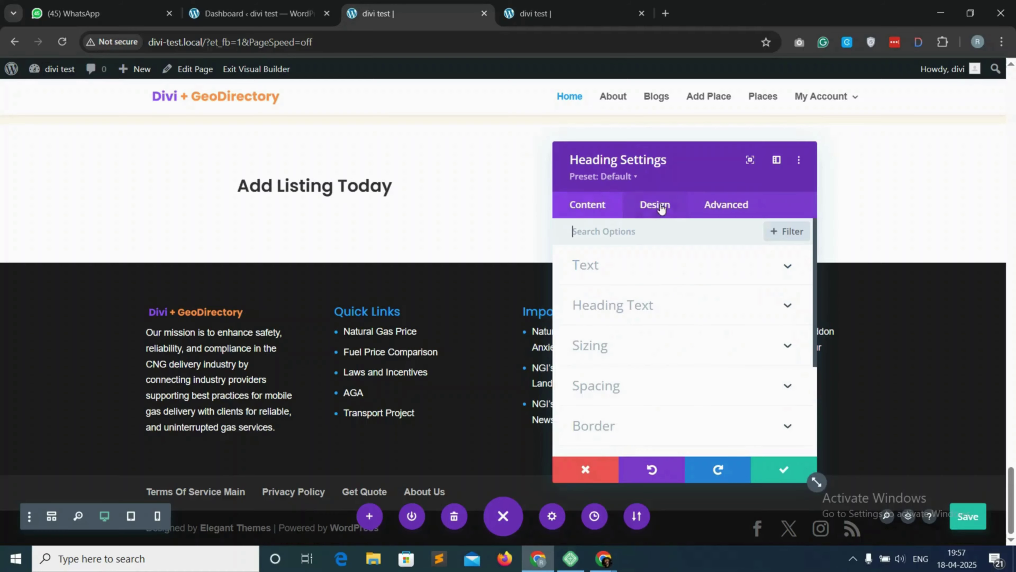
{"action": "left_click", "coordinate": [646, 321]}
{"action": "scroll", "coordinate": [656, 385], "scroll_direction": "down", "scroll_amount": 2}
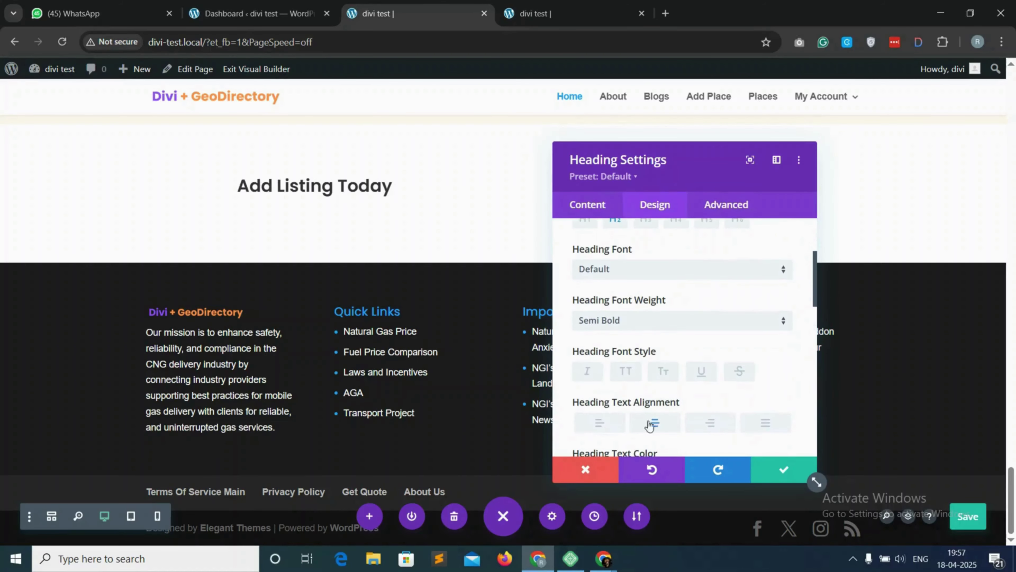
{"action": "left_click", "coordinate": [599, 423]}
{"action": "left_click", "coordinate": [784, 469]}
Step: Insert a Text module with its placeholder content below the "Add Listing Today" heading in the first column
{"action": "left_click", "coordinate": [314, 214]}
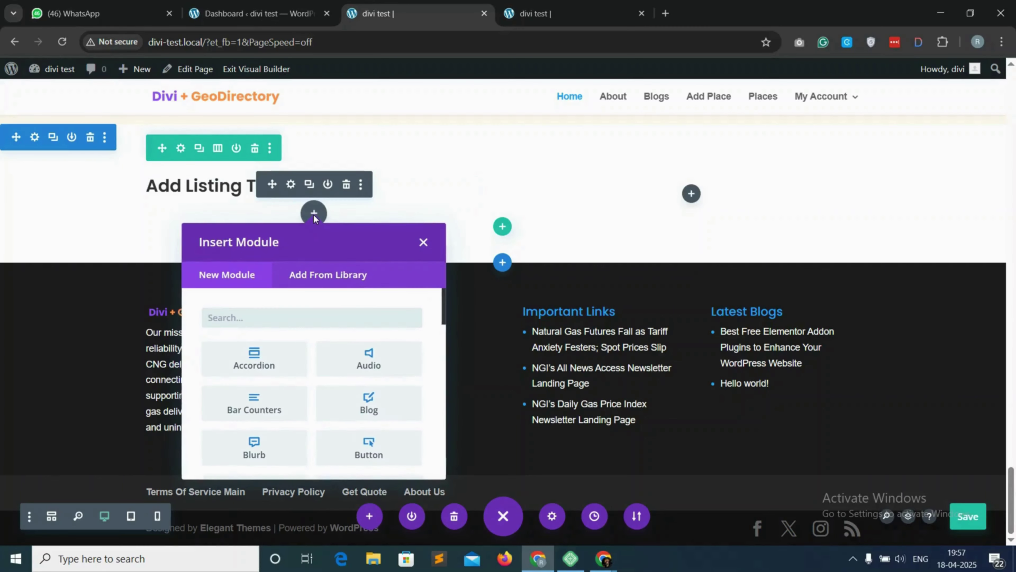
{"action": "type", "text": "text"}
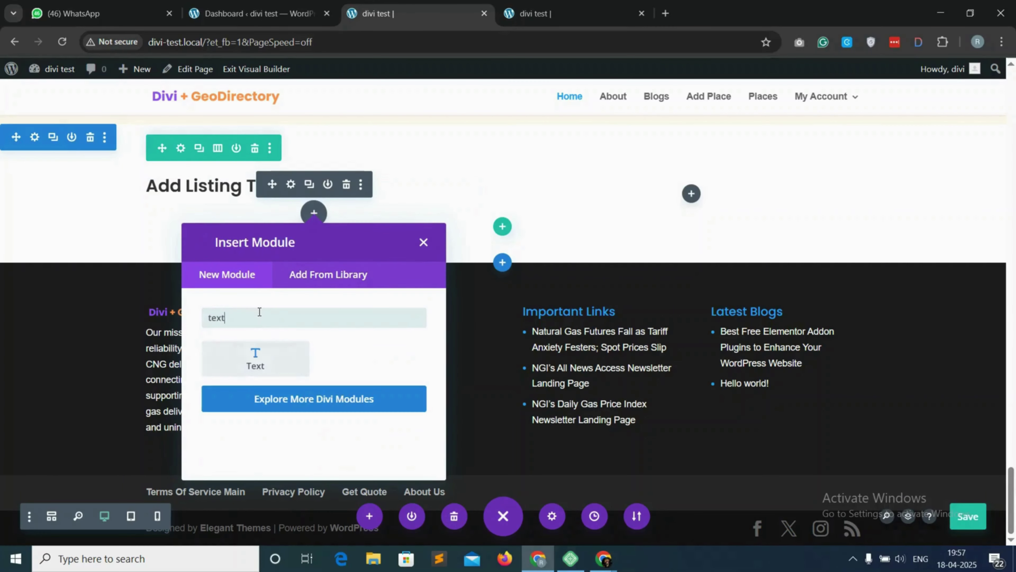
{"action": "left_click", "coordinate": [274, 362]}
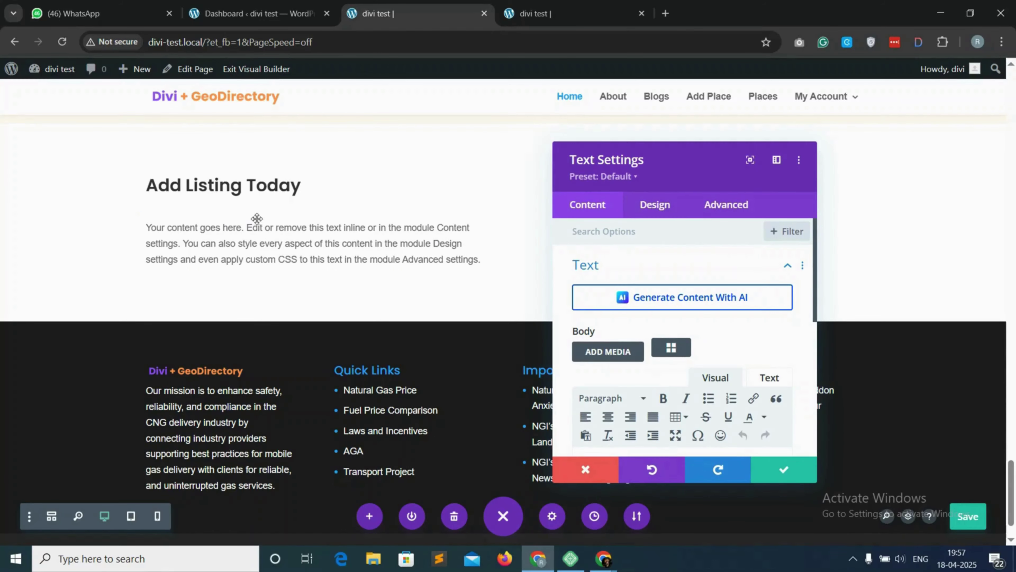
Step: Set the text module's top and bottom margins and its top and bottom padding to 0px, each pair linked
{"action": "left_click", "coordinate": [655, 206]}
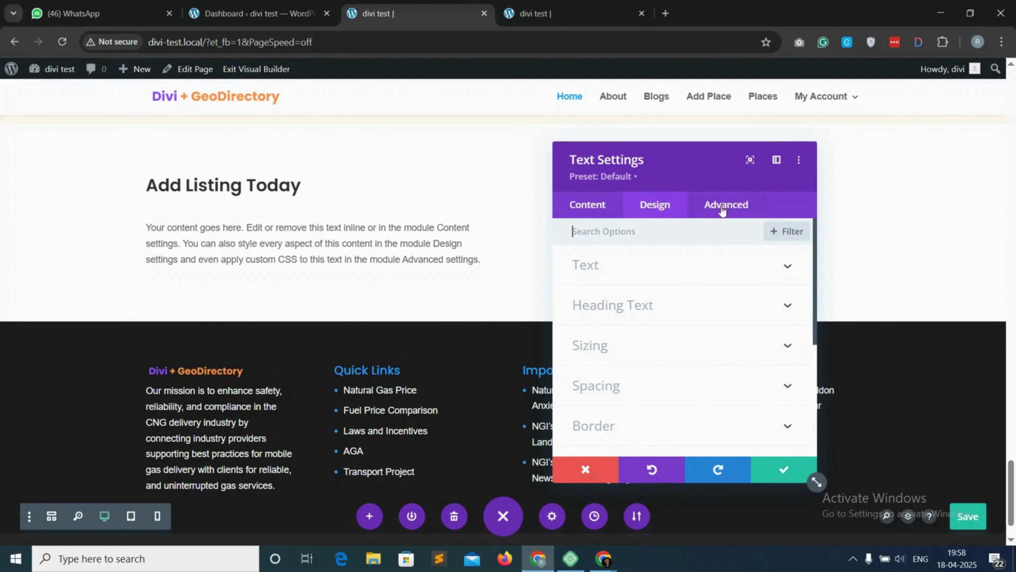
{"action": "left_click", "coordinate": [641, 389]}
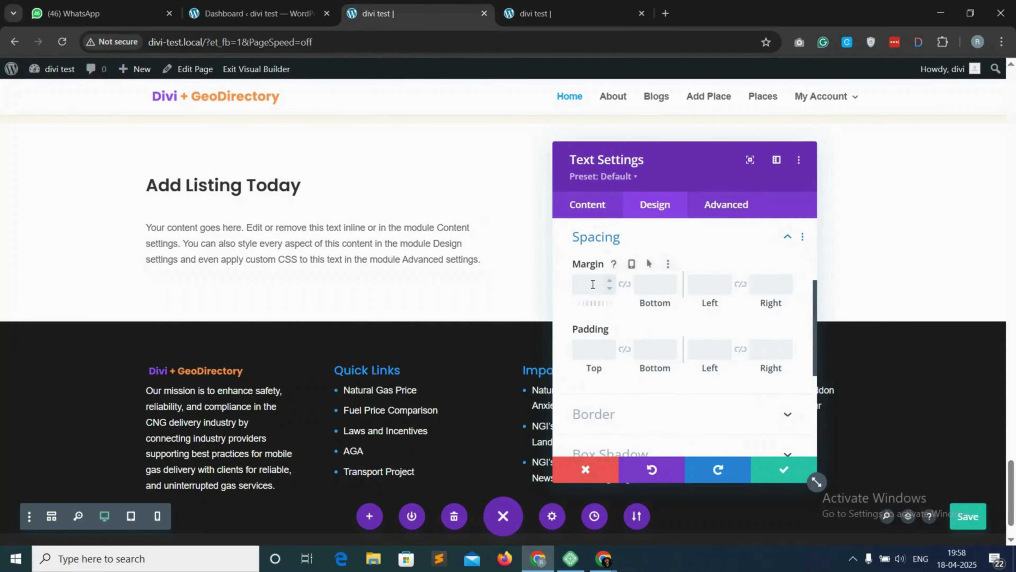
{"action": "left_click", "coordinate": [593, 285]}
{"action": "type", "text": "0"}
{"action": "left_click", "coordinate": [625, 283]}
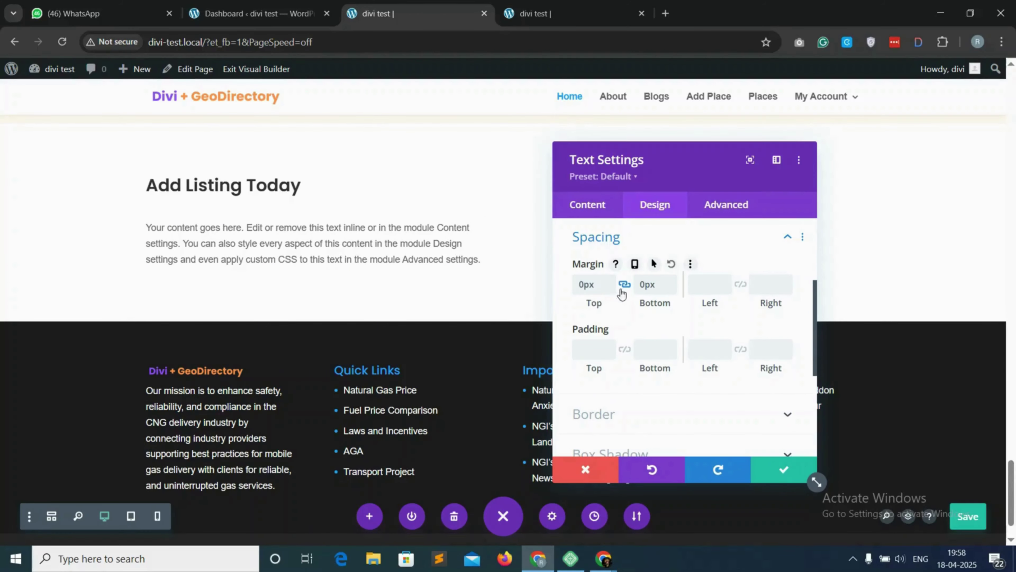
{"action": "left_click", "coordinate": [593, 350]}
{"action": "type", "text": "0"}
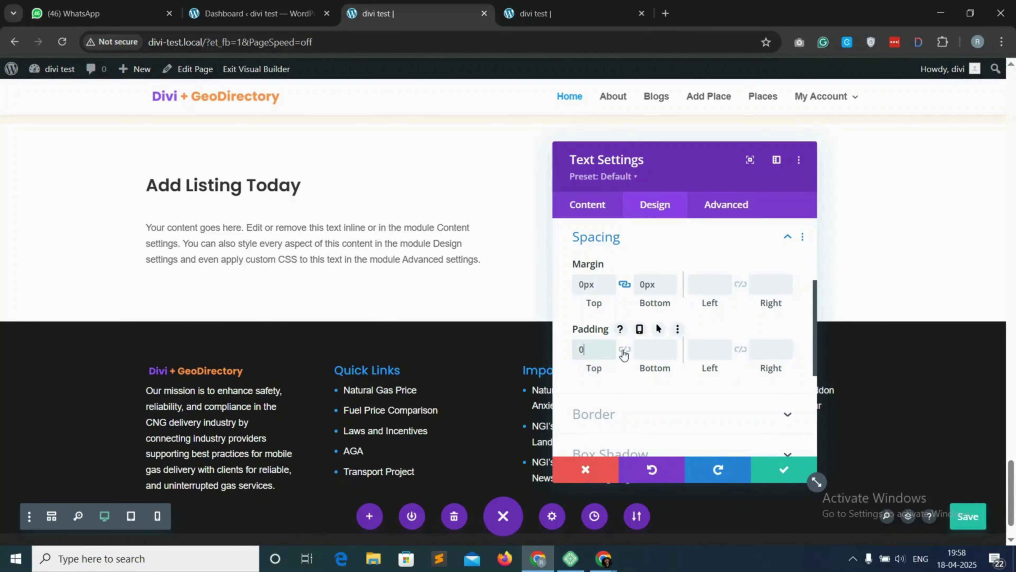
{"action": "left_click", "coordinate": [624, 350]}
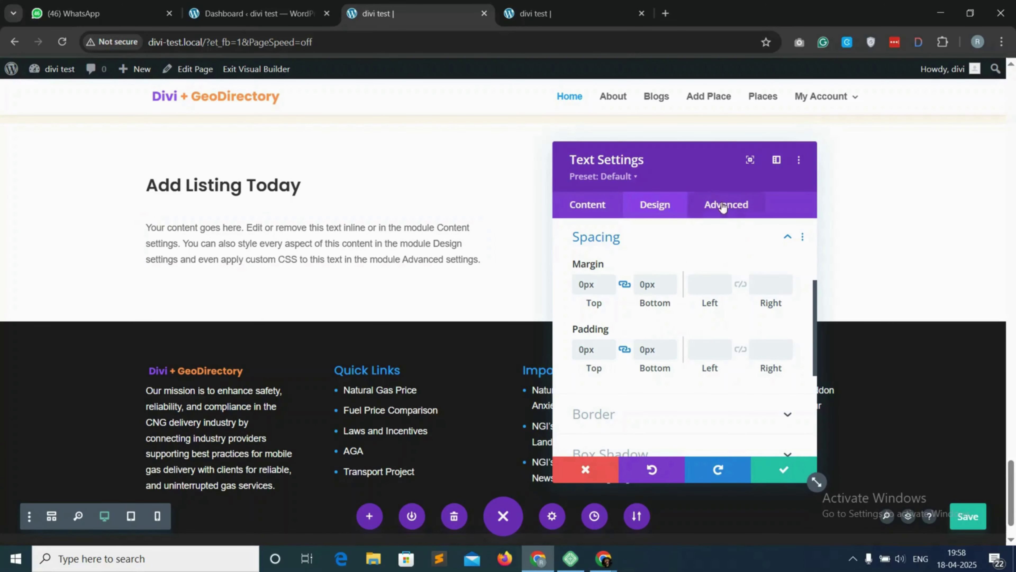
Step: Unlink the text module's vertical margins, set the top margin to -16px and save the module
{"action": "left_click", "coordinate": [621, 286]}
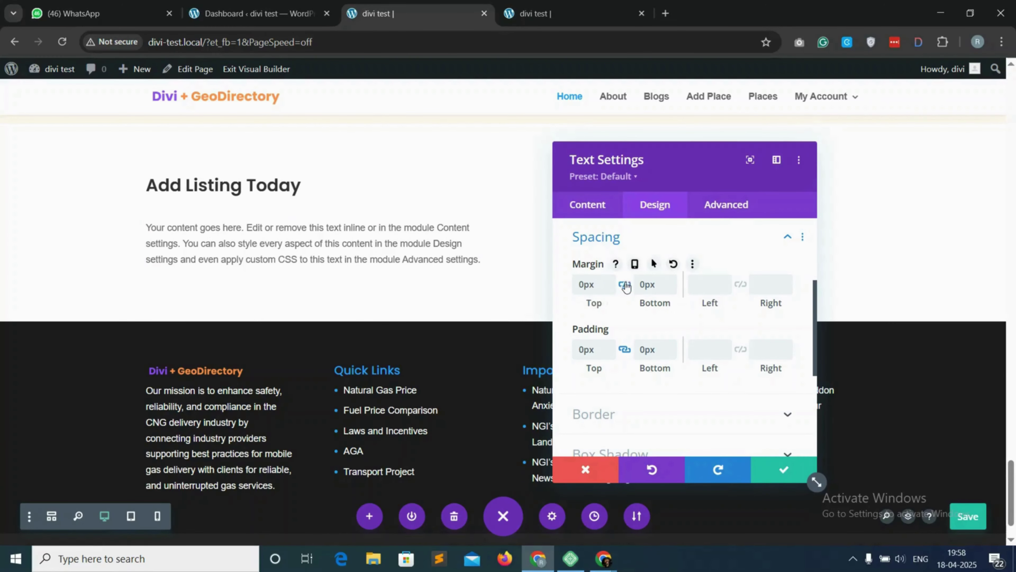
{"action": "left_click", "coordinate": [609, 290]}
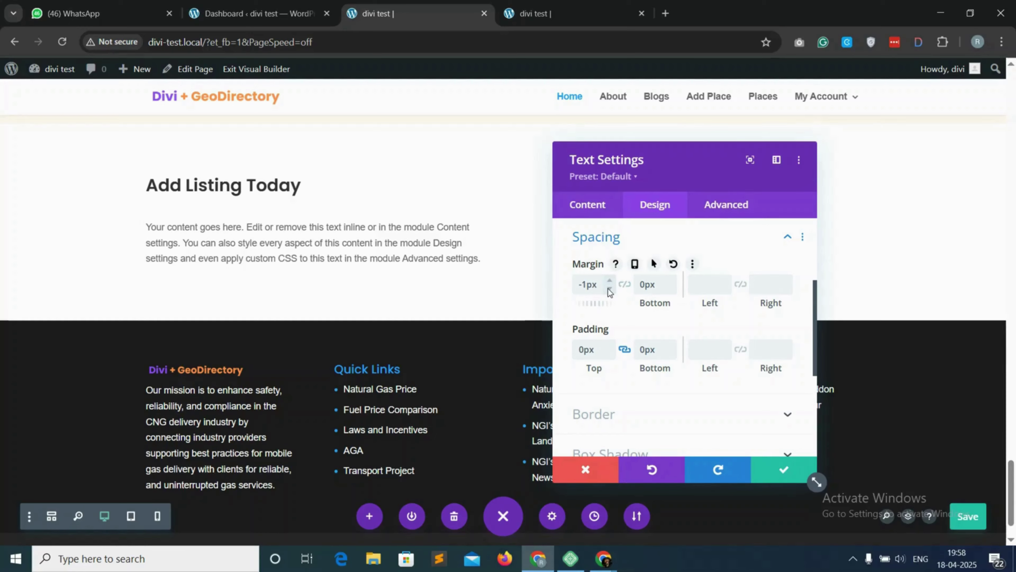
{"action": "type", "text": "6"}
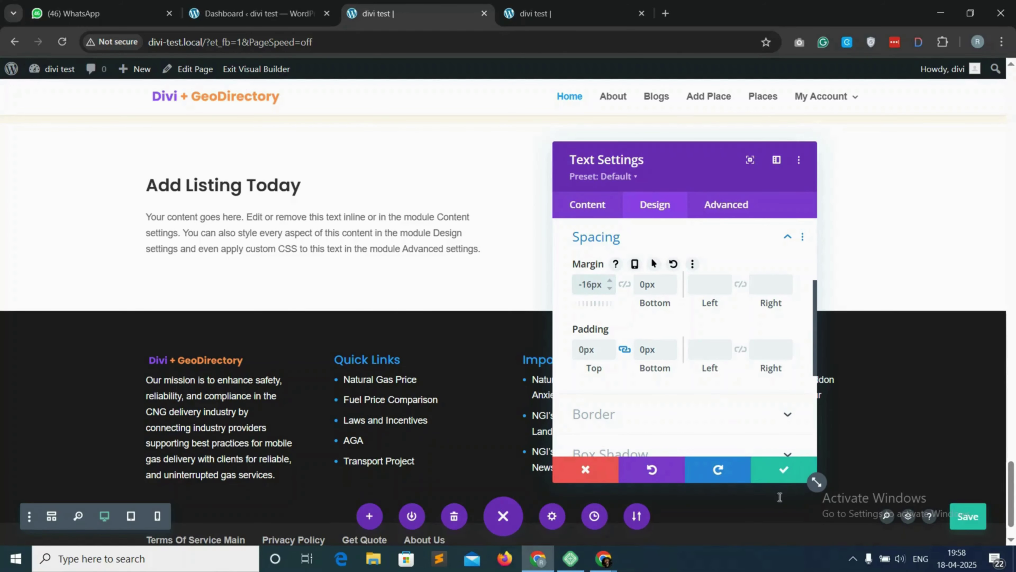
{"action": "left_click", "coordinate": [783, 469]}
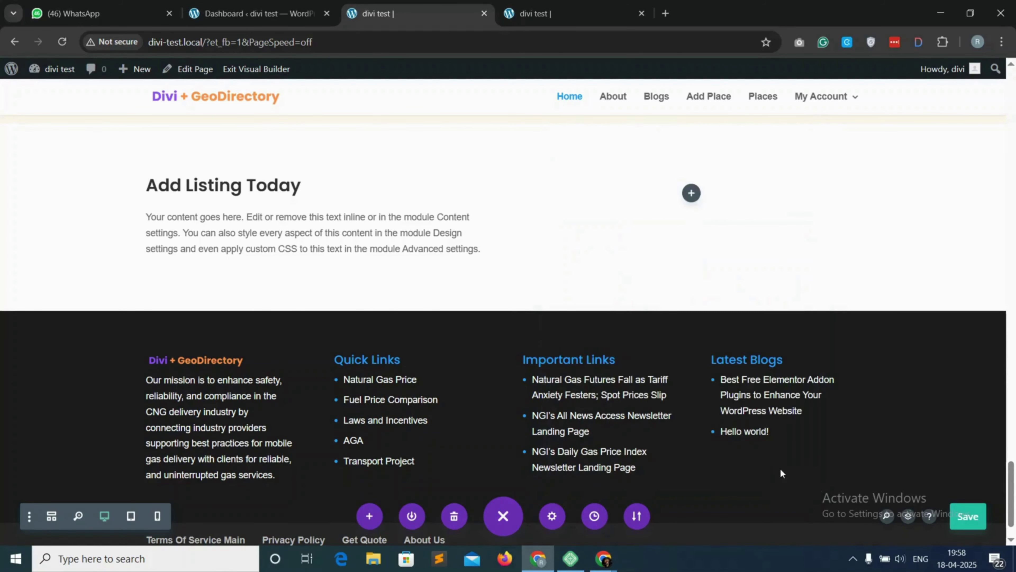
Step: Insert a Button module in the second column with the text "Add Listing" and the link URL "#"
{"action": "left_click", "coordinate": [691, 194]}
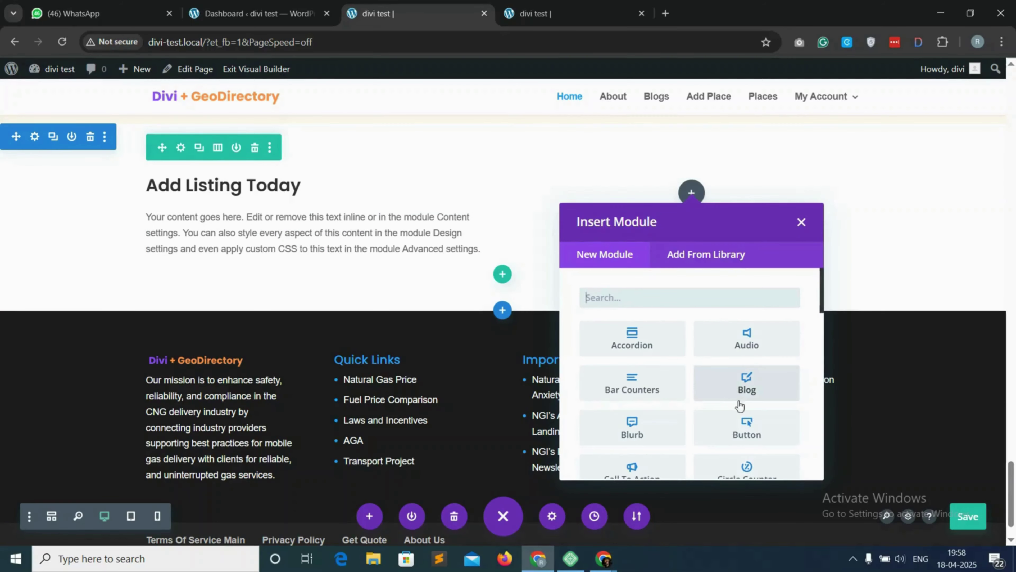
{"action": "left_click", "coordinate": [752, 432]}
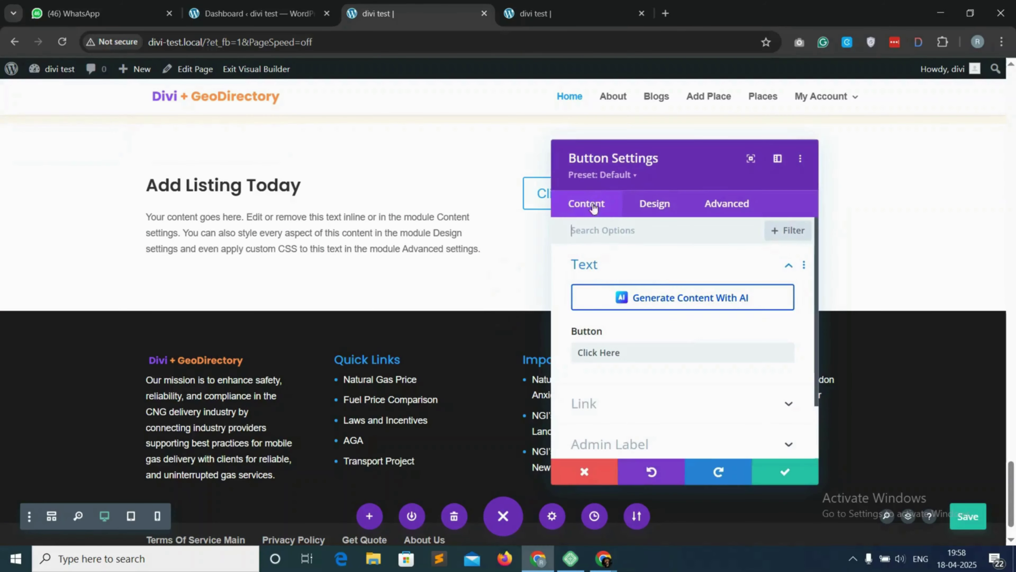
{"action": "triple_click", "coordinate": [603, 351]}
{"action": "type", "text": "Add Listing"}
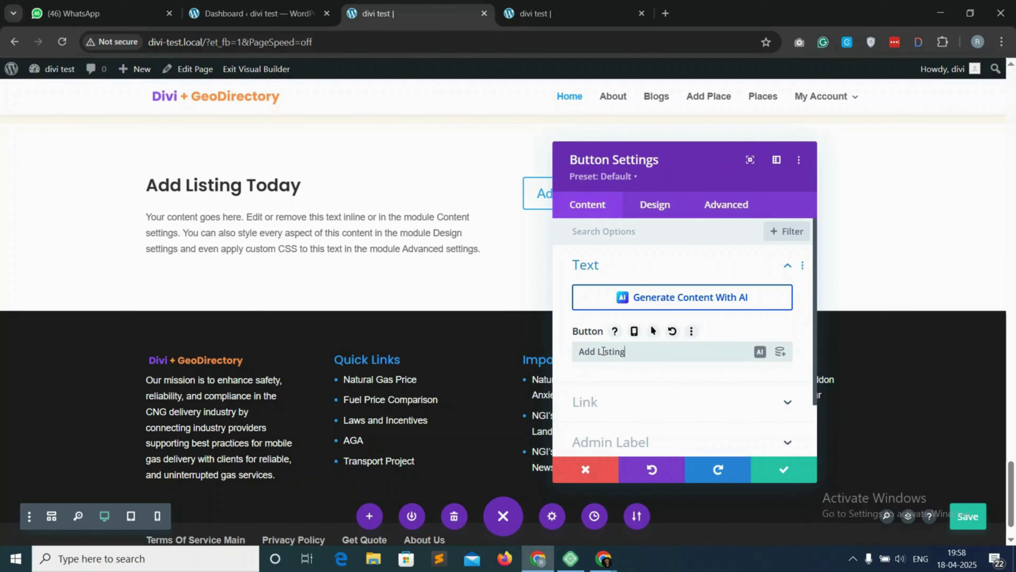
{"action": "left_click", "coordinate": [655, 401]}
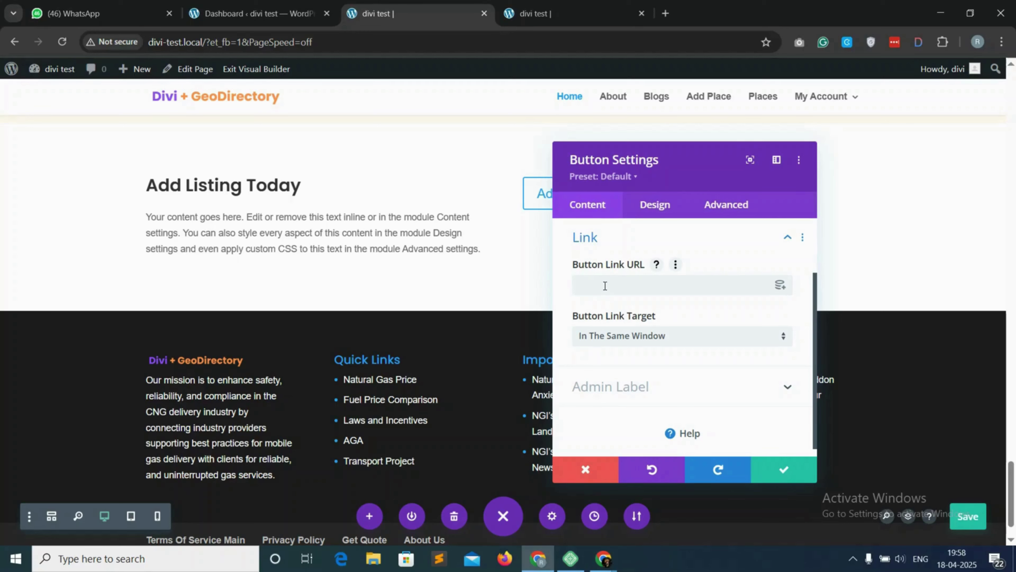
{"action": "type", "text": "#"}
Step: Enable custom styles for the Add Listing button and give it a solid deep orange background, starting from the #e09900 swatch
{"action": "left_click", "coordinate": [655, 207]}
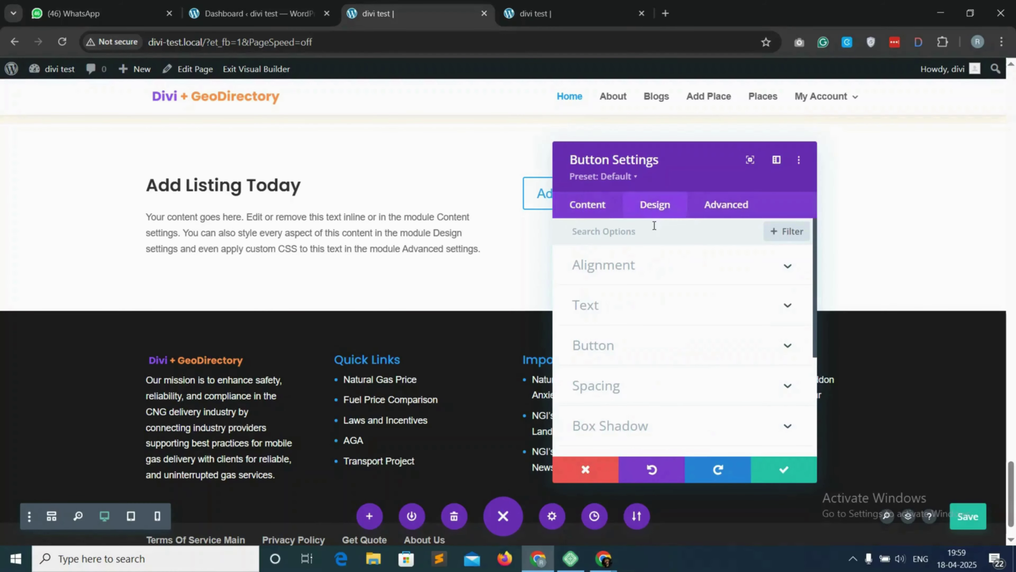
{"action": "left_click", "coordinate": [653, 347]}
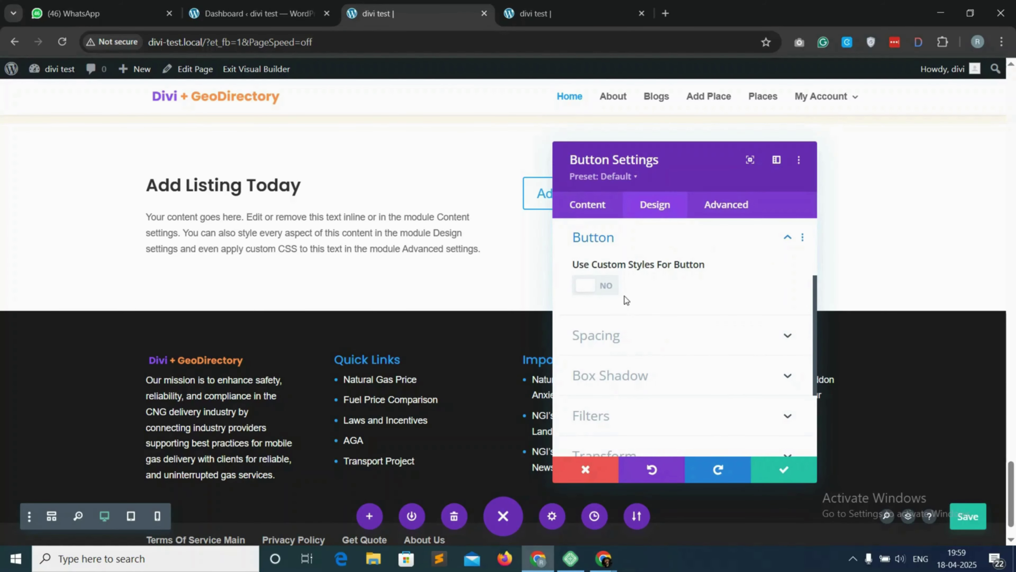
{"action": "left_click", "coordinate": [597, 287]}
{"action": "scroll", "coordinate": [681, 324], "scroll_direction": "down", "scroll_amount": 2}
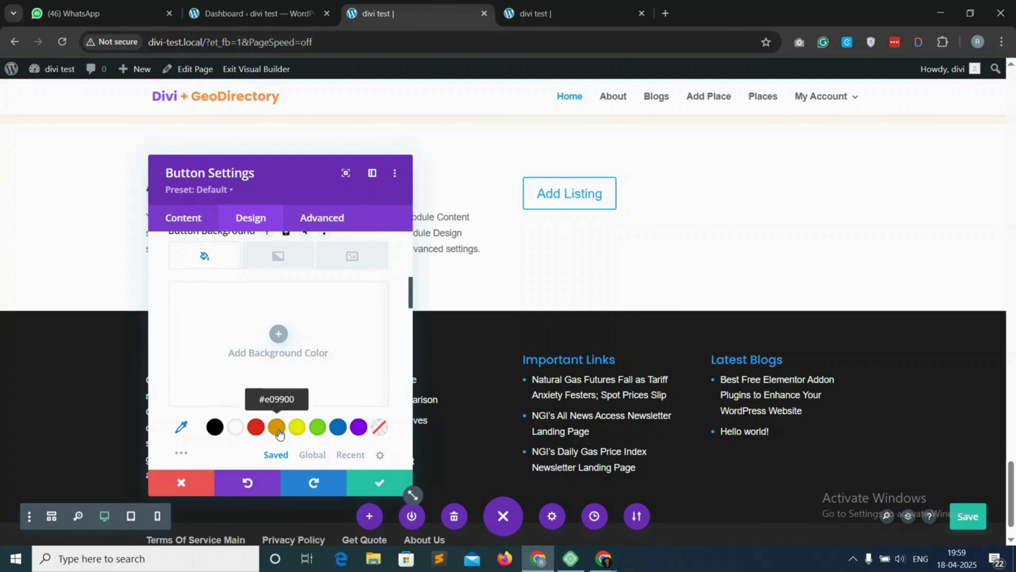
{"action": "left_click", "coordinate": [277, 428]}
{"action": "left_click", "coordinate": [261, 358]}
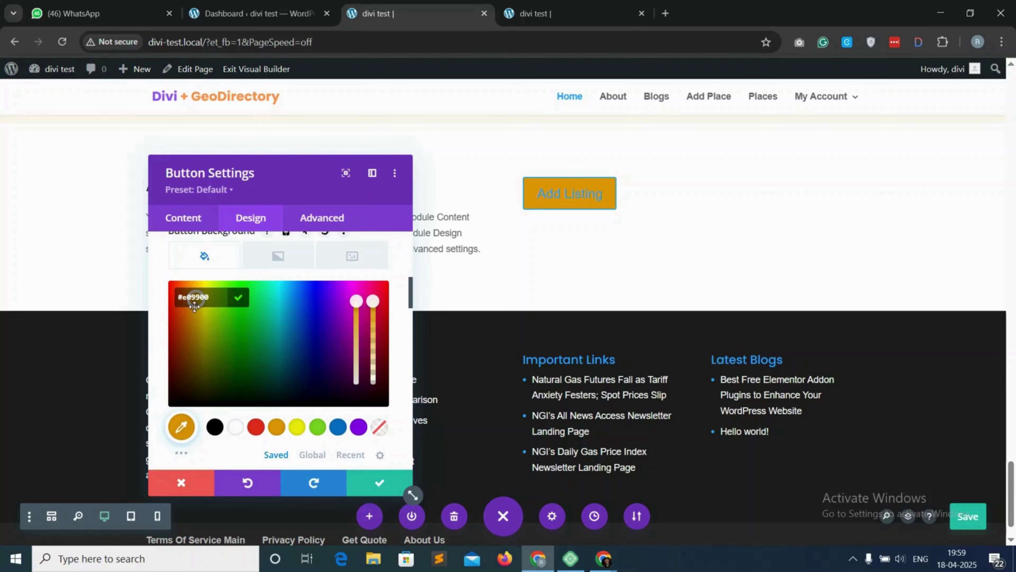
{"action": "mouse_move", "coordinate": [194, 307]}
{"action": "left_mouse_down"}
{"action": "mouse_move", "coordinate": [204, 324]}
{"action": "mouse_move", "coordinate": [189, 302]}
{"action": "left_mouse_up"}
Step: Set the Add Listing button's border radius to 6px
{"action": "scroll", "coordinate": [225, 356], "scroll_direction": "down", "scroll_amount": 5}
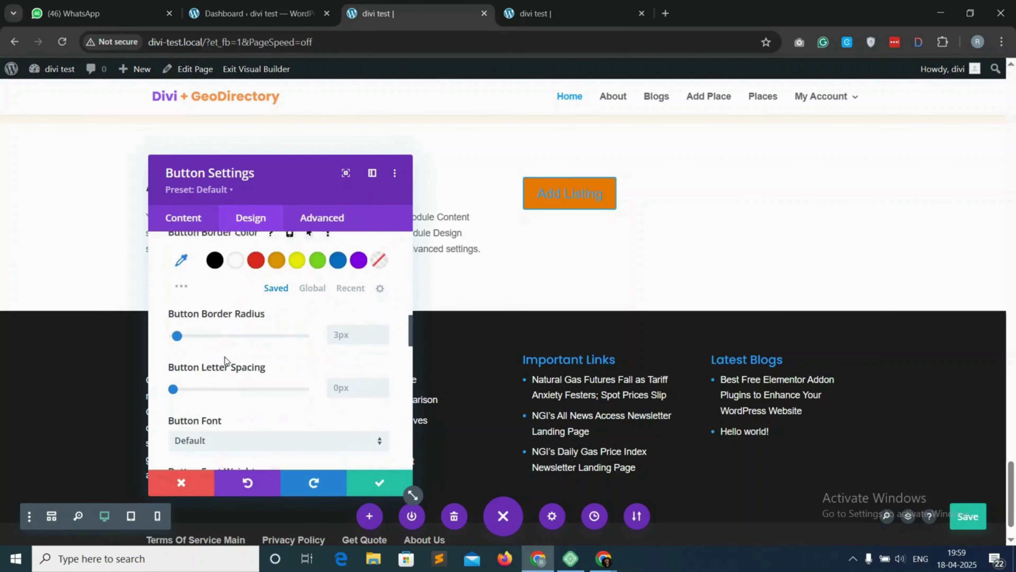
{"action": "scroll", "coordinate": [225, 356], "scroll_direction": "down", "scroll_amount": 3}
{"action": "scroll", "coordinate": [237, 296], "scroll_direction": "up", "scroll_amount": 2}
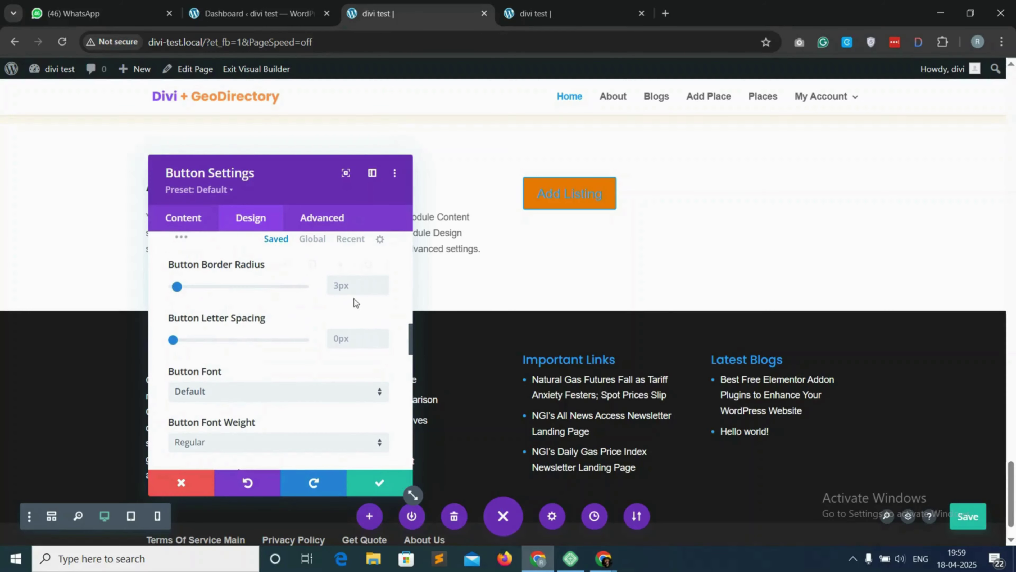
{"action": "left_click", "coordinate": [340, 286]}
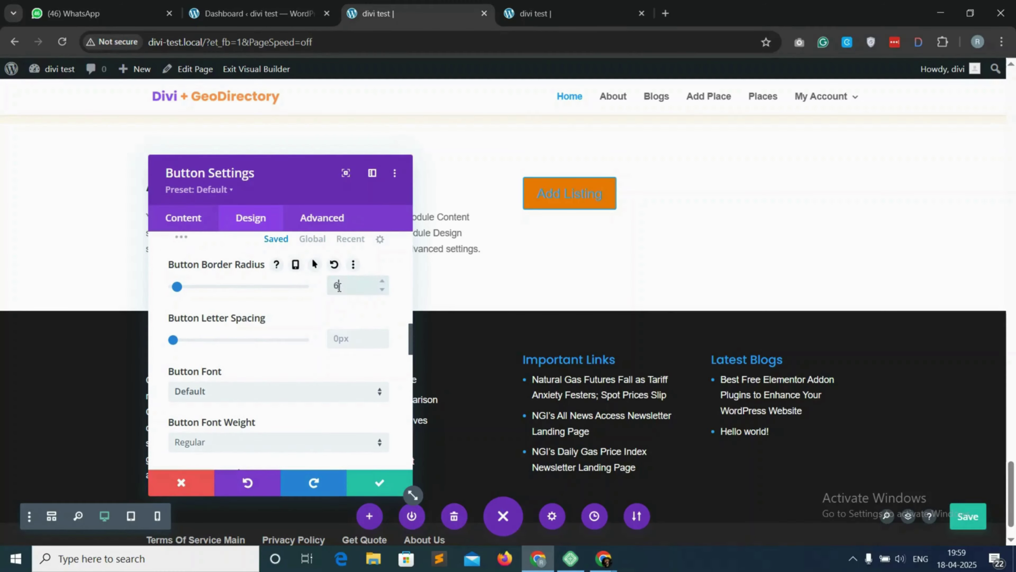
{"action": "type", "text": "6"}
Step: Set the Add Listing button's font weight to Semi Bold
{"action": "scroll", "coordinate": [253, 341], "scroll_direction": "down", "scroll_amount": 1}
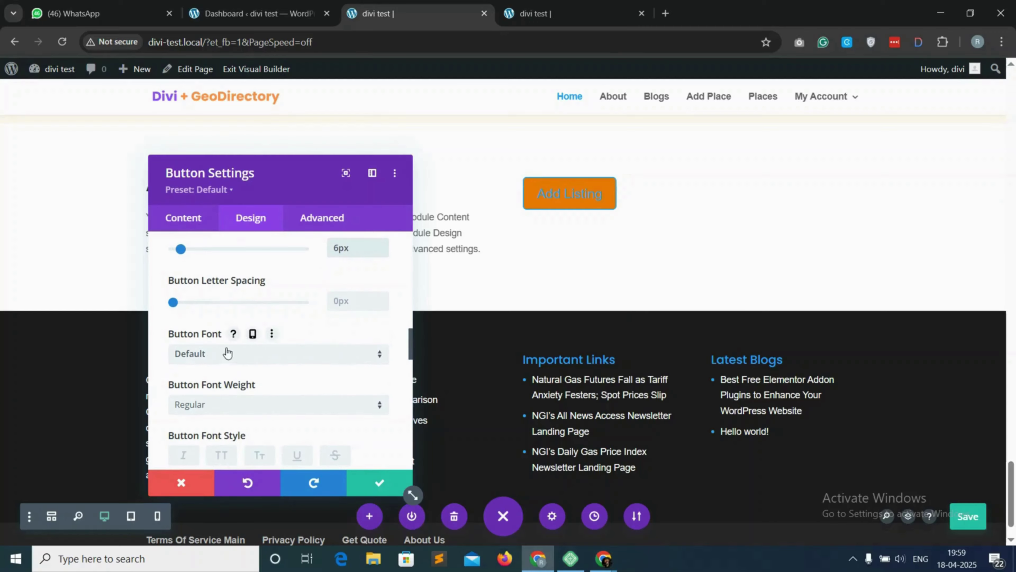
{"action": "scroll", "coordinate": [227, 353], "scroll_direction": "down", "scroll_amount": 1}
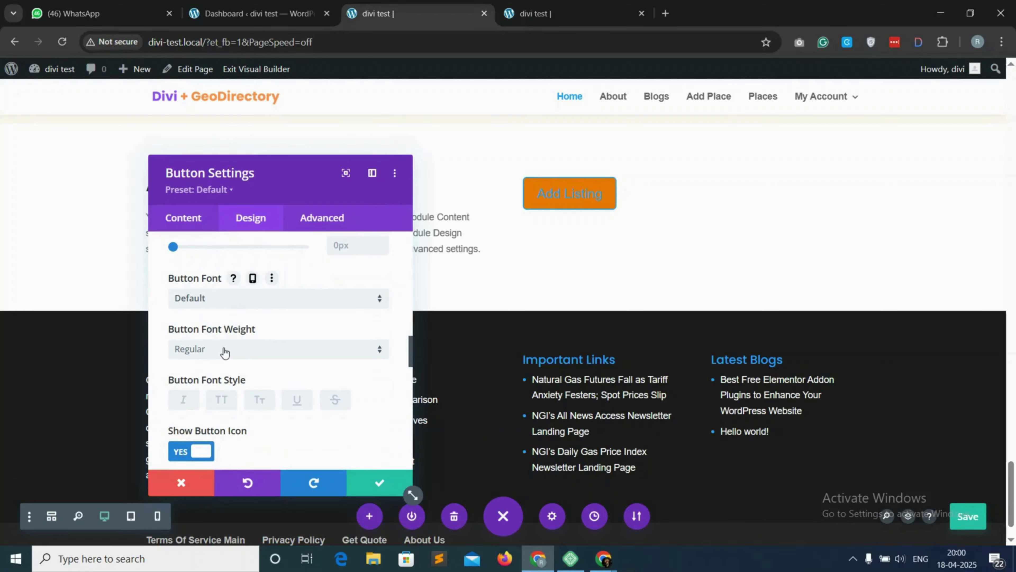
{"action": "left_click", "coordinate": [236, 351]}
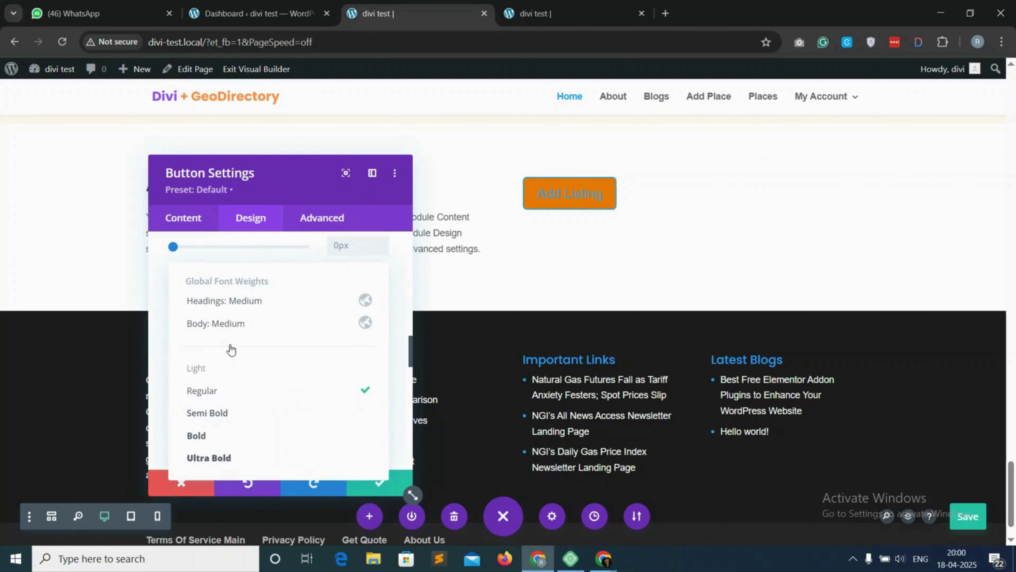
{"action": "left_click", "coordinate": [243, 413]}
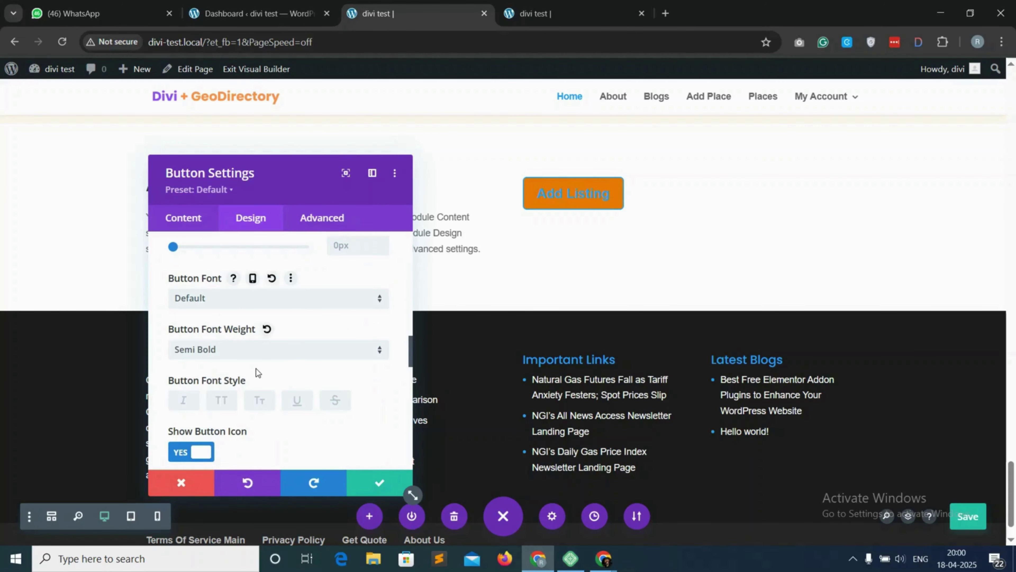
Step: Choose the plain right-pointing arrow as the Add Listing button's icon
{"action": "scroll", "coordinate": [259, 378], "scroll_direction": "down", "scroll_amount": 1}
{"action": "scroll", "coordinate": [260, 386], "scroll_direction": "down", "scroll_amount": 3}
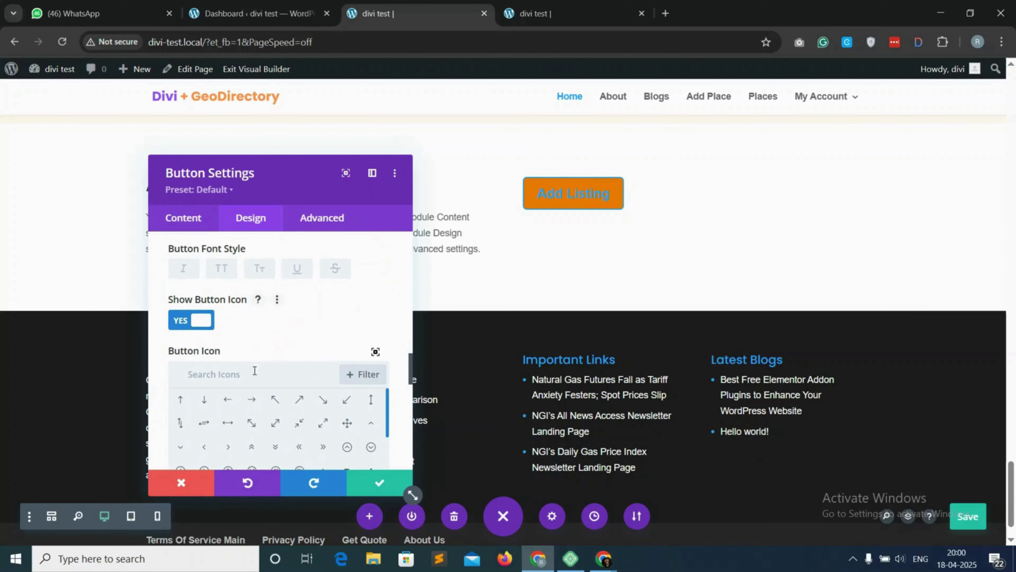
{"action": "scroll", "coordinate": [244, 372], "scroll_direction": "down", "scroll_amount": 1}
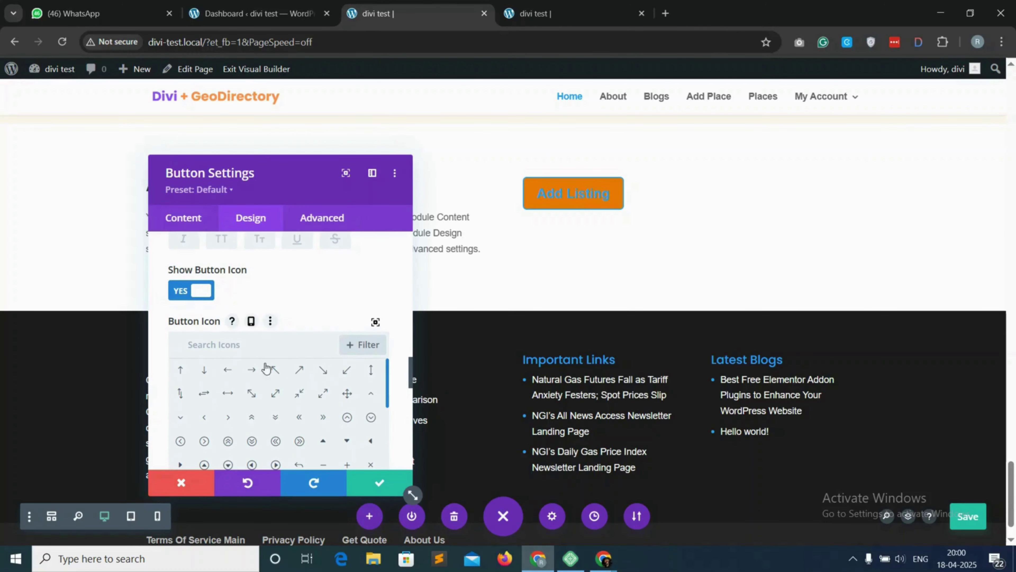
{"action": "left_click", "coordinate": [251, 369]}
Step: Turn off showing the Add Listing button's icon only on hover
{"action": "scroll", "coordinate": [313, 390], "scroll_direction": "down", "scroll_amount": 5}
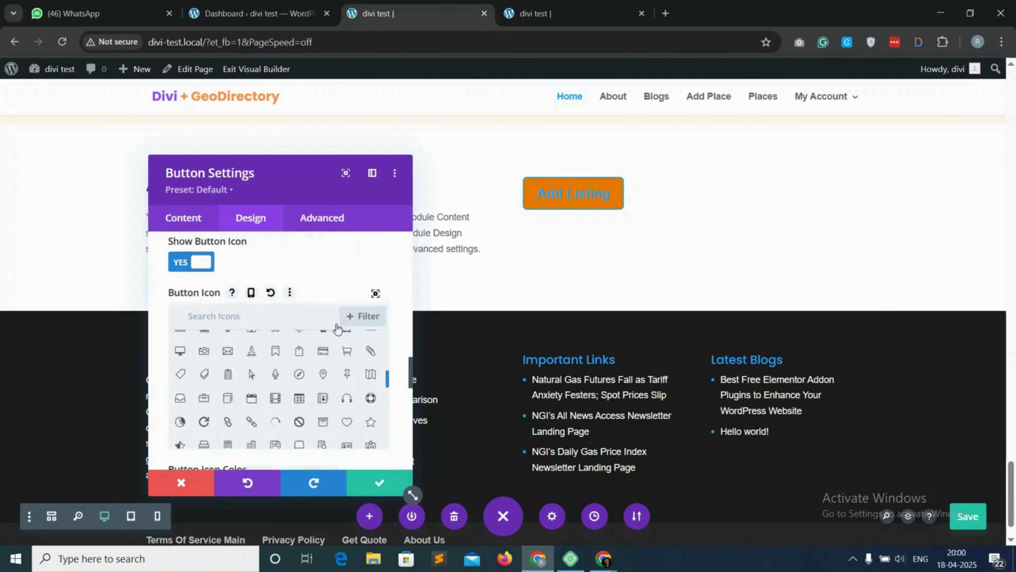
{"action": "scroll", "coordinate": [337, 328], "scroll_direction": "down", "scroll_amount": 5}
{"action": "scroll", "coordinate": [255, 294], "scroll_direction": "up", "scroll_amount": 2}
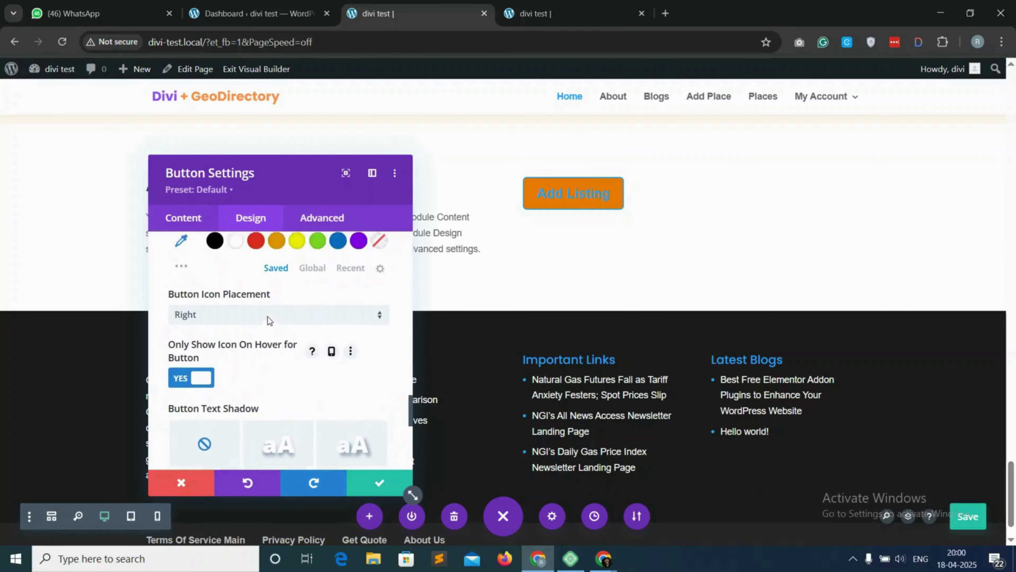
{"action": "scroll", "coordinate": [268, 316], "scroll_direction": "up", "scroll_amount": 6}
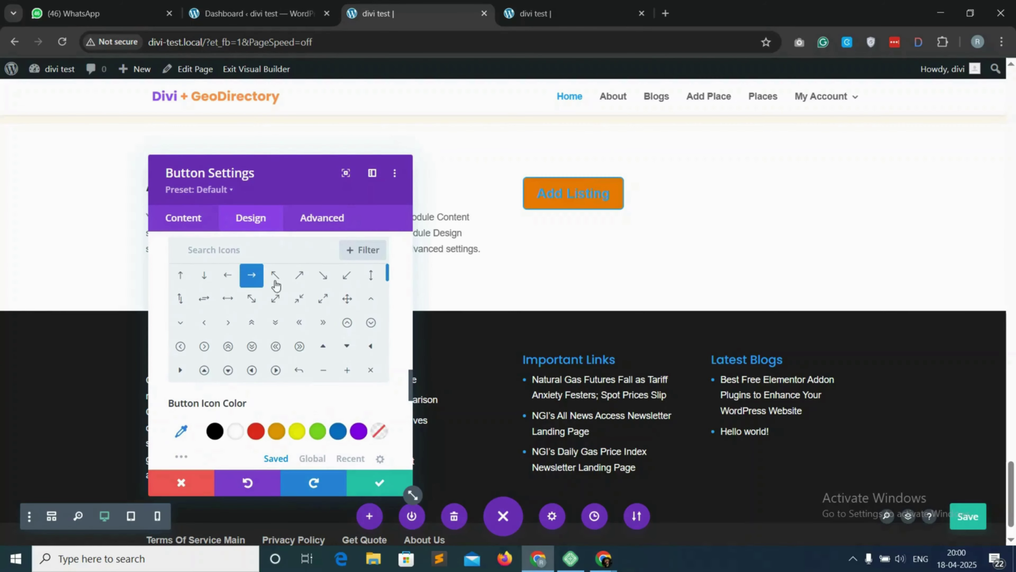
{"action": "scroll", "coordinate": [276, 300], "scroll_direction": "up", "scroll_amount": 2}
{"action": "scroll", "coordinate": [278, 313], "scroll_direction": "down", "scroll_amount": 6}
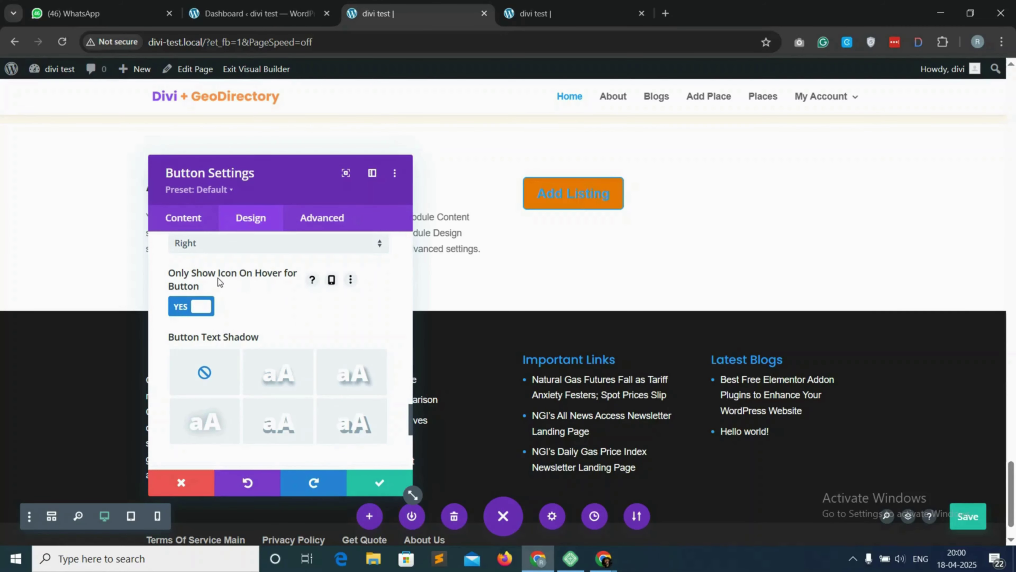
{"action": "left_click", "coordinate": [198, 309]}
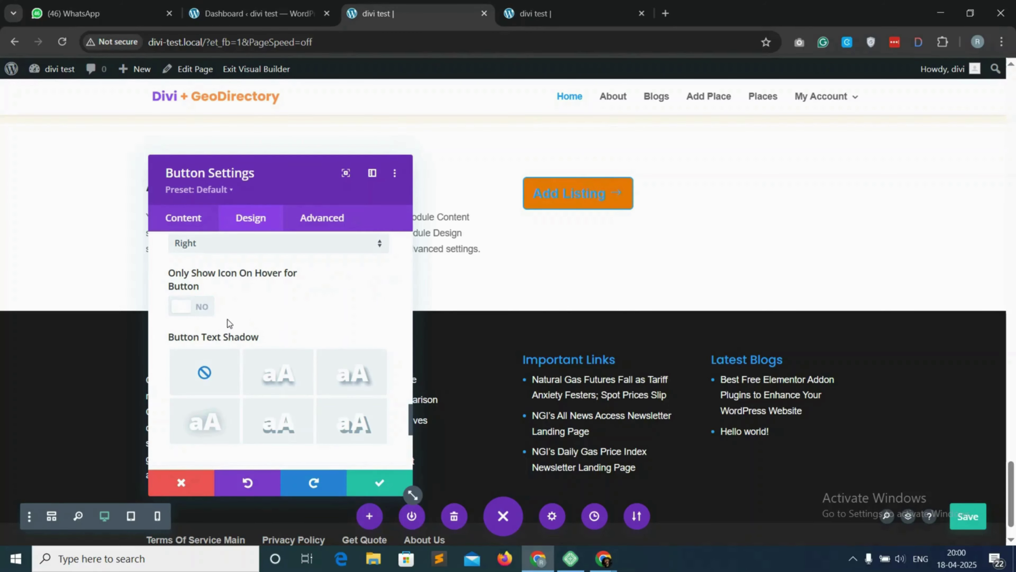
Step: Set the Add Listing button's text color to white (#ffffff)
{"action": "scroll", "coordinate": [262, 319], "scroll_direction": "down", "scroll_amount": 5}
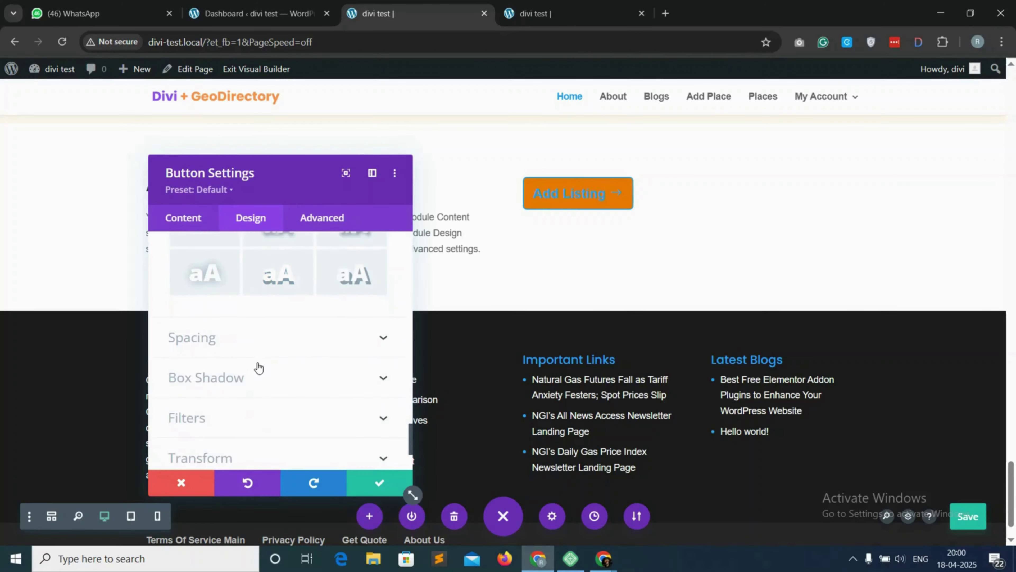
{"action": "scroll", "coordinate": [261, 361], "scroll_direction": "up", "scroll_amount": 10}
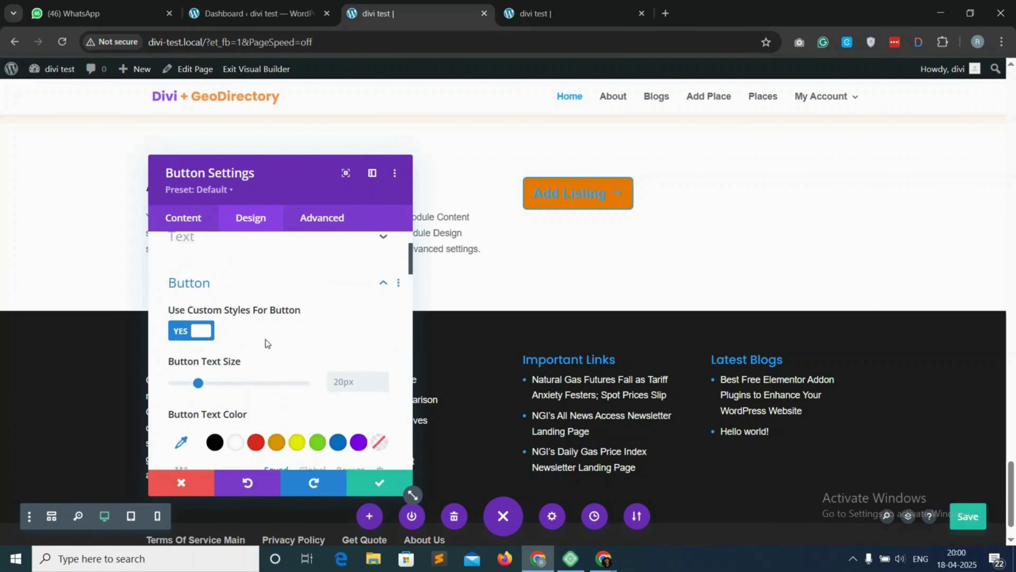
{"action": "left_click", "coordinate": [236, 395]}
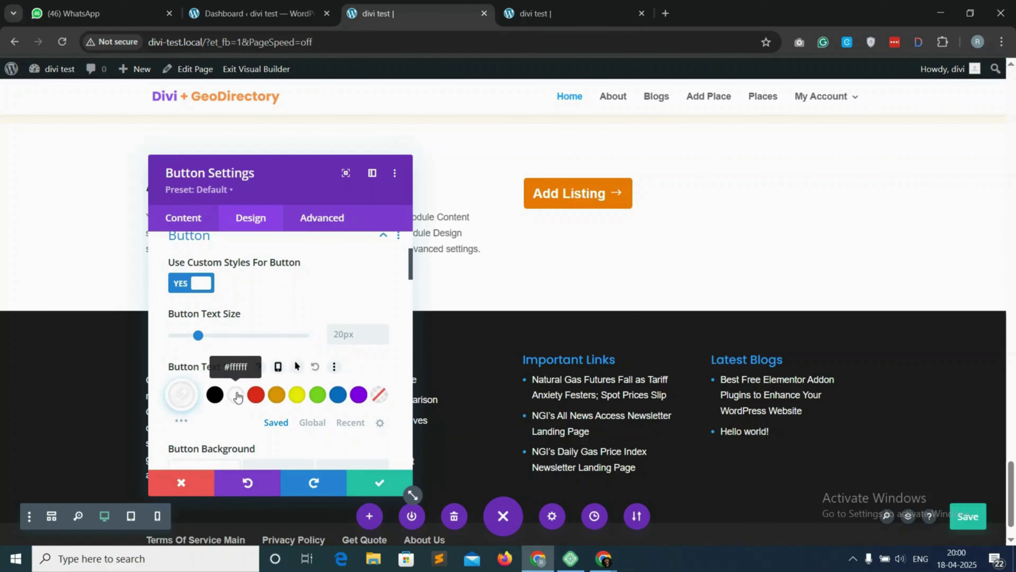
Step: Align the Add Listing button to the right of its column
{"action": "scroll", "coordinate": [258, 292], "scroll_direction": "up", "scroll_amount": 3}
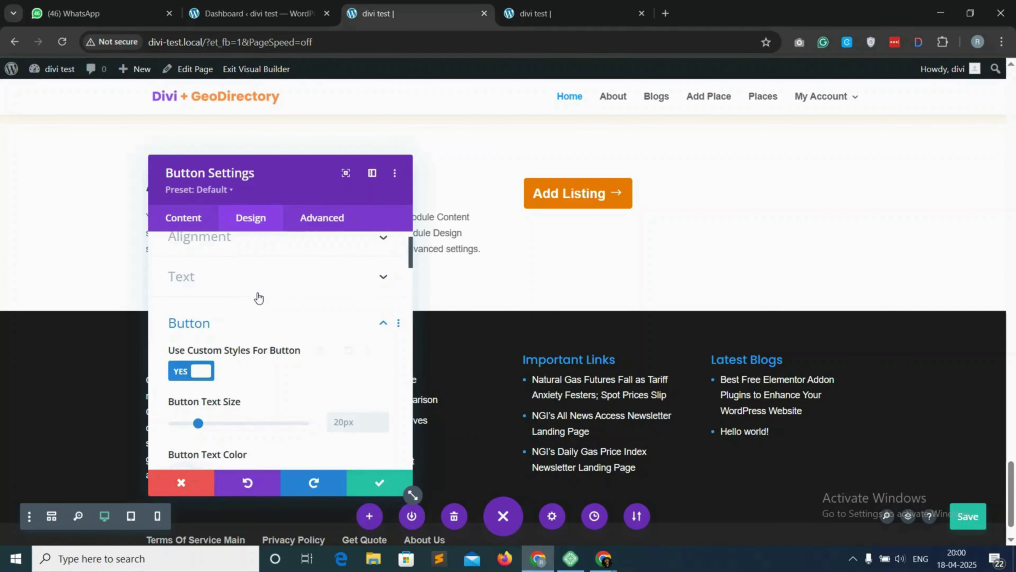
{"action": "scroll", "coordinate": [272, 298], "scroll_direction": "down", "scroll_amount": 4}
{"action": "scroll", "coordinate": [280, 302], "scroll_direction": "up", "scroll_amount": 4}
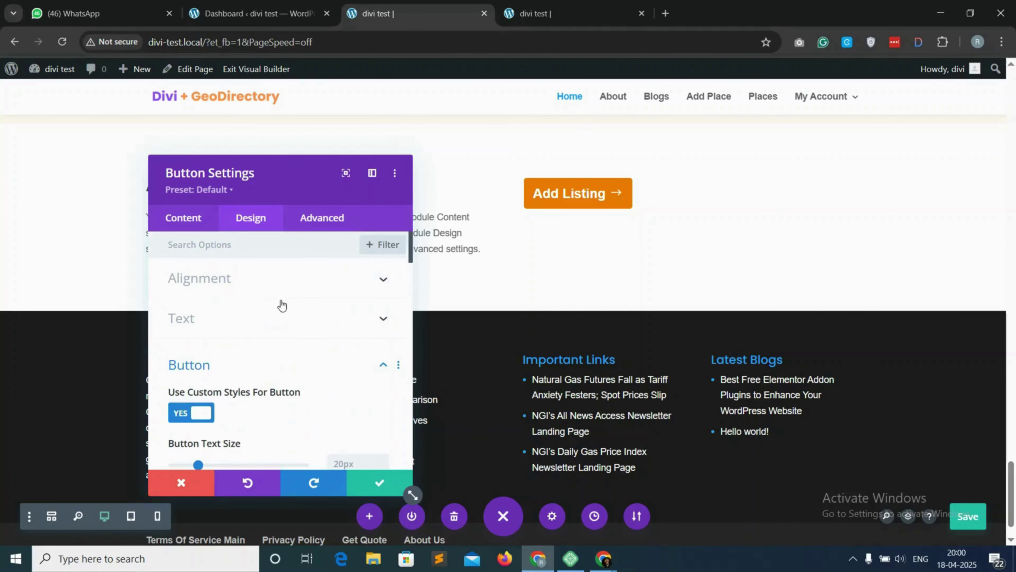
{"action": "left_click", "coordinate": [290, 280]}
{"action": "left_click", "coordinate": [352, 329]}
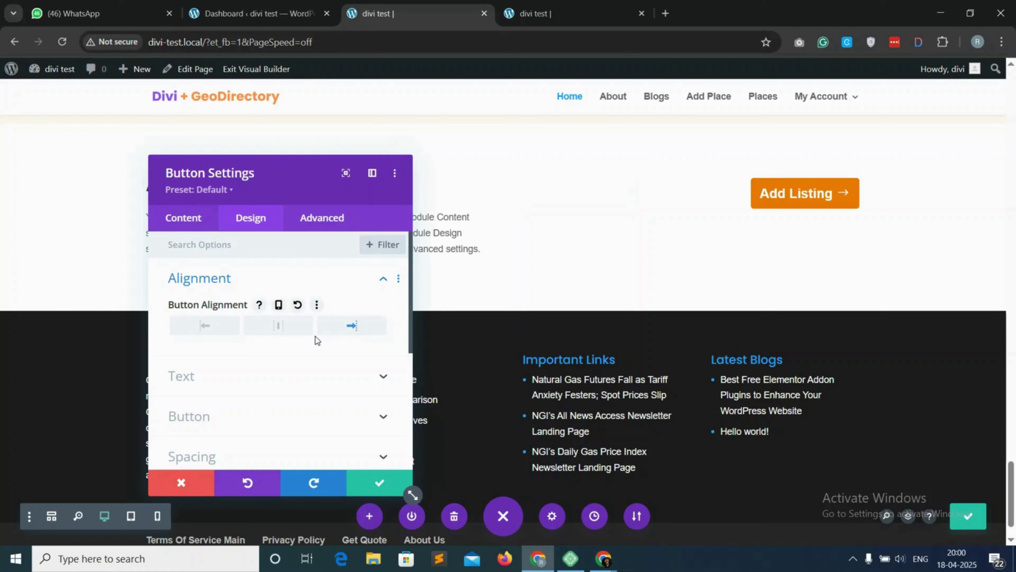
Step: Set the Add Listing button's padding to 10px top and bottom and 45px right, widen its left padding, and keep the settings
{"action": "scroll", "coordinate": [265, 391], "scroll_direction": "down", "scroll_amount": 2}
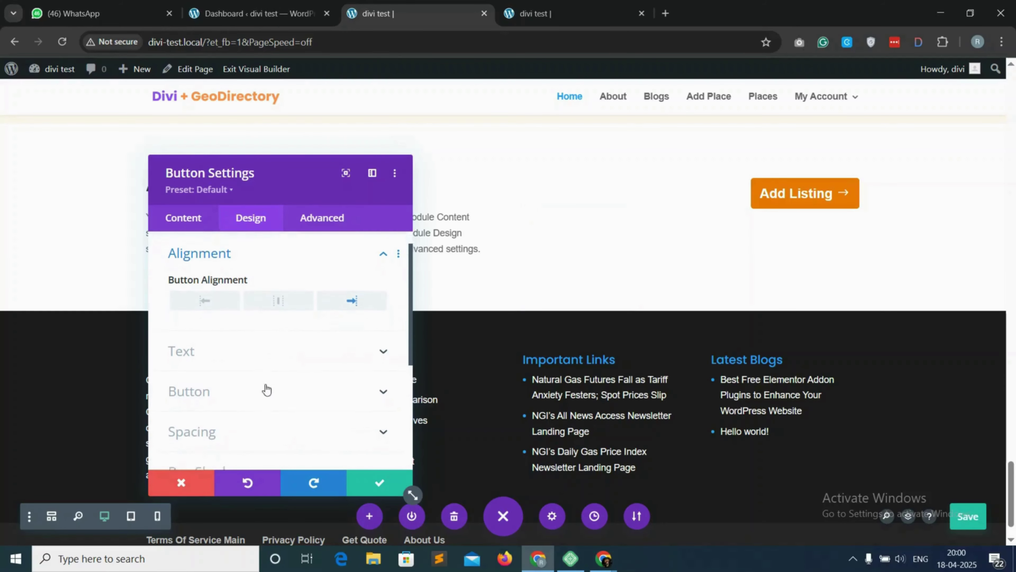
{"action": "left_click", "coordinate": [274, 413]}
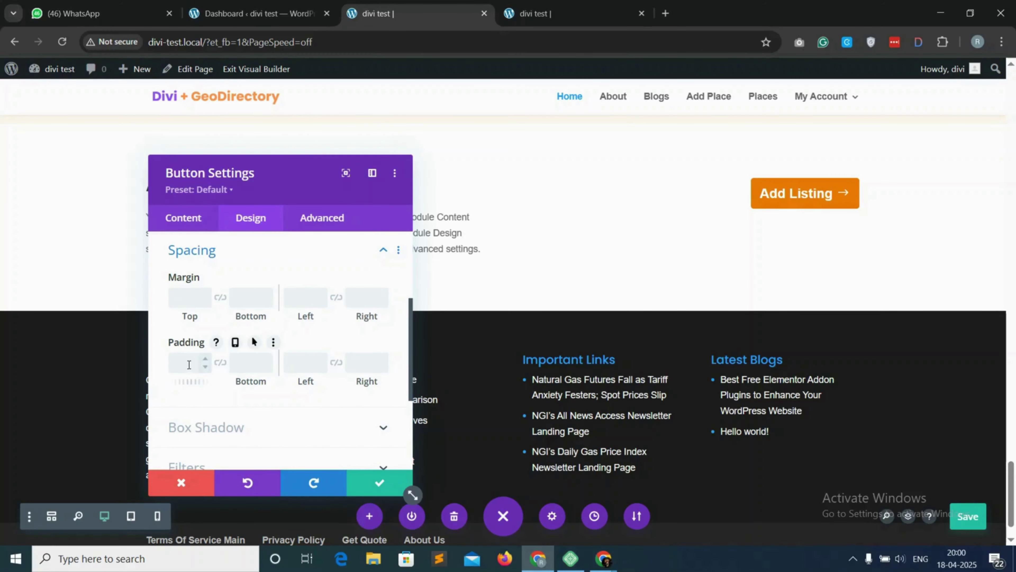
{"action": "left_click", "coordinate": [203, 361]}
{"action": "type", "text": "10px"}
{"action": "left_click", "coordinate": [238, 362]}
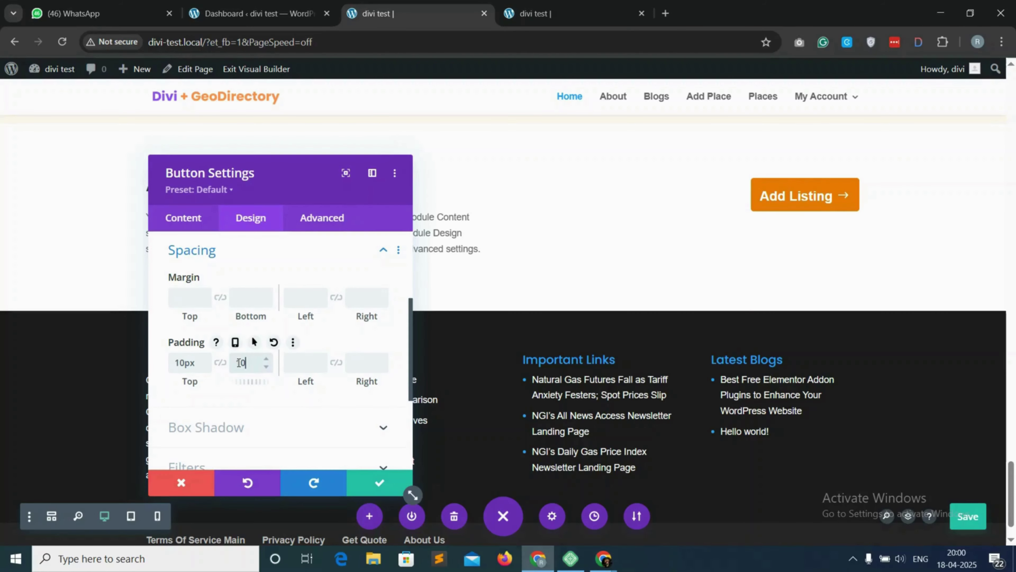
{"action": "type", "text": "10px"}
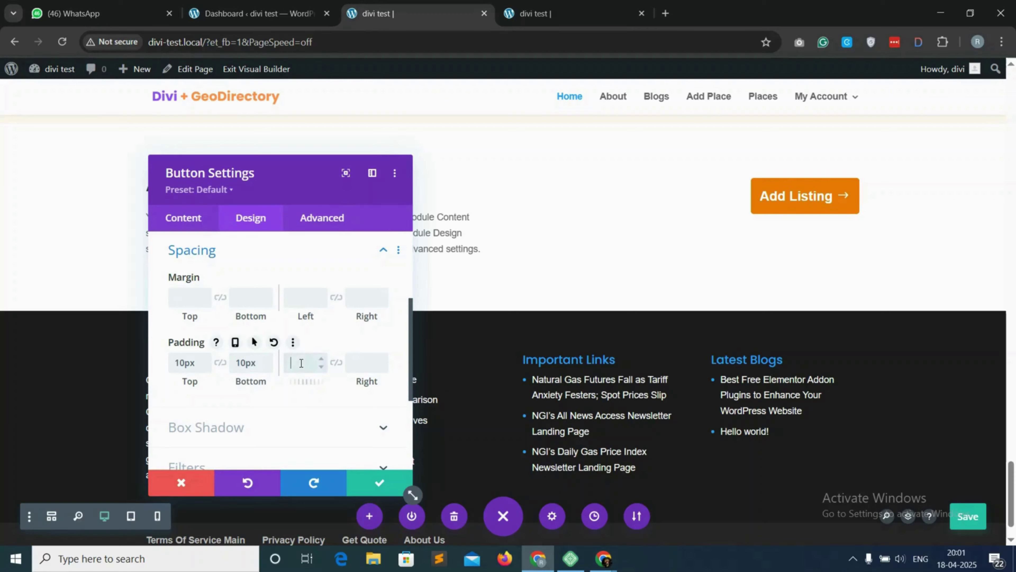
{"action": "left_click", "coordinate": [301, 363]}
{"action": "type", "text": "15px"}
{"action": "left_click", "coordinate": [359, 364]}
{"action": "type", "text": "15px"}
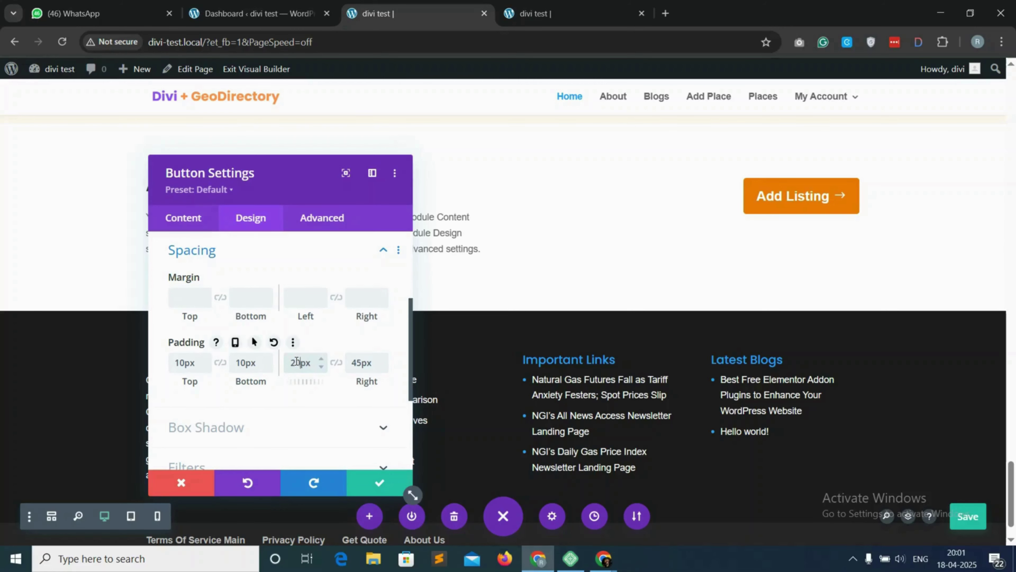
{"action": "left_click", "coordinate": [376, 485]}
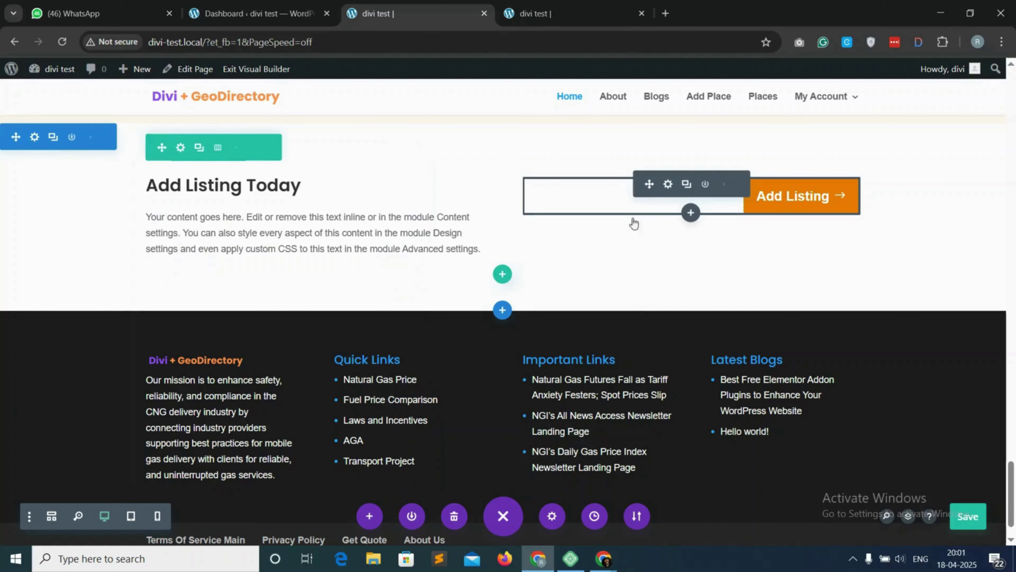
Step: Enable Equalize Column Heights in the sizing options of the Add Listing row
{"action": "left_click", "coordinate": [180, 152]}
{"action": "left_click", "coordinate": [257, 224]}
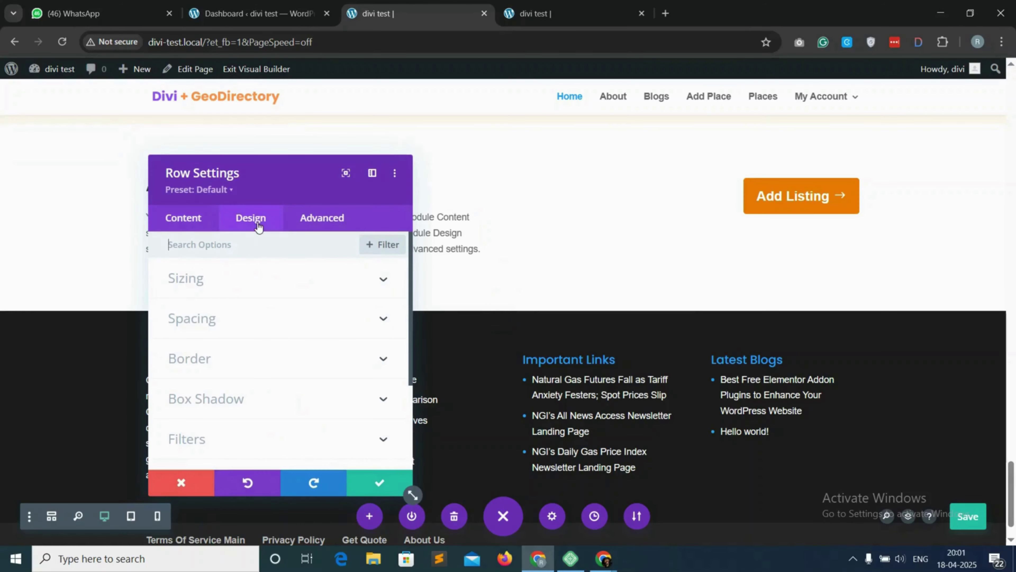
{"action": "left_click", "coordinate": [248, 285]}
{"action": "scroll", "coordinate": [199, 366], "scroll_direction": "down", "scroll_amount": 1}
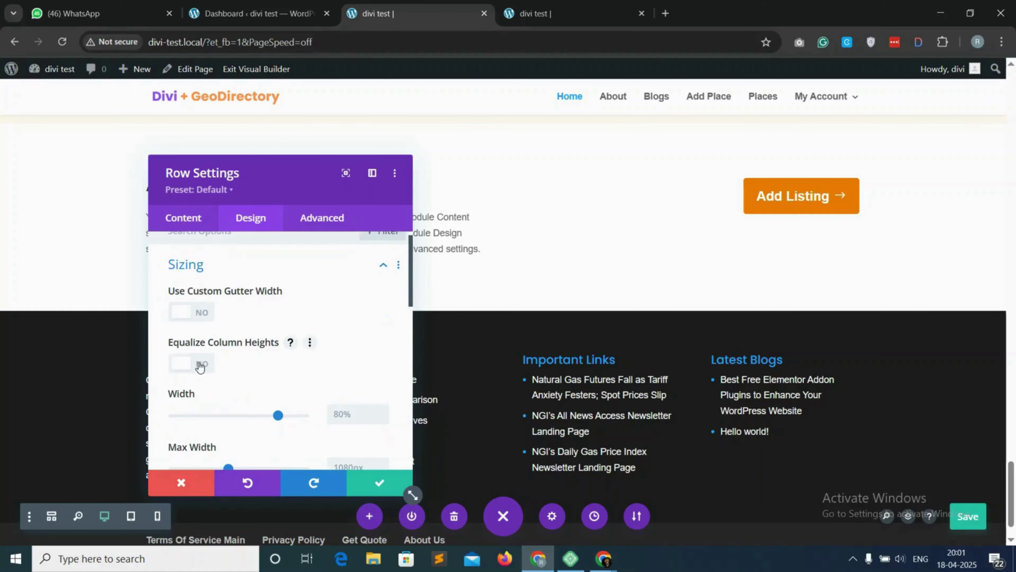
{"action": "left_click", "coordinate": [200, 365]}
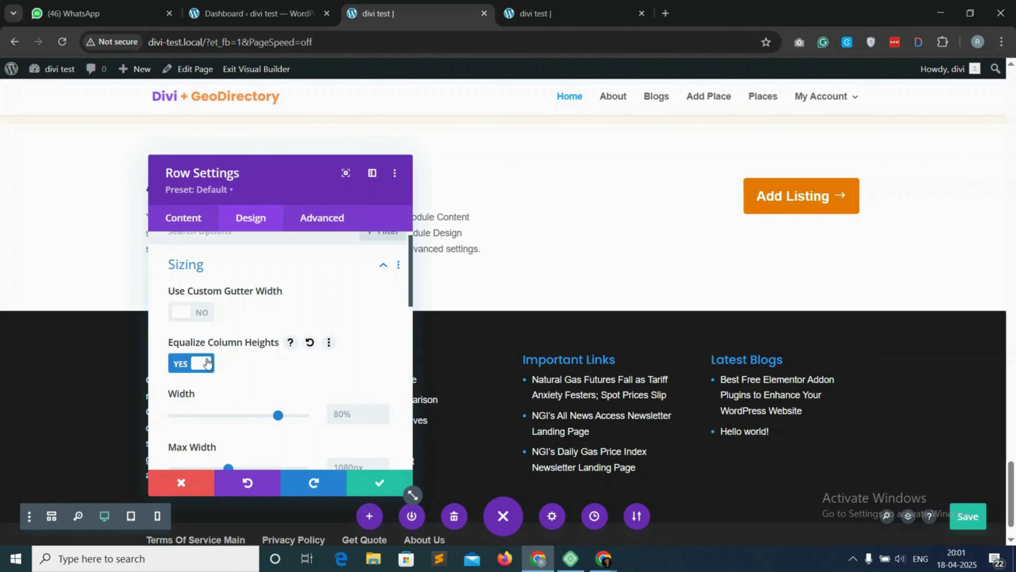
{"action": "left_click", "coordinate": [367, 483]}
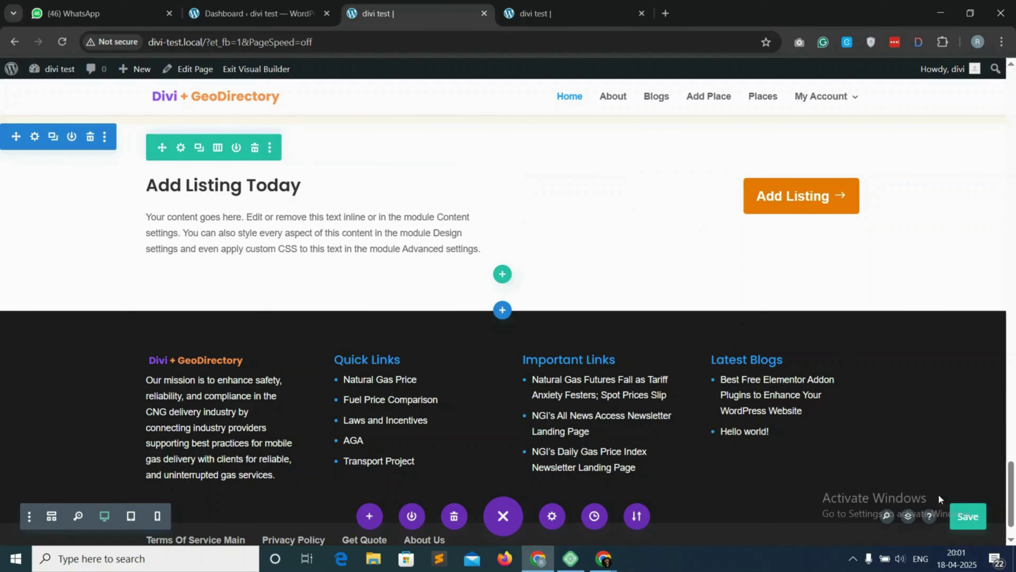
Step: Save the page and reload the live homepage to check the Add Listing section
{"action": "left_click", "coordinate": [968, 516]}
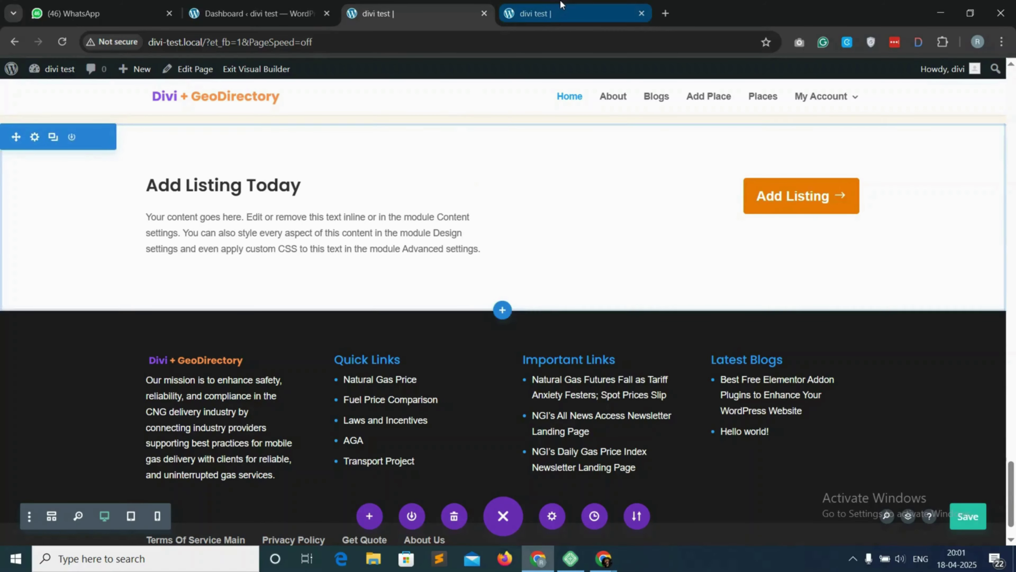
{"action": "left_click", "coordinate": [562, 10]}
{"action": "left_click", "coordinate": [61, 43]}
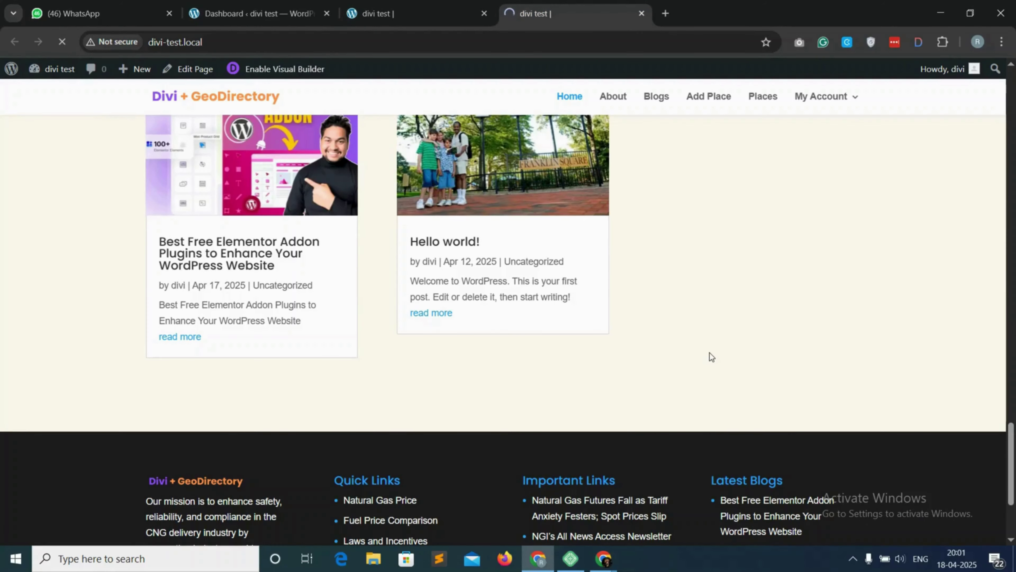
{"action": "scroll", "coordinate": [707, 379], "scroll_direction": "down", "scroll_amount": 4}
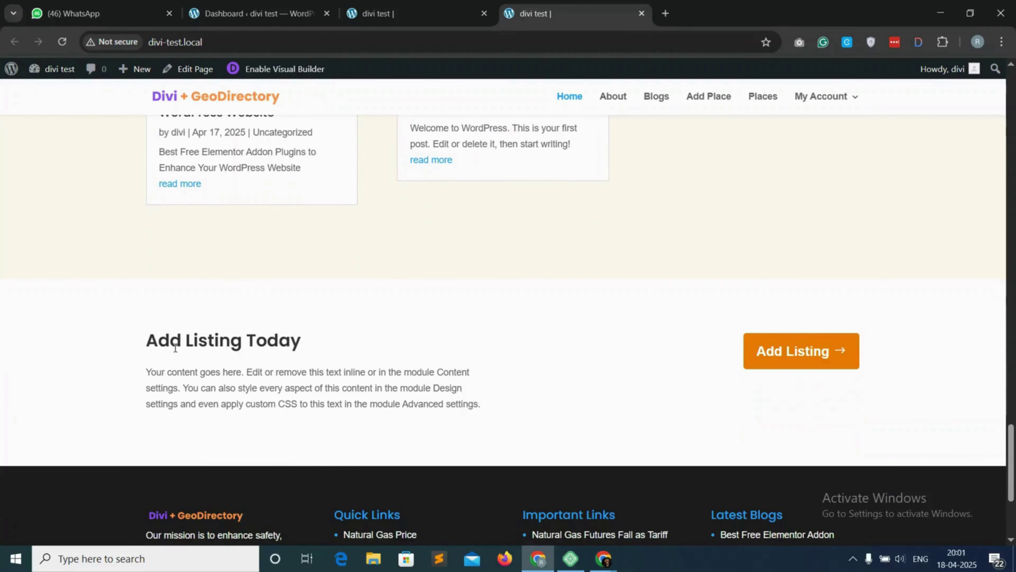
{"action": "left_click_drag", "start_coordinate": [156, 344], "coordinate": [301, 344]}
{"action": "left_click", "coordinate": [521, 340]}
Step: Return to the builder and give the Add Listing section a solid blue background from the saved swatches
{"action": "left_click", "coordinate": [439, 7]}
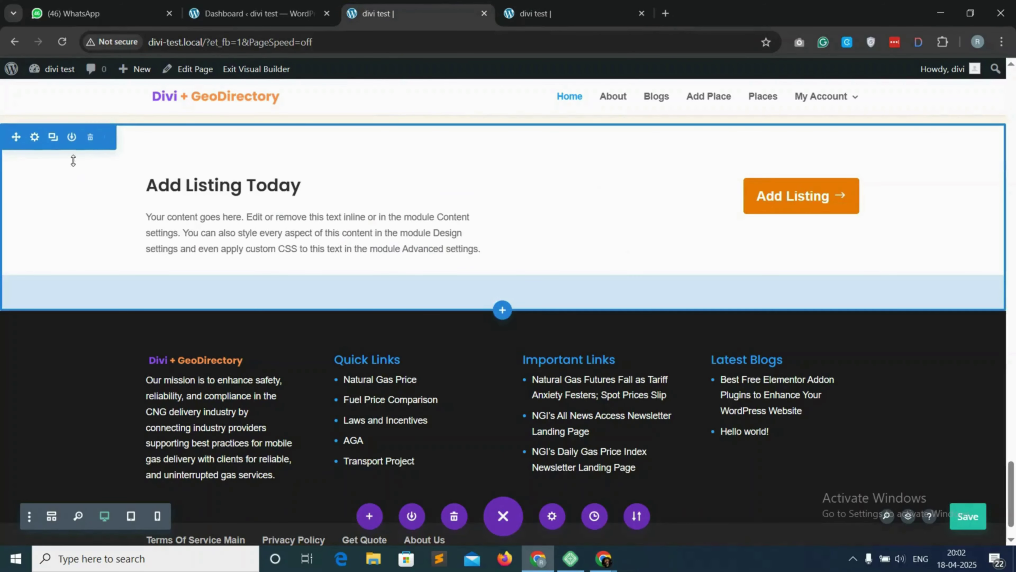
{"action": "left_click", "coordinate": [35, 137]}
{"action": "left_click", "coordinate": [286, 322]}
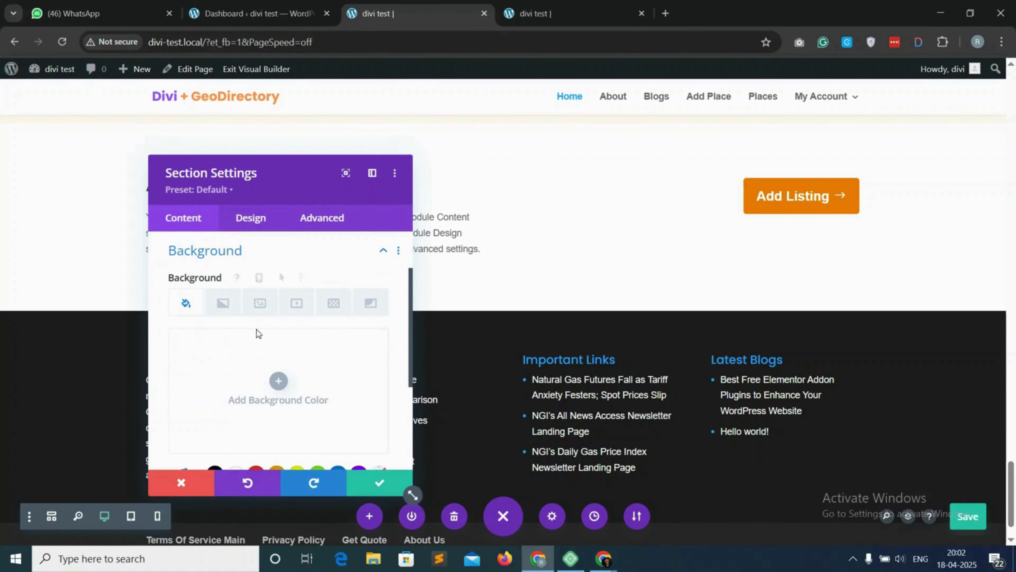
{"action": "scroll", "coordinate": [315, 407], "scroll_direction": "down", "scroll_amount": 2}
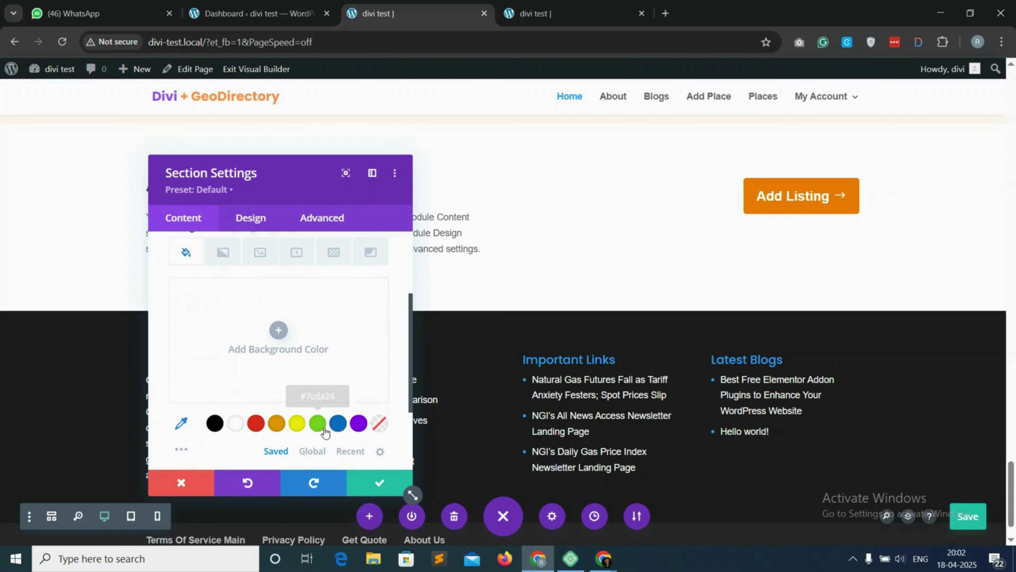
{"action": "left_click", "coordinate": [338, 423]}
{"action": "left_click", "coordinate": [379, 482]}
Step: Set the Add Listing Today heading's text color to white (#ffffff) and its text size to 36px
{"action": "left_click", "coordinate": [292, 185]}
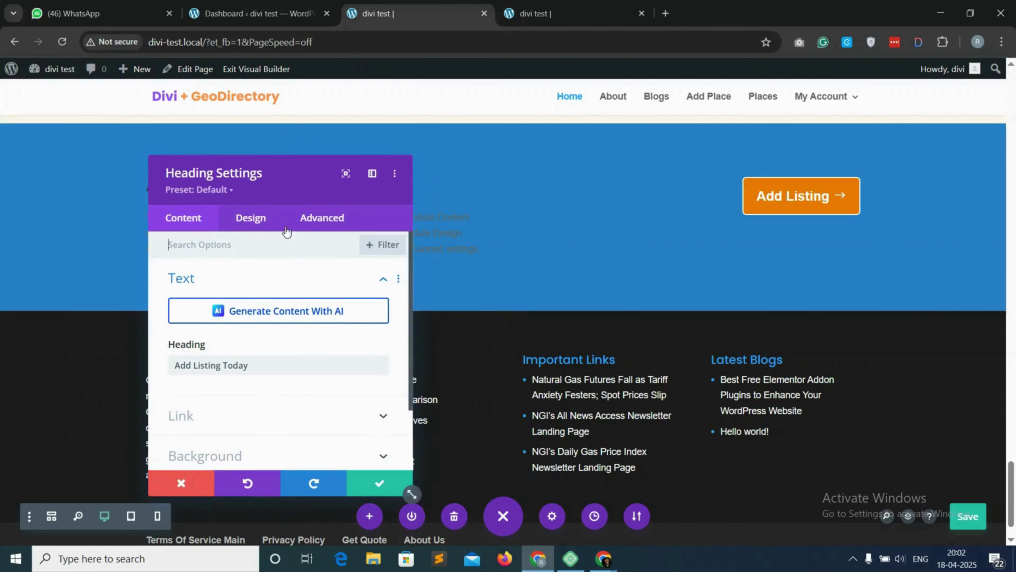
{"action": "left_click", "coordinate": [257, 220]}
{"action": "left_click", "coordinate": [254, 280]}
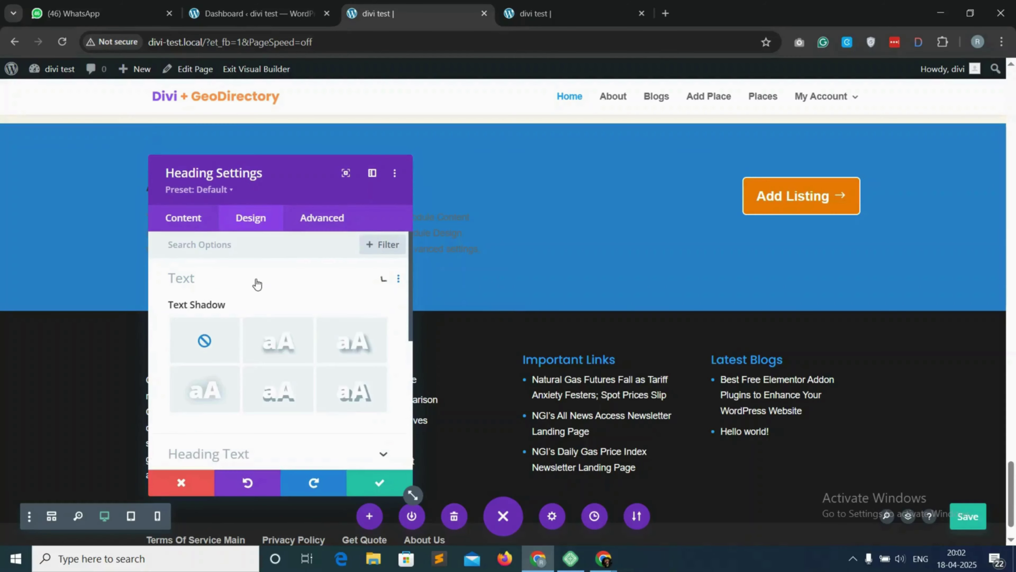
{"action": "scroll", "coordinate": [249, 352], "scroll_direction": "down", "scroll_amount": 4}
{"action": "left_click", "coordinate": [254, 288]}
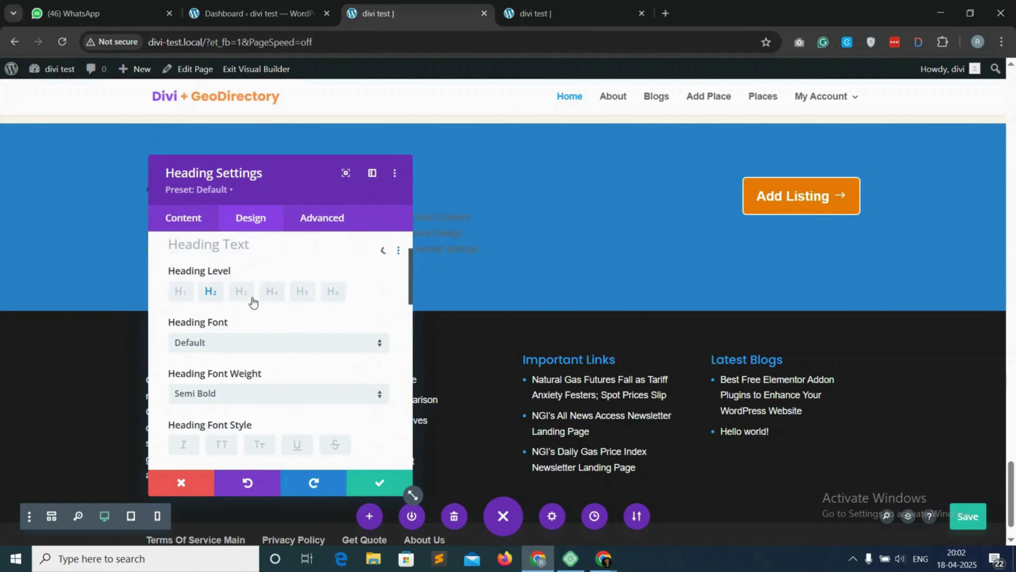
{"action": "scroll", "coordinate": [236, 369], "scroll_direction": "down", "scroll_amount": 5}
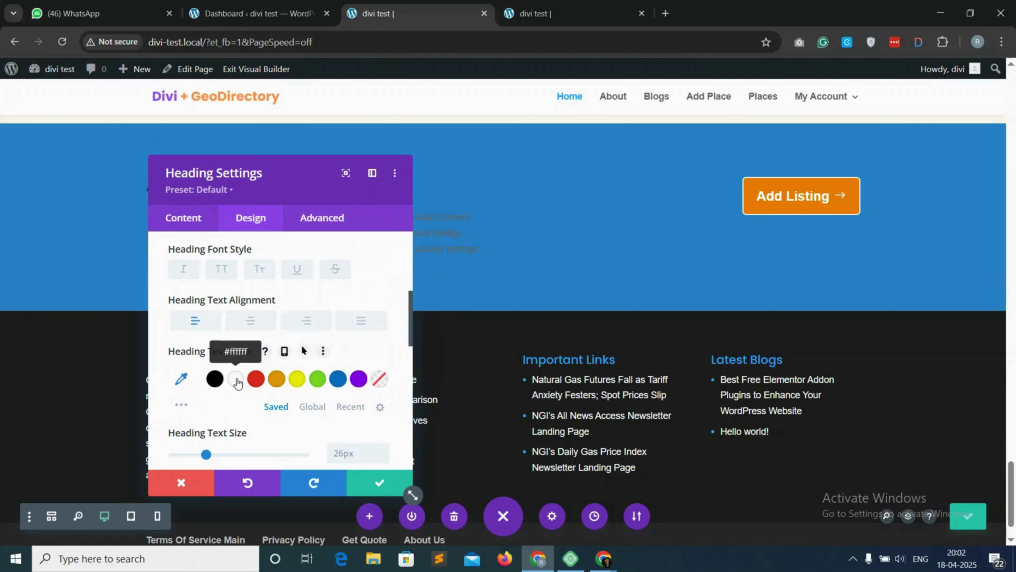
{"action": "left_click", "coordinate": [341, 447]}
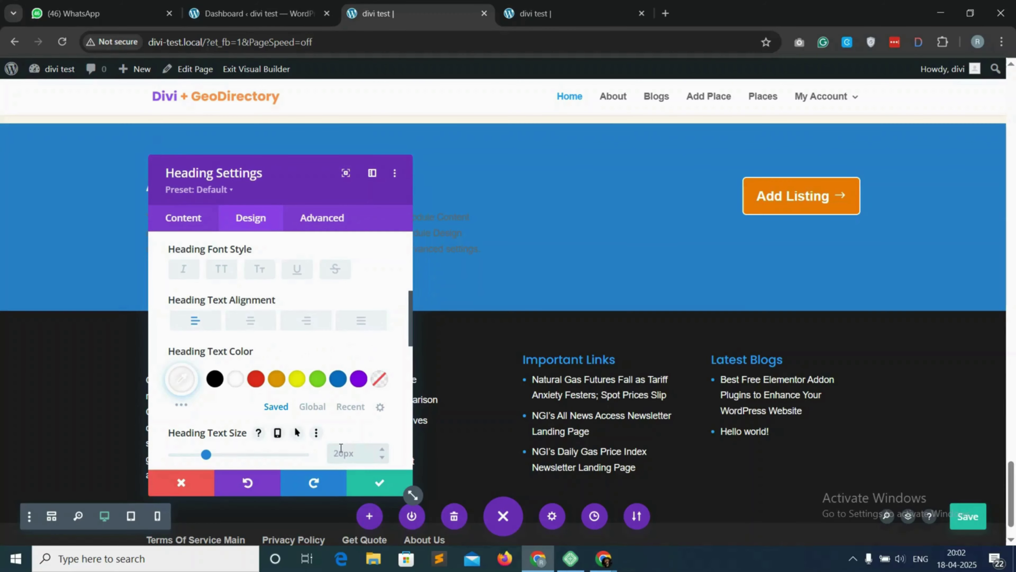
{"action": "left_click", "coordinate": [373, 485]}
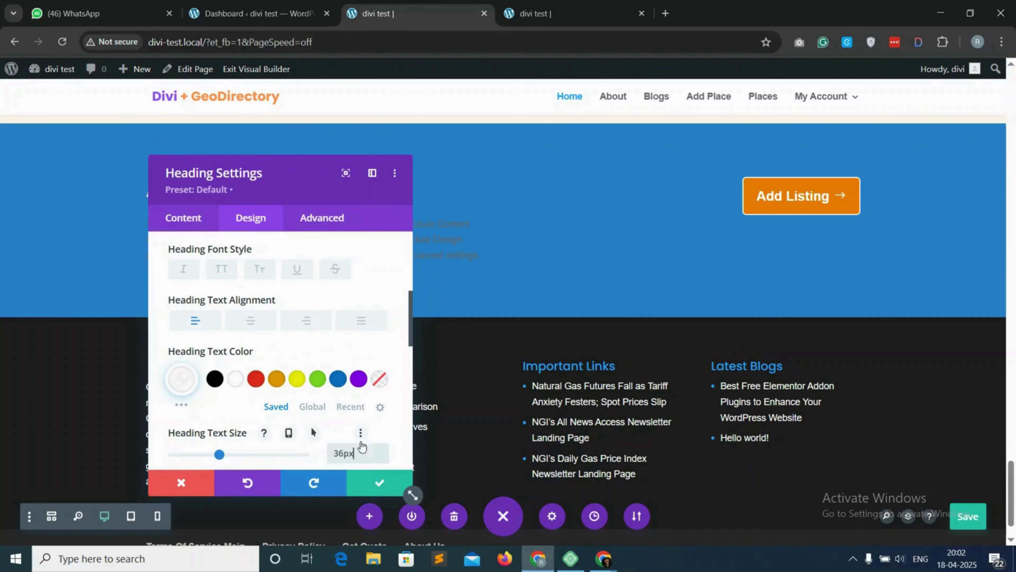
Step: Set the text color of the paragraph under the Add Listing Today heading to white and save the module settings
{"action": "mouse_move", "coordinate": [251, 236]}
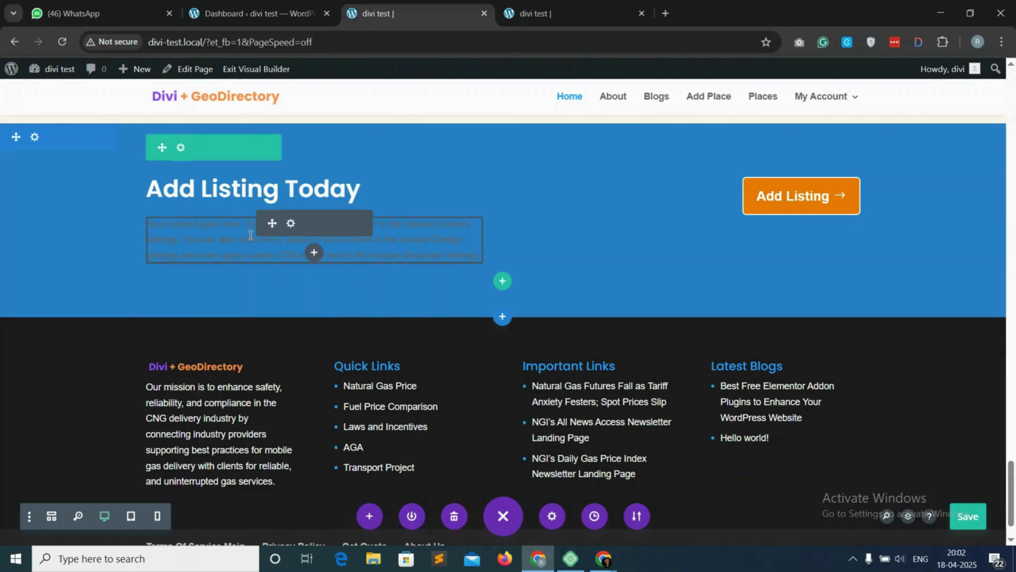
{"action": "left_click", "coordinate": [290, 225]}
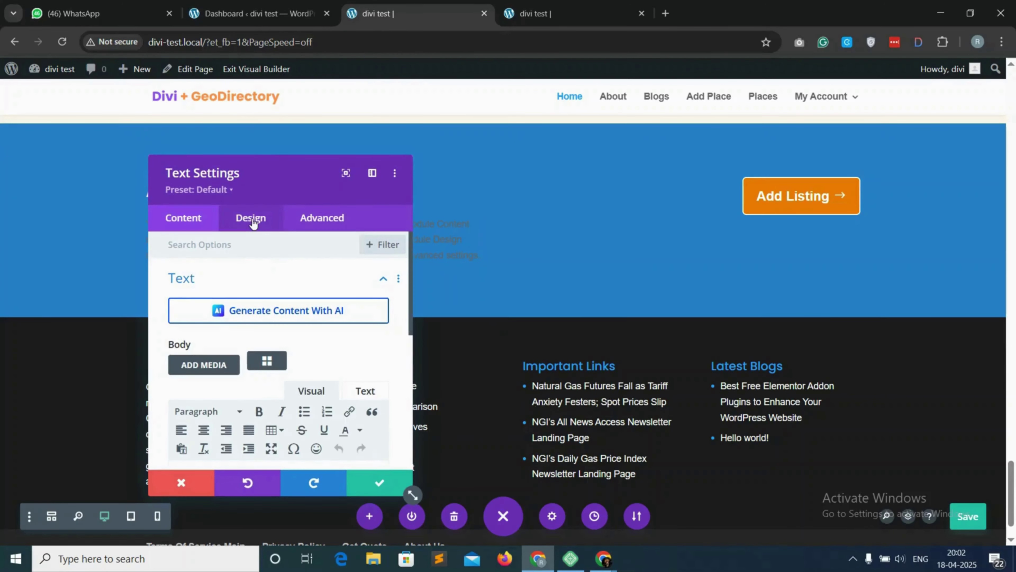
{"action": "left_click", "coordinate": [252, 219]}
{"action": "left_click", "coordinate": [231, 285]}
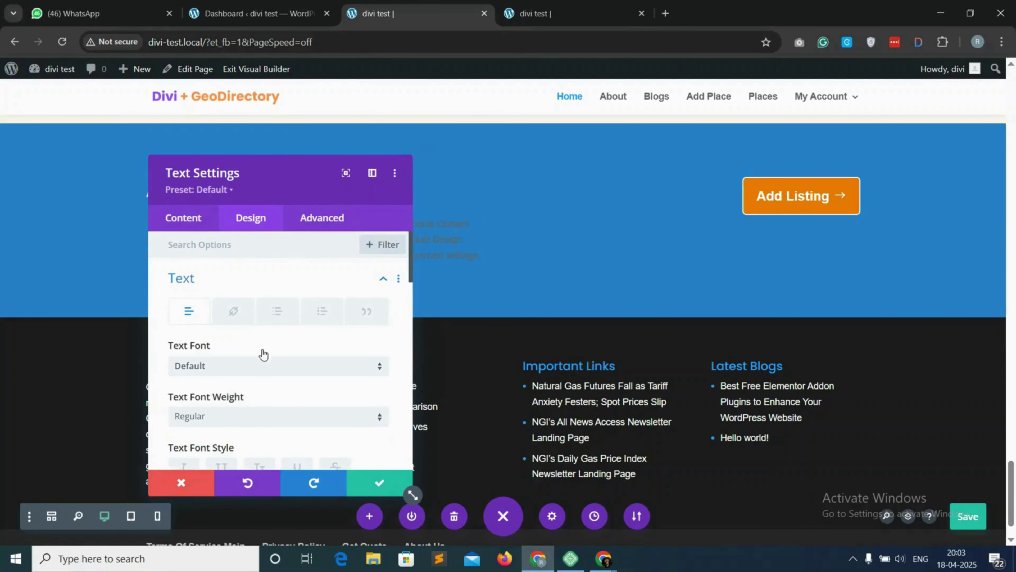
{"action": "scroll", "coordinate": [260, 356], "scroll_direction": "down", "scroll_amount": 4}
{"action": "left_click", "coordinate": [236, 359]}
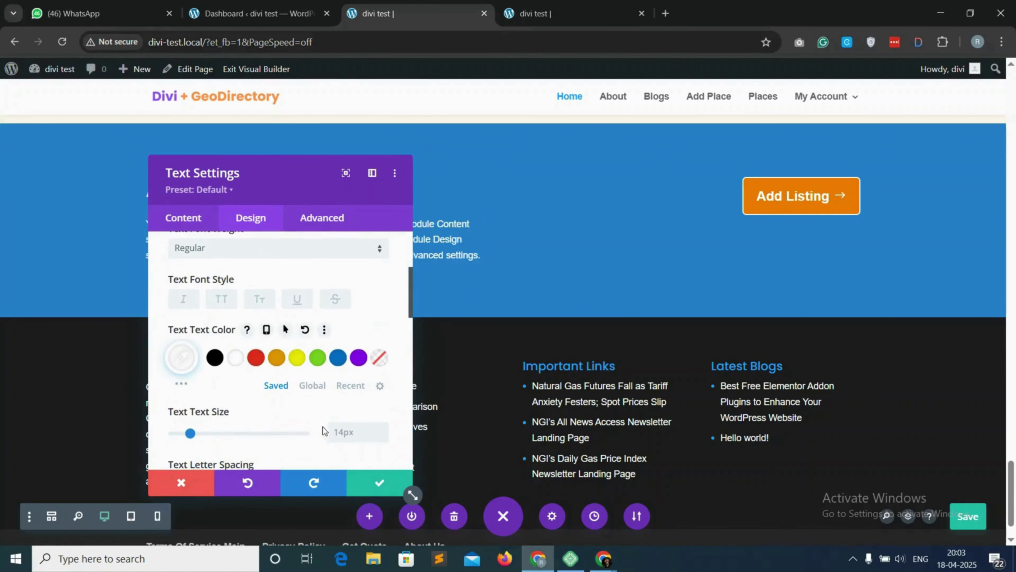
{"action": "left_click", "coordinate": [377, 484]}
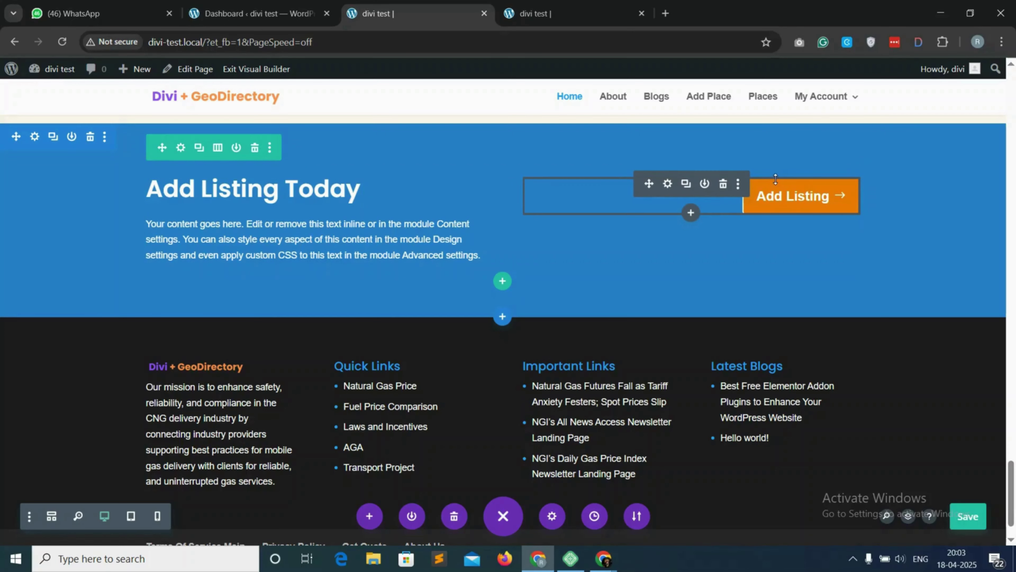
Step: Give the Add Listing button a top margin of 30px in its spacing settings
{"action": "left_click_drag", "start_coordinate": [777, 195], "coordinate": [777, 199]}
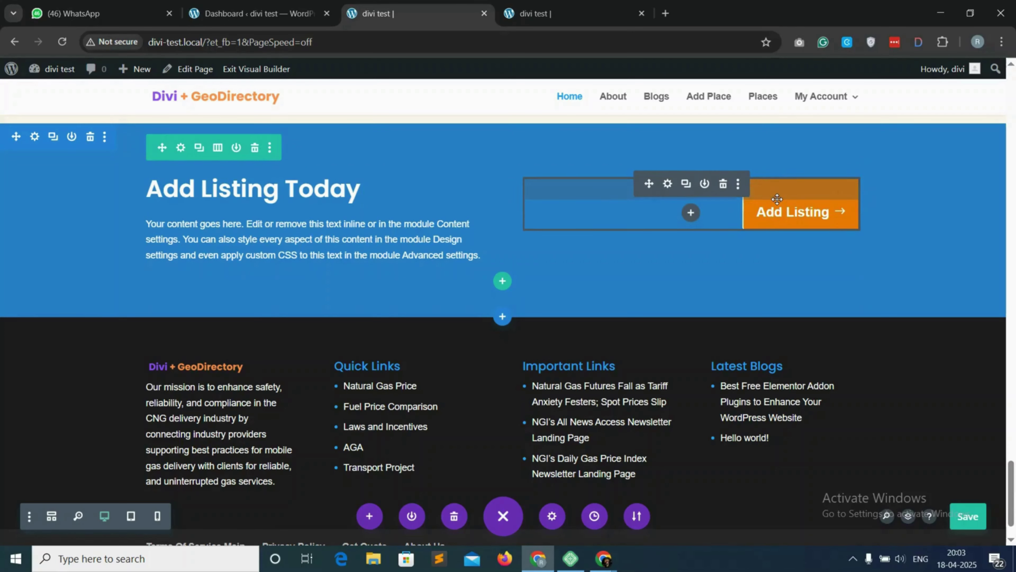
{"action": "key", "text": "ctrl+z"}
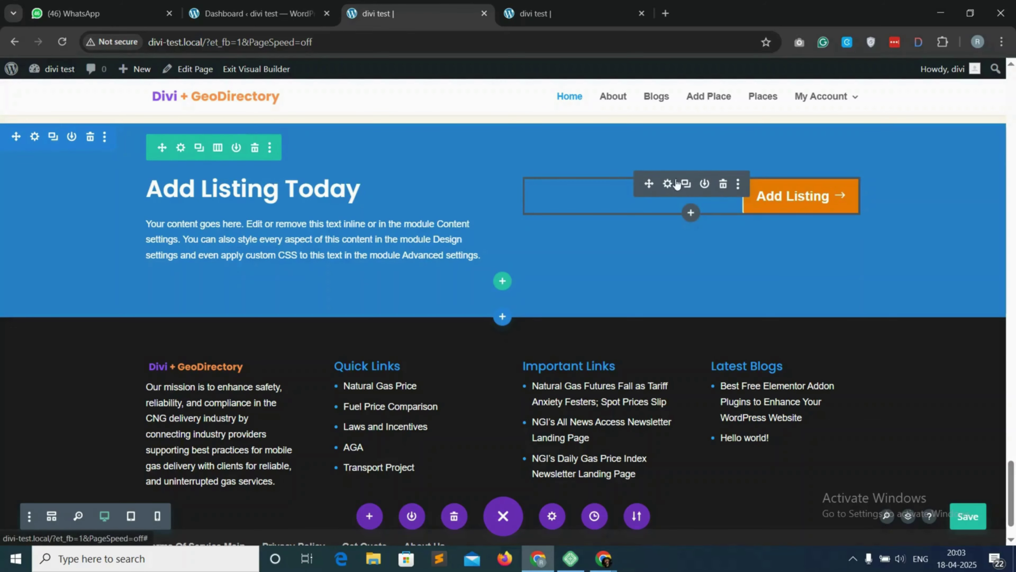
{"action": "left_click", "coordinate": [667, 184]}
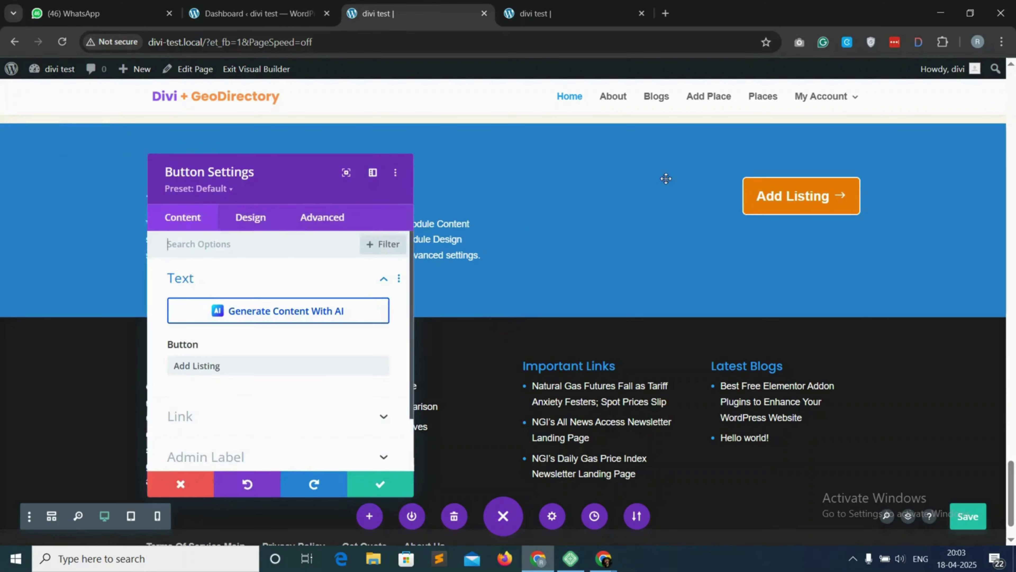
{"action": "left_click", "coordinate": [253, 222]}
{"action": "scroll", "coordinate": [256, 374], "scroll_direction": "down", "scroll_amount": 1}
{"action": "left_click", "coordinate": [261, 378]}
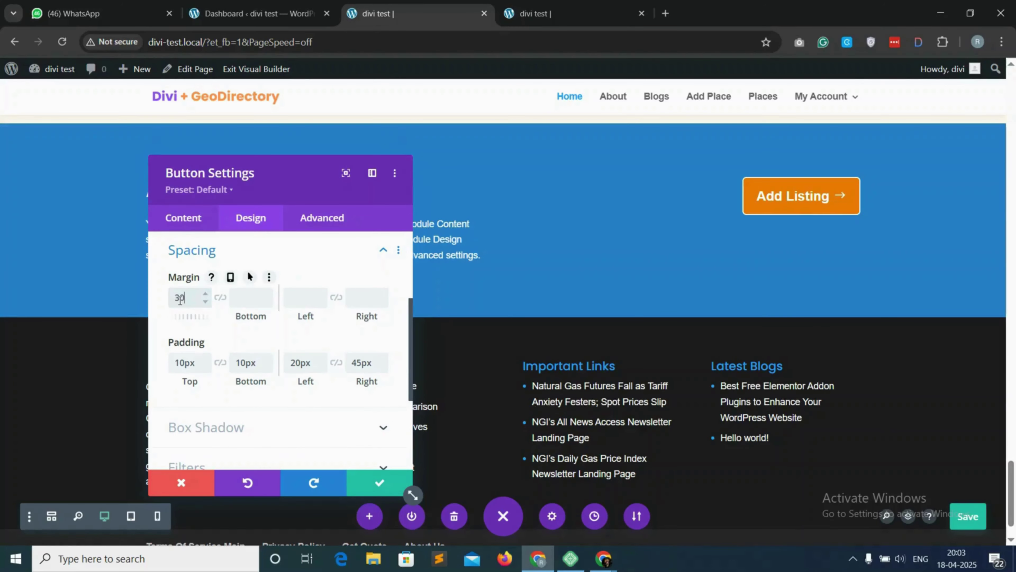
{"action": "left_click", "coordinate": [180, 299]}
{"action": "type", "text": "30px"}
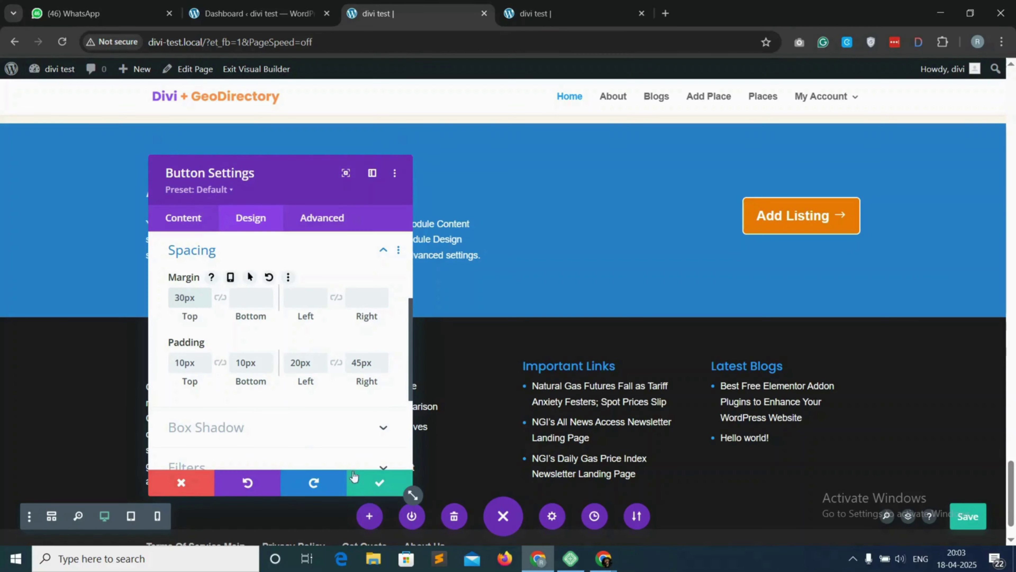
{"action": "left_click", "coordinate": [378, 482]}
Step: Save the page, reload the live homepage and examine the Add Listing section's heading, text and button
{"action": "left_click", "coordinate": [965, 517]}
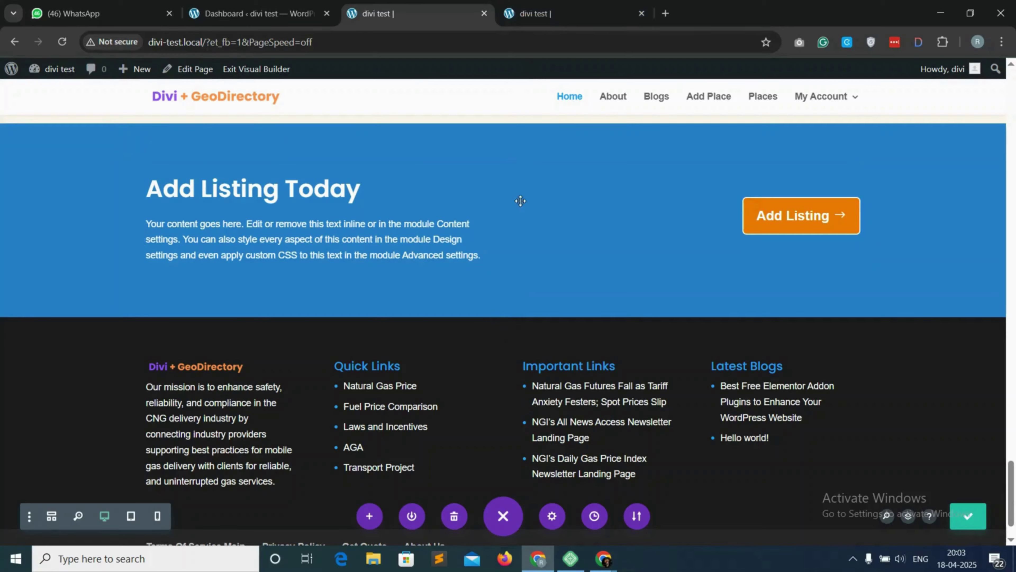
{"action": "left_click", "coordinate": [536, 13]}
{"action": "key", "text": "F5"}
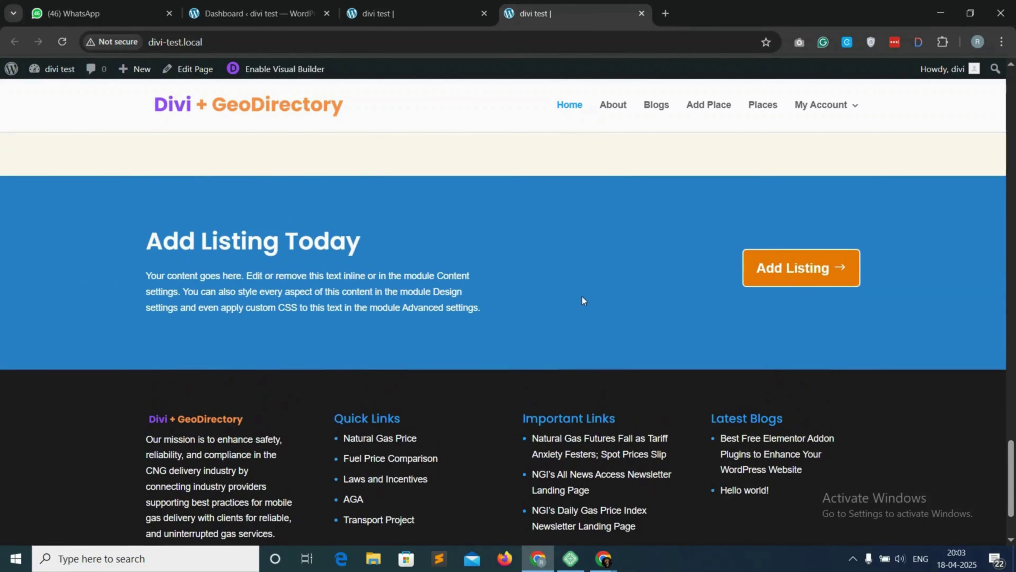
{"action": "scroll", "coordinate": [600, 316], "scroll_direction": "up", "scroll_amount": 5}
{"action": "scroll", "coordinate": [500, 368], "scroll_direction": "down", "scroll_amount": 3}
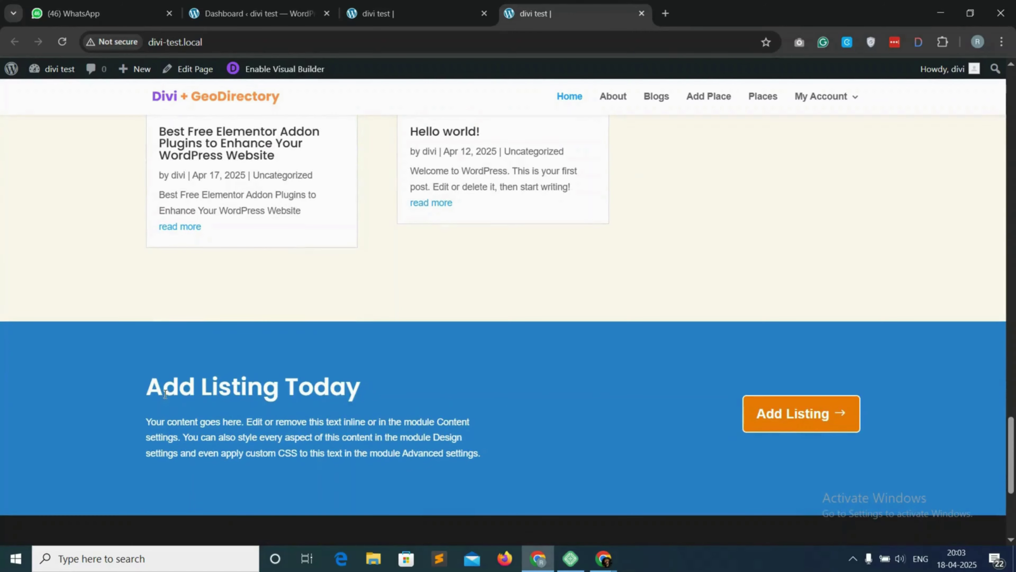
{"action": "left_click_drag", "start_coordinate": [165, 395], "coordinate": [439, 387]}
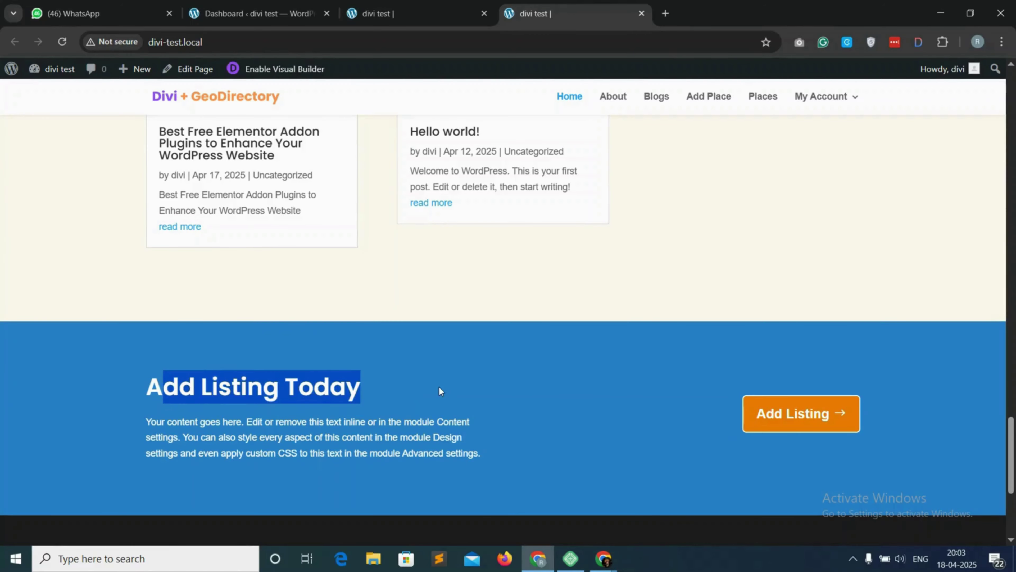
{"action": "left_click", "coordinate": [472, 394]}
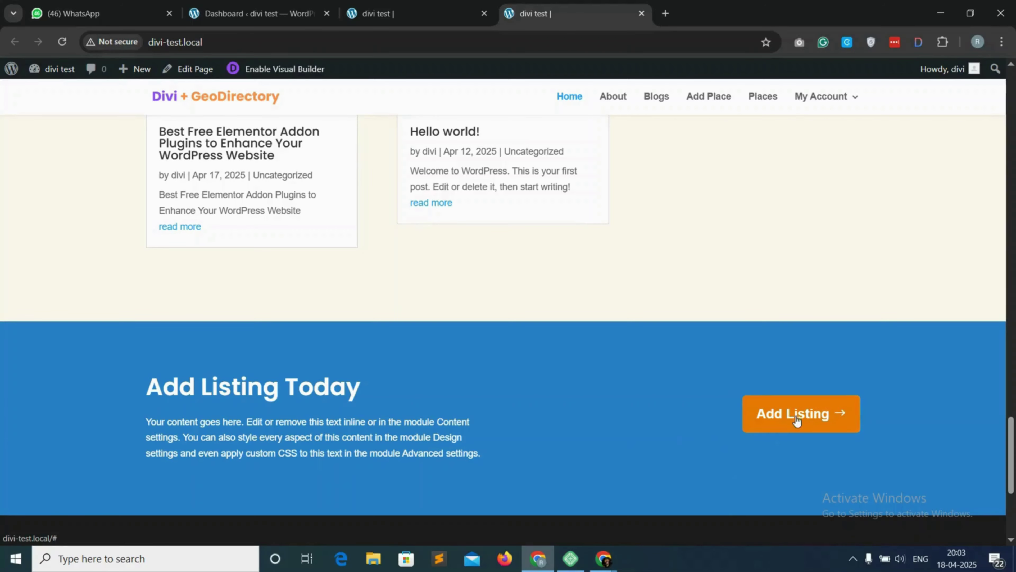
{"action": "scroll", "coordinate": [412, 454], "scroll_direction": "down", "scroll_amount": 1}
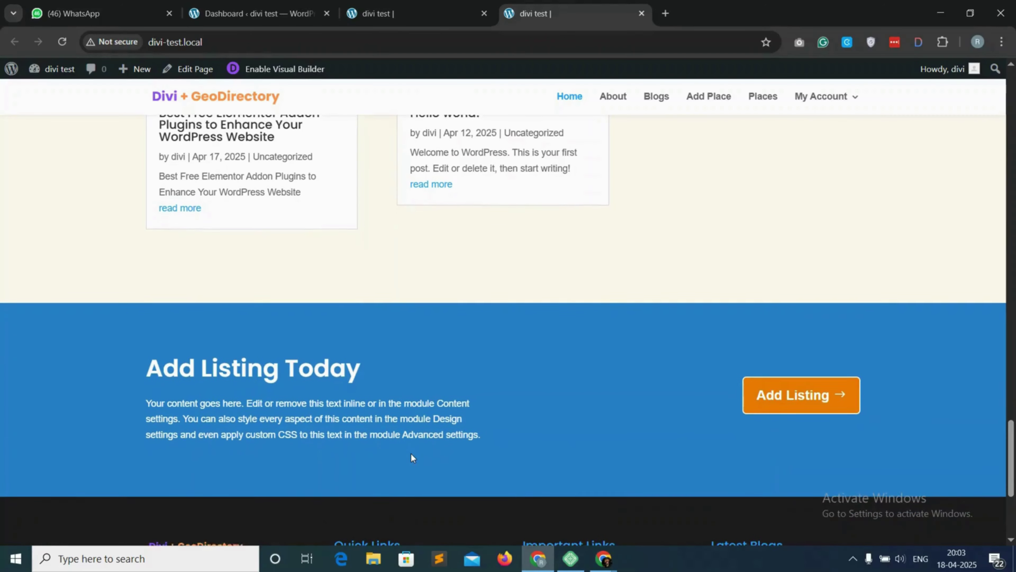
{"action": "scroll", "coordinate": [432, 444], "scroll_direction": "down", "scroll_amount": 1}
{"action": "scroll", "coordinate": [500, 359], "scroll_direction": "down", "scroll_amount": 1}
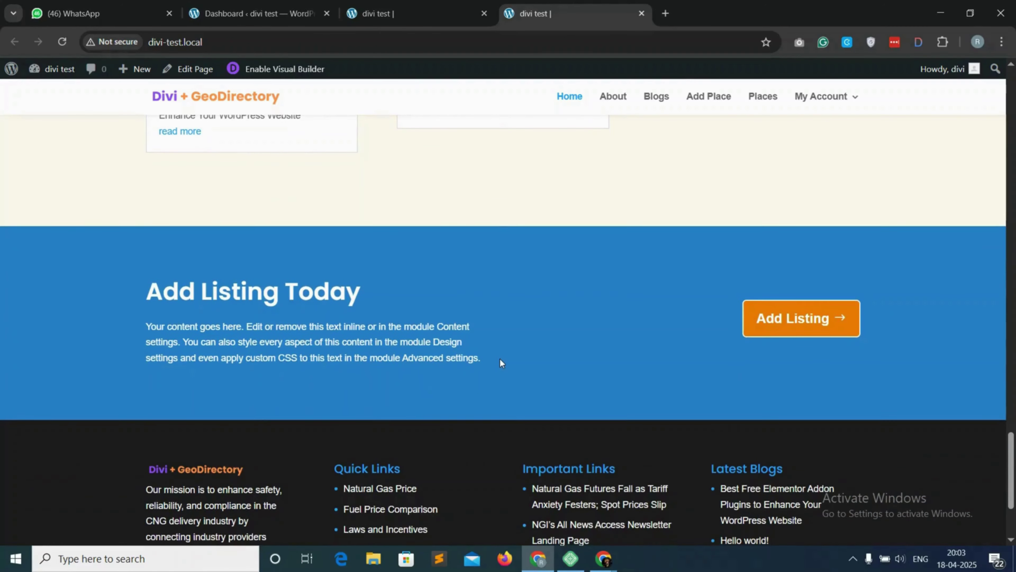
{"action": "scroll", "coordinate": [515, 376], "scroll_direction": "up", "scroll_amount": 1}
{"action": "scroll", "coordinate": [514, 375], "scroll_direction": "down", "scroll_amount": 2}
{"action": "scroll", "coordinate": [520, 374], "scroll_direction": "up", "scroll_amount": 4}
Step: Review the live homepage from the property search banner through the Best Categories and Best Listings sections to Explore
{"action": "scroll", "coordinate": [519, 374], "scroll_direction": "up", "scroll_amount": 12}
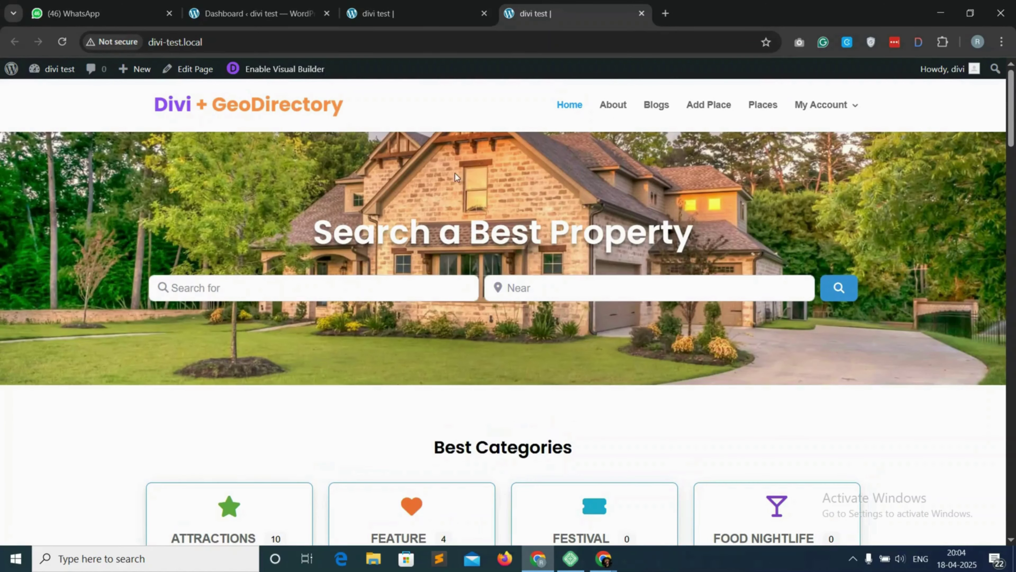
{"action": "scroll", "coordinate": [481, 335], "scroll_direction": "down", "scroll_amount": 5}
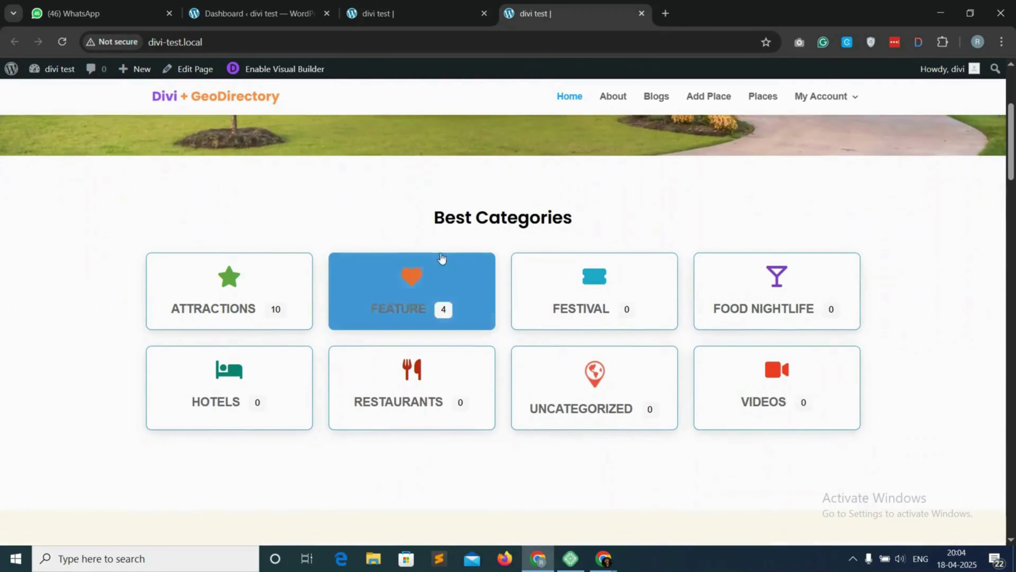
{"action": "left_click_drag", "start_coordinate": [434, 218], "coordinate": [618, 225]}
{"action": "left_click", "coordinate": [618, 226]}
{"action": "scroll", "coordinate": [499, 310], "scroll_direction": "down", "scroll_amount": 5}
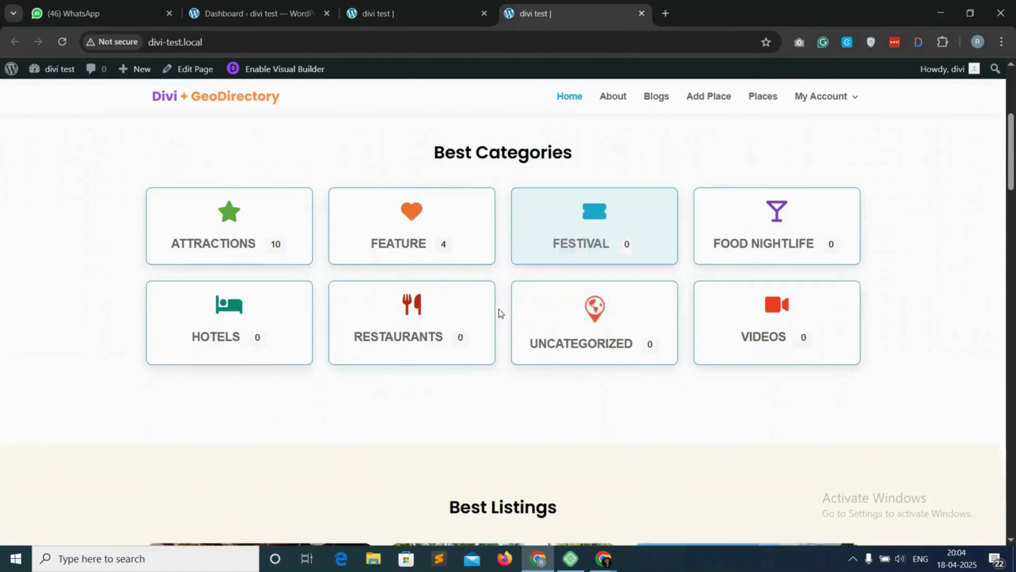
{"action": "scroll", "coordinate": [447, 228], "scroll_direction": "down", "scroll_amount": 8}
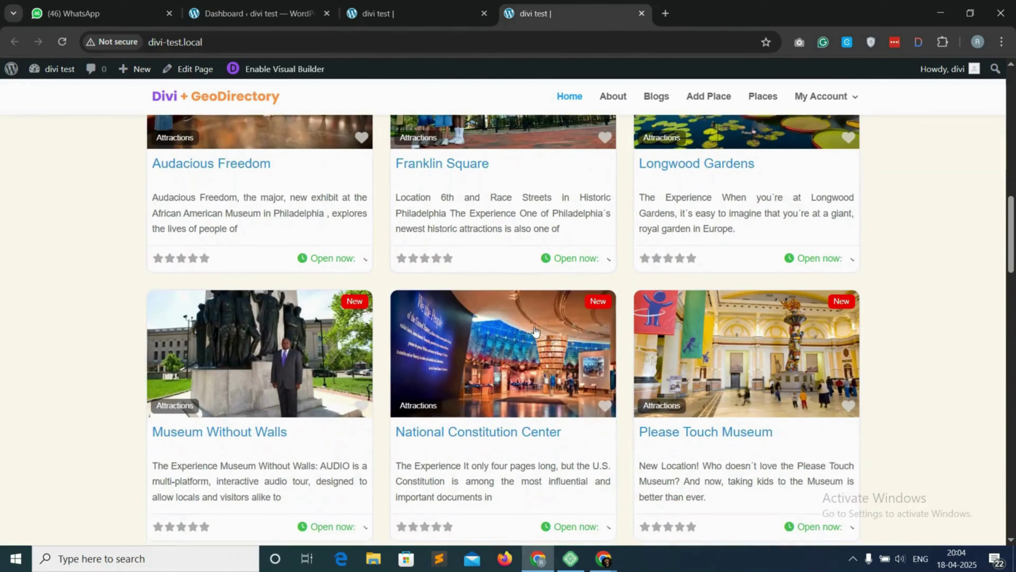
{"action": "scroll", "coordinate": [561, 411], "scroll_direction": "down", "scroll_amount": 6}
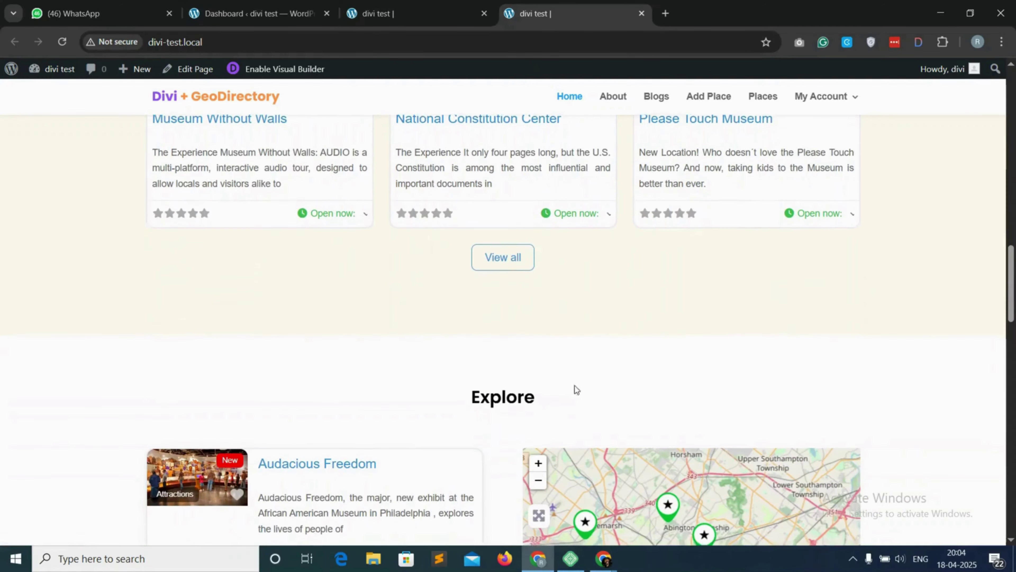
{"action": "scroll", "coordinate": [471, 267], "scroll_direction": "down", "scroll_amount": 4}
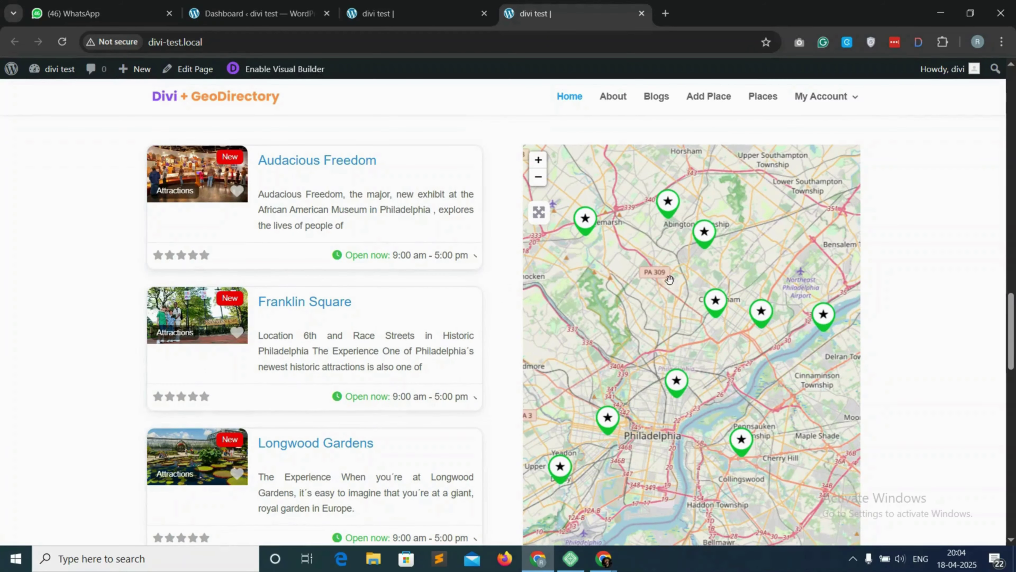
Step: Pan the map in the Explore section and test its zoom in and zoom out controls
{"action": "scroll", "coordinate": [693, 363], "scroll_direction": "down", "scroll_amount": 1}
{"action": "left_click_drag", "start_coordinate": [680, 352], "coordinate": [671, 307]}
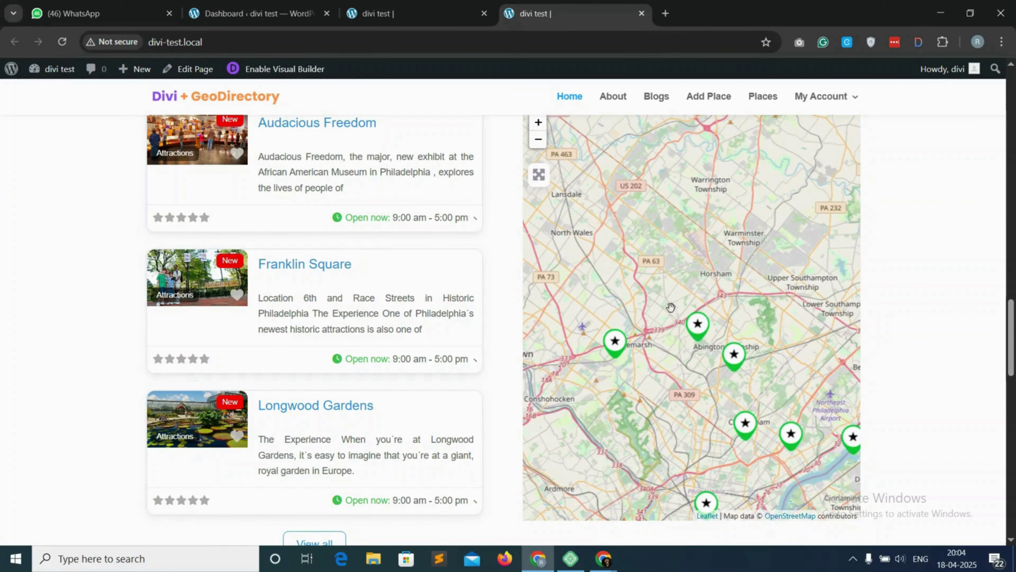
{"action": "left_click", "coordinate": [537, 126]}
{"action": "left_click", "coordinate": [538, 140]}
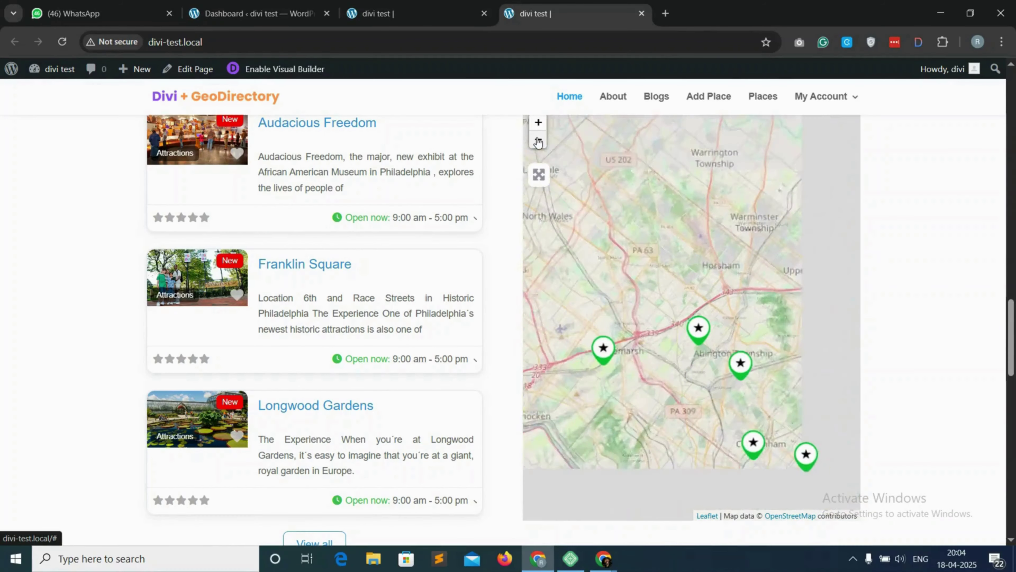
Step: Review the Blogs grid and the Add Listing Today section on the live homepage
{"action": "scroll", "coordinate": [885, 357], "scroll_direction": "down", "scroll_amount": 8}
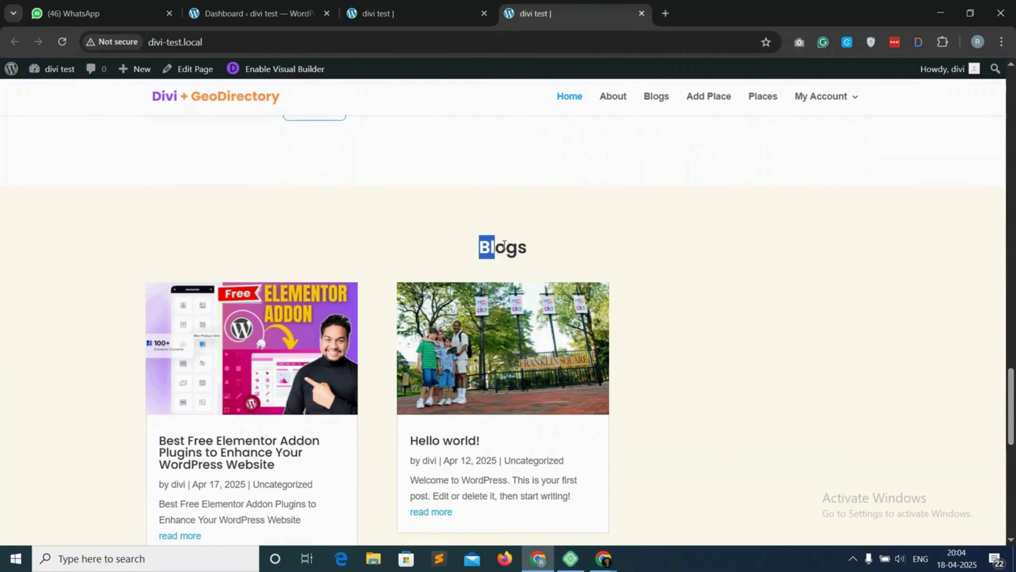
{"action": "left_click_drag", "start_coordinate": [504, 245], "coordinate": [555, 250]}
{"action": "left_click", "coordinate": [556, 248]}
{"action": "scroll", "coordinate": [555, 248], "scroll_direction": "down", "scroll_amount": 1}
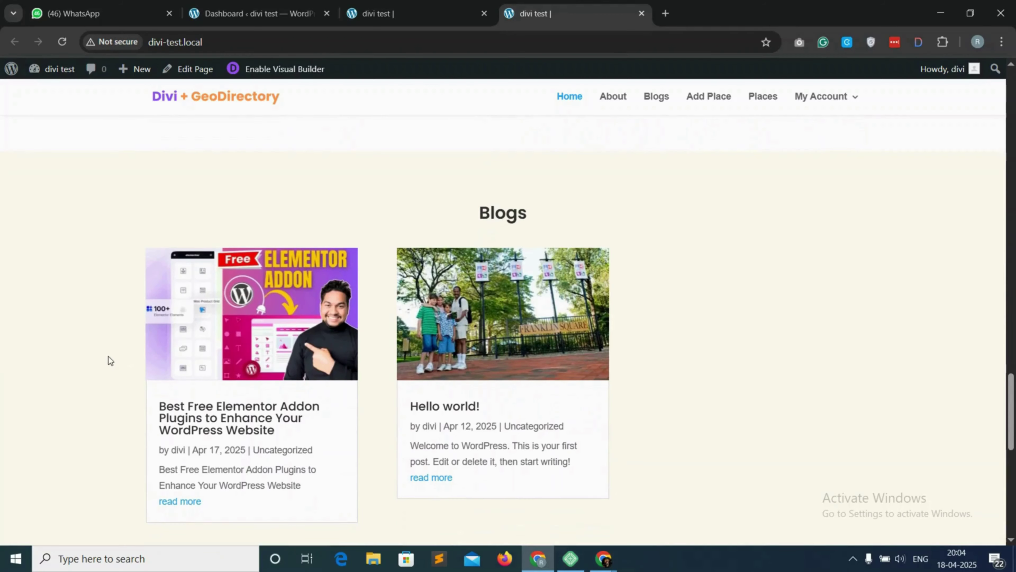
{"action": "scroll", "coordinate": [121, 354], "scroll_direction": "down", "scroll_amount": 1}
{"action": "scroll", "coordinate": [316, 330], "scroll_direction": "down", "scroll_amount": 1}
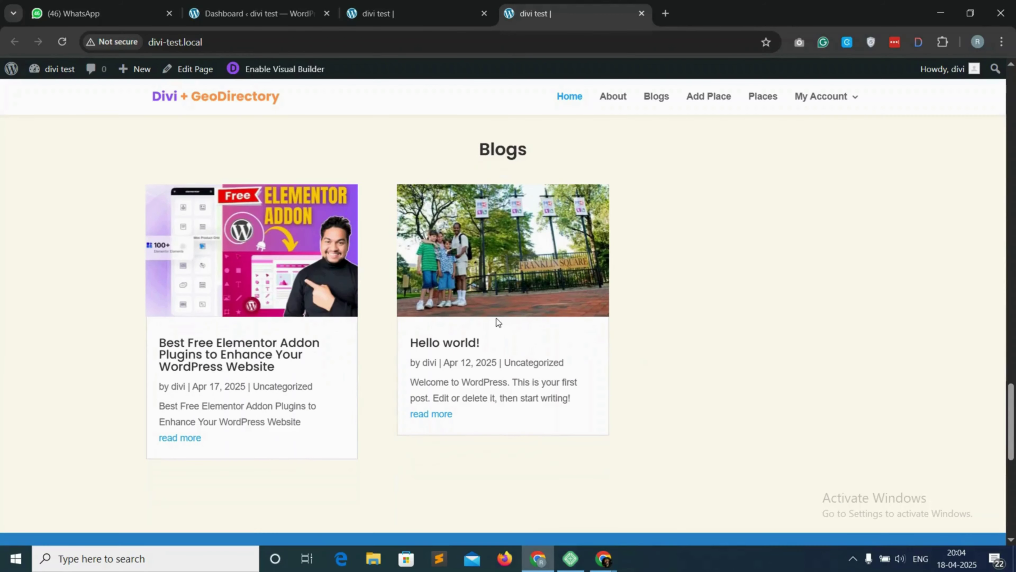
{"action": "scroll", "coordinate": [640, 369], "scroll_direction": "down", "scroll_amount": 8}
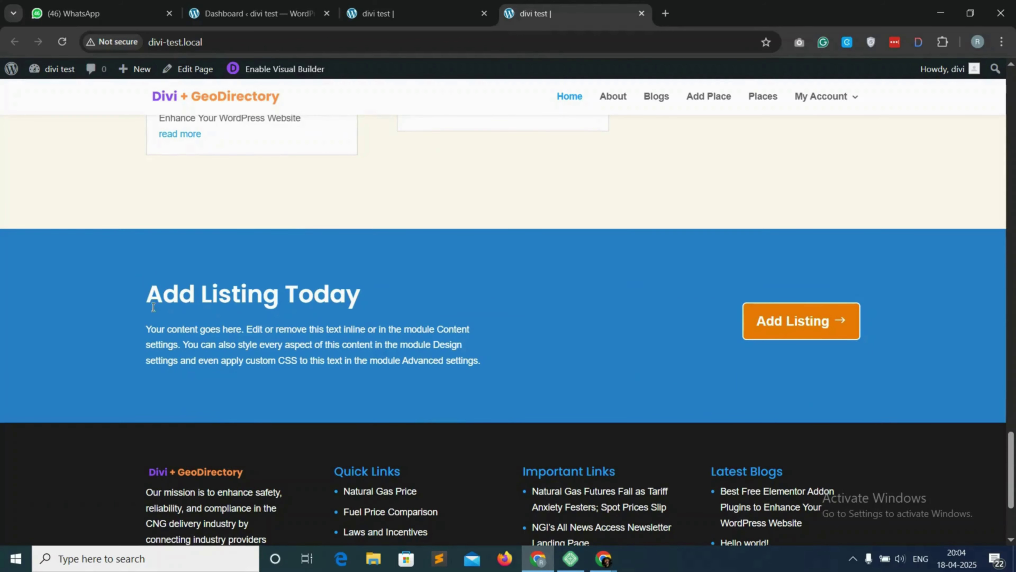
{"action": "left_click_drag", "start_coordinate": [144, 297], "coordinate": [387, 289]}
{"action": "left_click", "coordinate": [387, 289]}
{"action": "scroll", "coordinate": [546, 325], "scroll_direction": "up", "scroll_amount": 20}
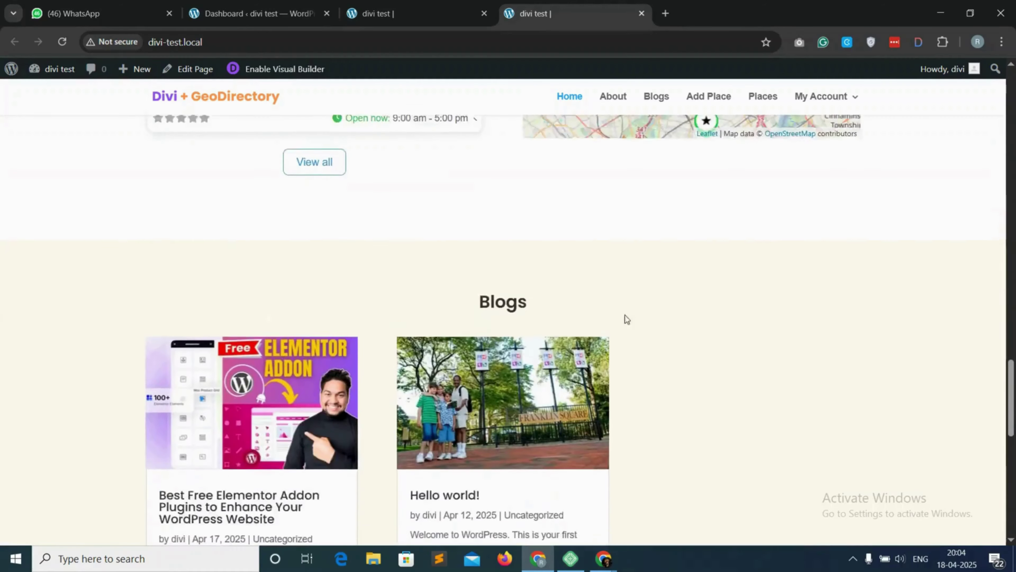
{"action": "scroll", "coordinate": [639, 313], "scroll_direction": "up", "scroll_amount": 10}
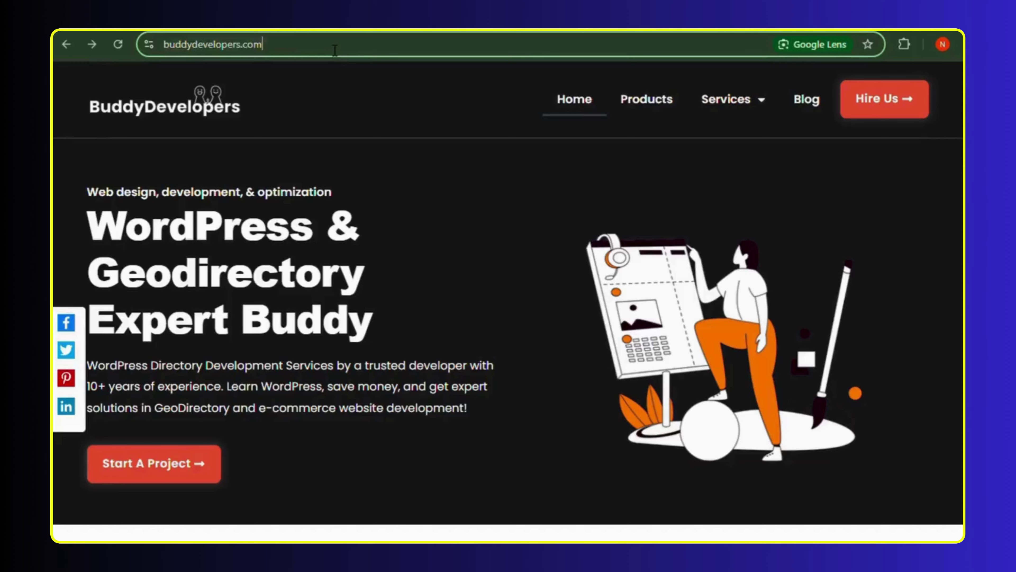
Step: Open the Hire Us page on the buddydevelopers.com website
{"action": "left_click", "coordinate": [335, 51]}
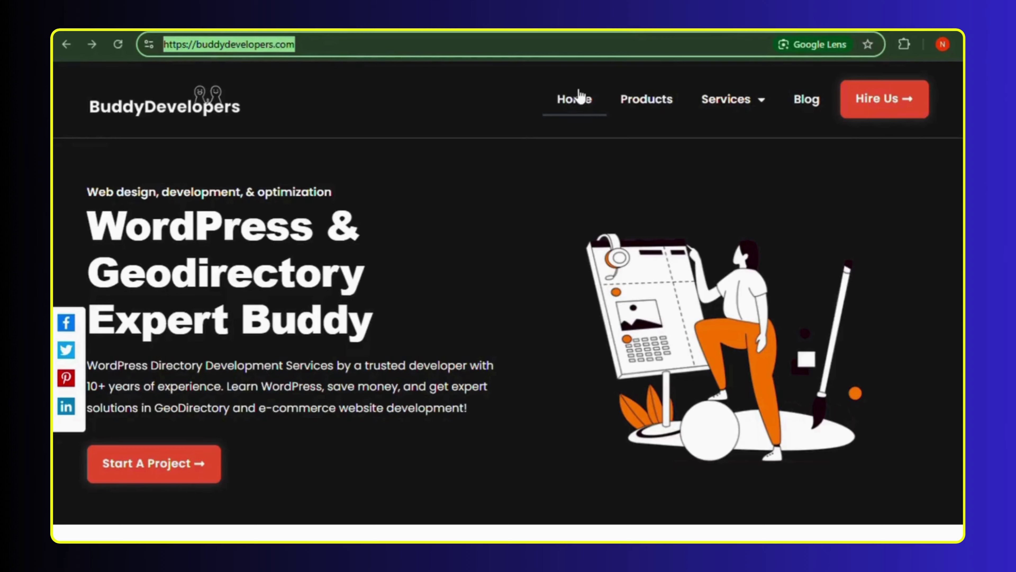
{"action": "triple_click", "coordinate": [334, 51]}
{"action": "left_click", "coordinate": [877, 105]}
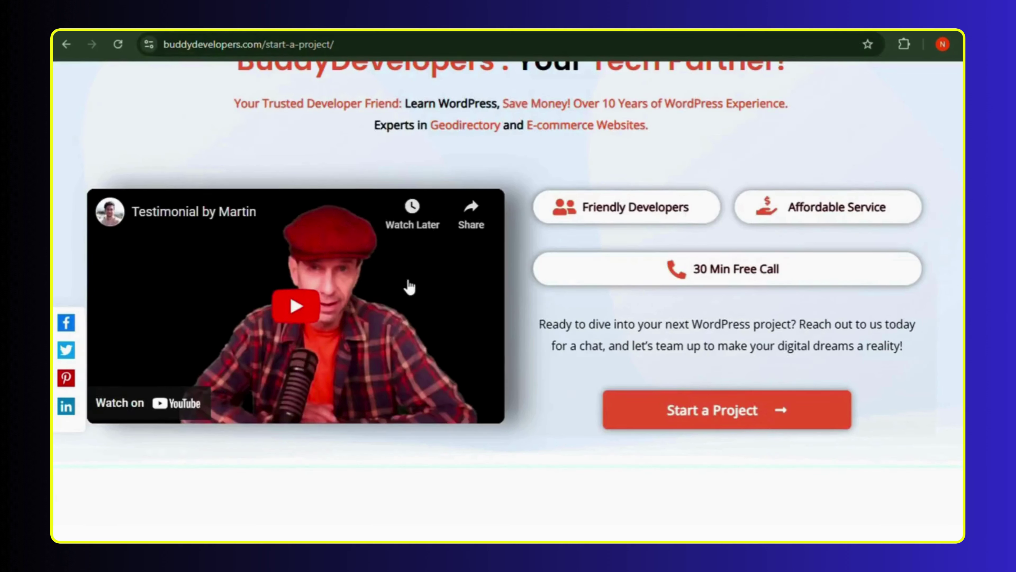